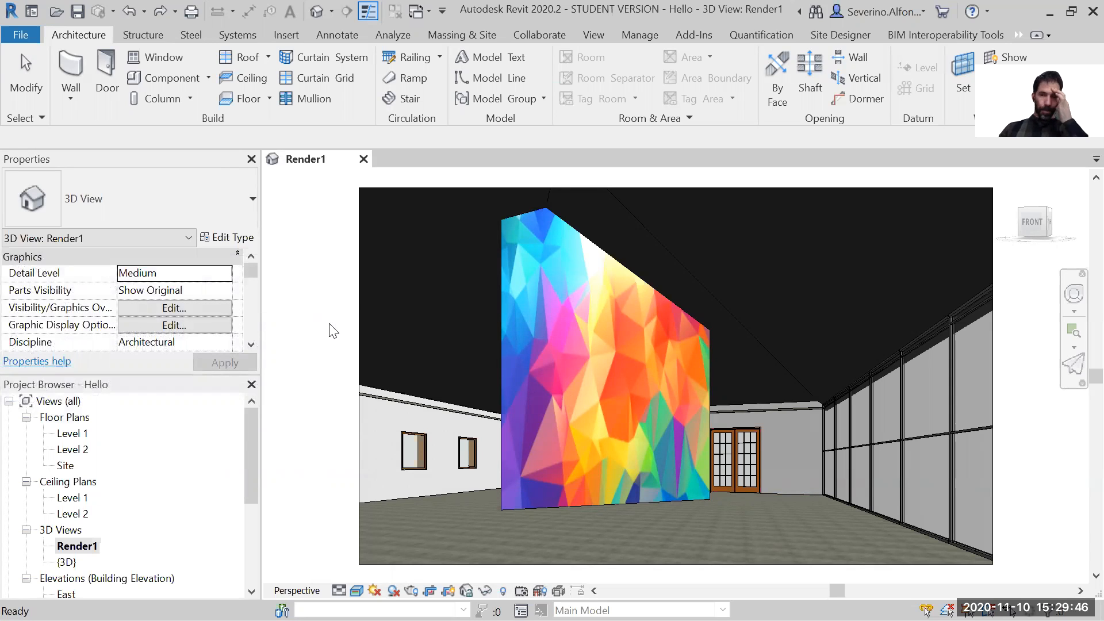
Duplicate the type of the window nearest the viewer on the white wall as 36" x 48" Wood Cherry
click(424, 461)
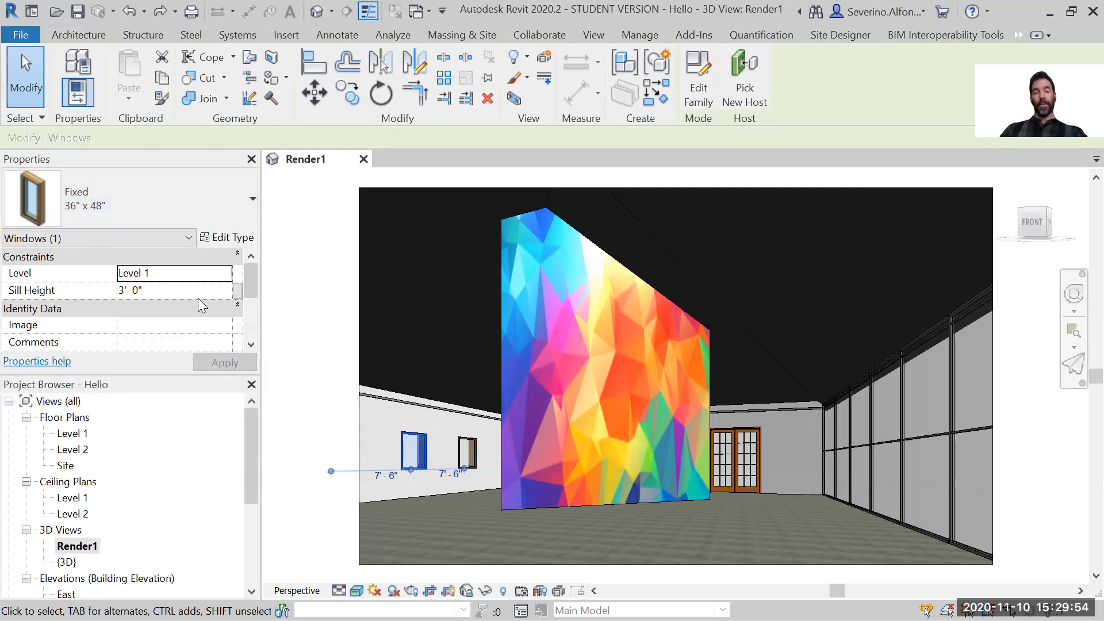
click(242, 238)
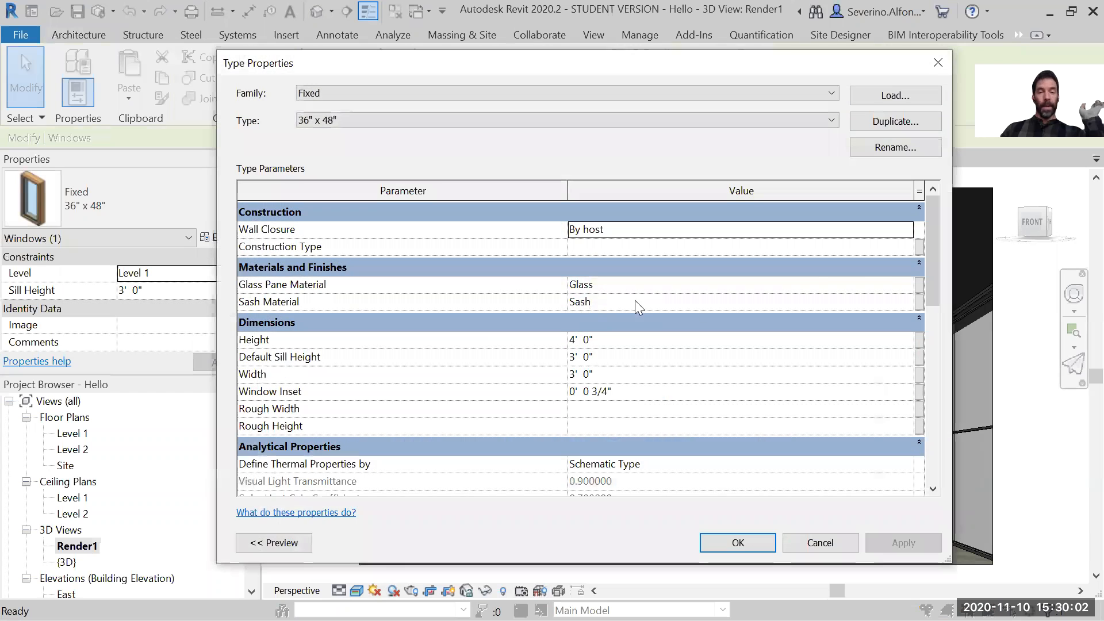
mouse_move(934, 246)
mouse_down()
mouse_move(936, 326)
mouse_move(933, 240)
mouse_up()
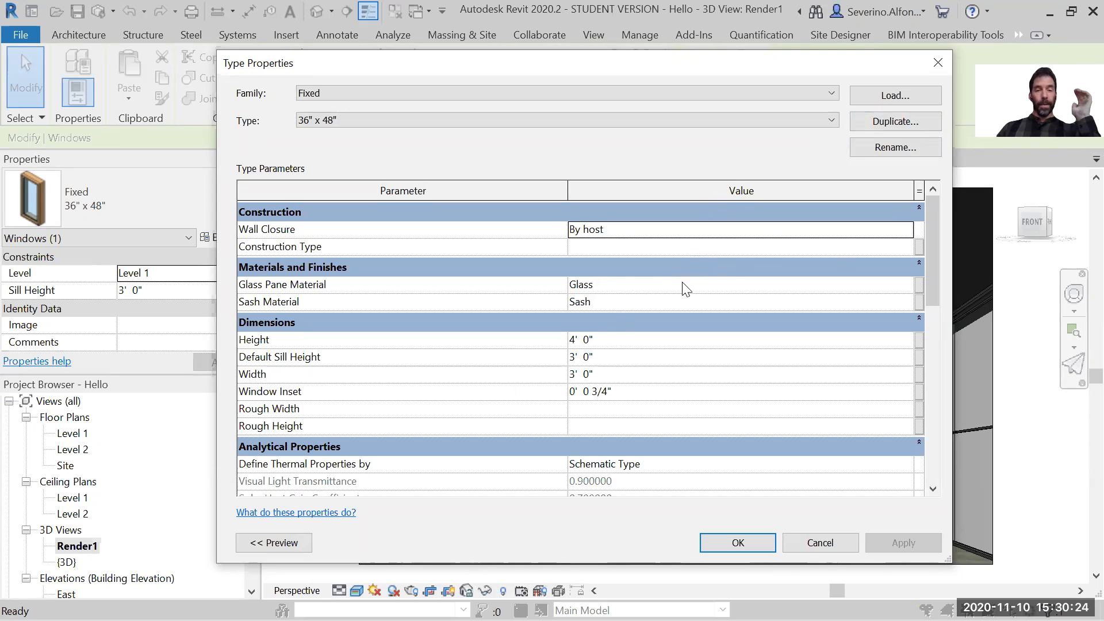
click(879, 124)
click(441, 287)
key(BackSpace)
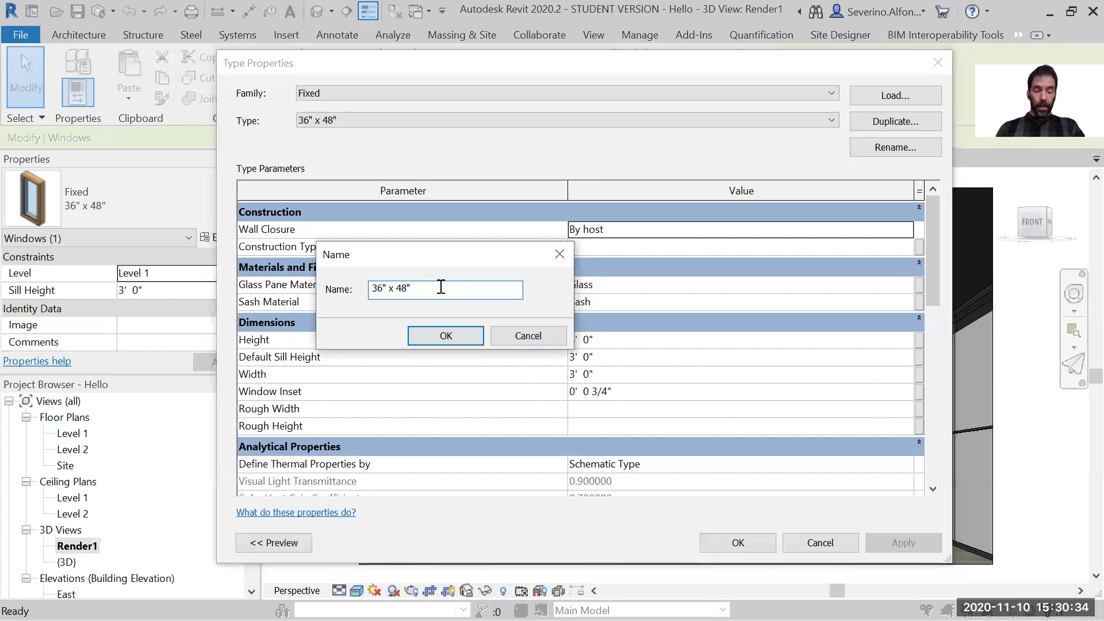
text(Wood)
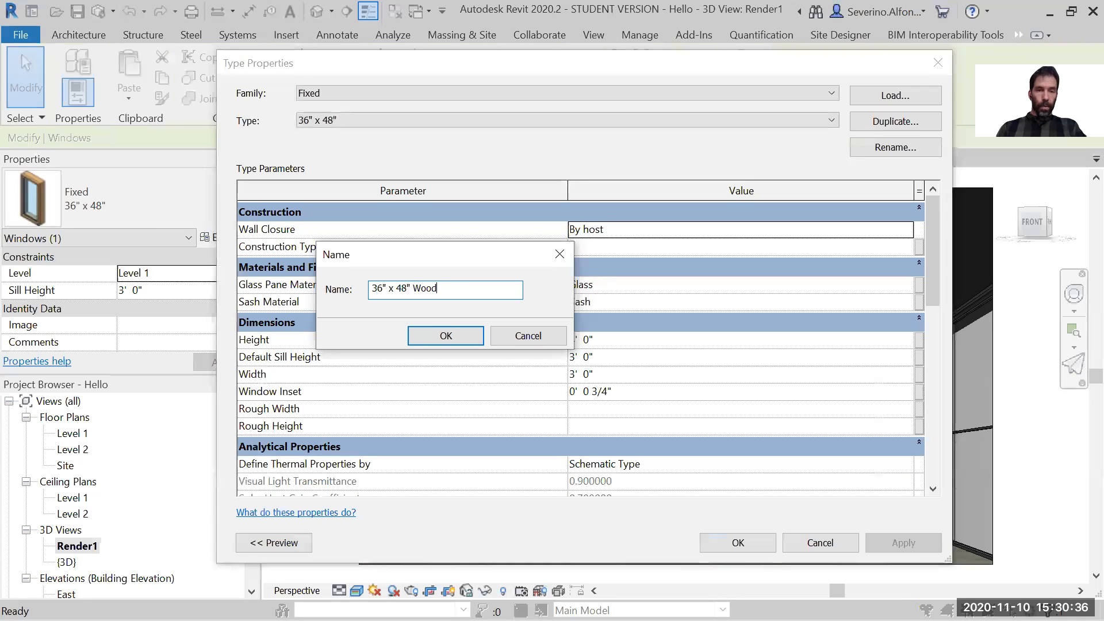
text( Cherry)
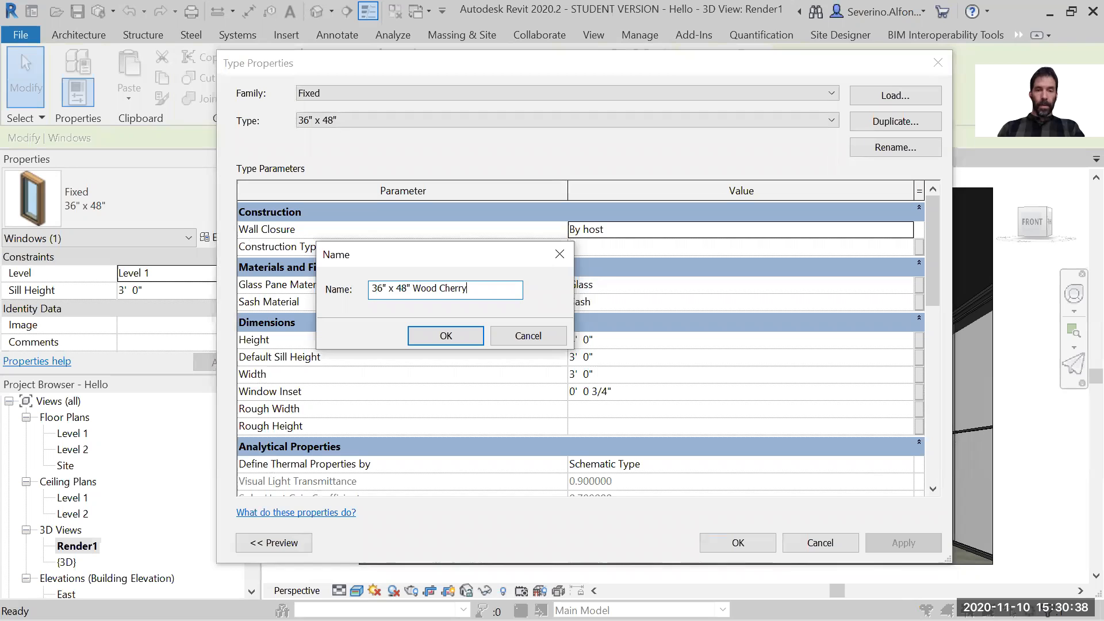
key(Return)
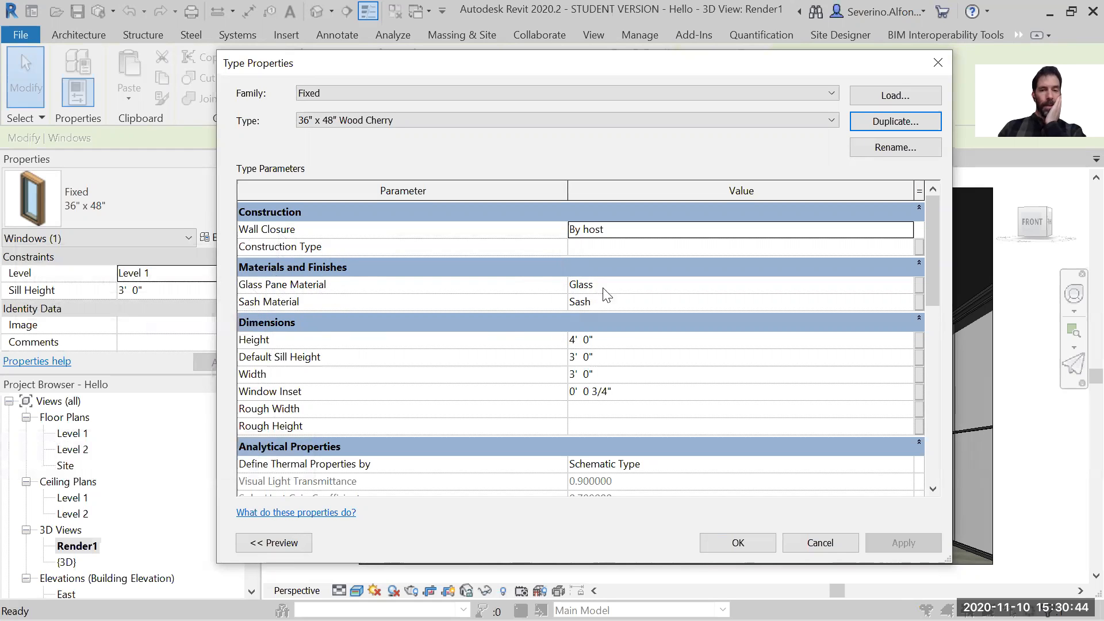
Browse the project materials available for the window type's Glass Pane Material without assigning another one
click(910, 284)
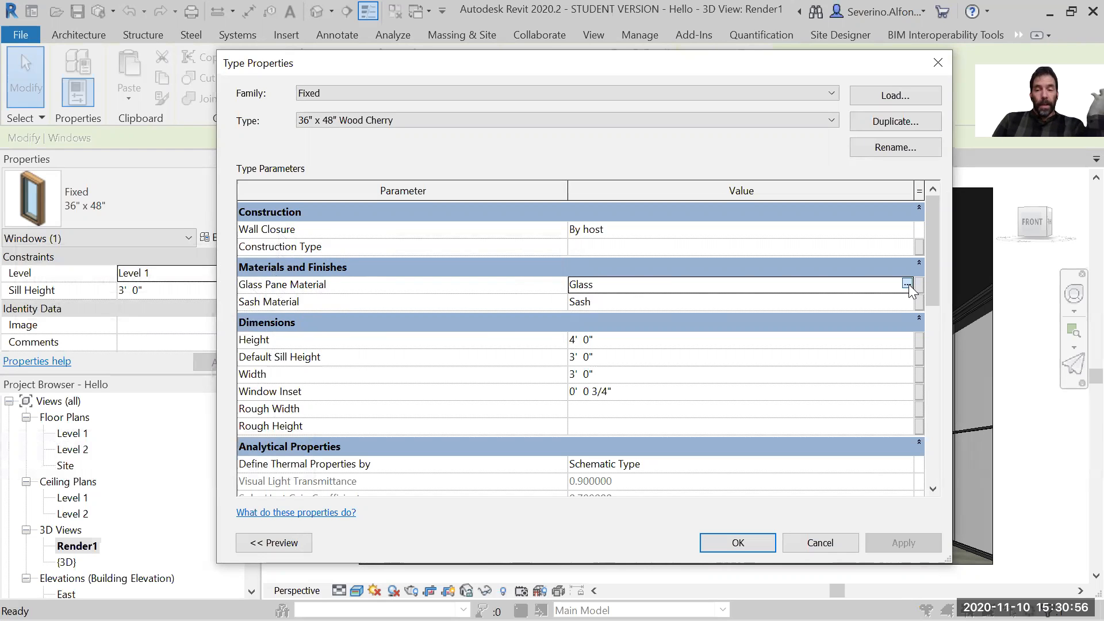
click(908, 281)
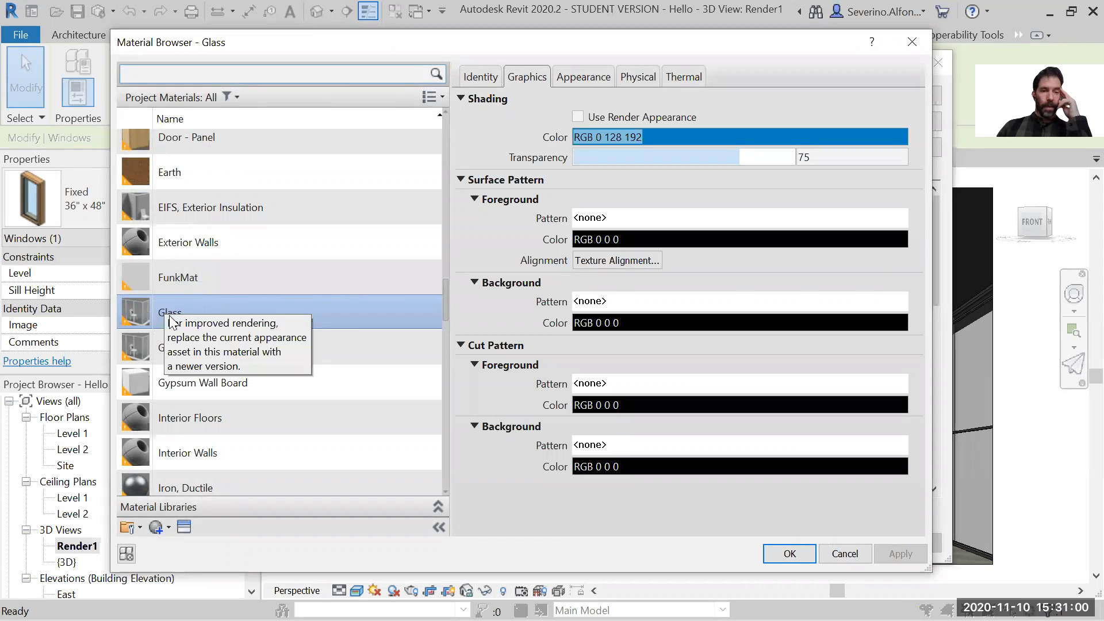
scroll(446, 348, down, 6)
drag(447, 328, 445, 293)
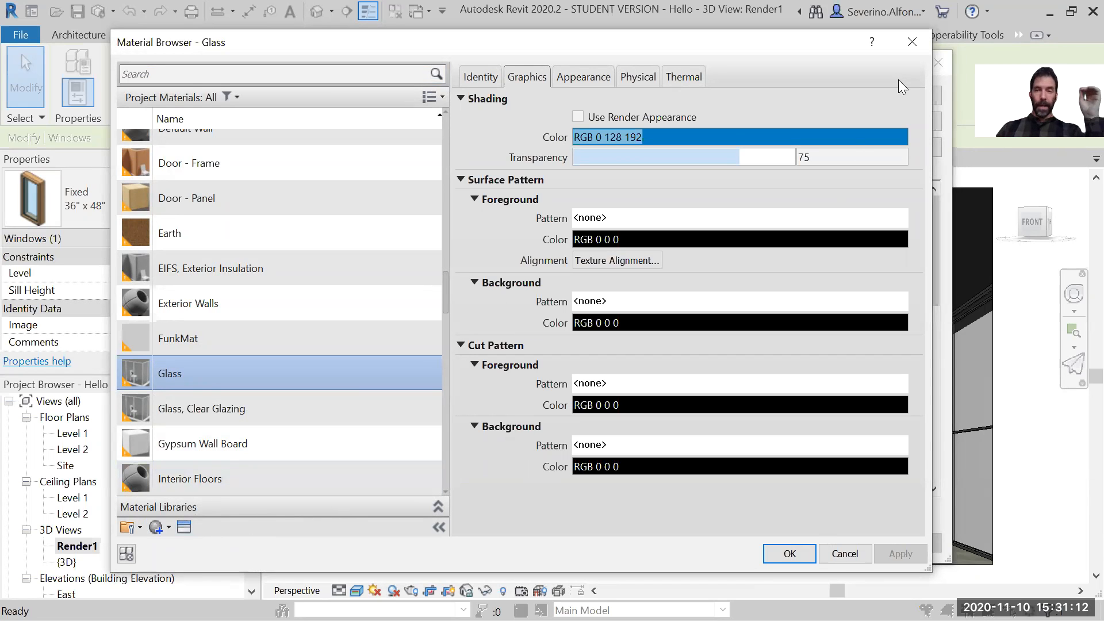
click(910, 43)
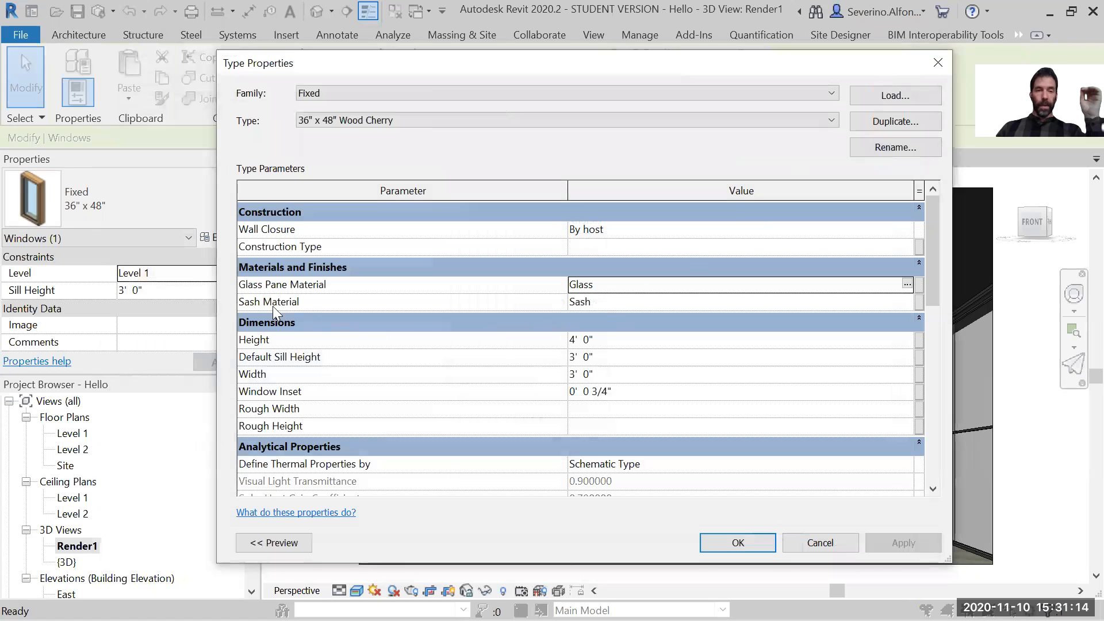
Set the window type's Sash Material to Cherry
click(907, 302)
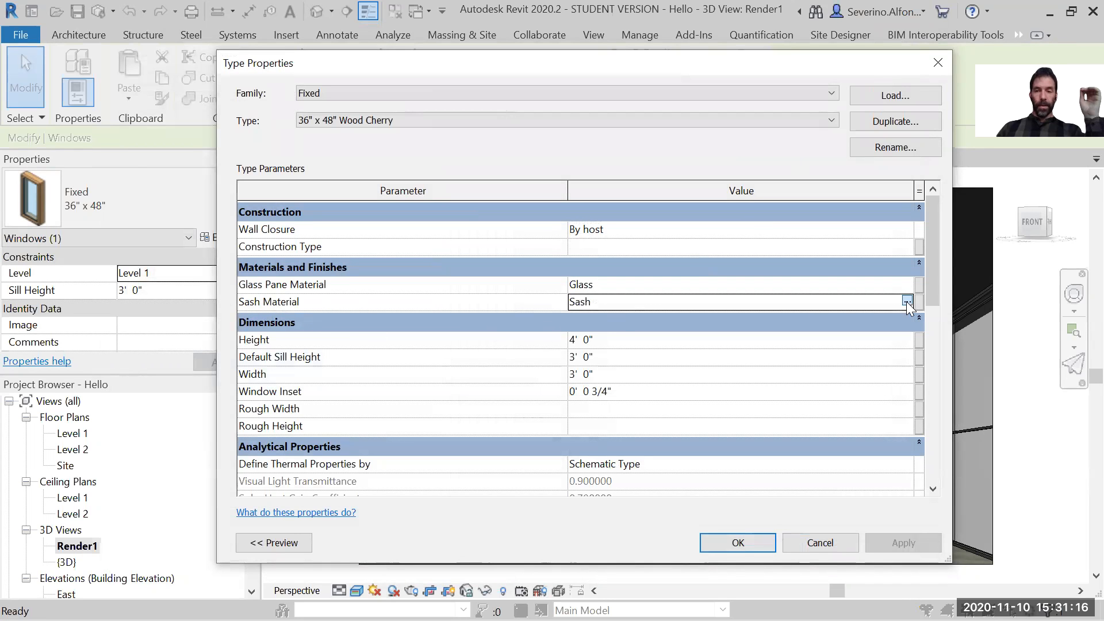
click(907, 301)
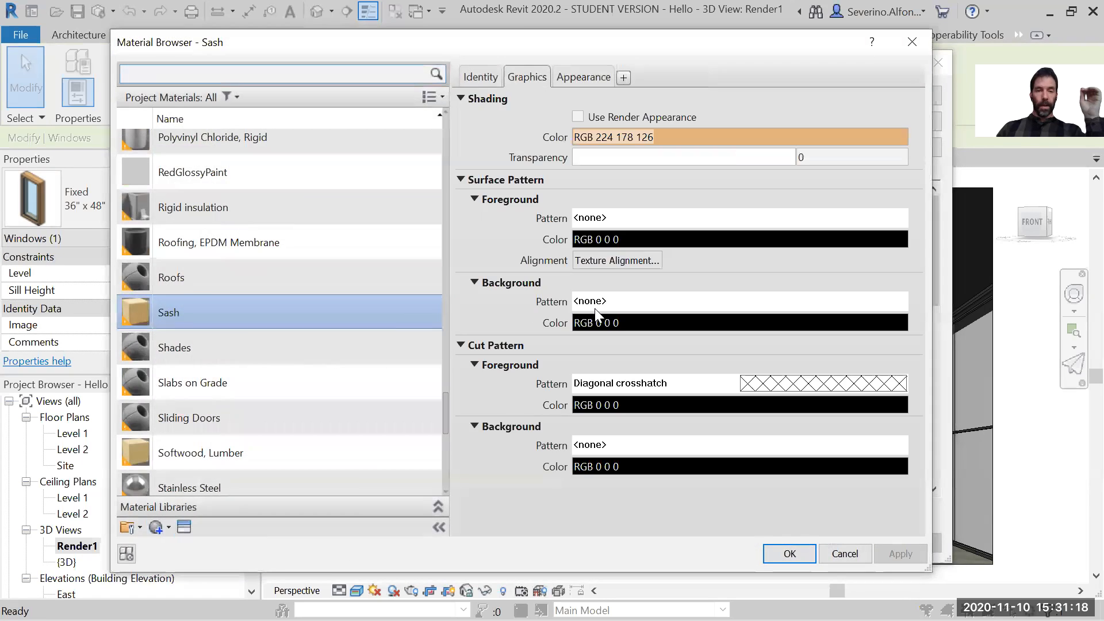
click(224, 79)
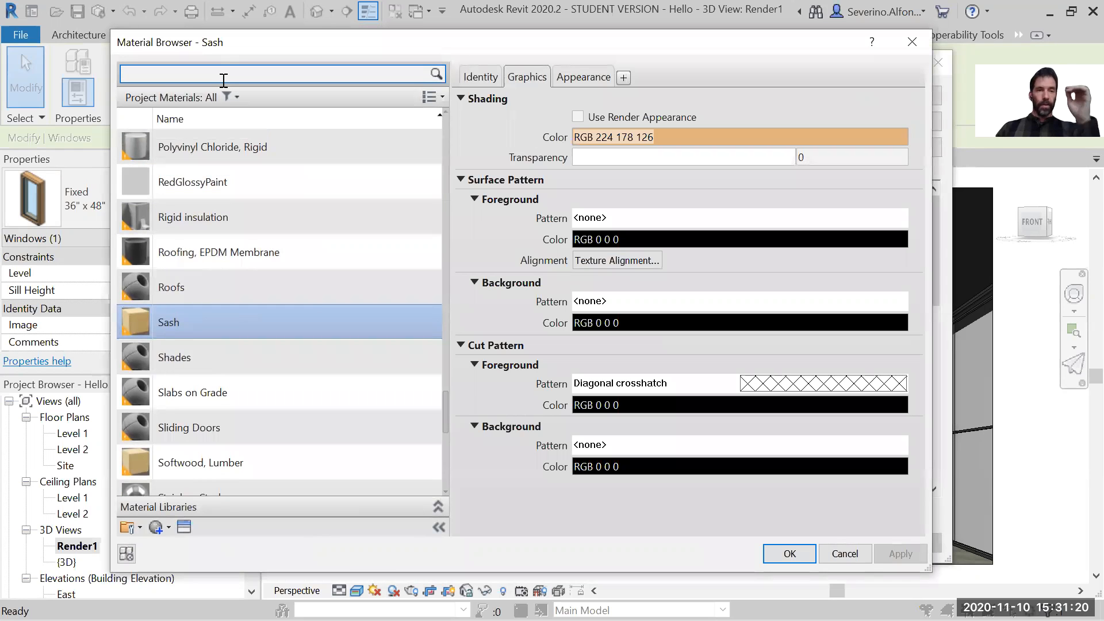
text(cherry)
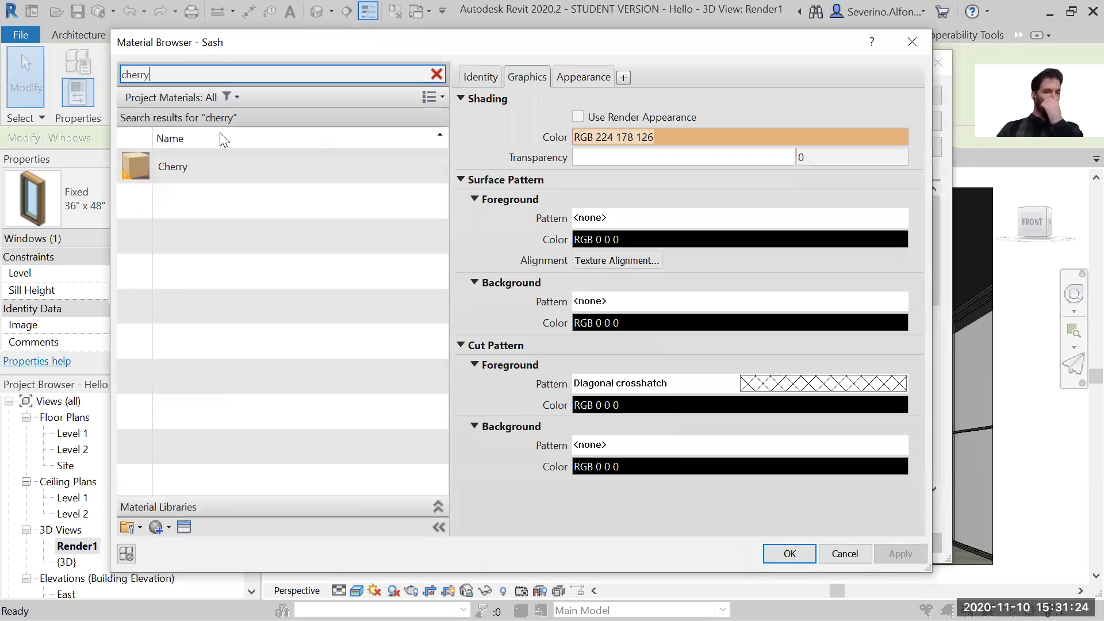
click(198, 167)
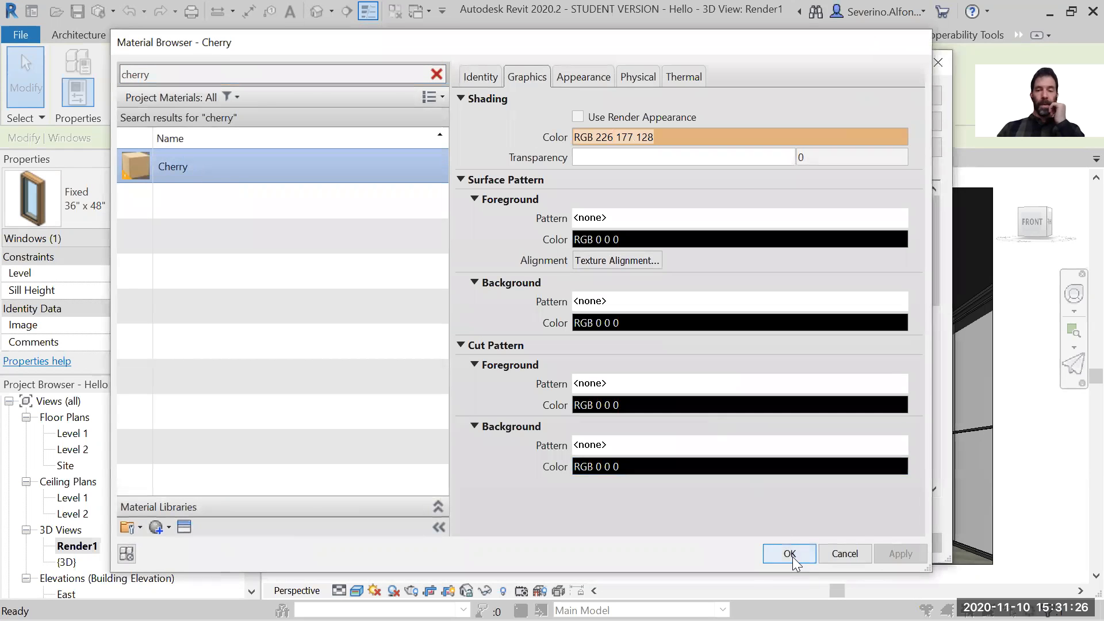
click(790, 554)
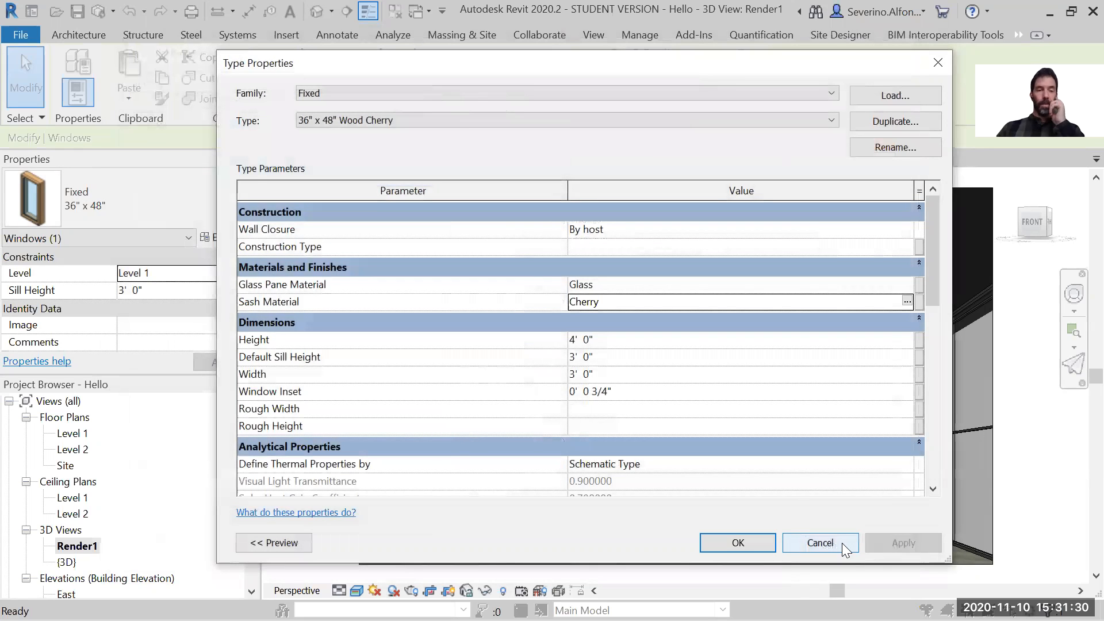
Review the window's remaining type parameters and cancel the type edits
drag(928, 304, 930, 310)
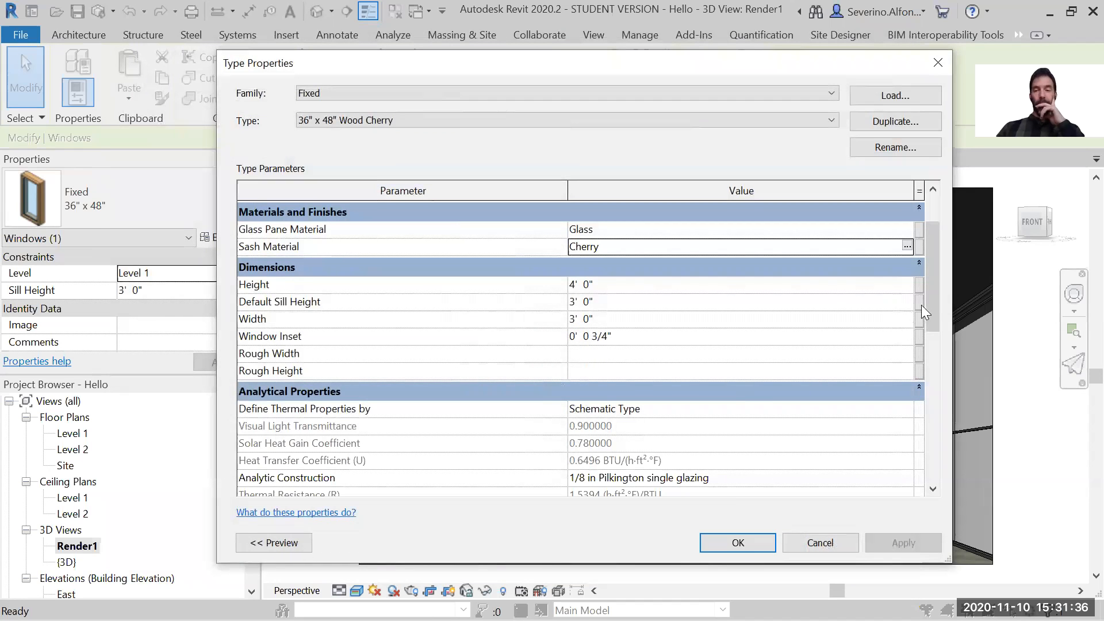
drag(933, 299, 938, 267)
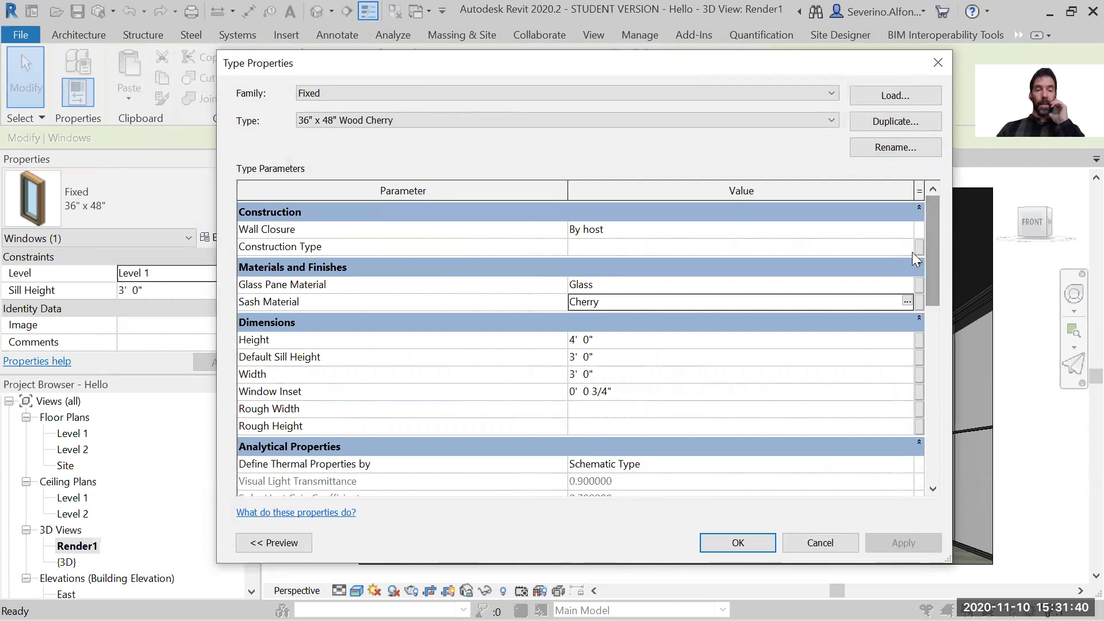
click(822, 542)
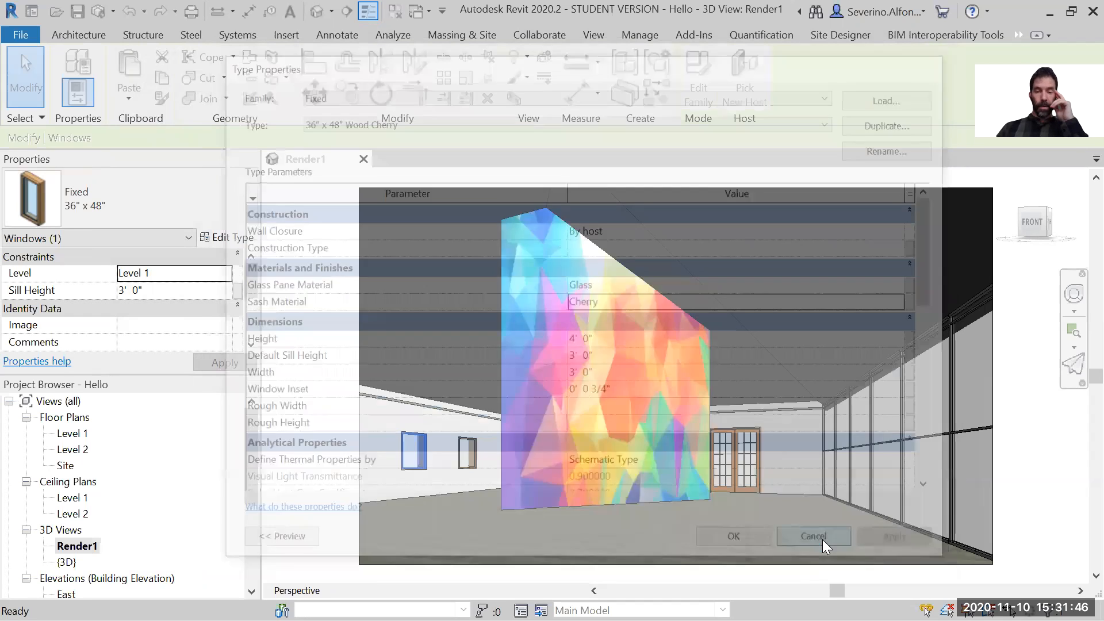
Inspect the materials and dimensions in the type properties of the double glass door beside the multicoloured wall
click(754, 445)
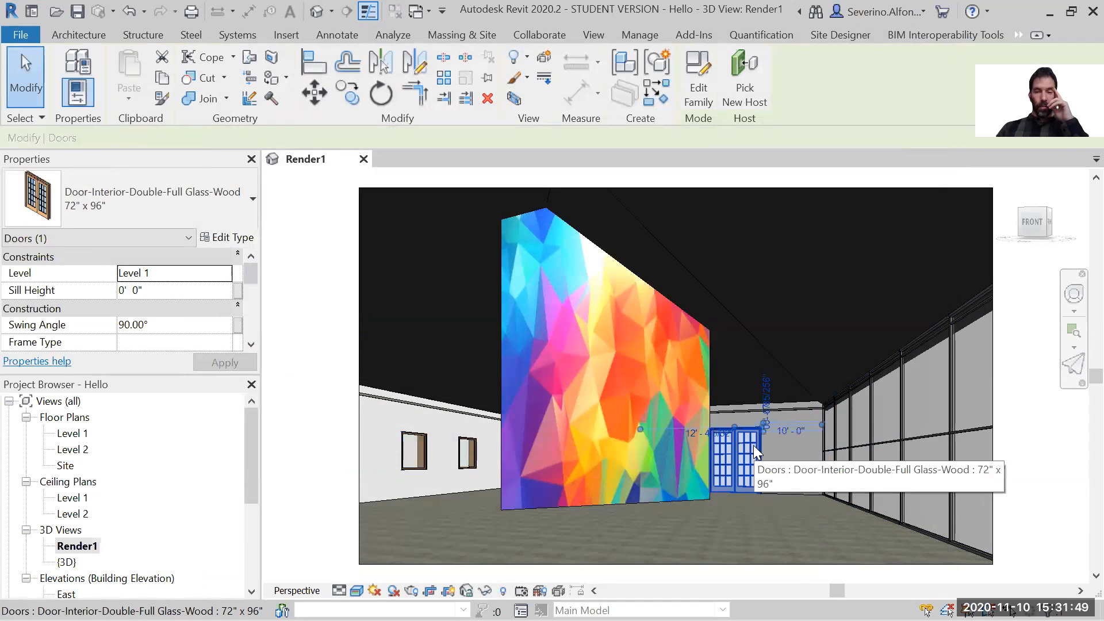
click(235, 239)
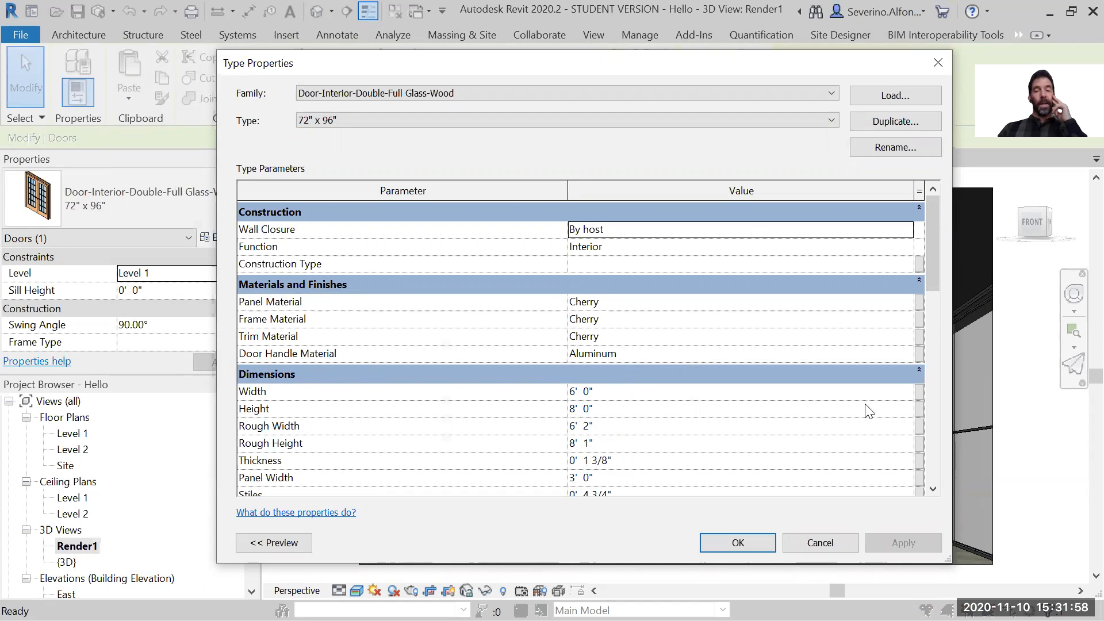
drag(934, 239, 937, 281)
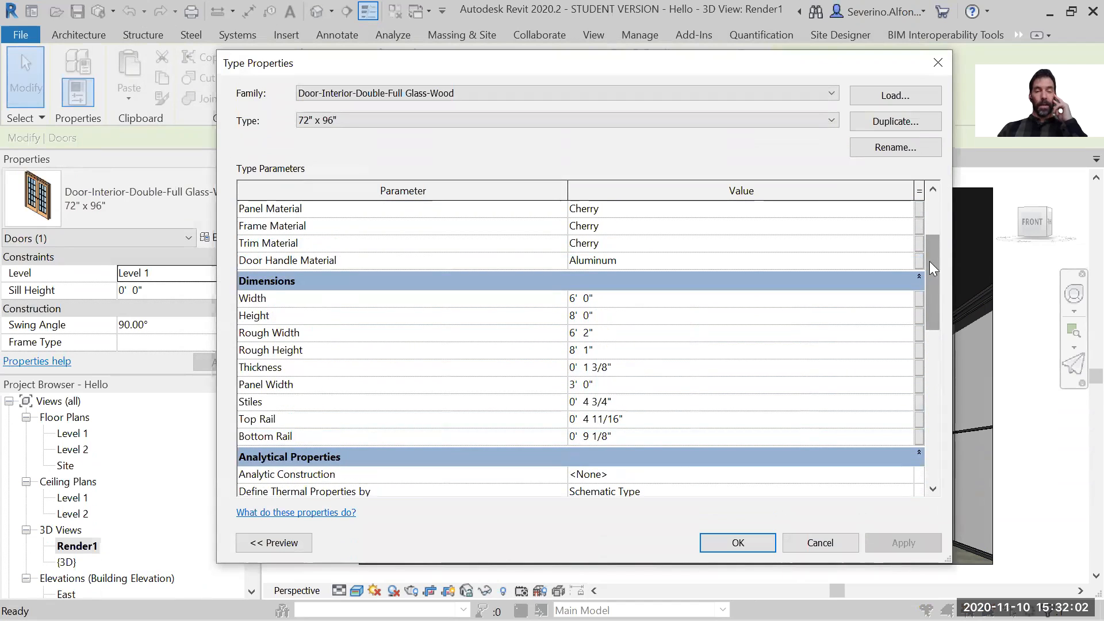
click(936, 63)
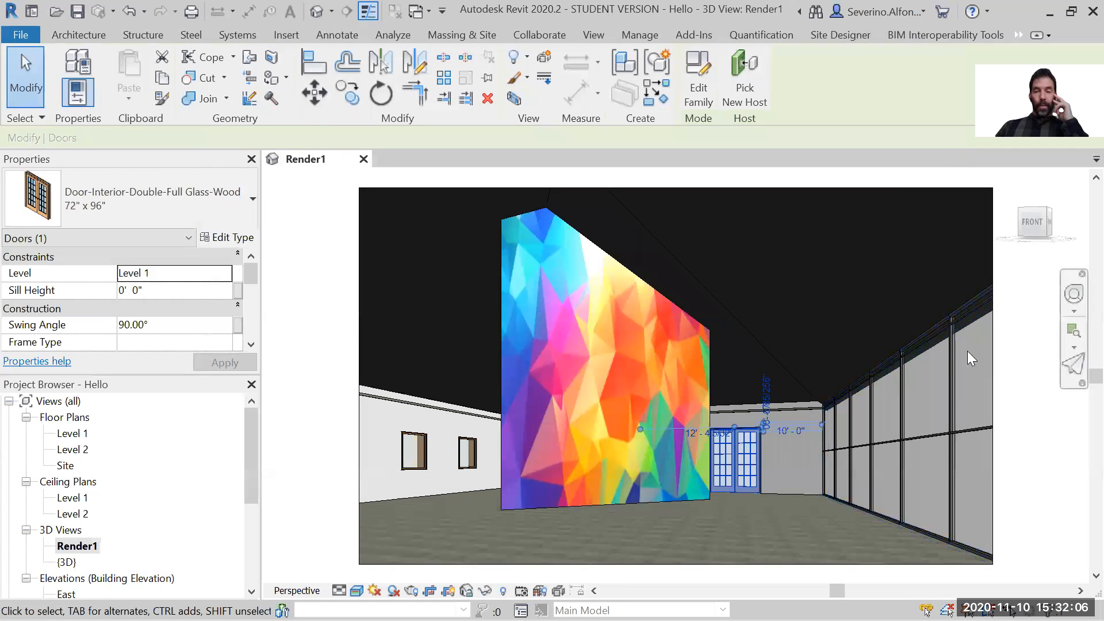
Inspect the curtain wall's type properties, including its grid layout and the vertical and horizontal mullion types
click(955, 405)
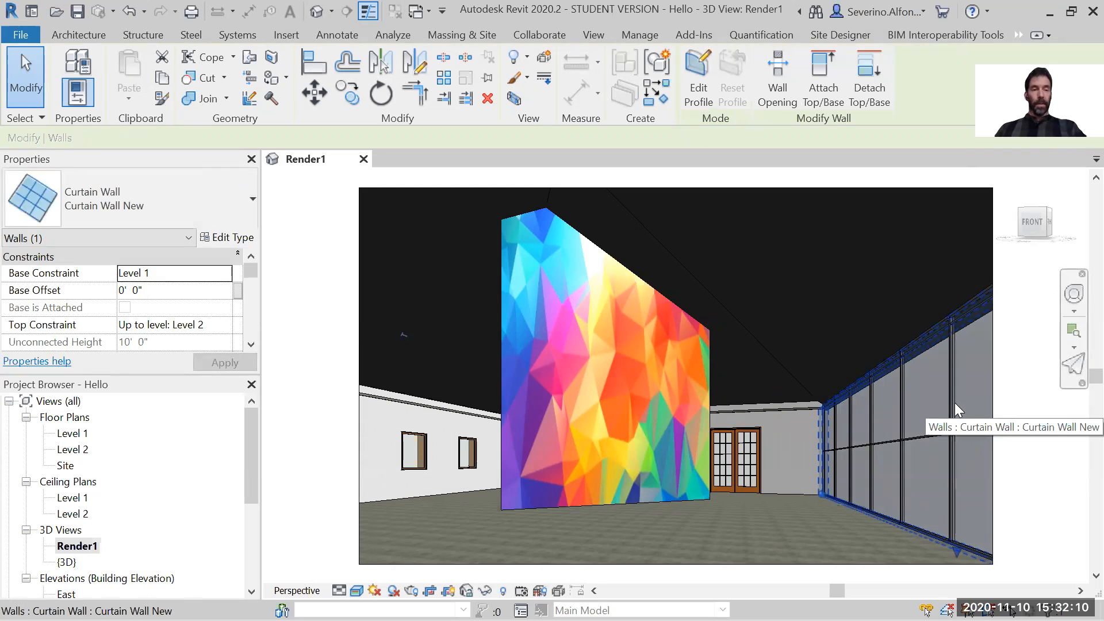
click(237, 238)
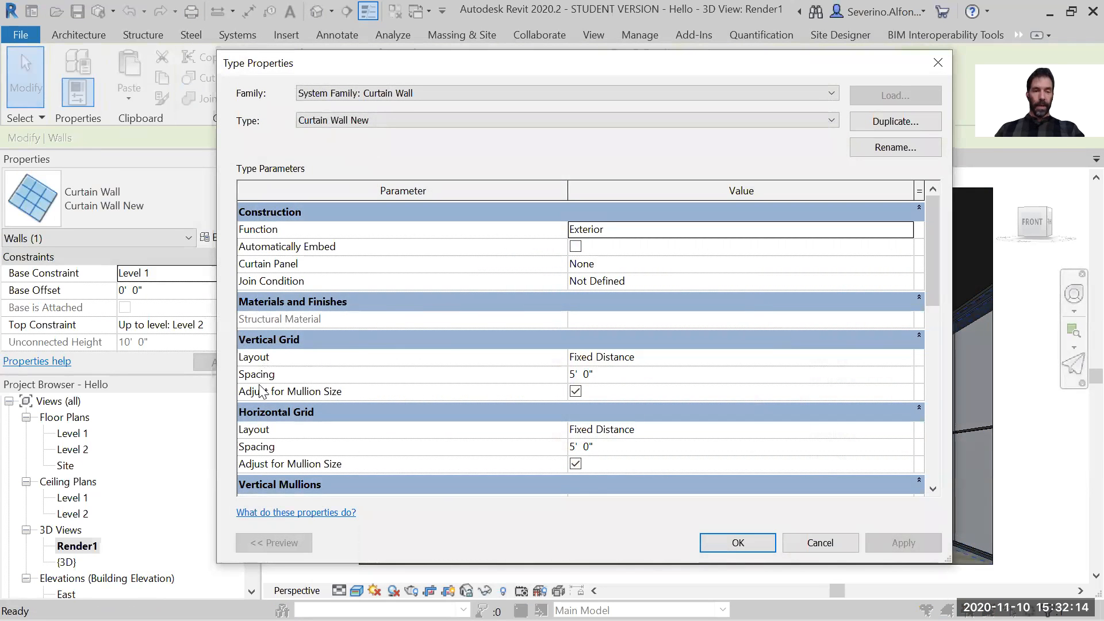
drag(931, 280, 934, 390)
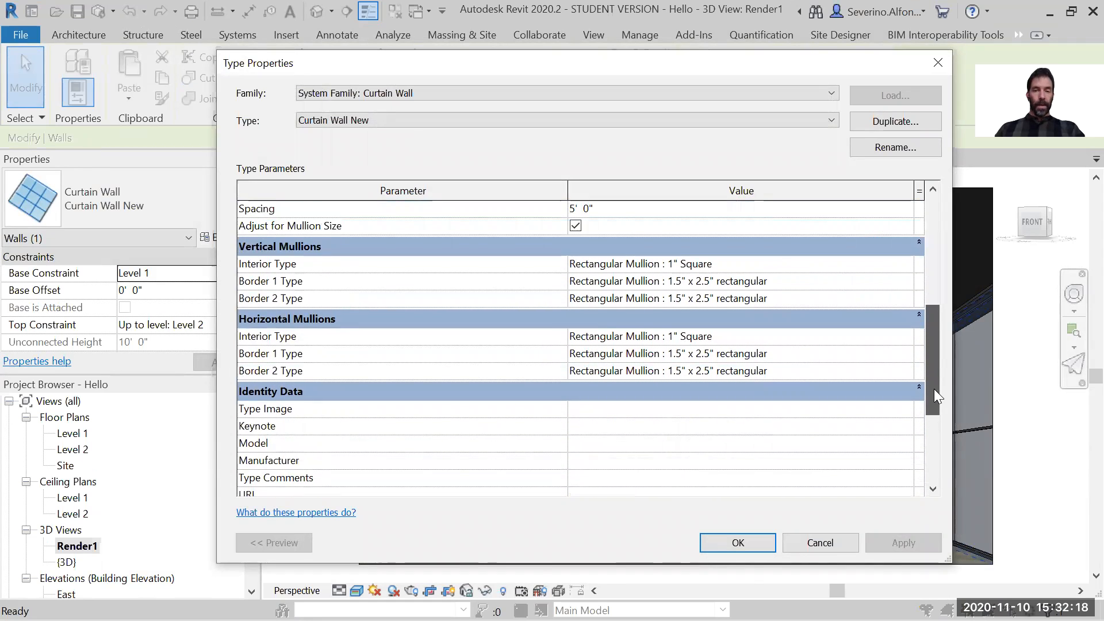
key(Escape)
key(Escape)
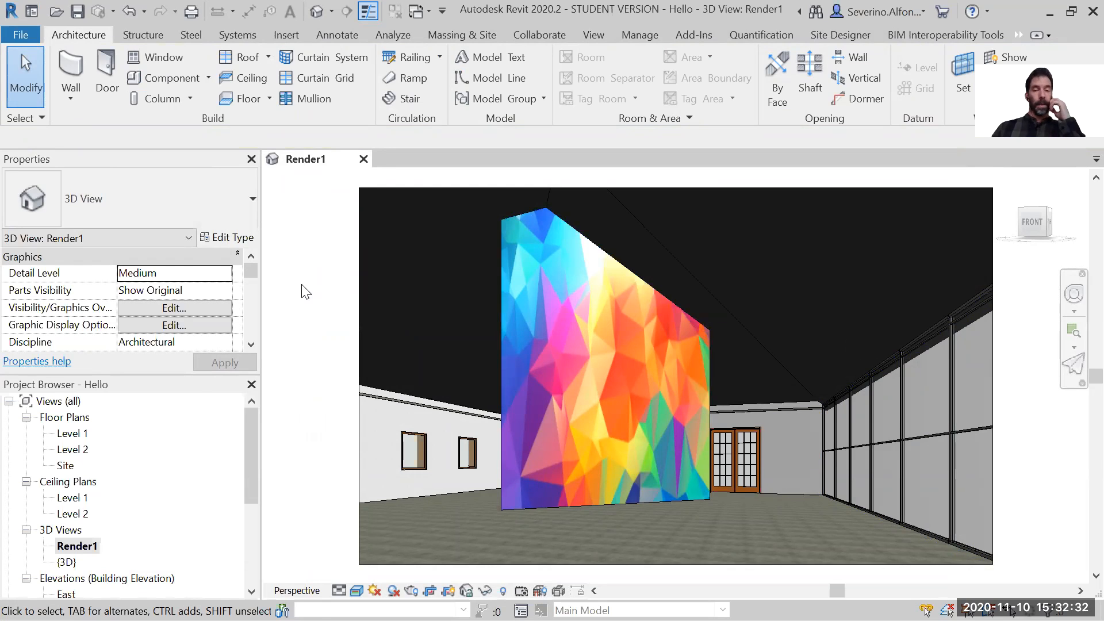
Open the layer assembly of the multicoloured partition wall's type and show its section preview
click(504, 452)
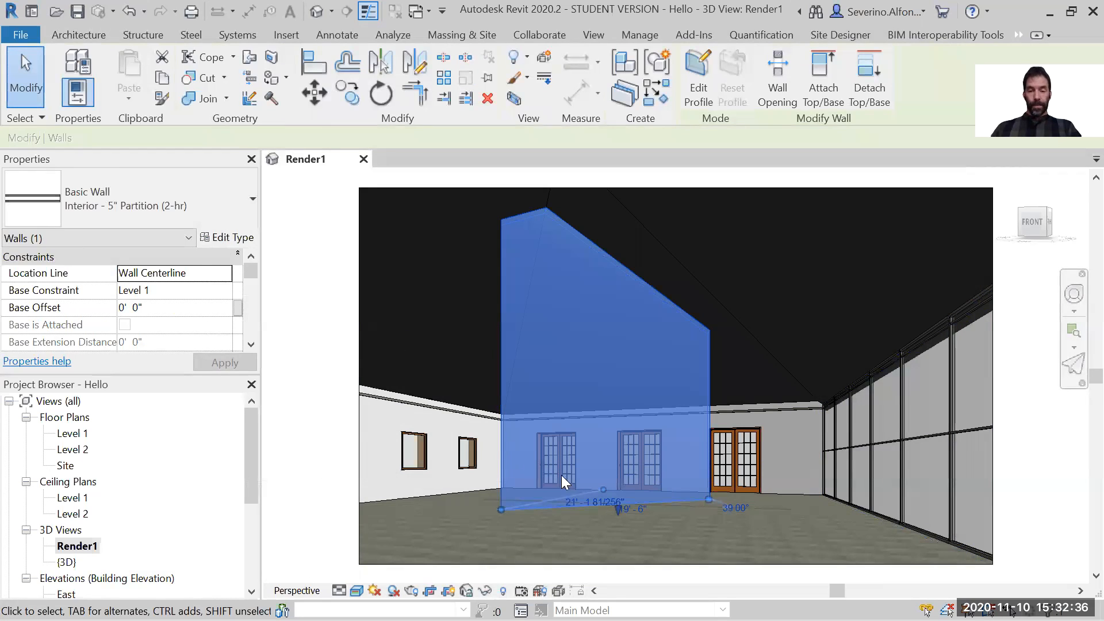
click(241, 233)
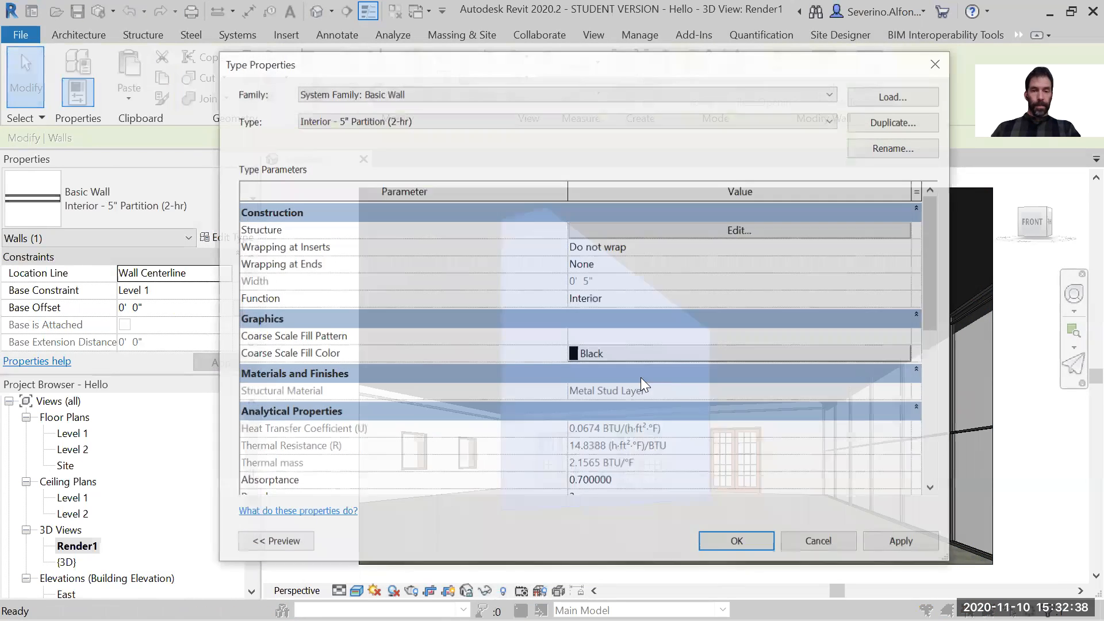
click(824, 229)
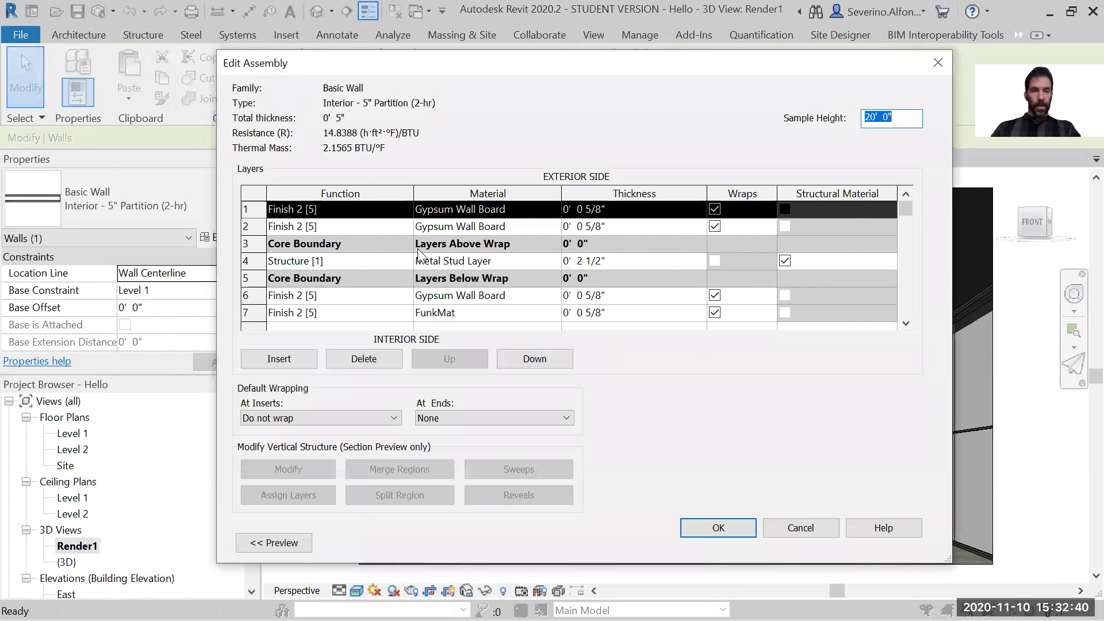
click(256, 543)
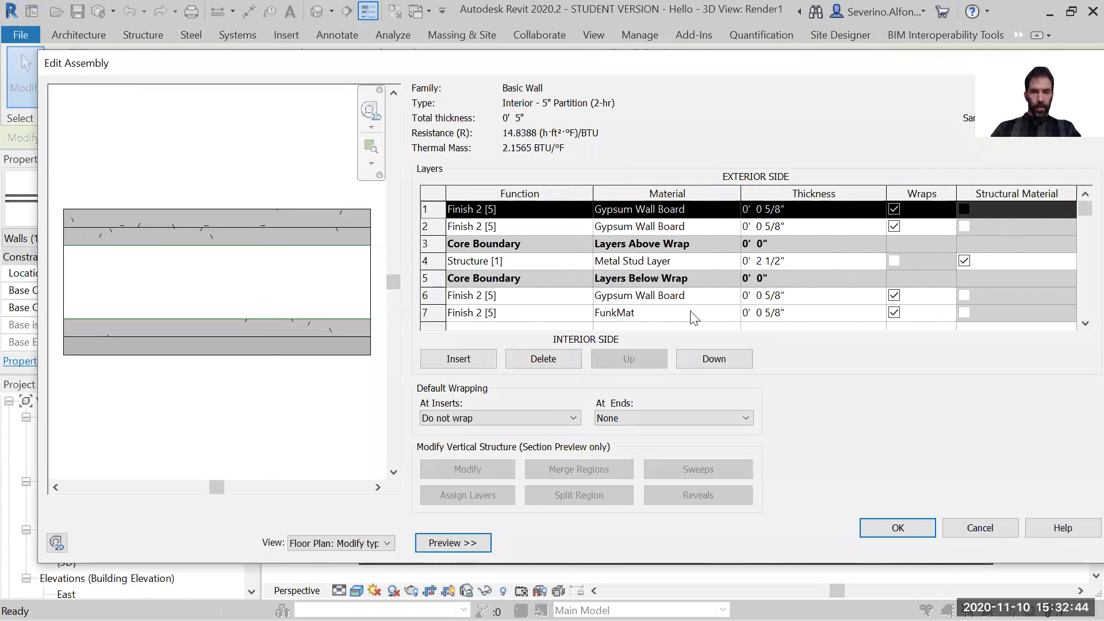
Replace the FunkMat material of the wall's interior-side finish layer with Gypsum Wall Board and accept the type changes
click(729, 315)
click(736, 314)
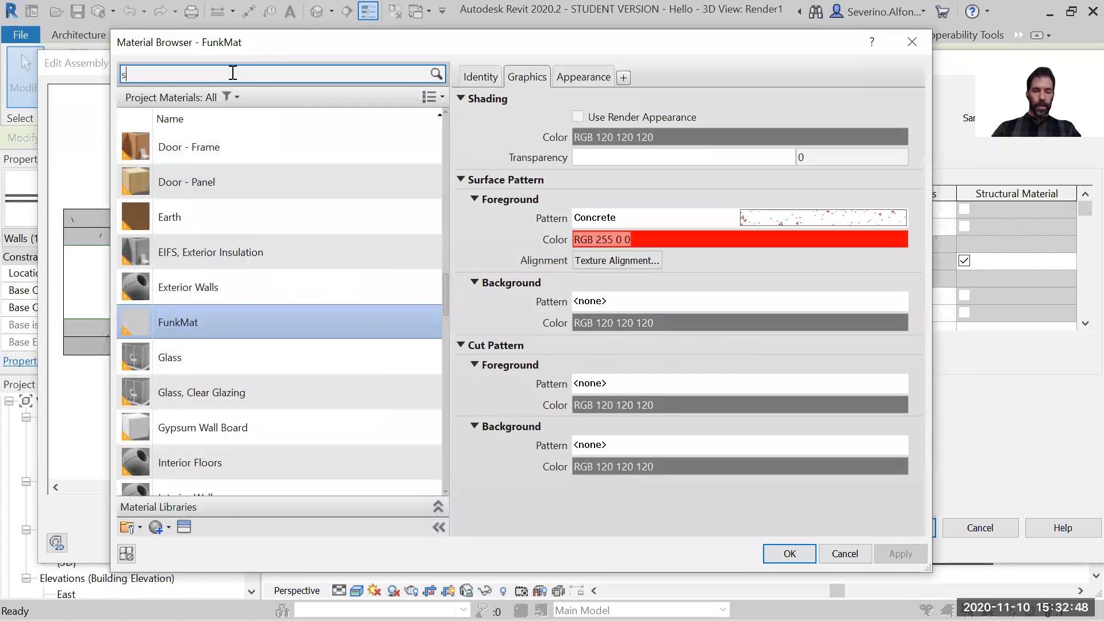
key(BackSpace)
text(gym)
key(BackSpace)
click(224, 164)
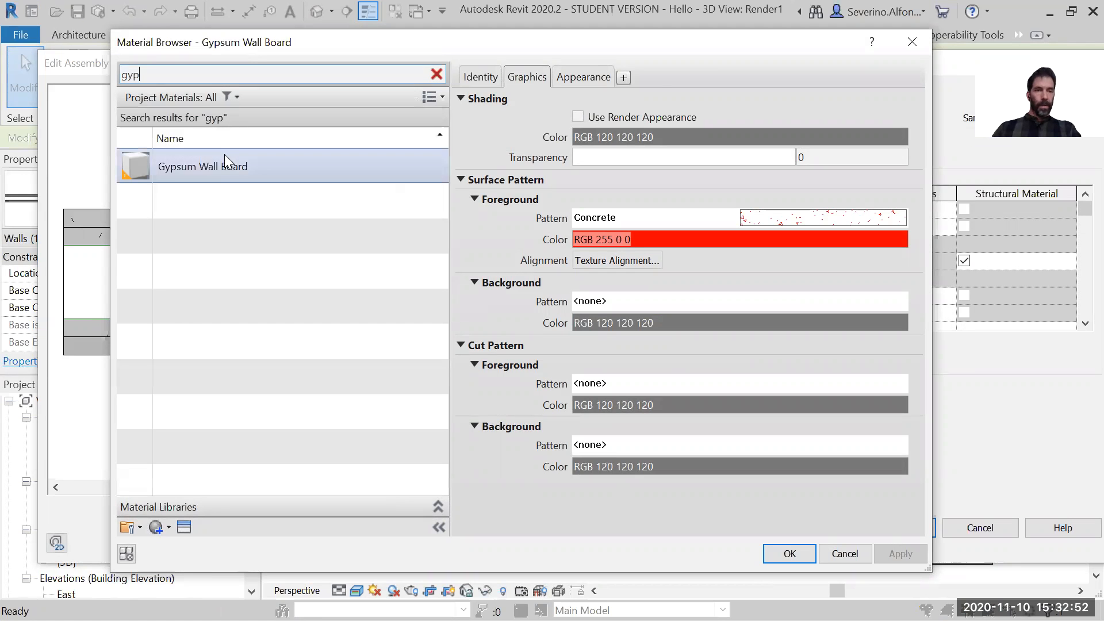
click(783, 551)
click(896, 534)
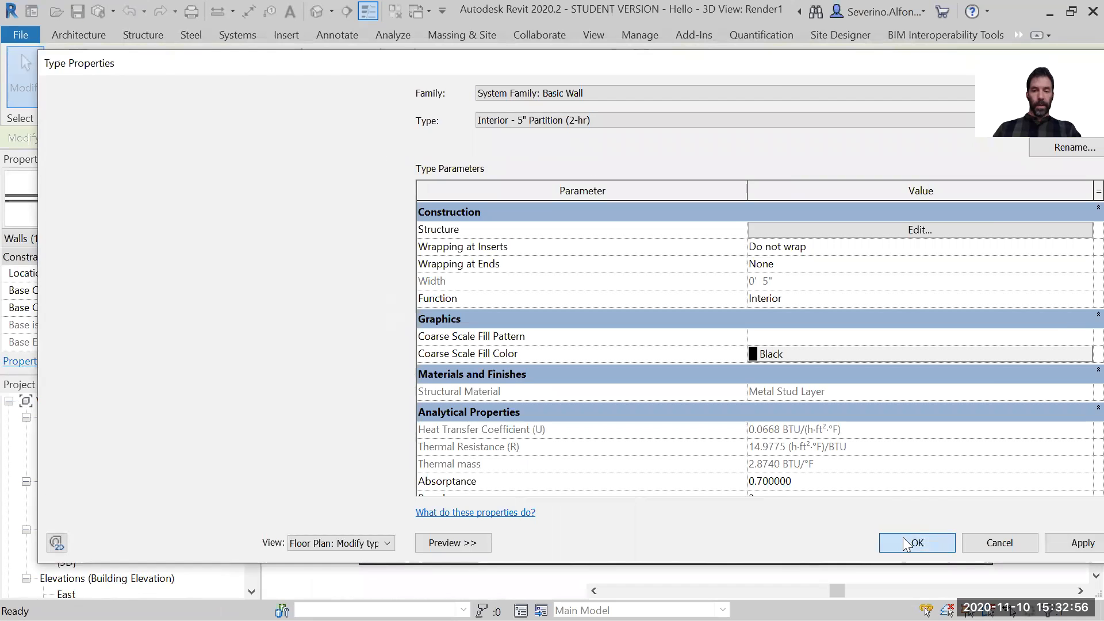
click(900, 532)
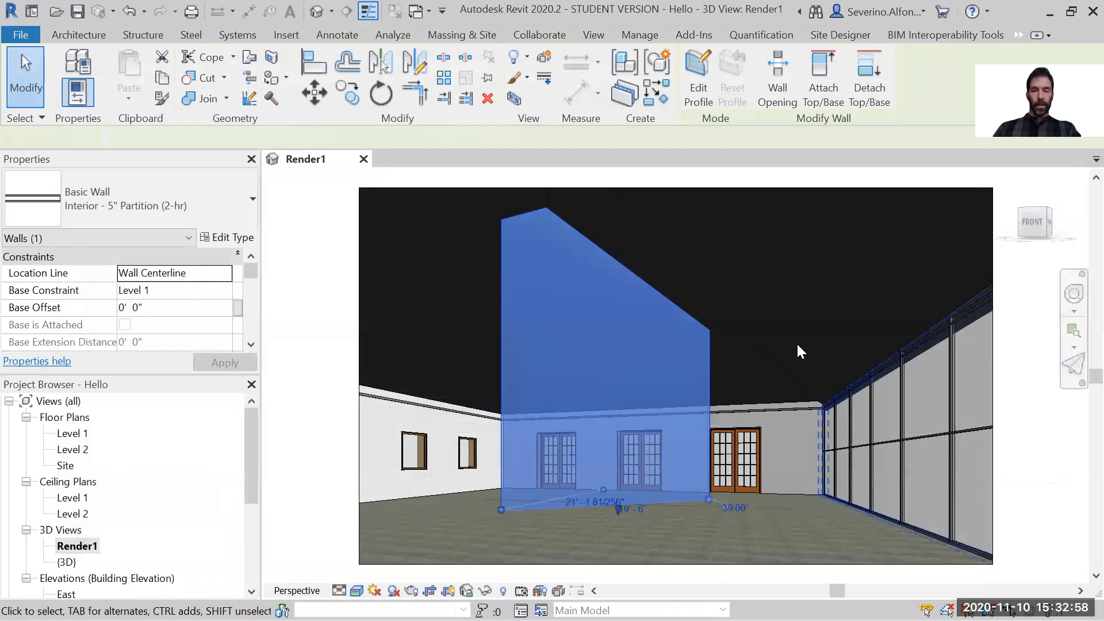
click(799, 350)
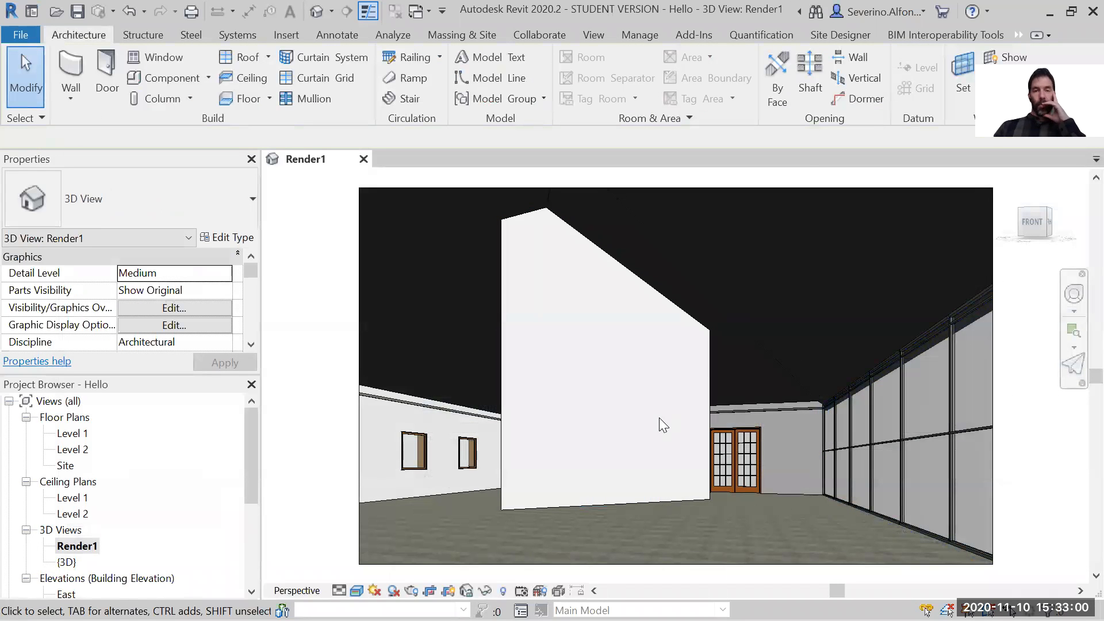
Duplicate the partition wall's type under the name Interior - 5" Partition (2-hr) stone wall
click(502, 396)
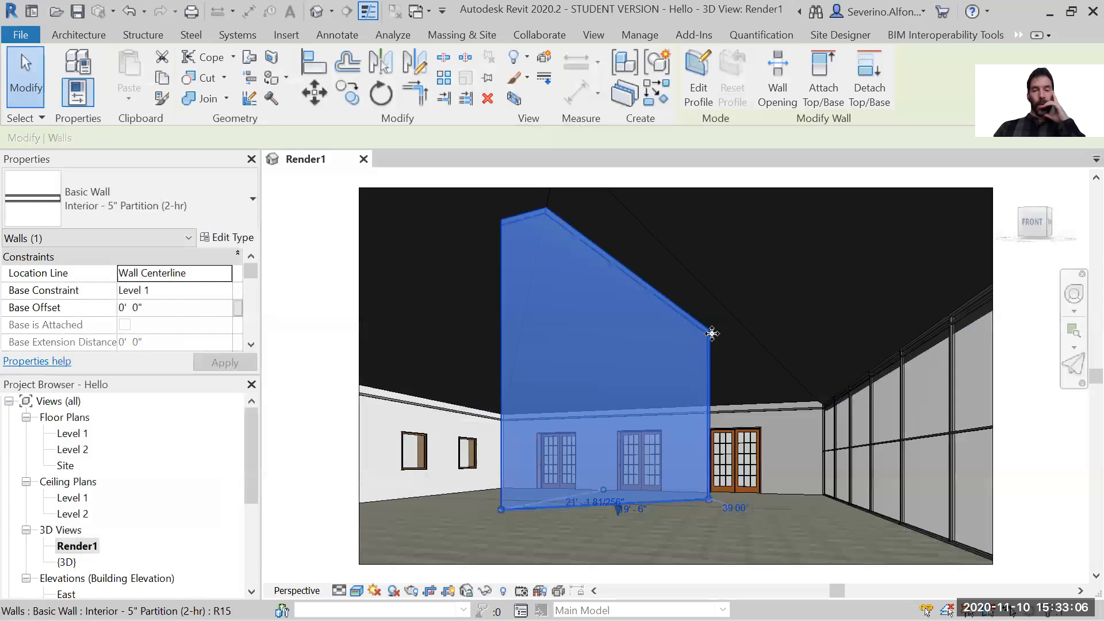
click(233, 238)
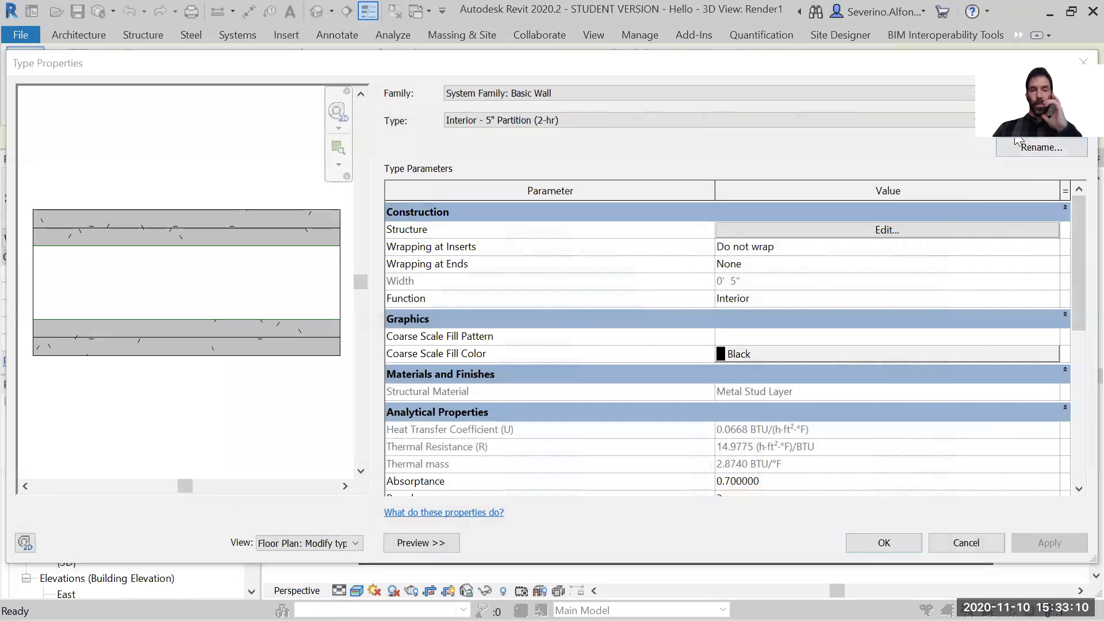
click(1042, 120)
drag(501, 290, 487, 290)
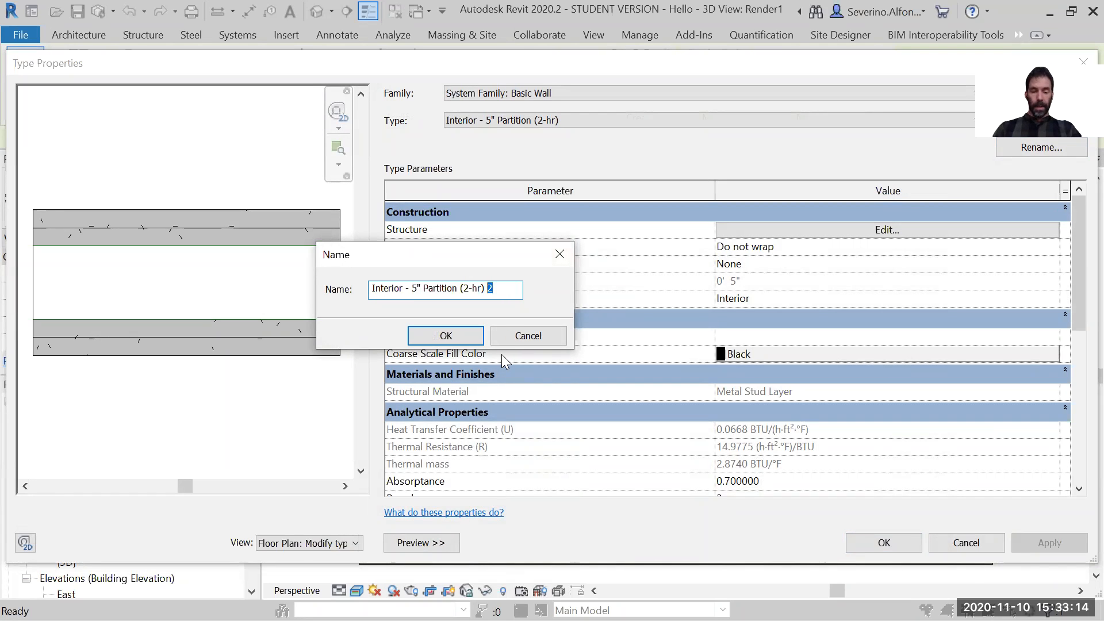
text(stone wall)
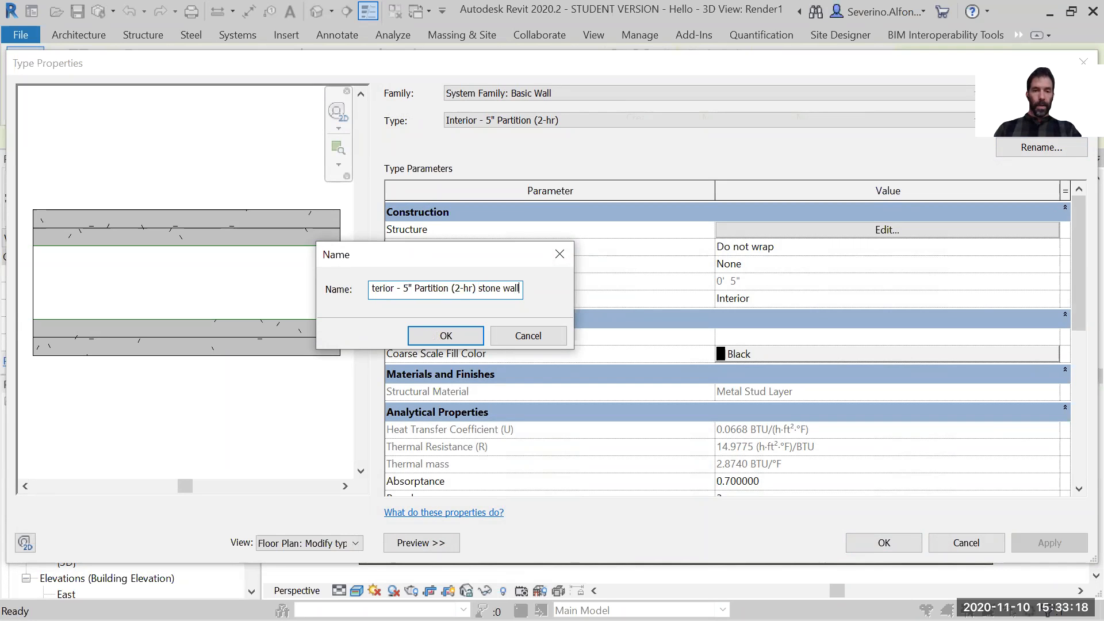
key(Return)
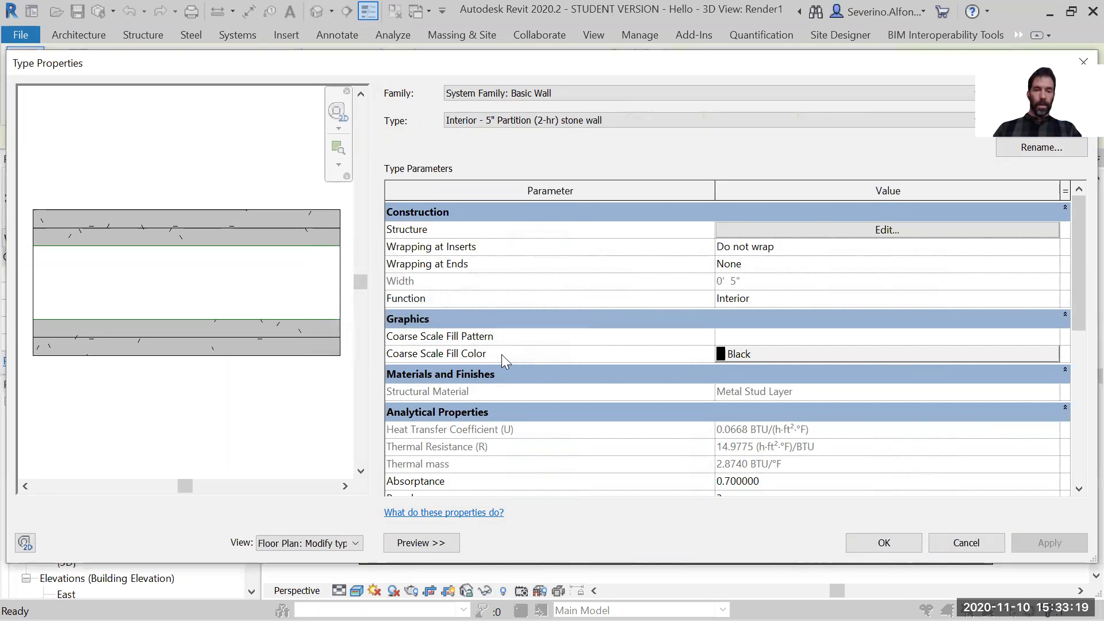
Search the project materials for "stone" for the new wall type's layer 7 finish, and clear the search
click(818, 229)
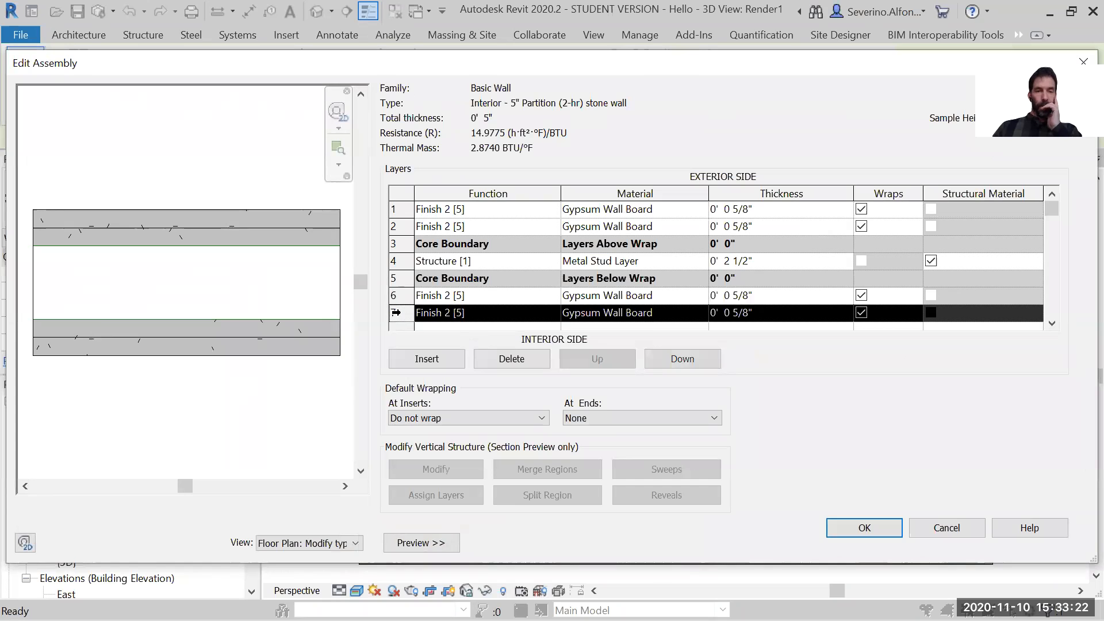
click(406, 313)
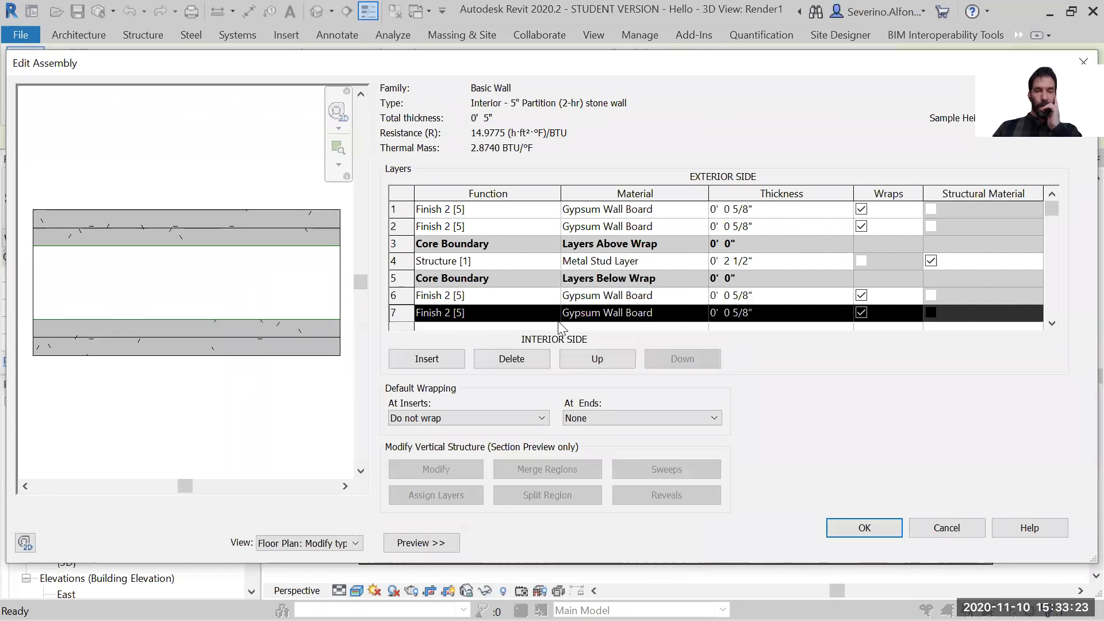
click(699, 313)
click(702, 312)
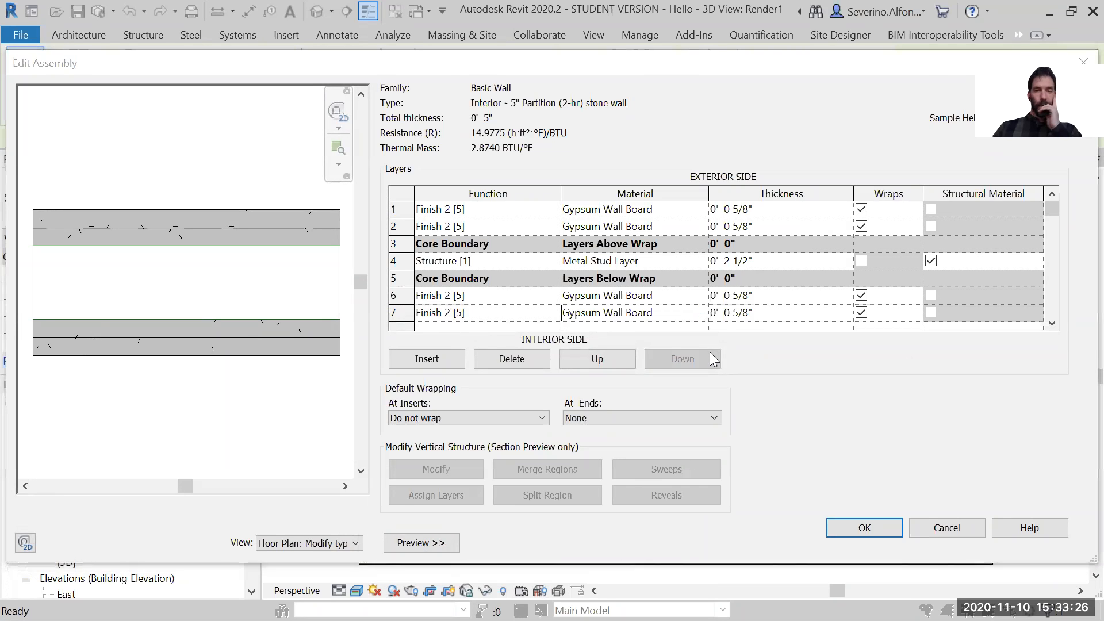
click(255, 74)
text(stone)
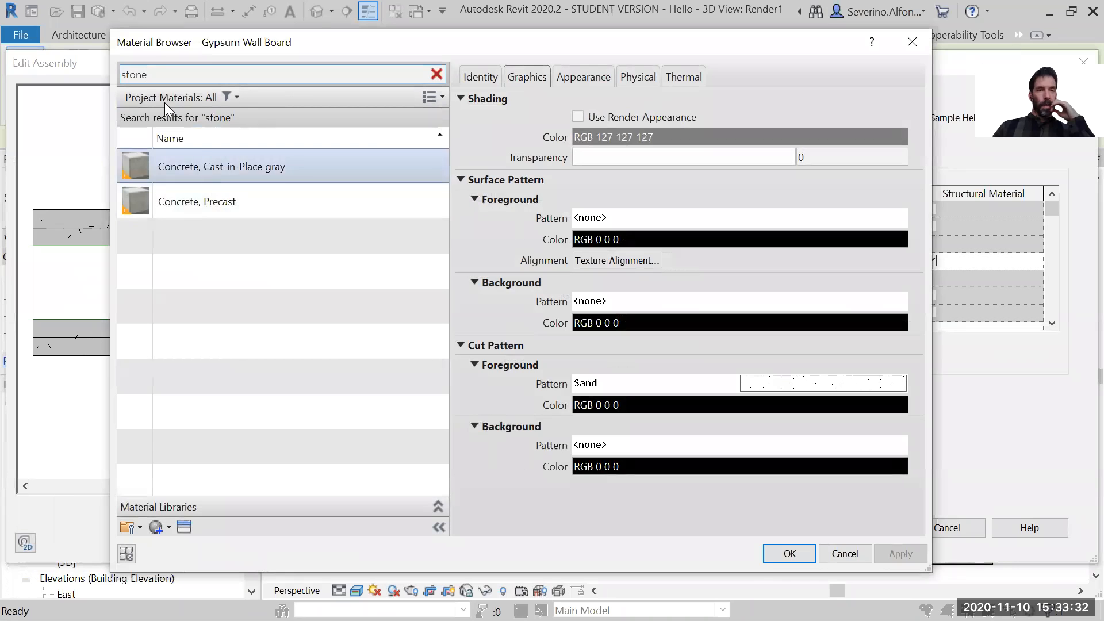
double_click(152, 75)
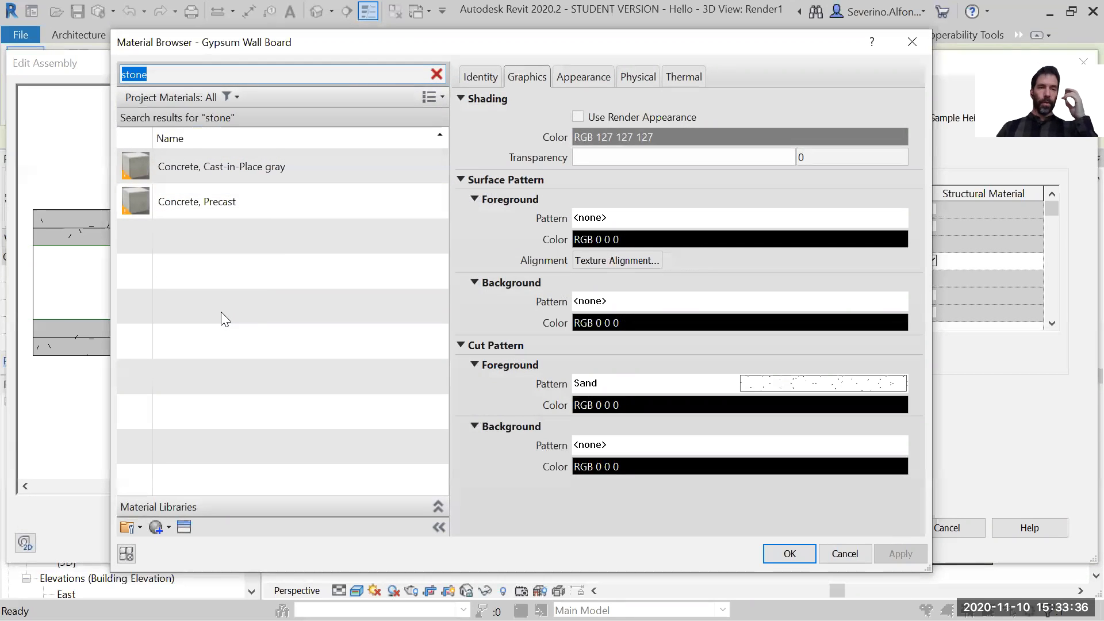
key(BackSpace)
Create a new material named Stone Material and assign it to the wall type's layer 7 finish
click(164, 529)
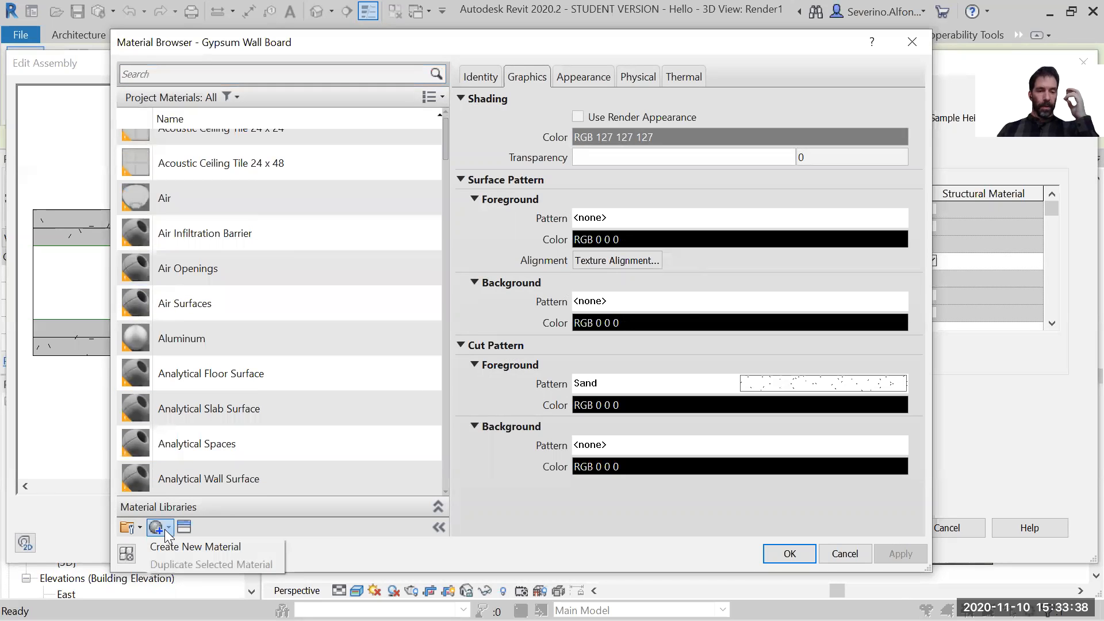
click(176, 545)
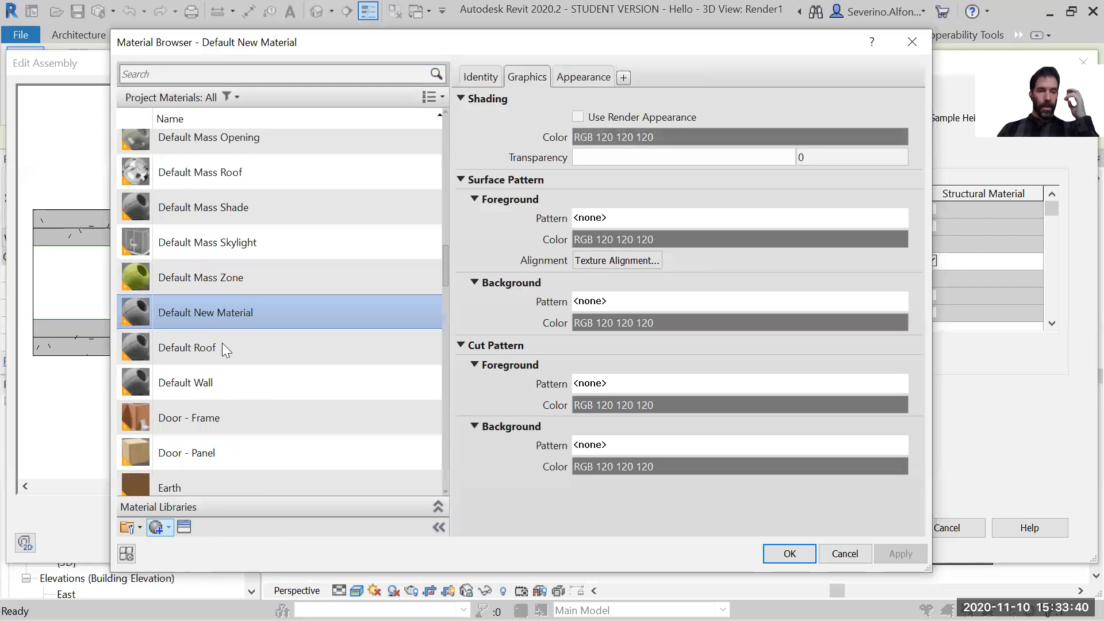
right_click(220, 316)
click(254, 365)
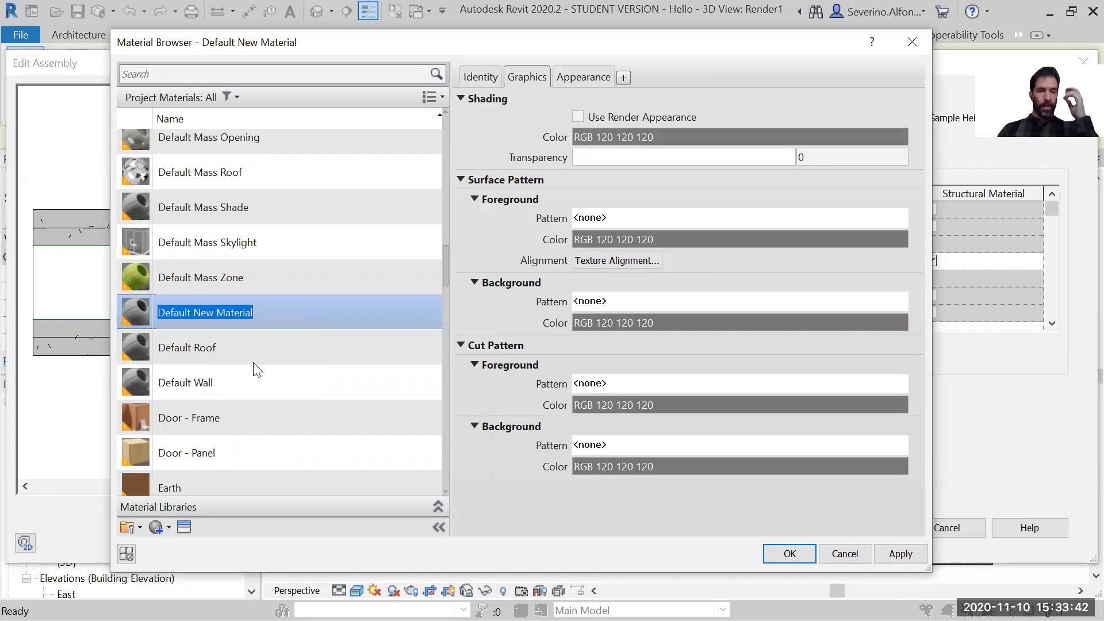
text(Stone )
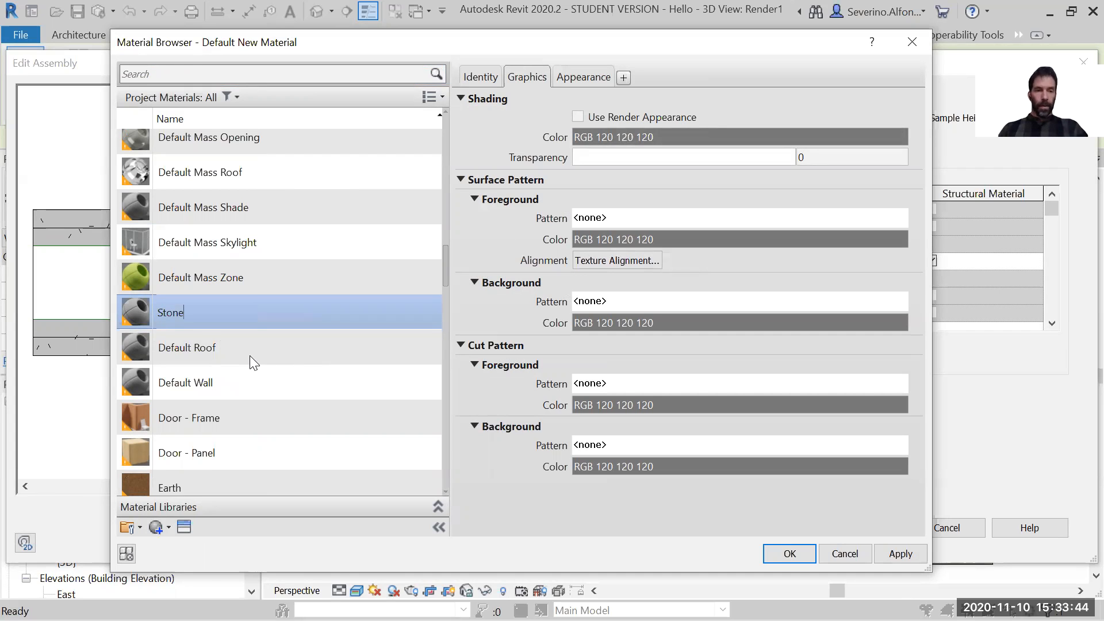
text(Material)
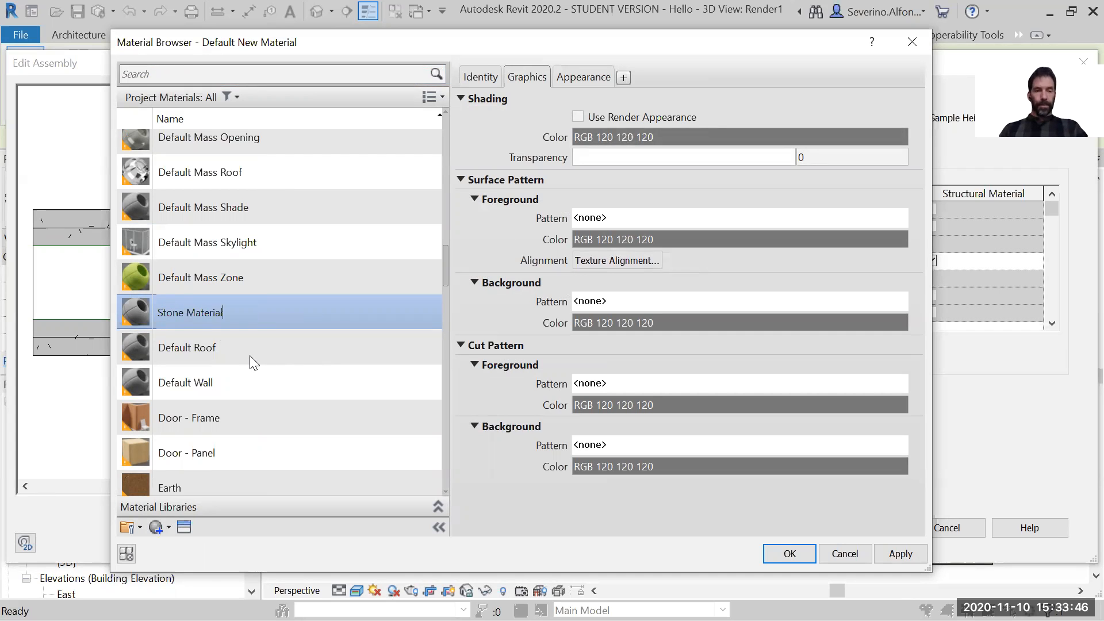
key(Return)
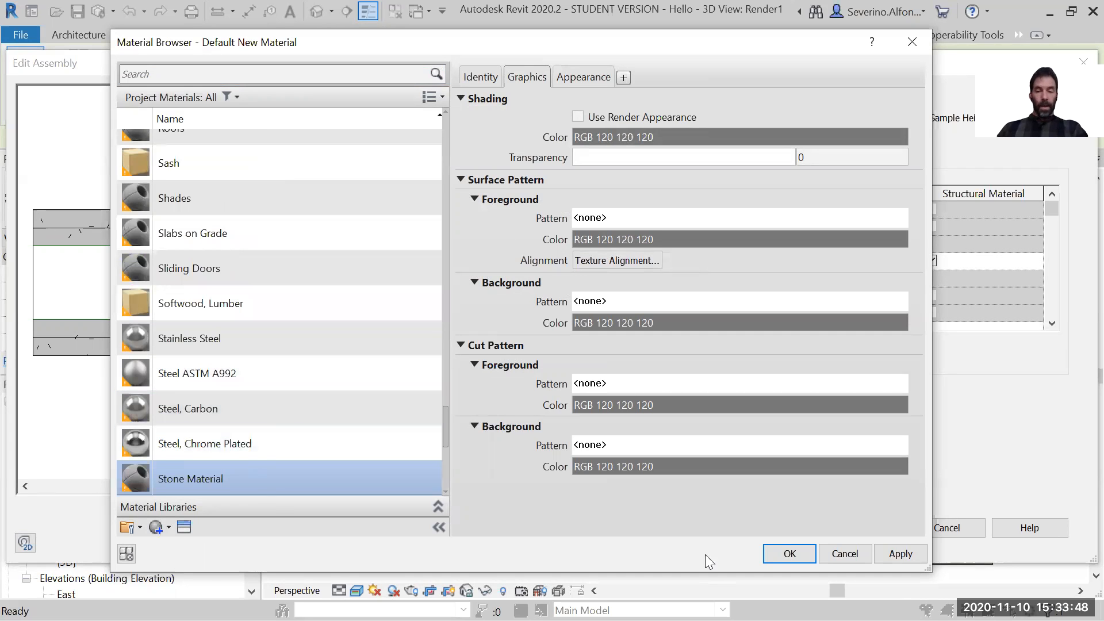
click(788, 554)
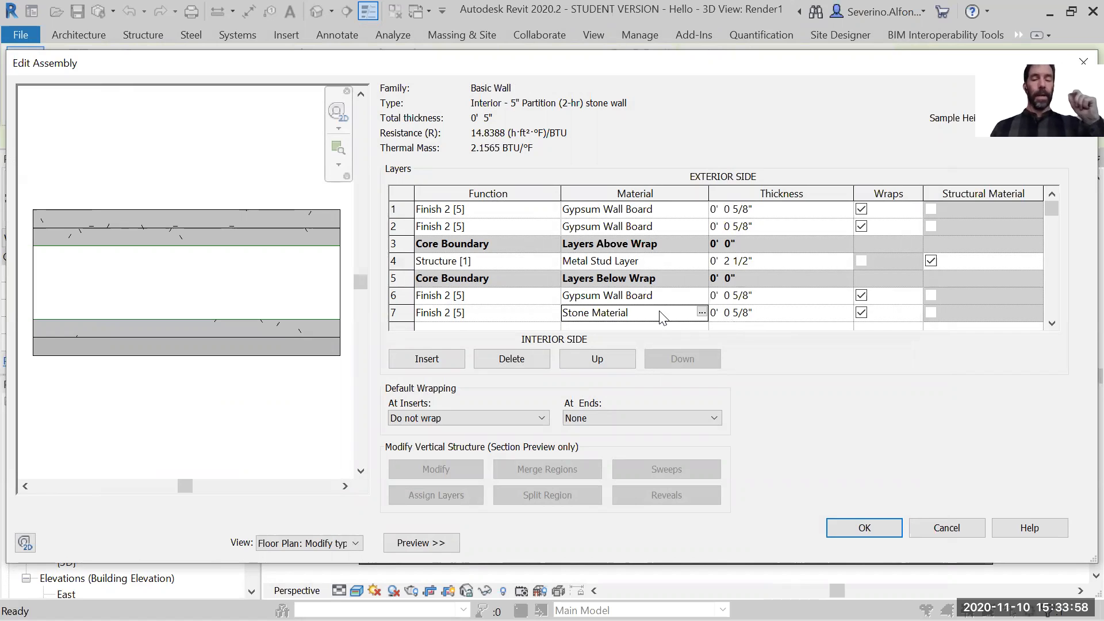
Set the Stone Material layer's thickness to 5", accept the wall type changes and deselect the wall
click(844, 313)
click(748, 312)
drag(749, 312, 725, 312)
text(5)
click(776, 300)
click(863, 525)
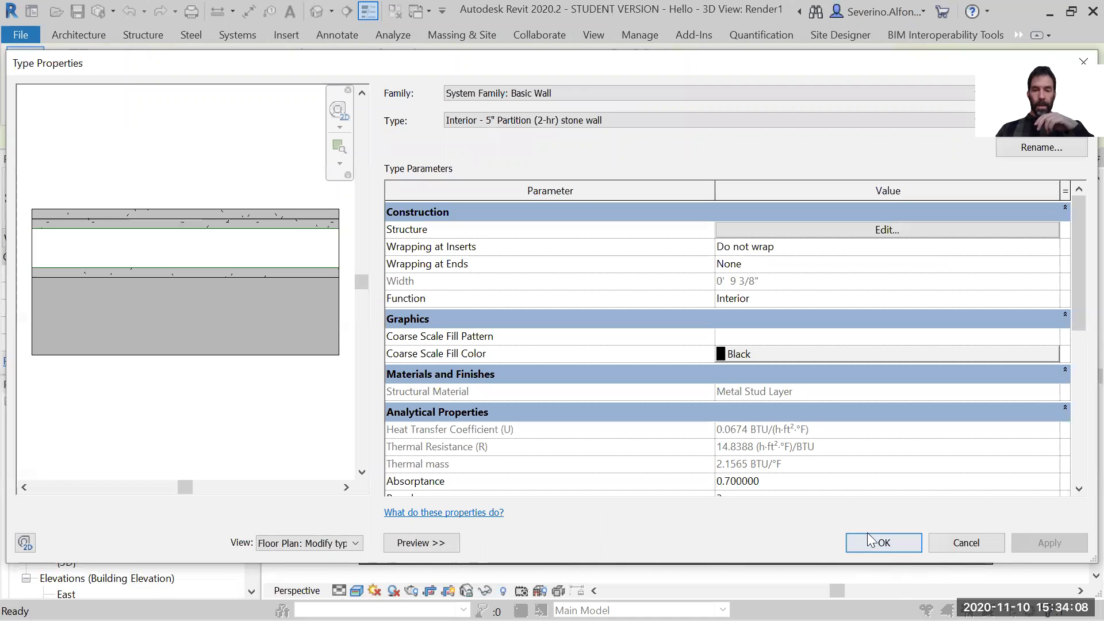
click(872, 544)
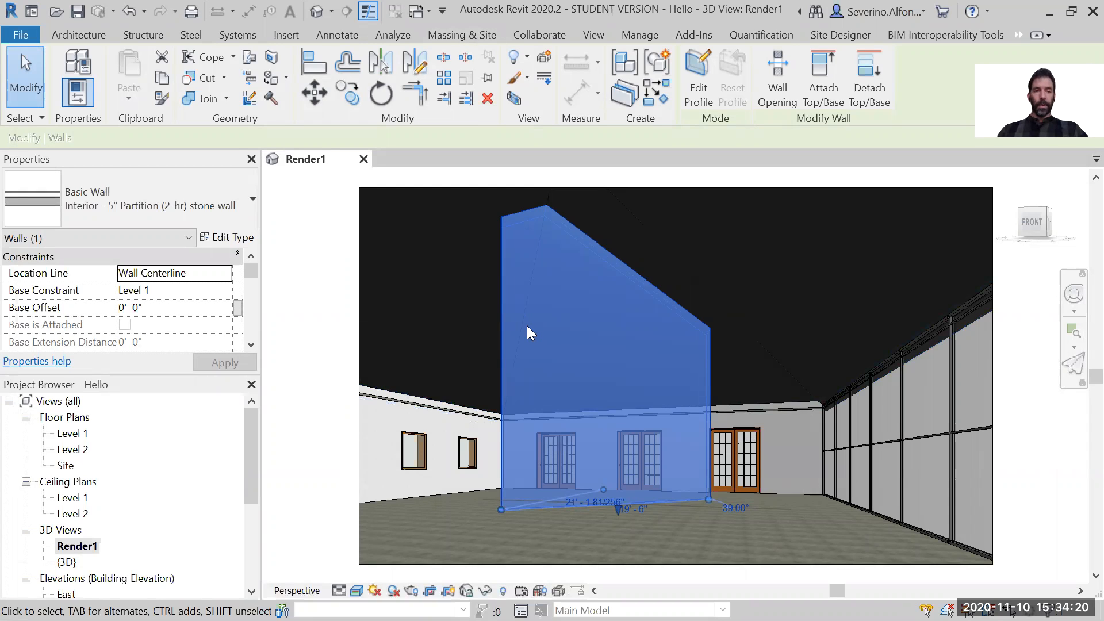
key(Escape)
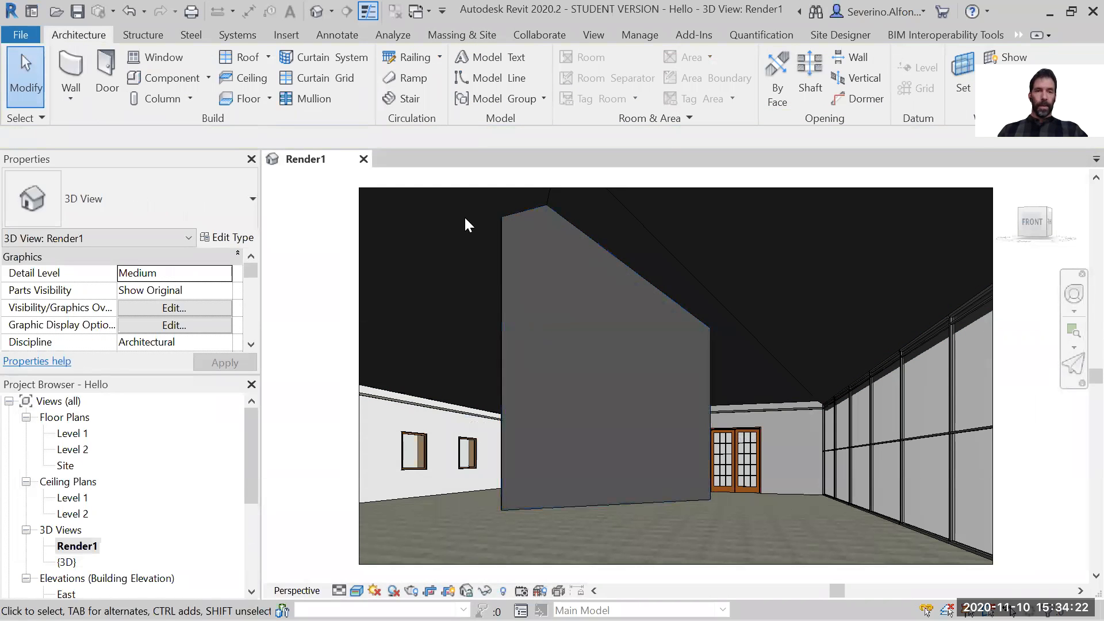
Examine the graphics and appearance settings of Stone Material in the project's material browser
click(506, 294)
click(590, 37)
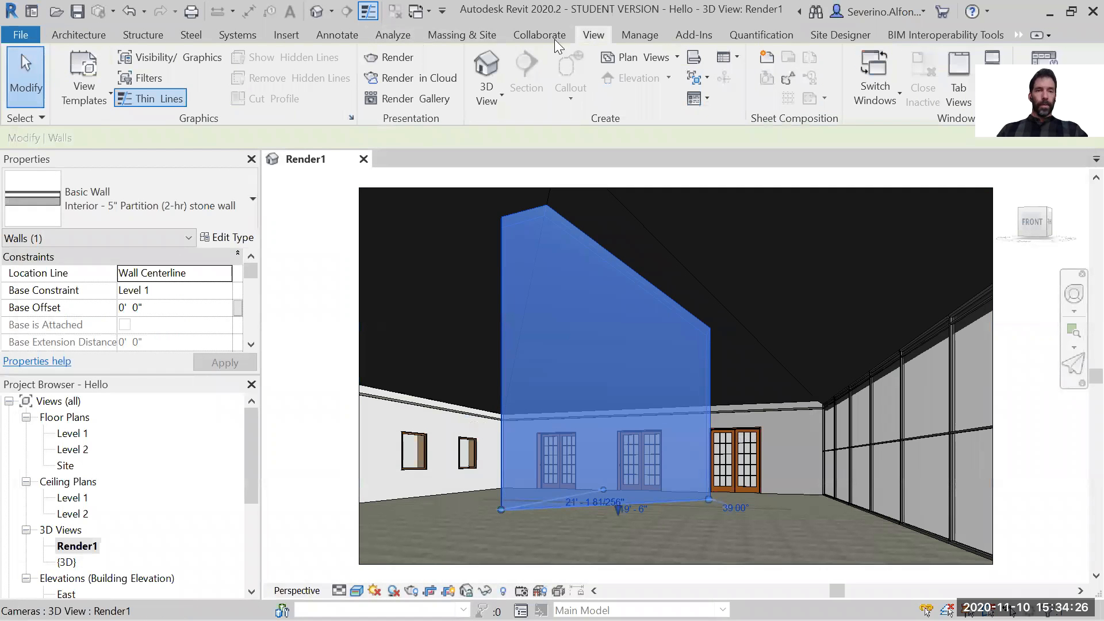
click(337, 35)
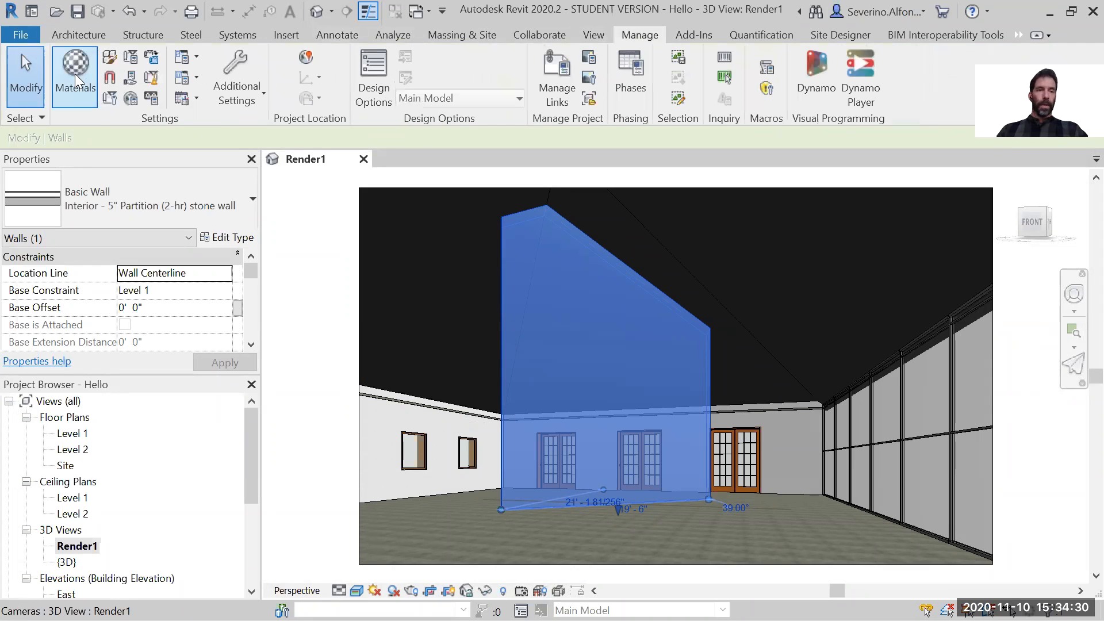
click(76, 73)
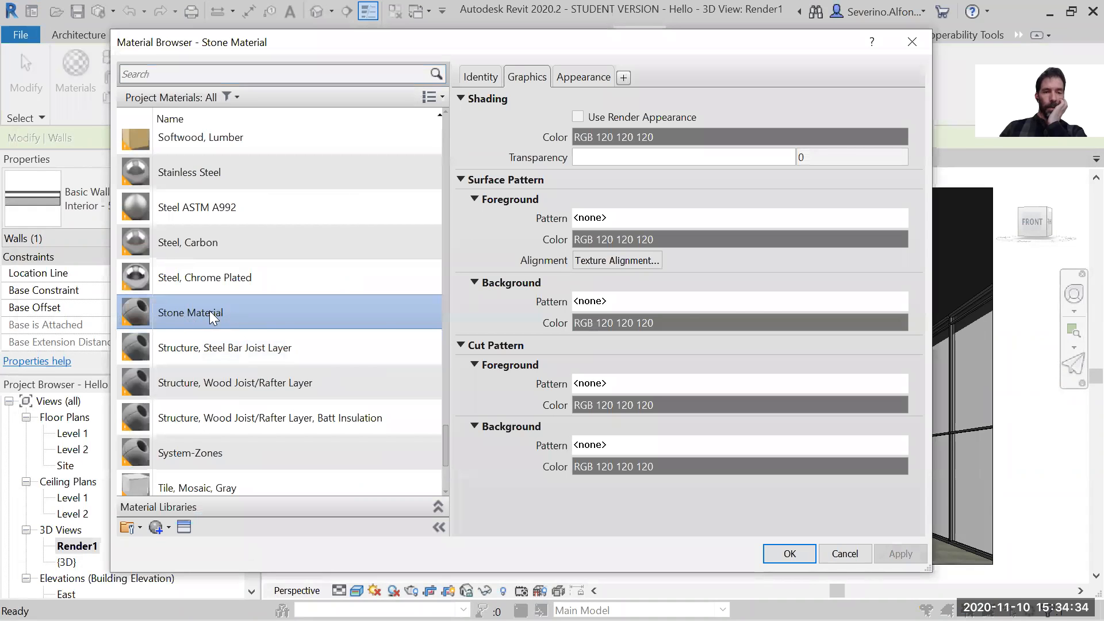
click(593, 80)
click(535, 77)
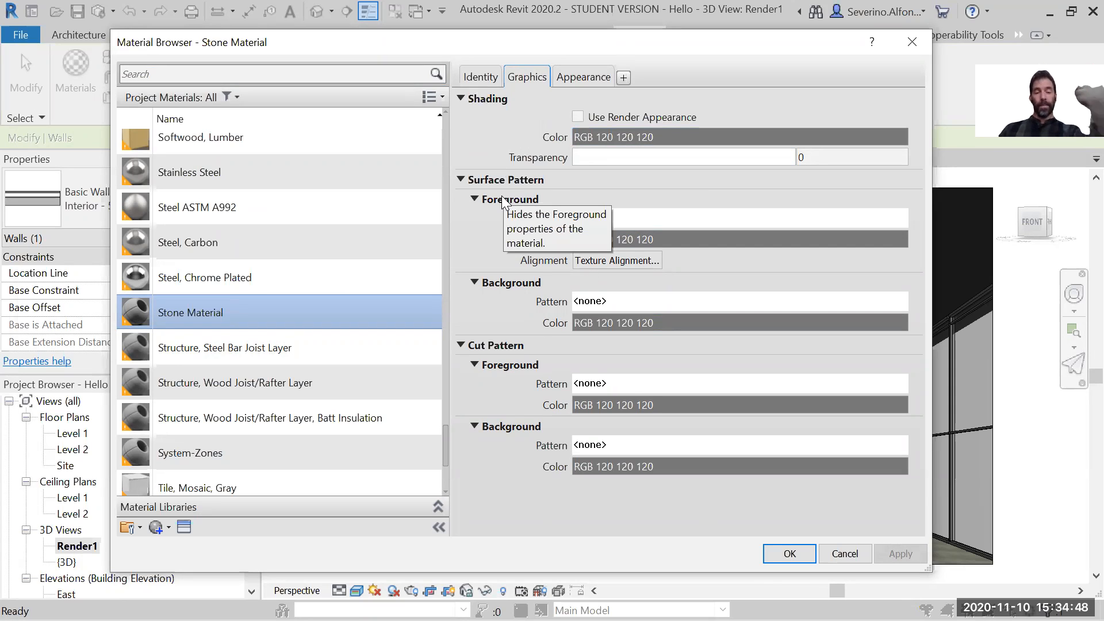
scroll(348, 481, down, 1)
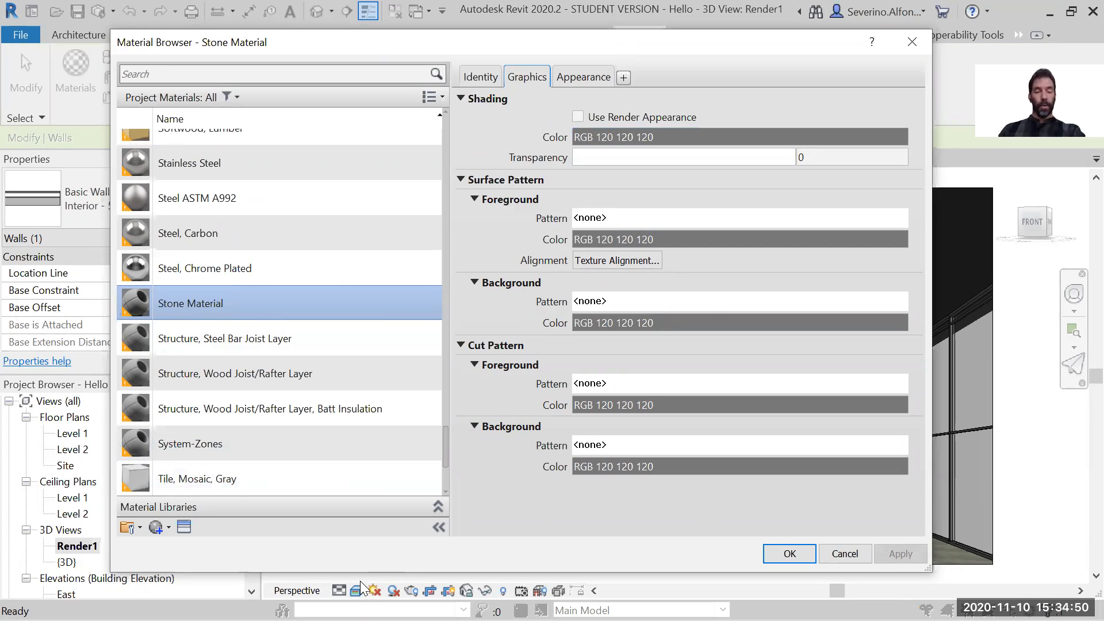
click(582, 78)
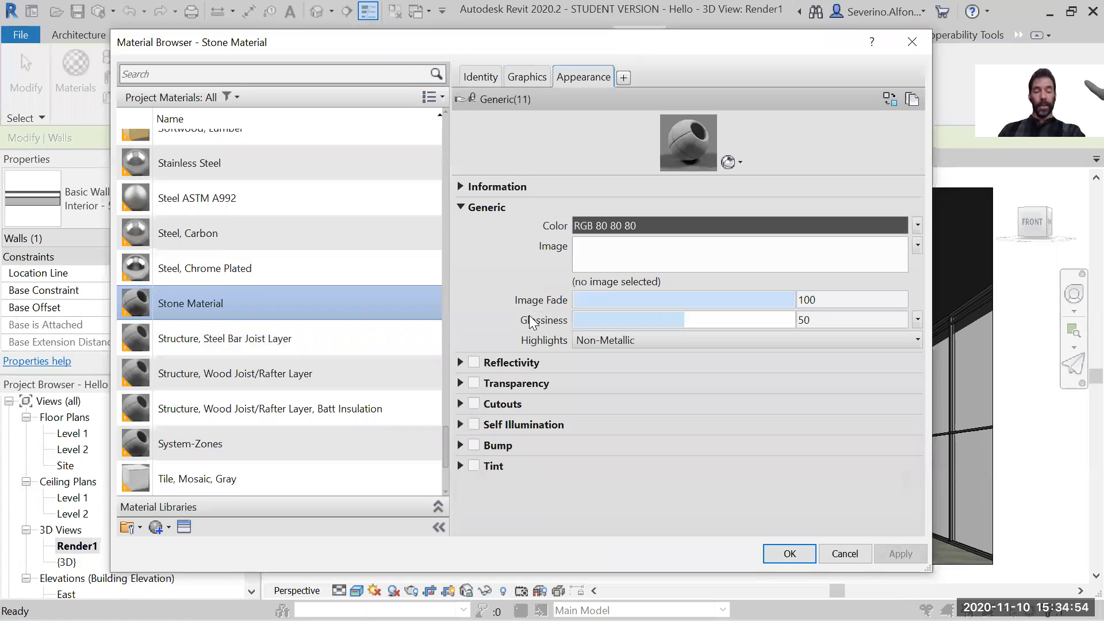
Compare Stone Material's graphics and appearance settings, close the material browser without changes and deselect the wall
click(525, 75)
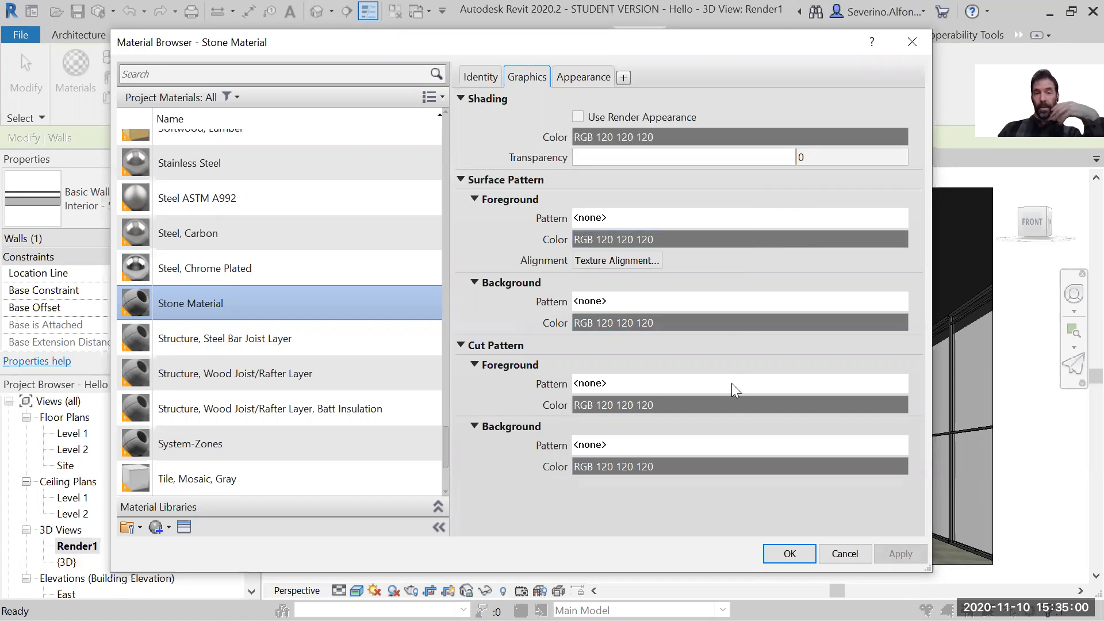
click(585, 73)
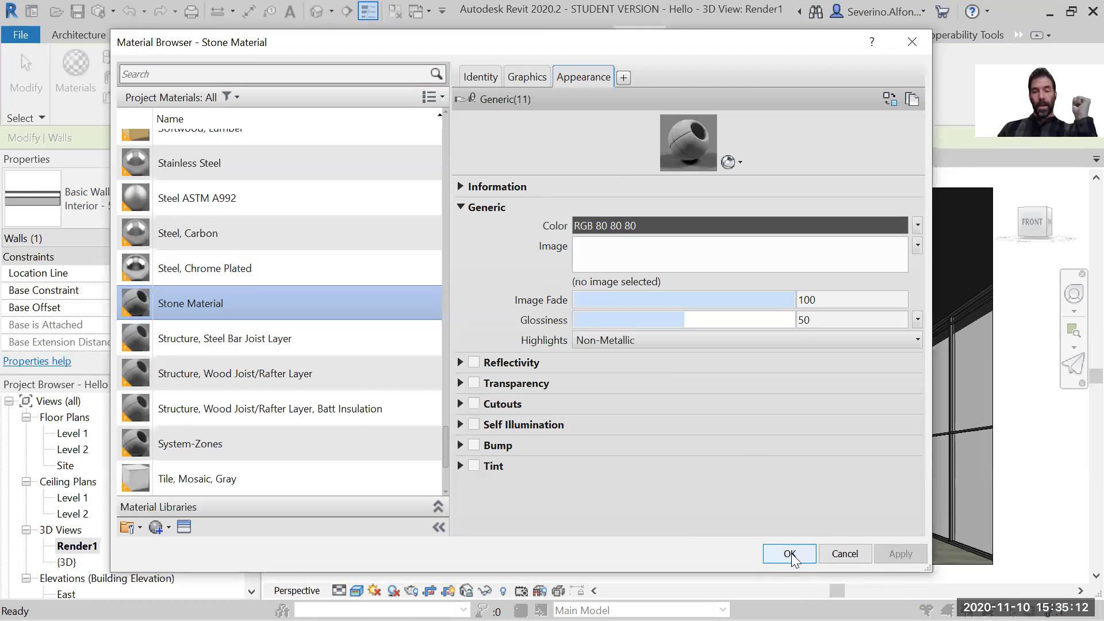
click(845, 554)
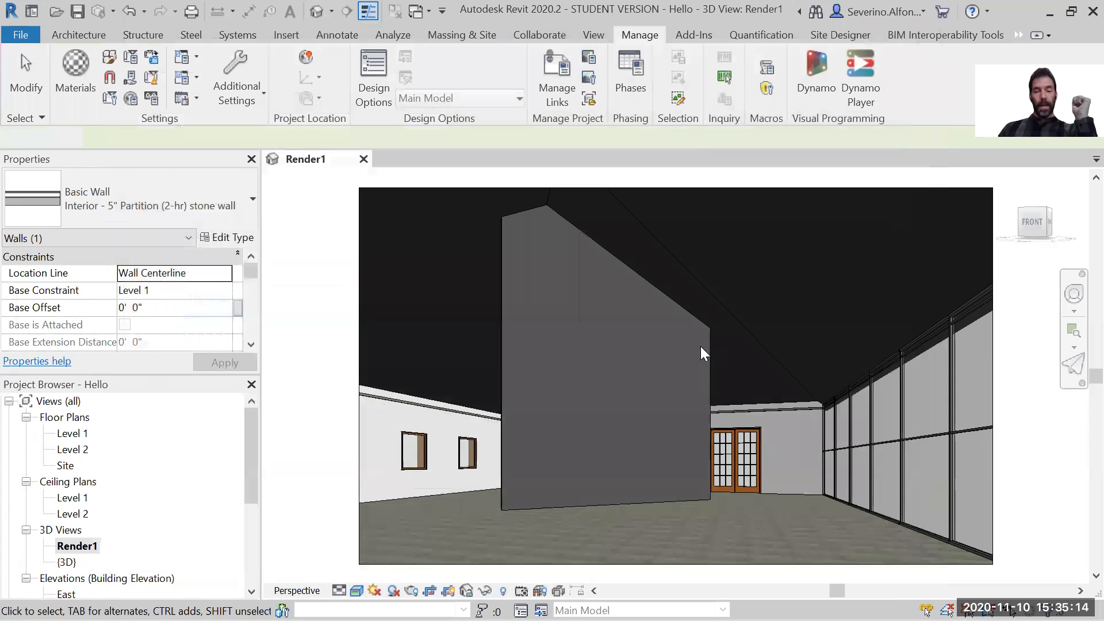
key(Escape)
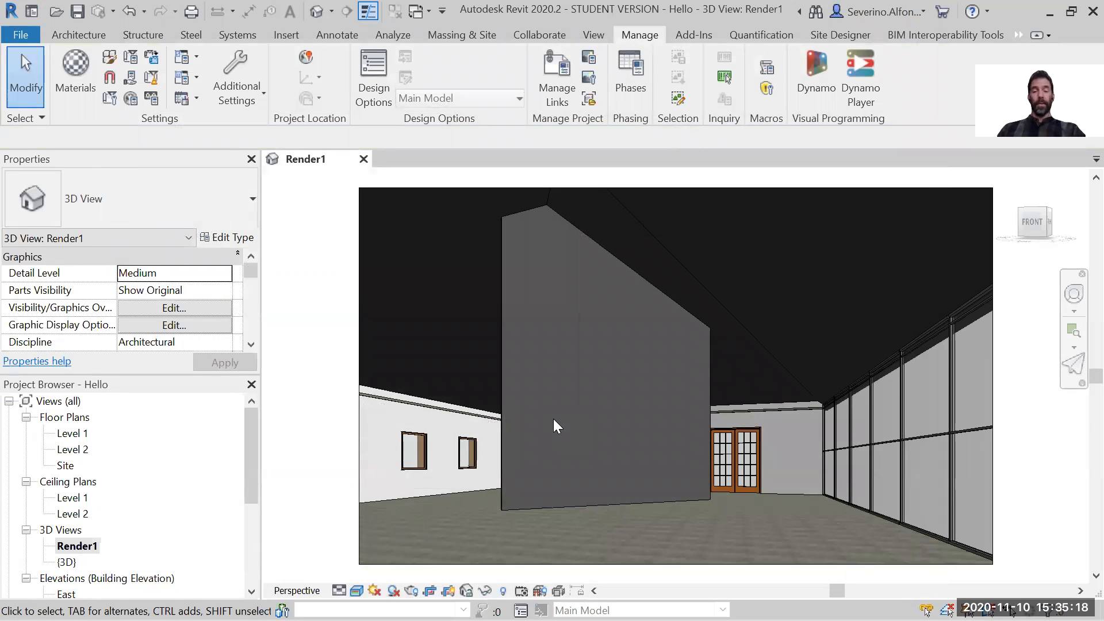
Switch to Chrome, close the SpeedGrader page and open a blank page for a web search
key(alt+Tab)
key(alt+Tab)
key(alt+Tab)
key(alt+Tab)
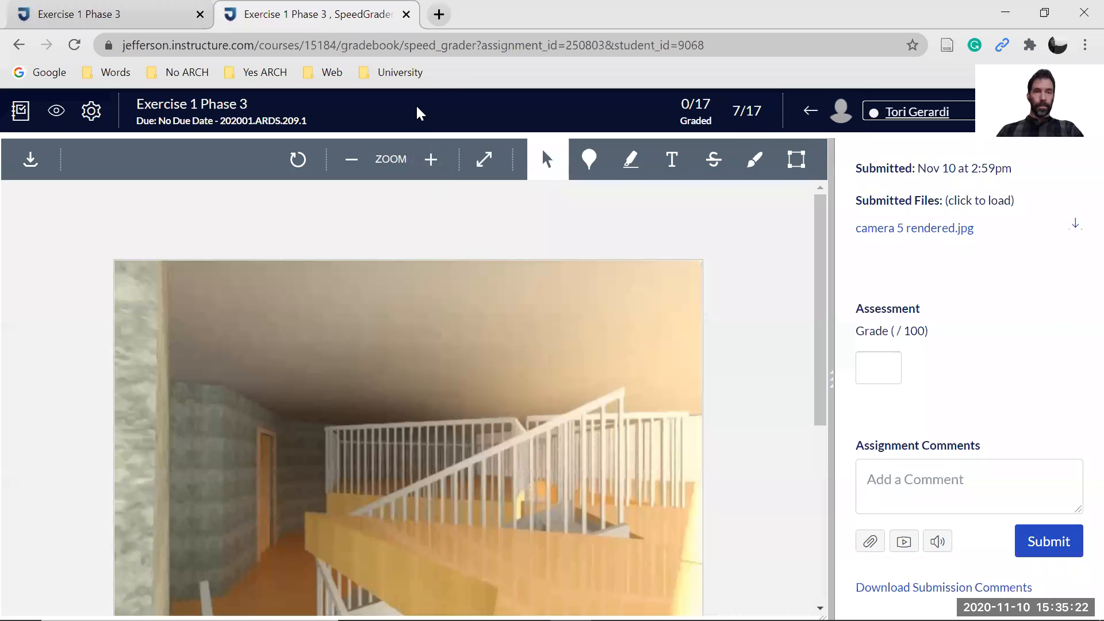
click(406, 14)
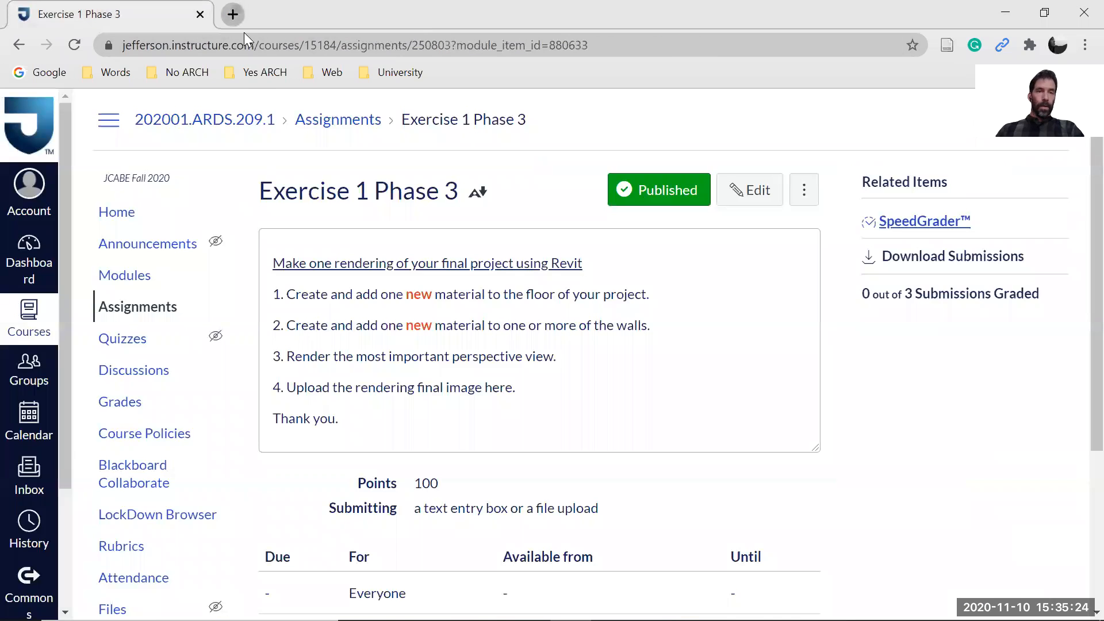
click(230, 13)
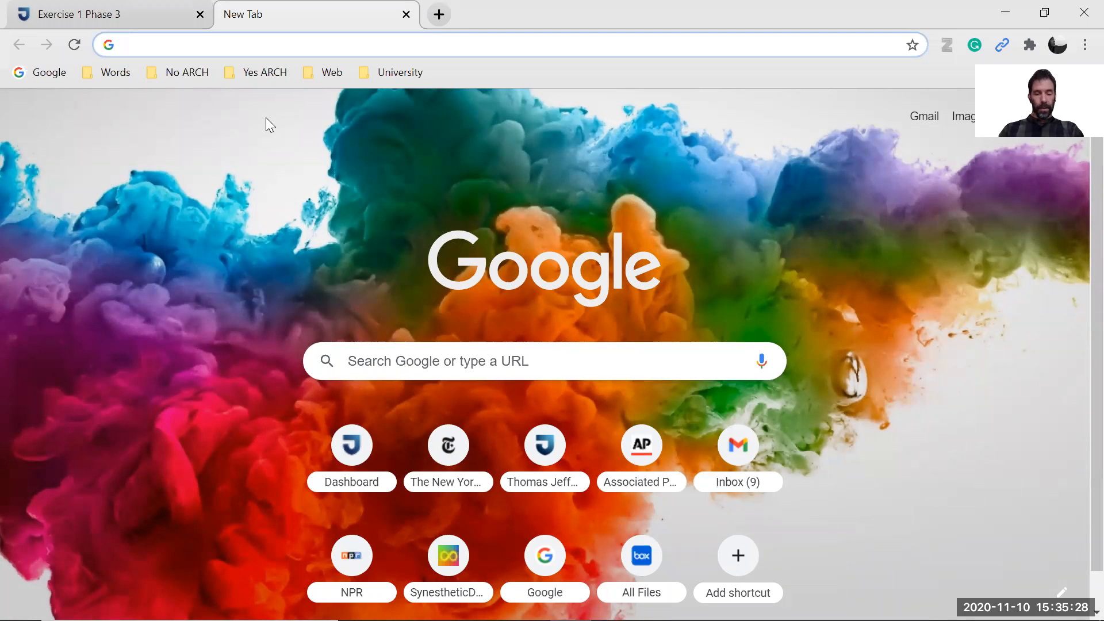
Search Google for "stone pattern" and show the image results
text(s)
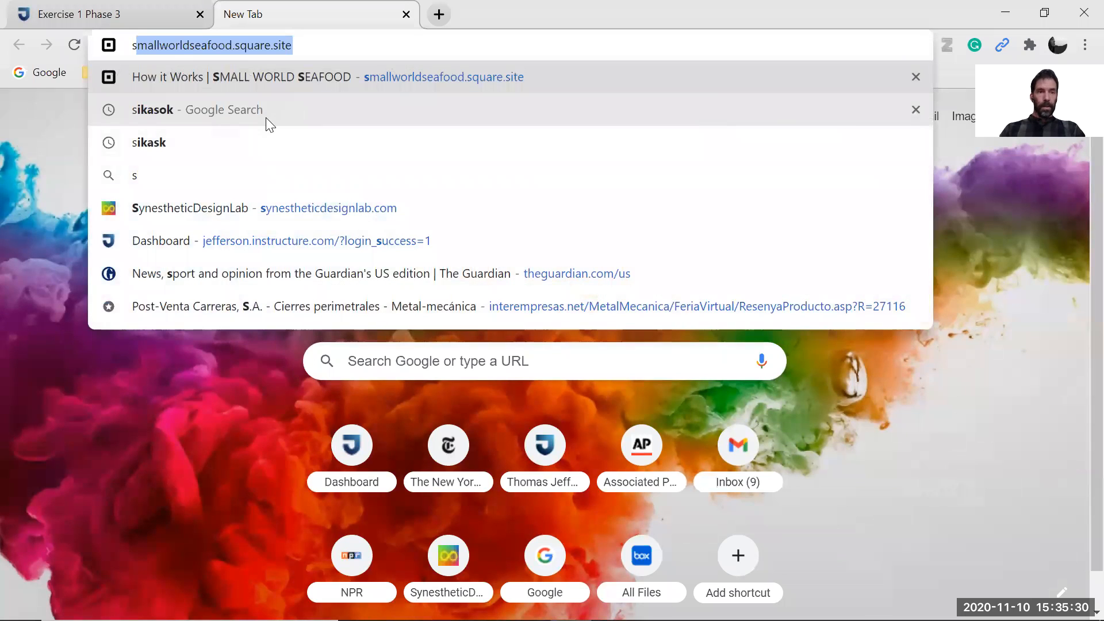
text(tone)
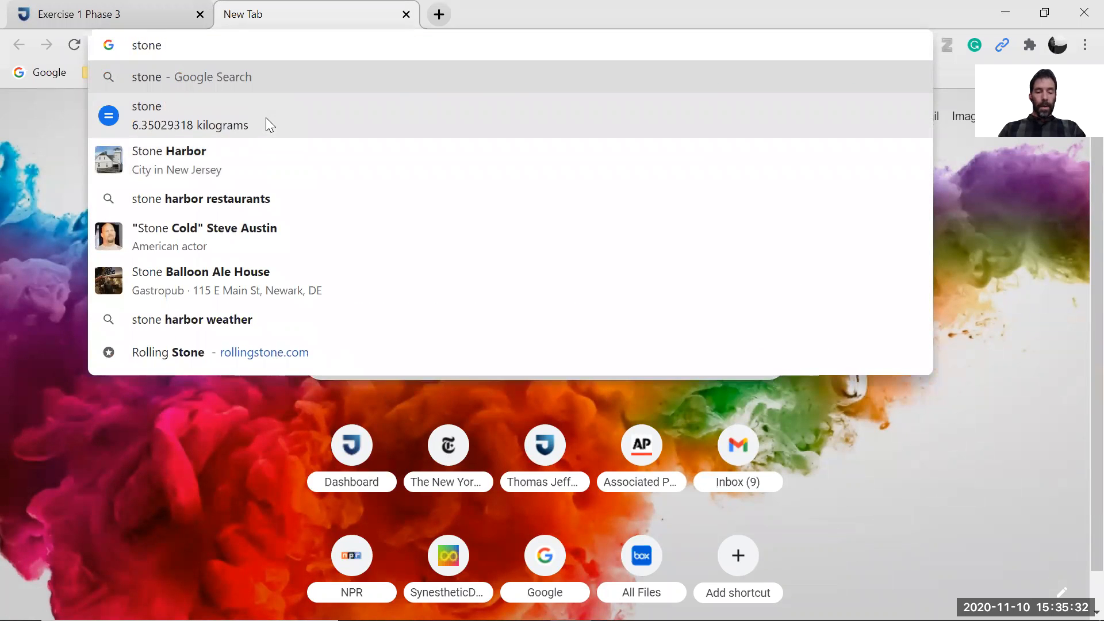
text( pattern)
key(Return)
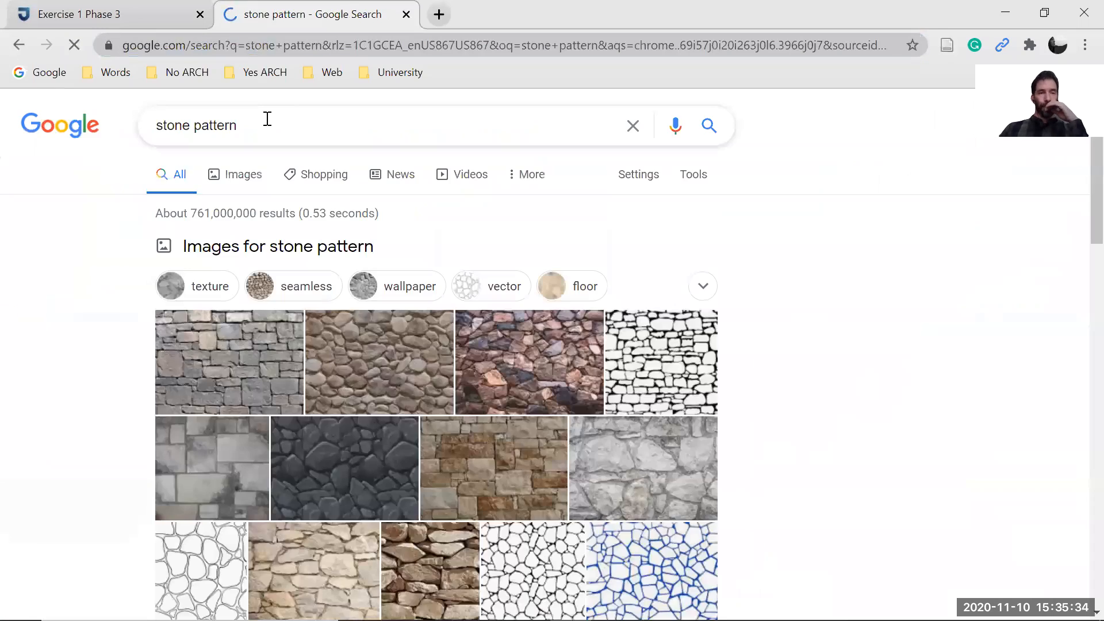
scroll(352, 217, down, 1)
scroll(351, 218, up, 1)
click(240, 178)
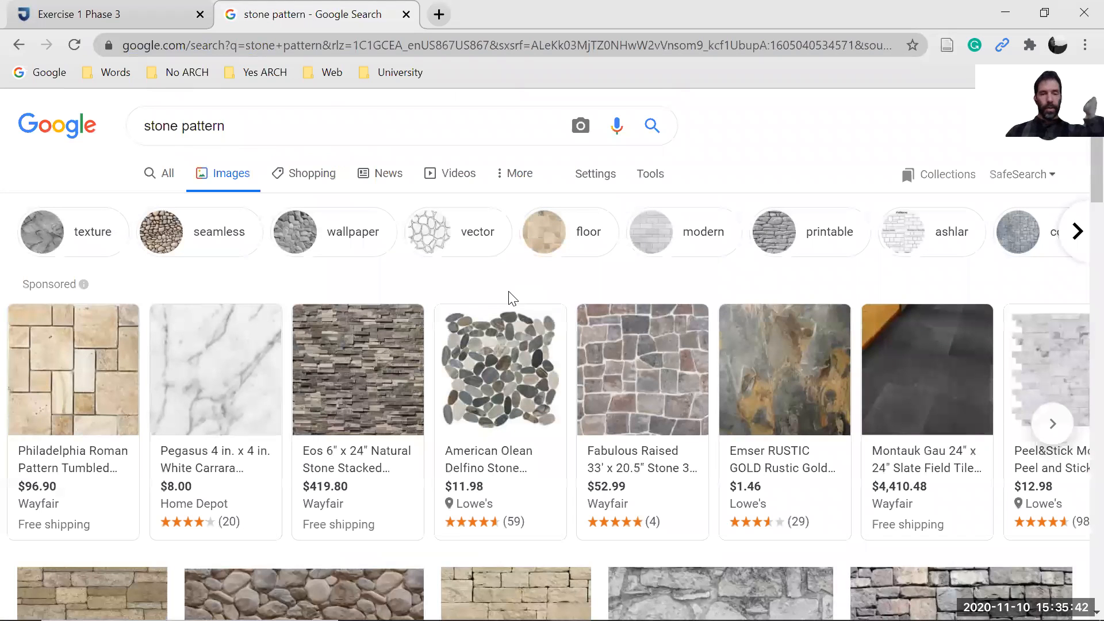
Look through the stone pattern images and open the preview of the Pinterest grey stone wall texture
scroll(595, 371, down, 3)
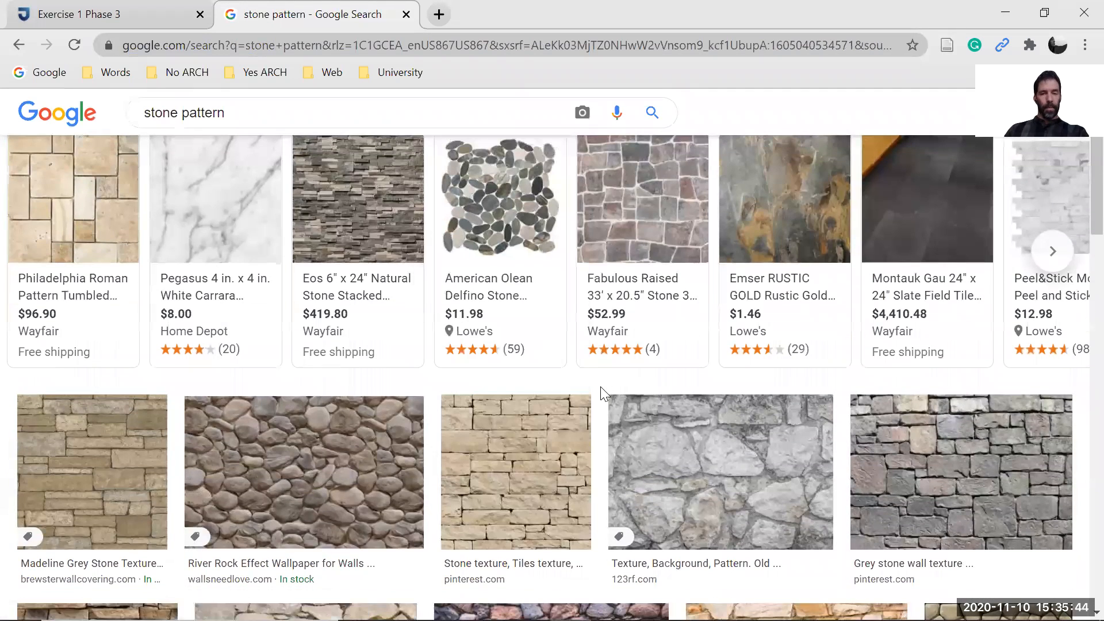
scroll(601, 393, up, 3)
drag(227, 126, 187, 126)
click(247, 125)
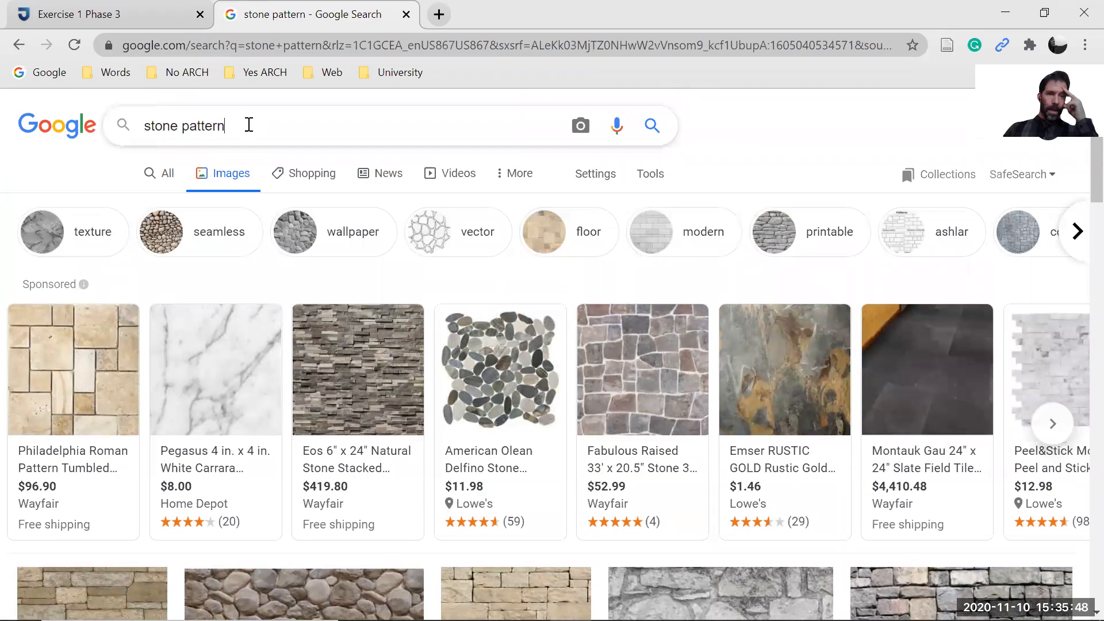
scroll(273, 409, down, 2)
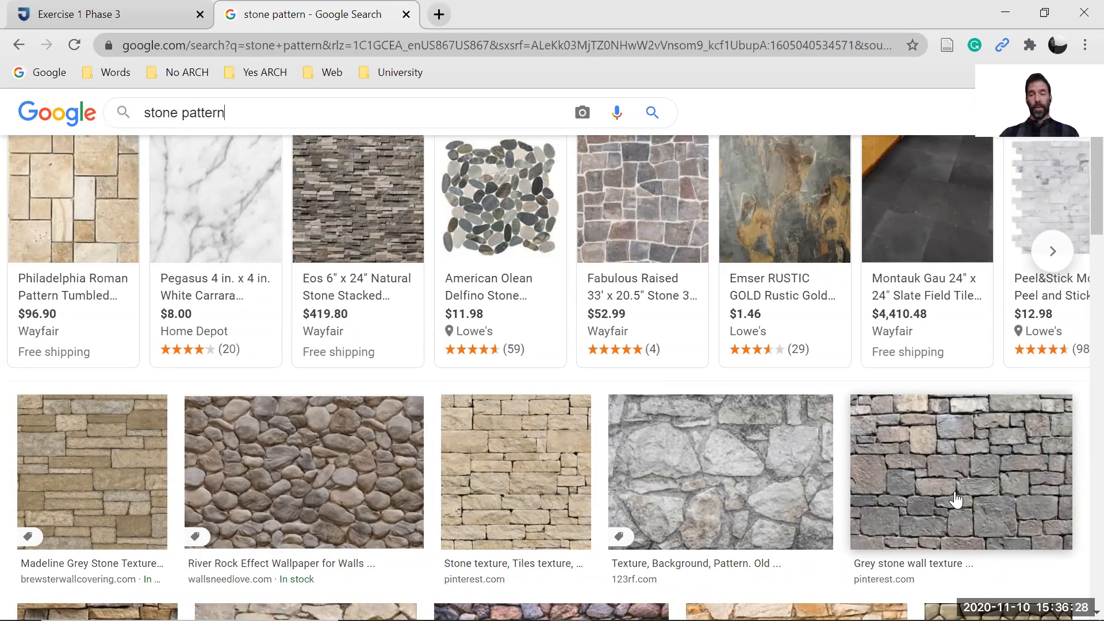
scroll(956, 499, down, 3)
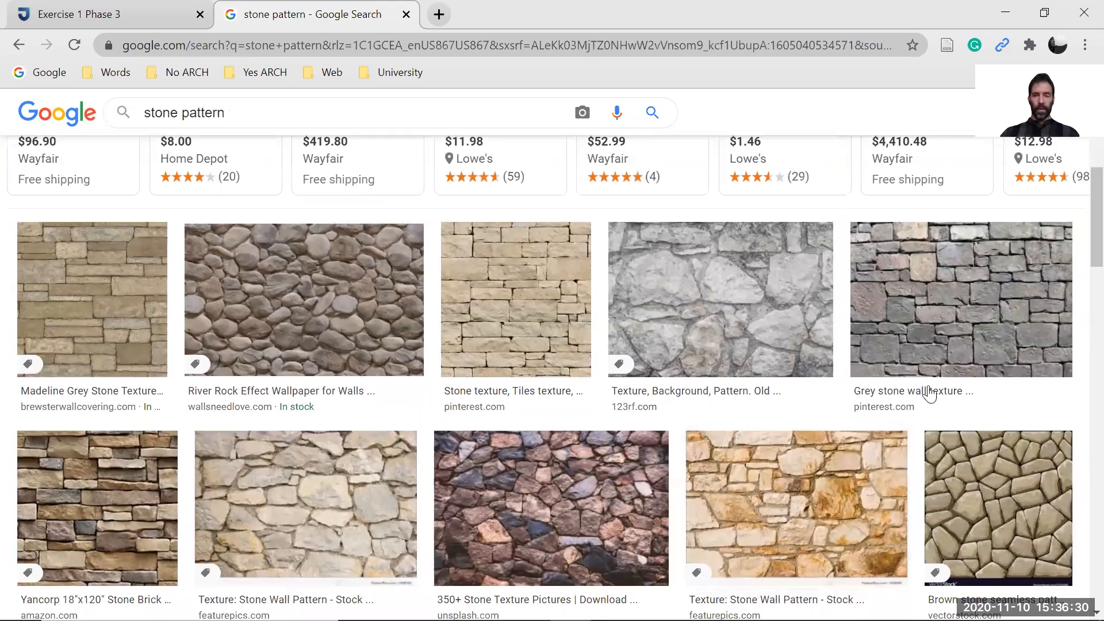
click(955, 322)
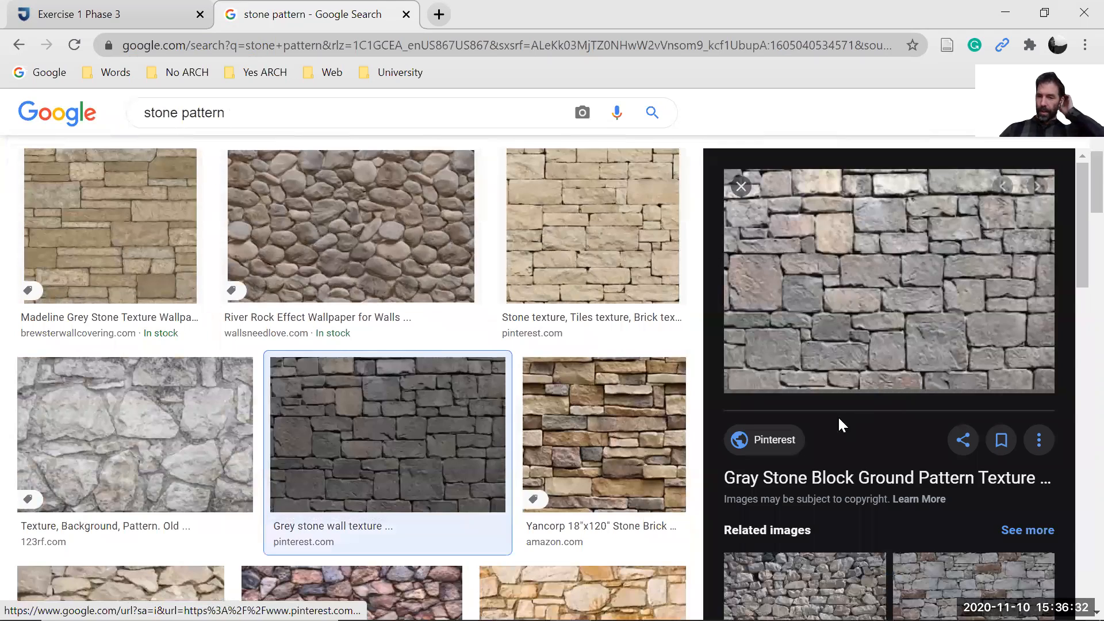
scroll(825, 443, down, 3)
scroll(840, 425, up, 3)
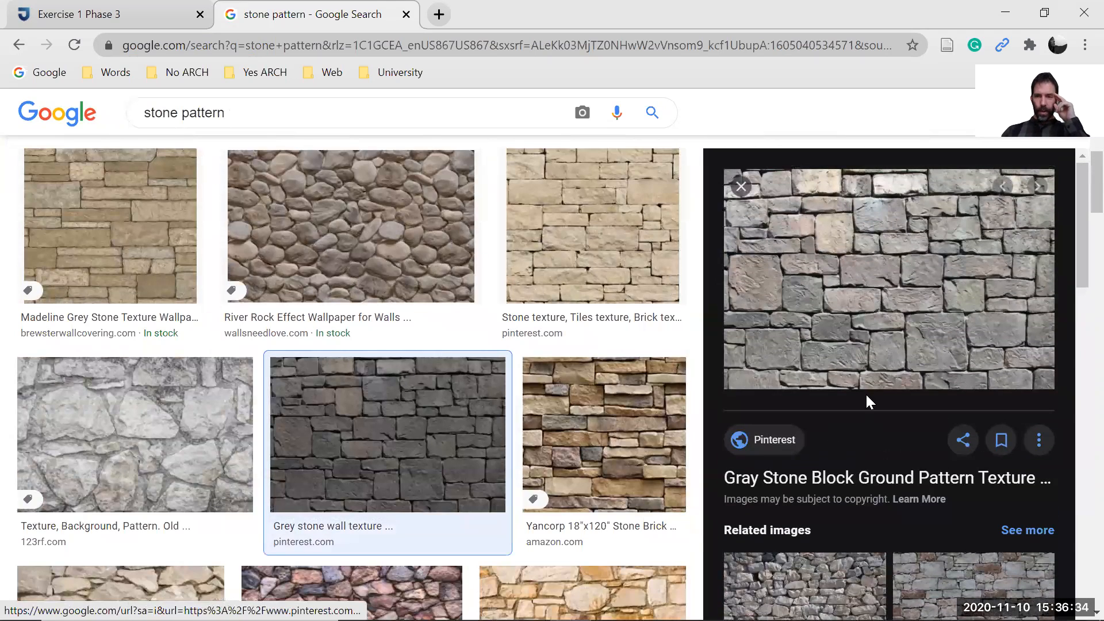
Save the previewed grey stone image as a JPEG named "stone pattern" in the V3 folder of 03_FALL20
right_click(893, 286)
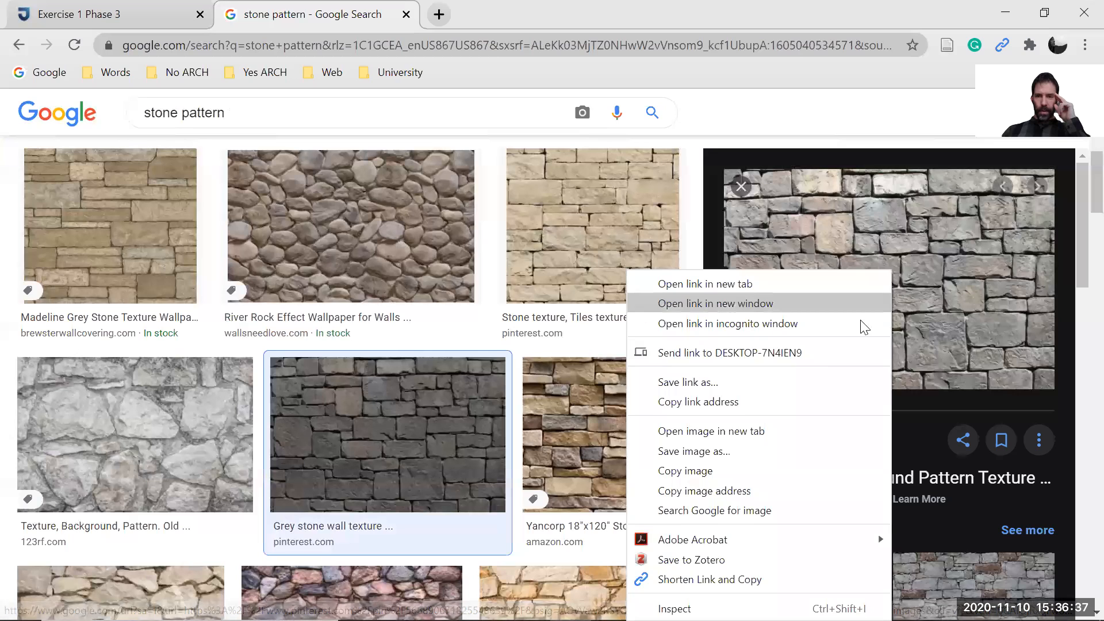
click(757, 450)
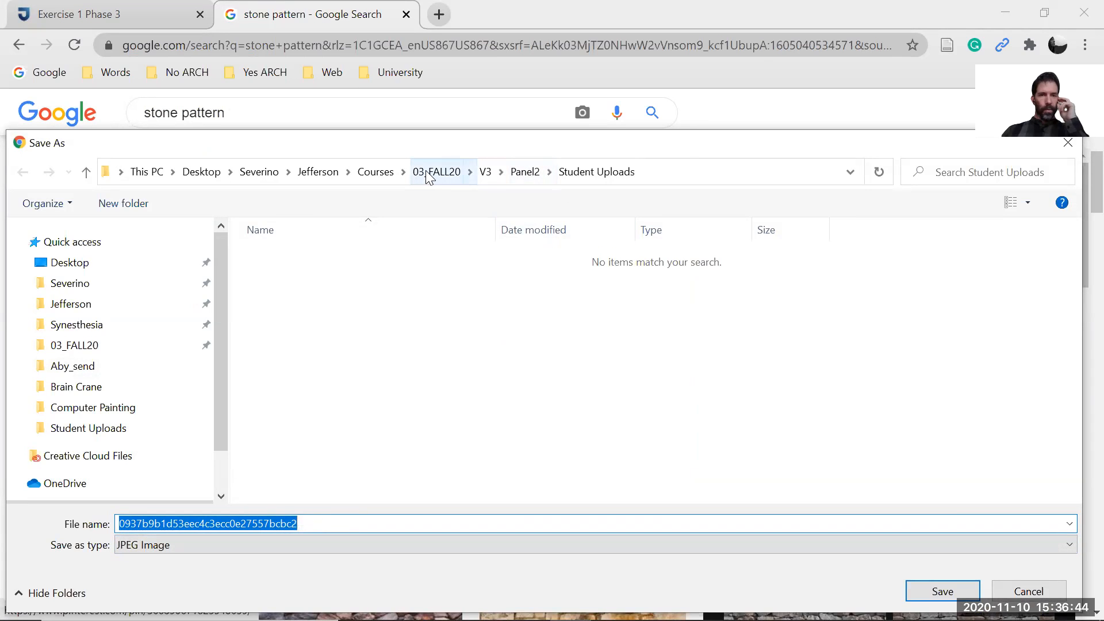
click(485, 172)
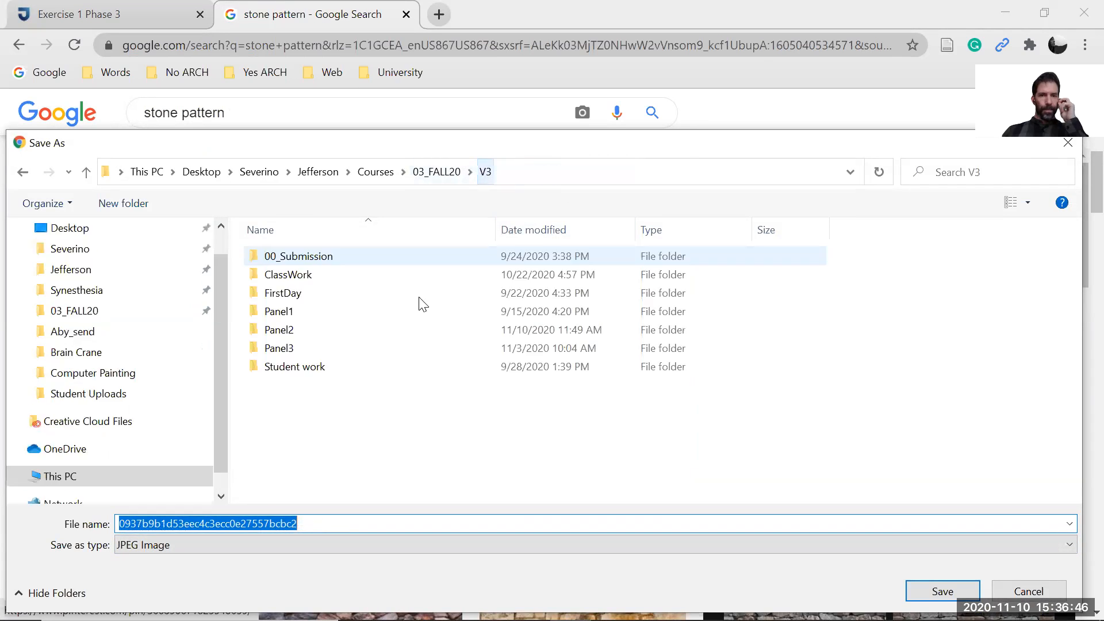
text(stone pattern)
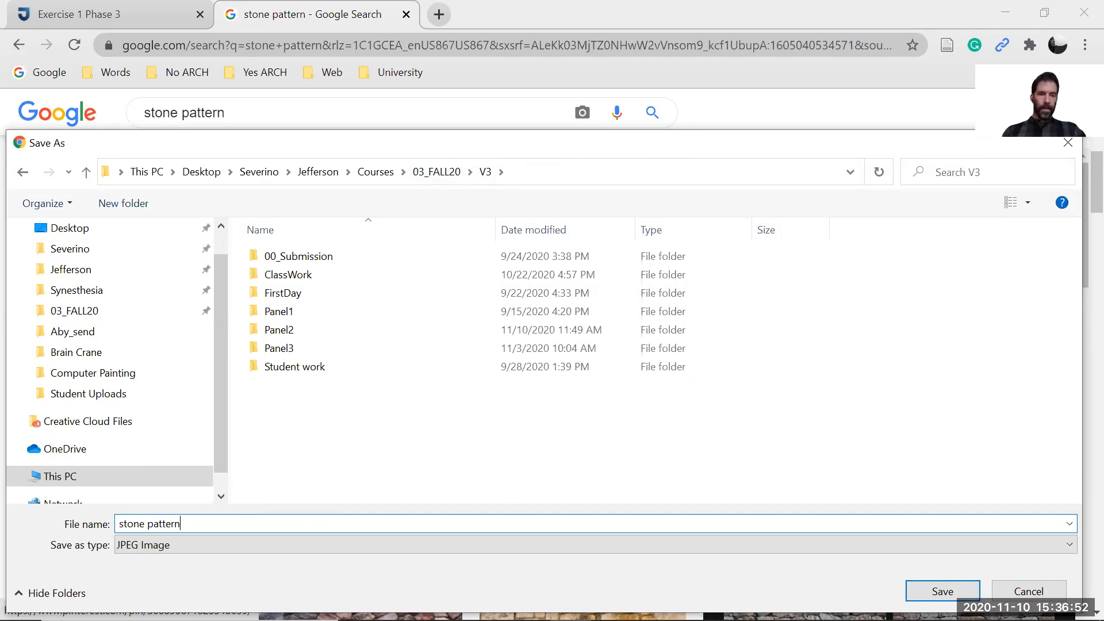
key(Return)
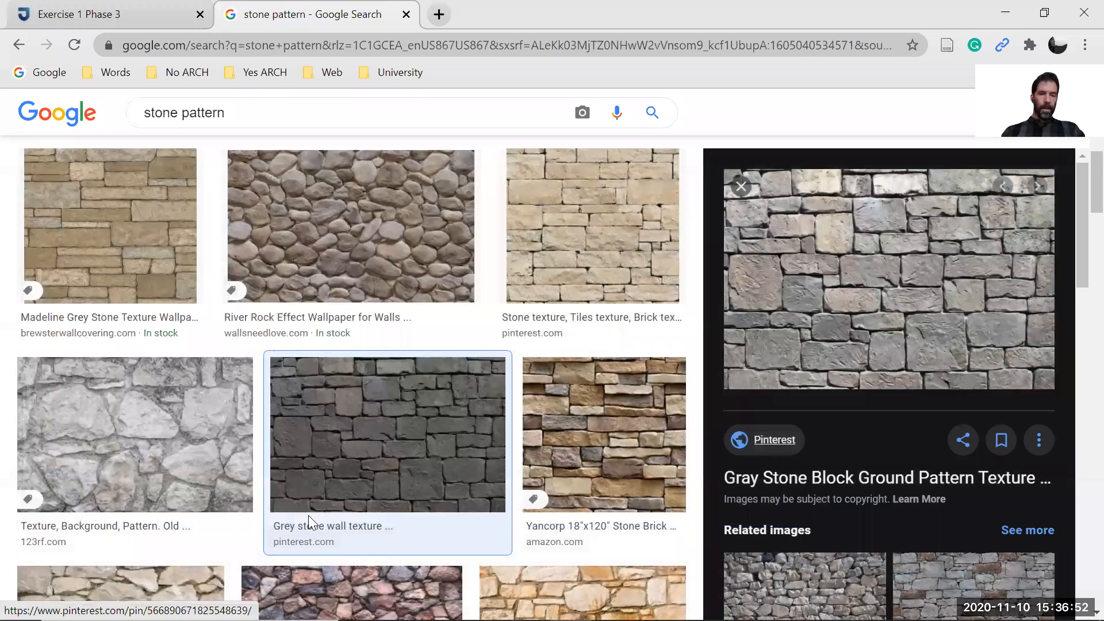
Switch back to Revit and open the file selection for the image in Stone Material's appearance settings
key(alt+Tab)
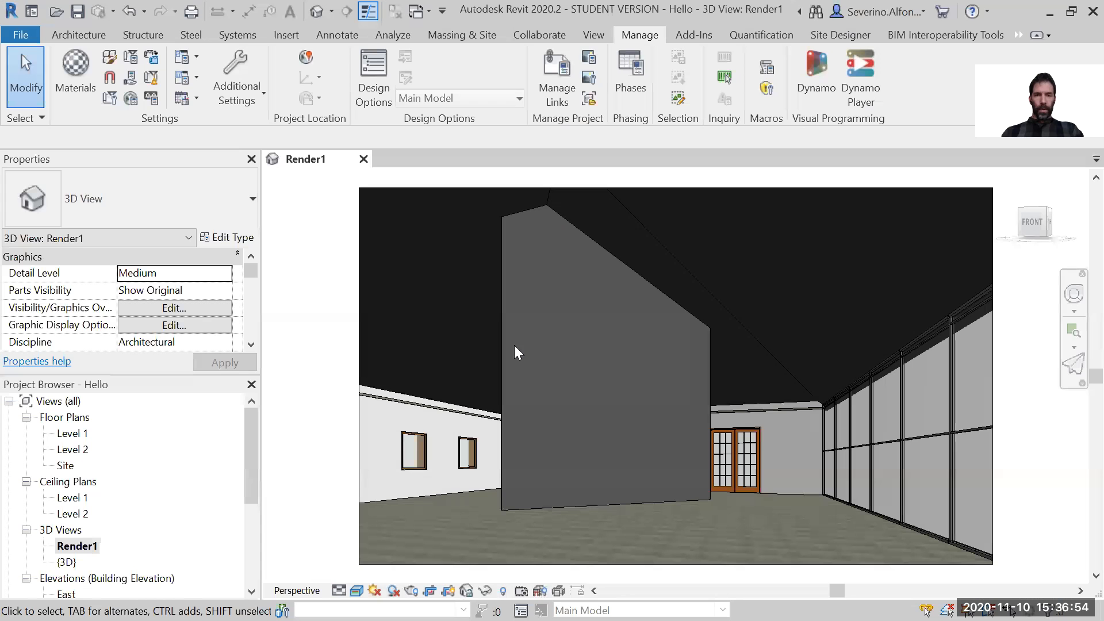
click(81, 68)
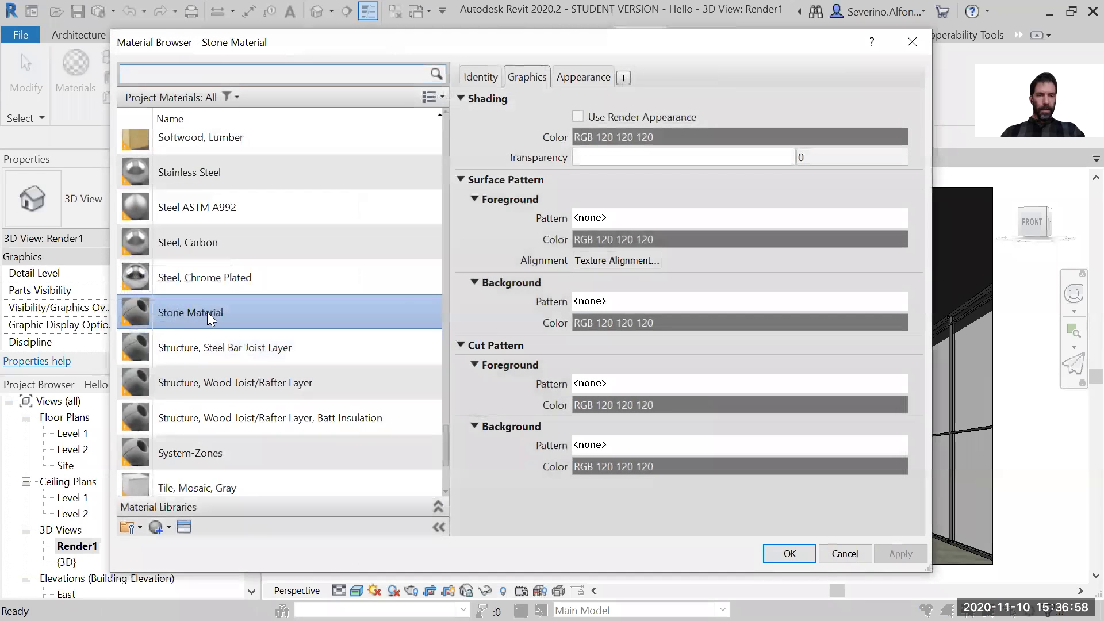
click(583, 79)
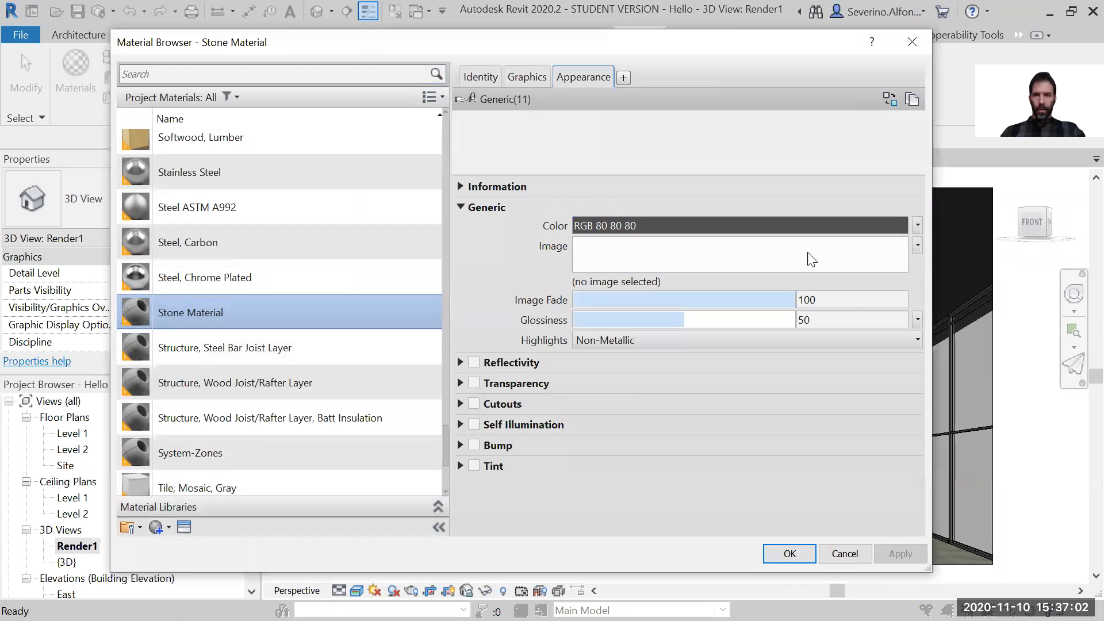
click(698, 257)
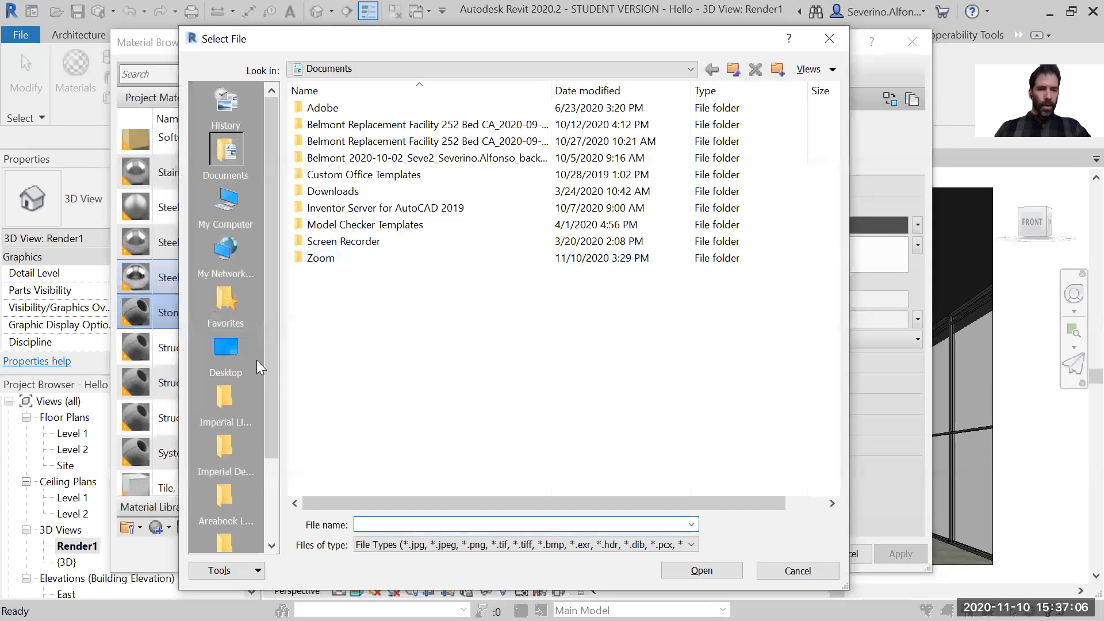
Load stone pattern.jpg from the V3 folder of 03_FALL20 as Stone Material's appearance image
click(226, 348)
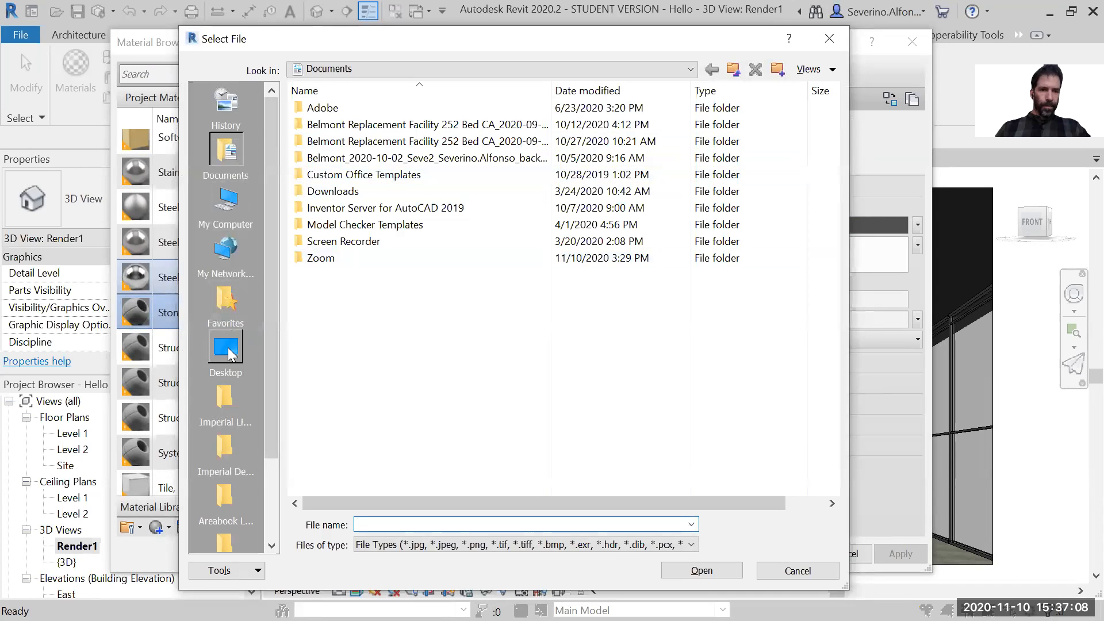
double_click(322, 209)
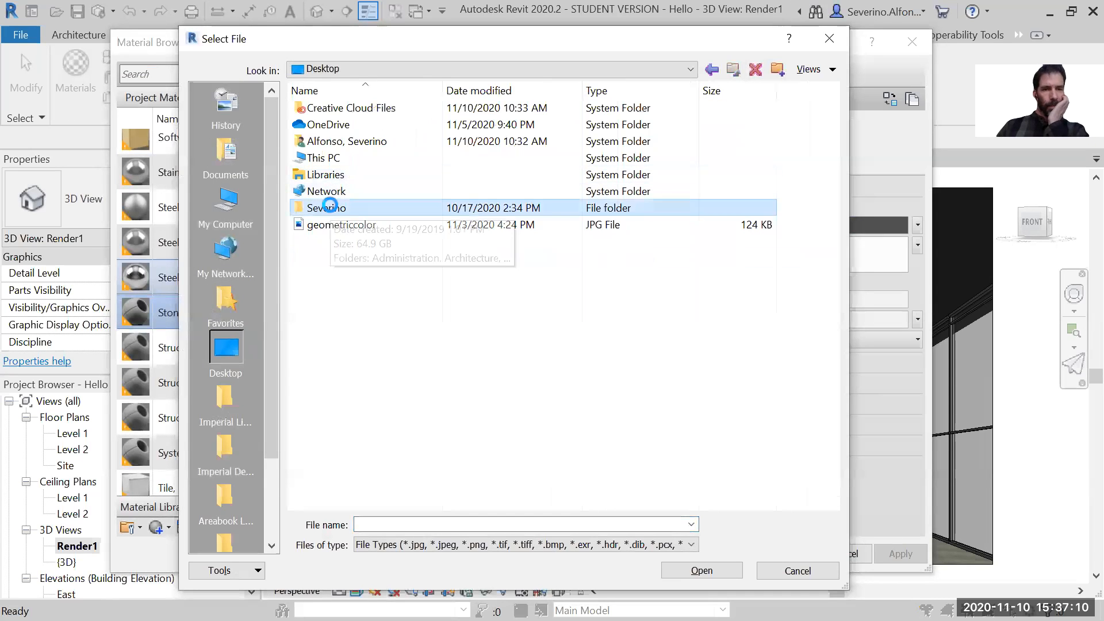
double_click(327, 158)
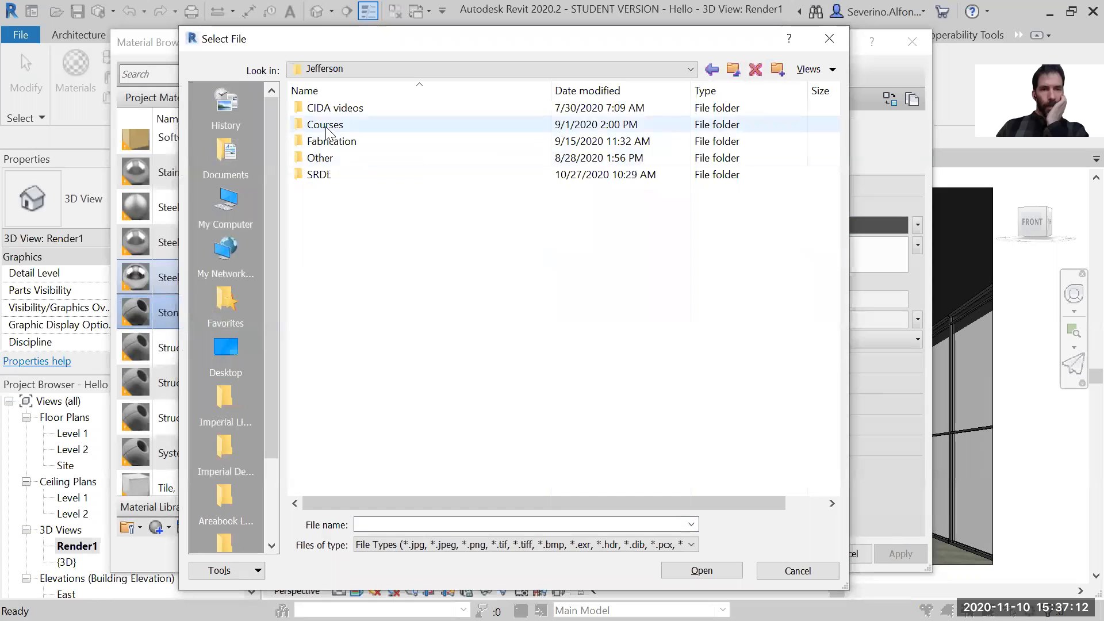
double_click(327, 125)
double_click(331, 142)
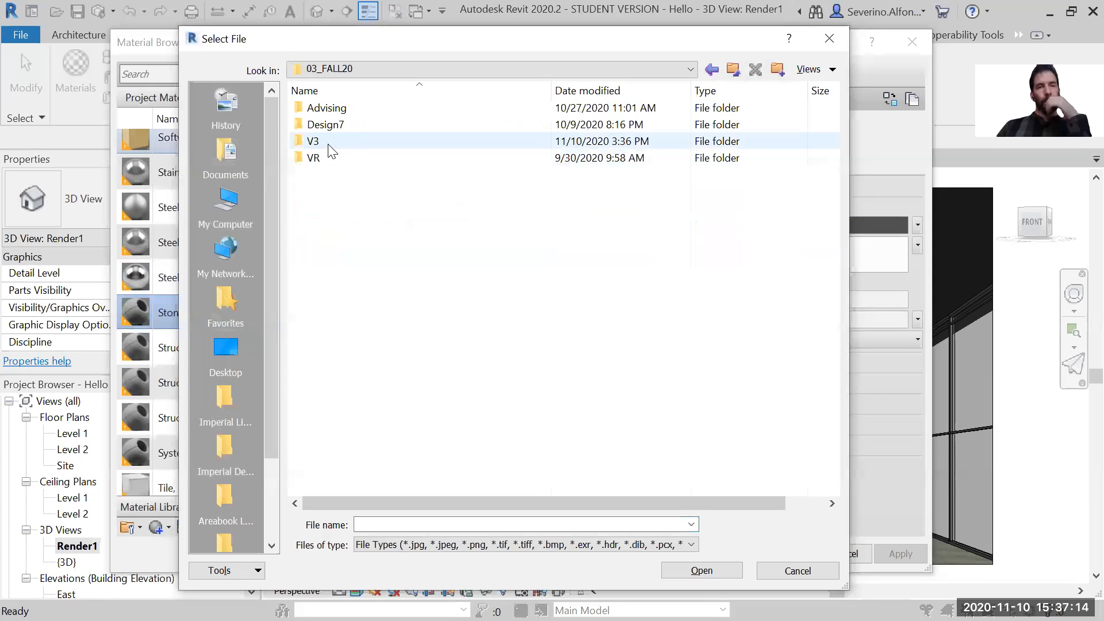
double_click(331, 142)
click(337, 225)
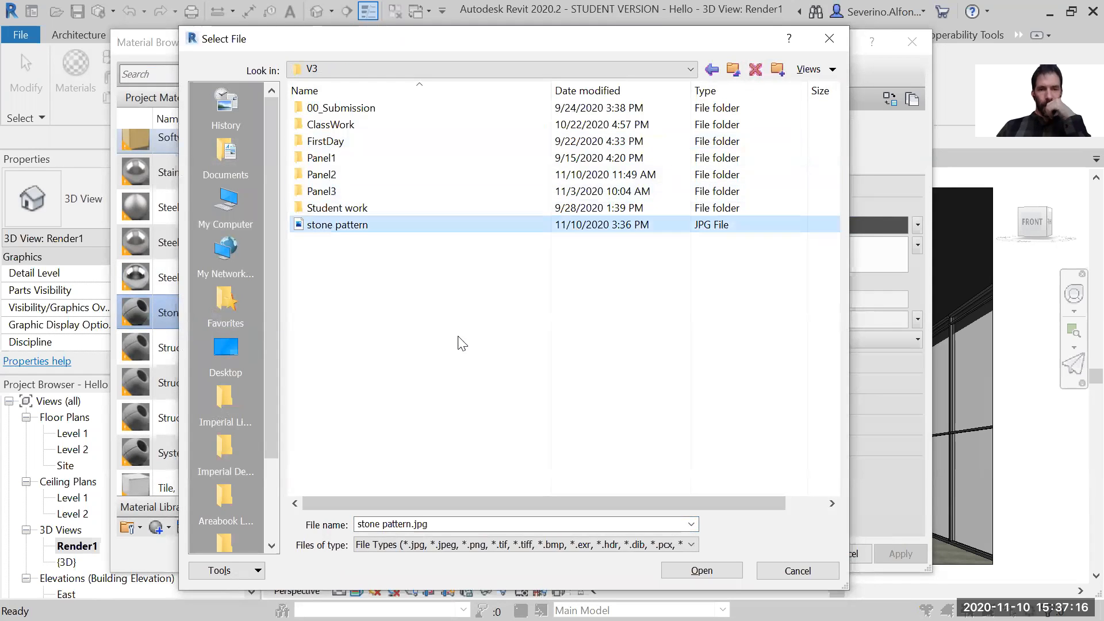
click(701, 571)
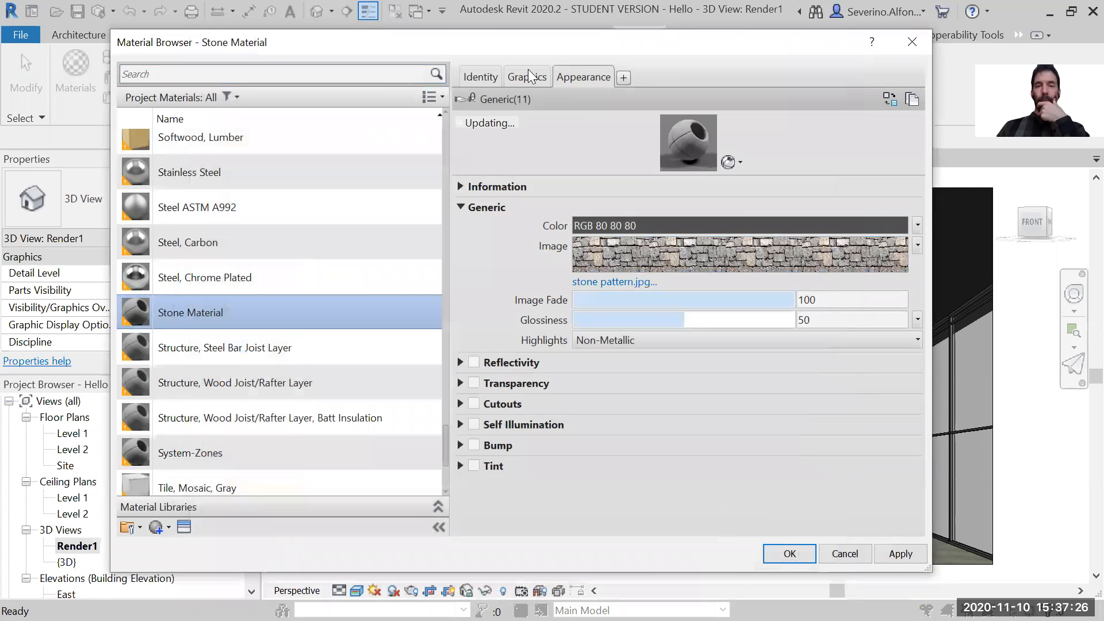
Widen the material browser window and accept the Stone Material changes
drag(486, 45, 474, 39)
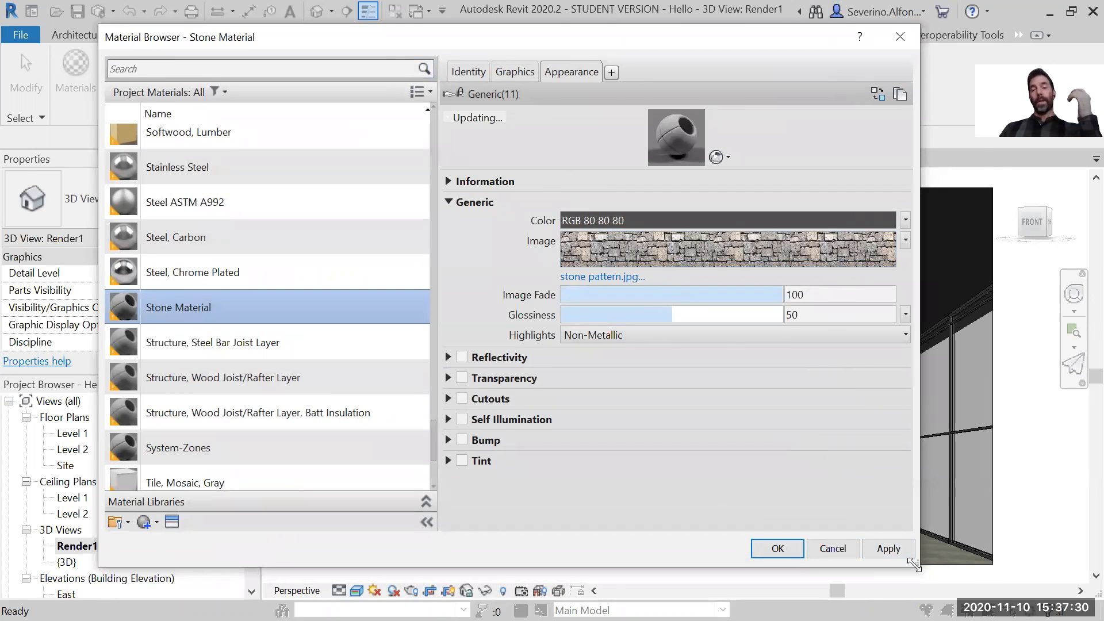
drag(914, 565, 969, 573)
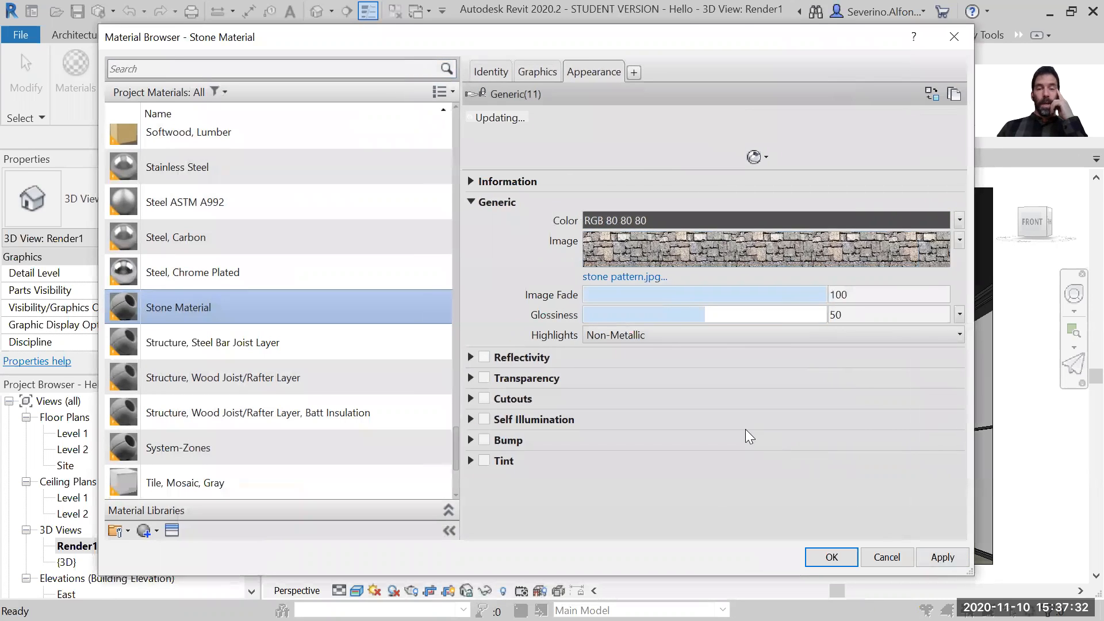
click(832, 557)
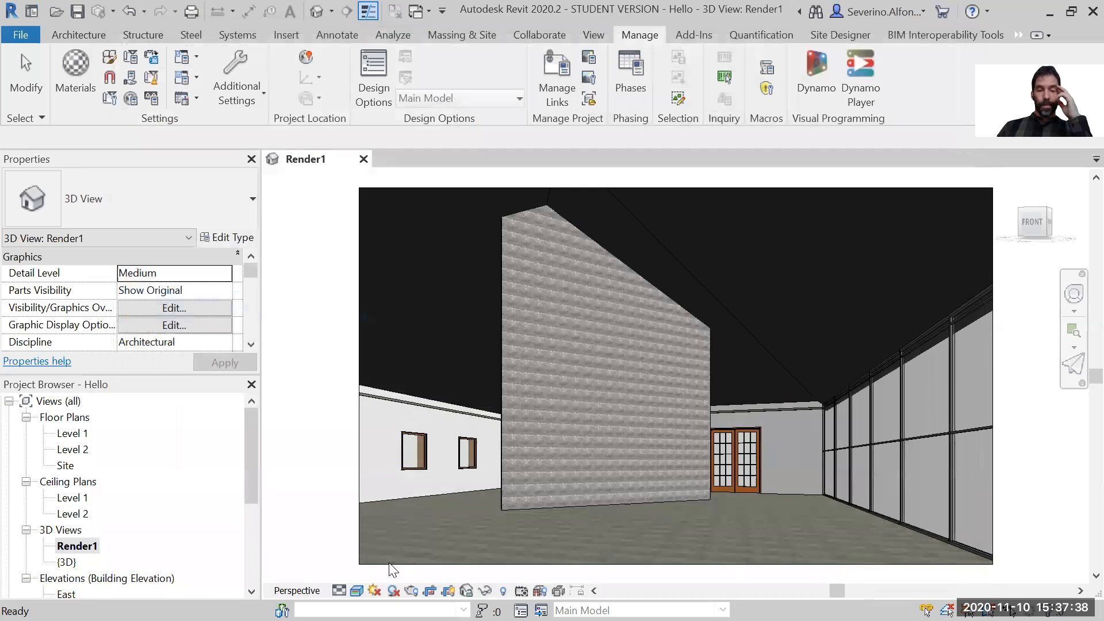
Compare the Render1 view in the Hidden Line and Shaded visual styles, then return it to Realistic
click(357, 591)
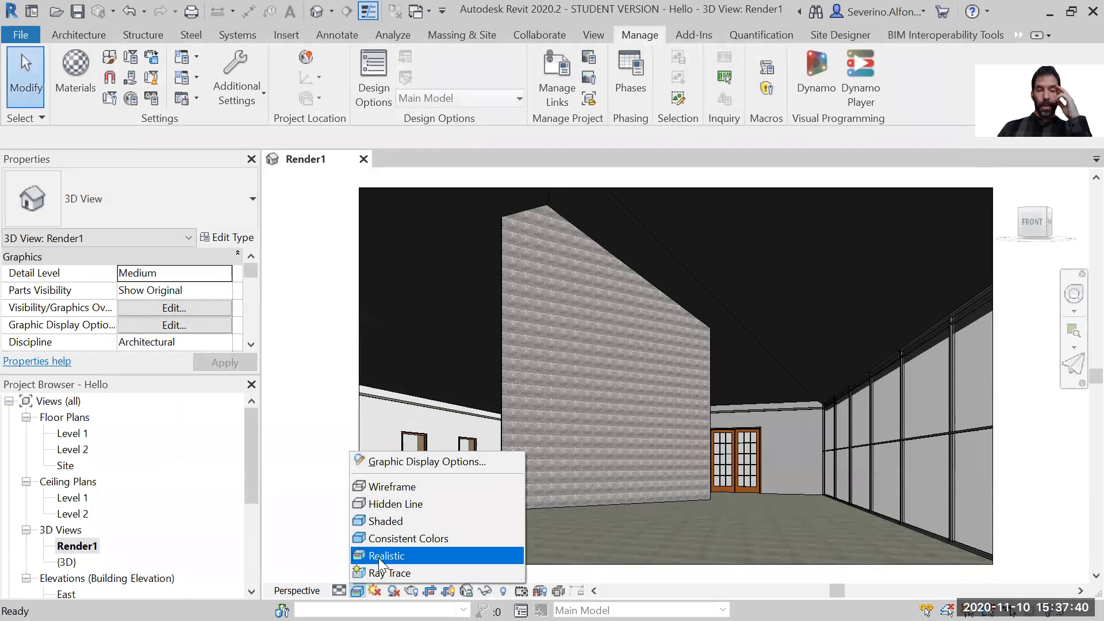
click(395, 503)
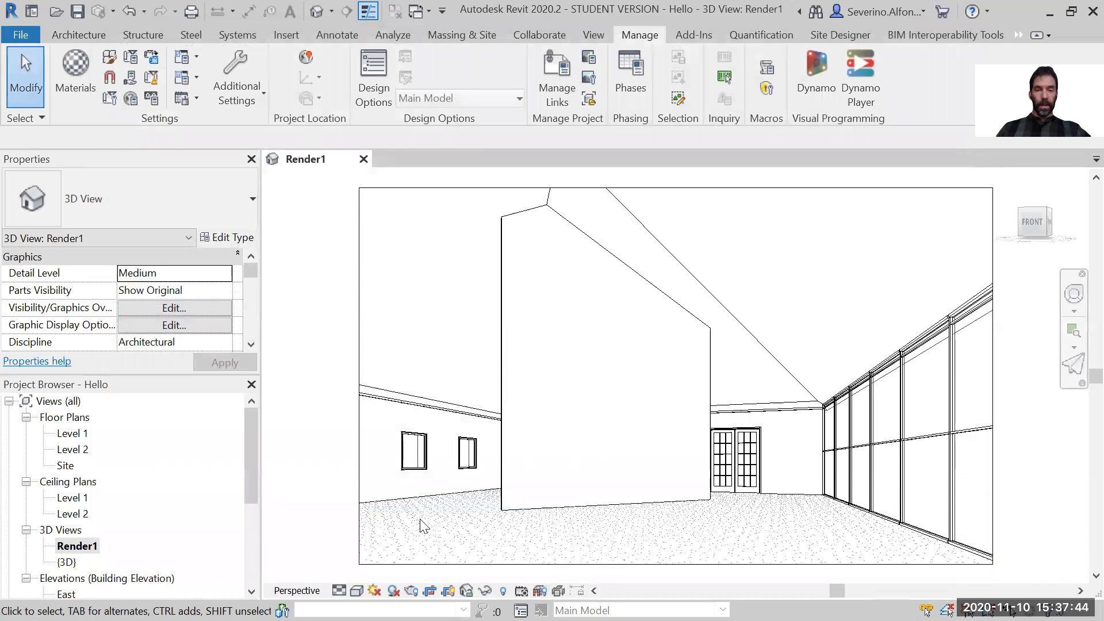
click(360, 587)
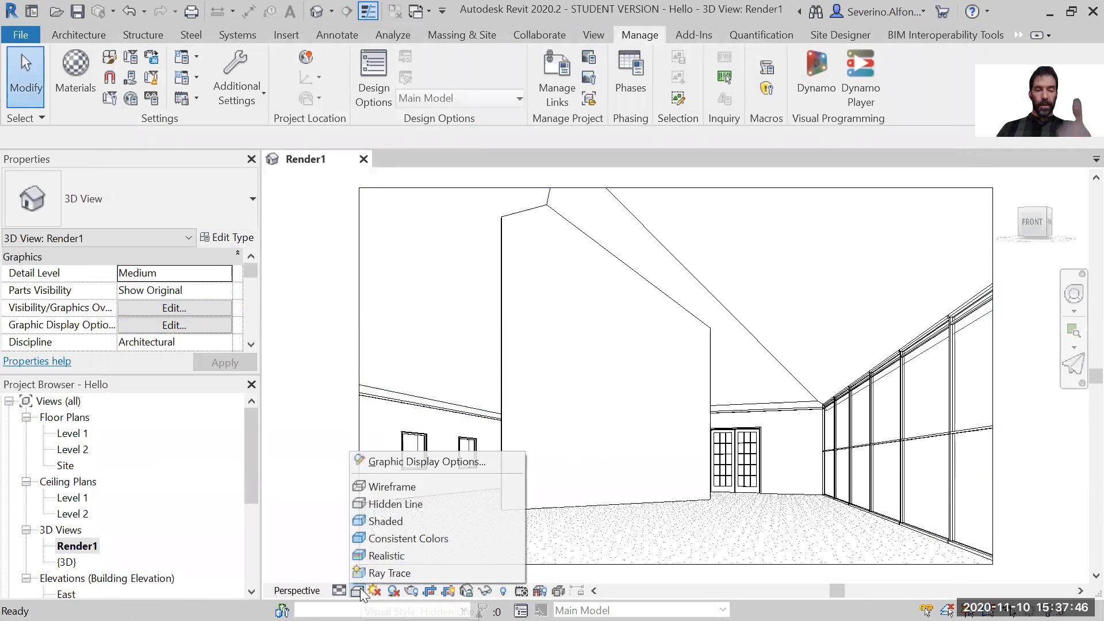
click(398, 519)
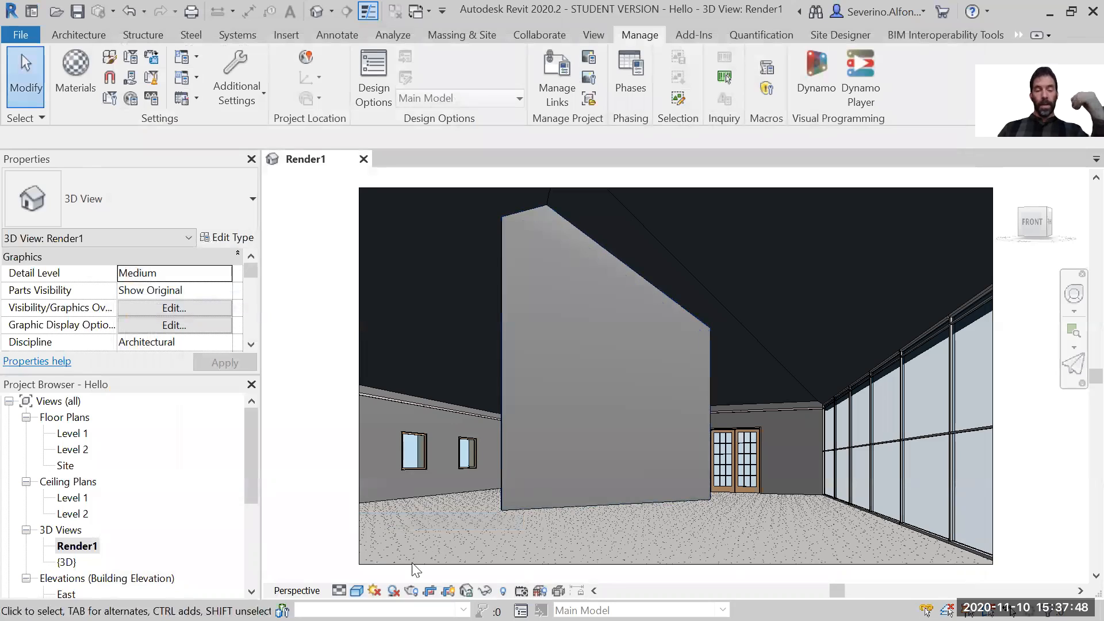
click(359, 588)
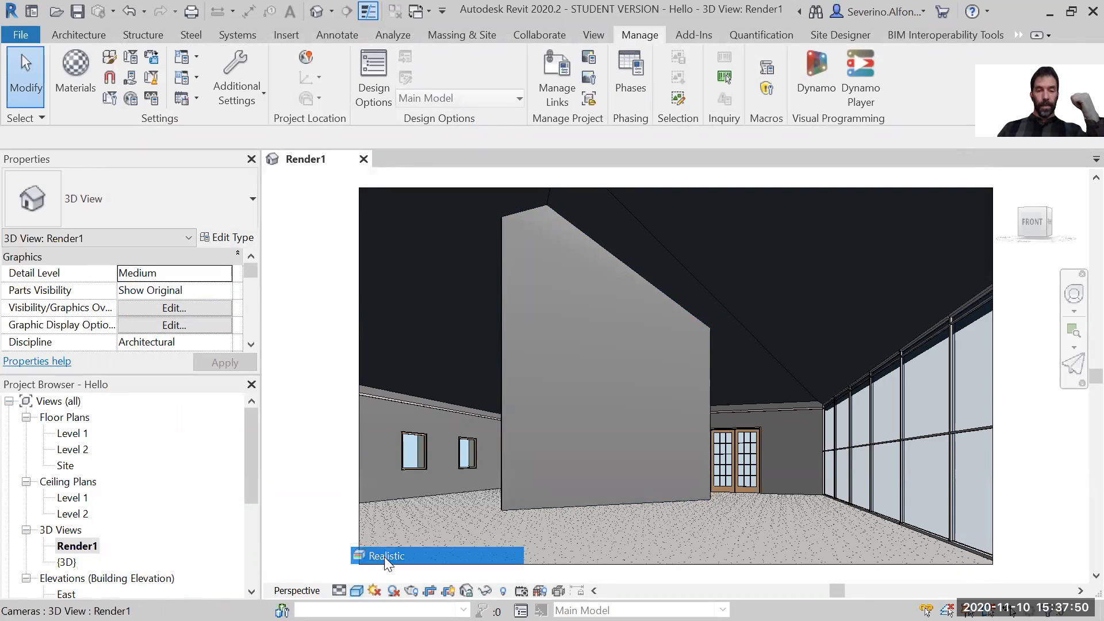
Examine the scale and repetition of the stone pattern on the central wall up close
scroll(531, 446, up, 5)
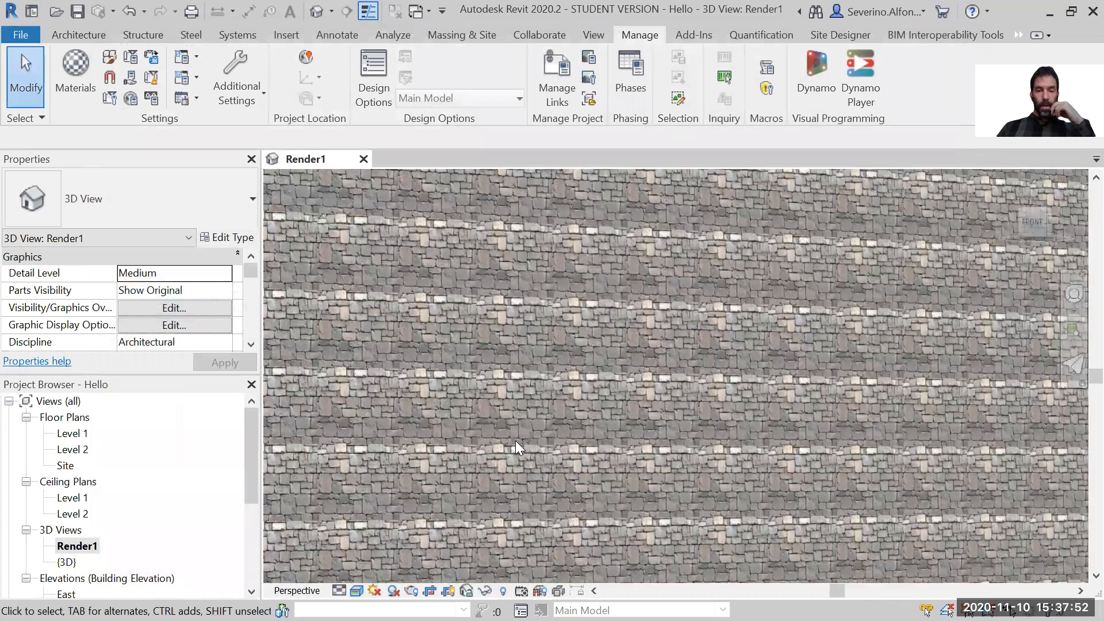
scroll(523, 451, down, 3)
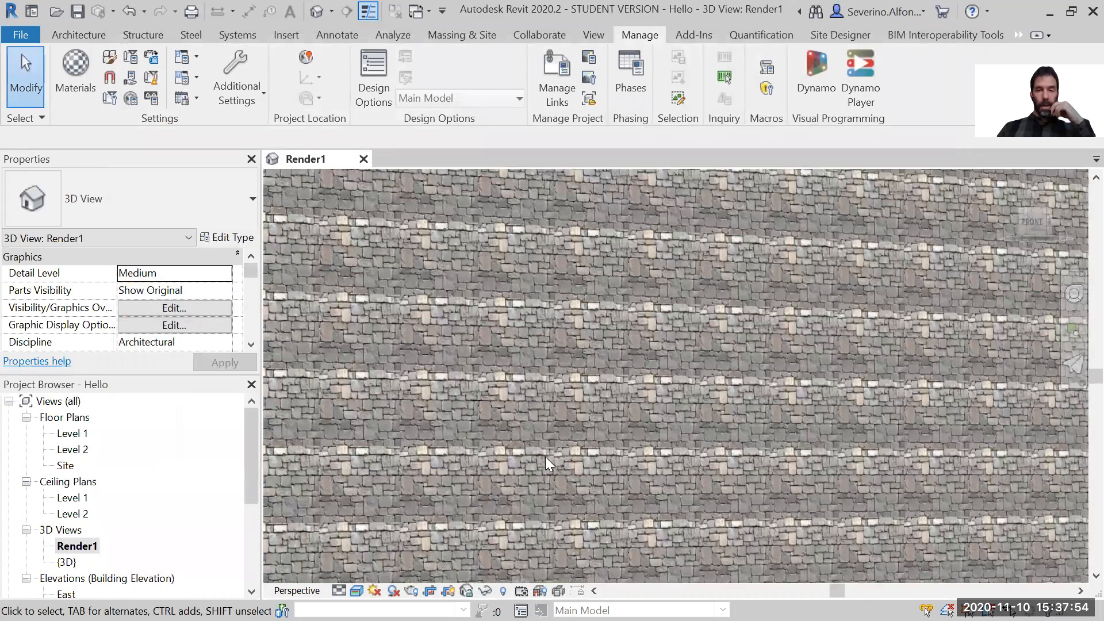
scroll(604, 454, down, 3)
scroll(437, 512, up, 5)
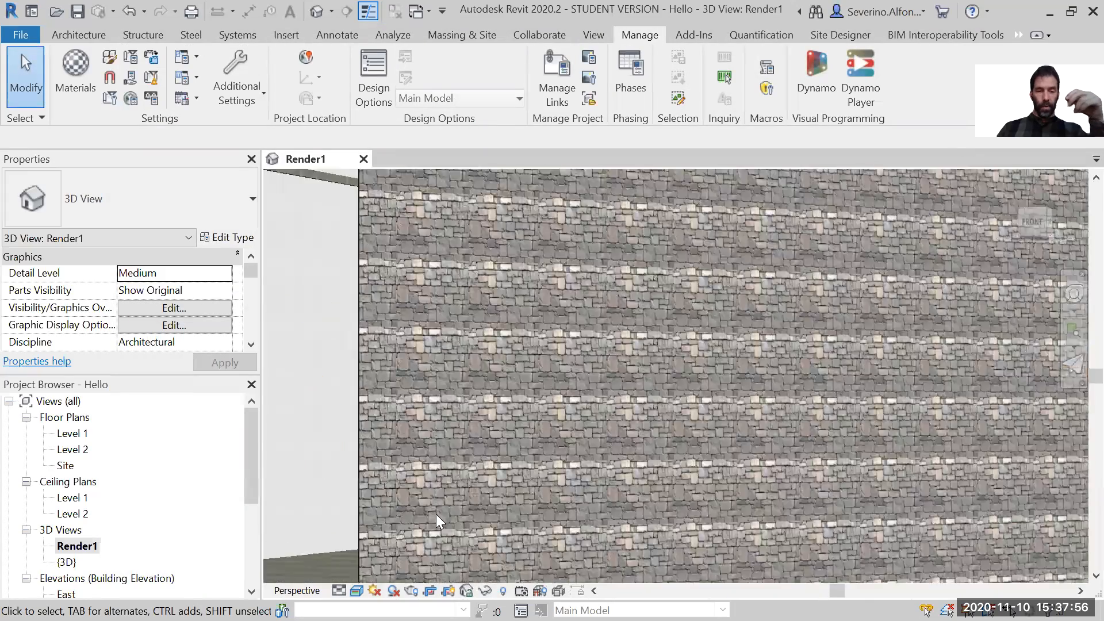
scroll(451, 493, down, 4)
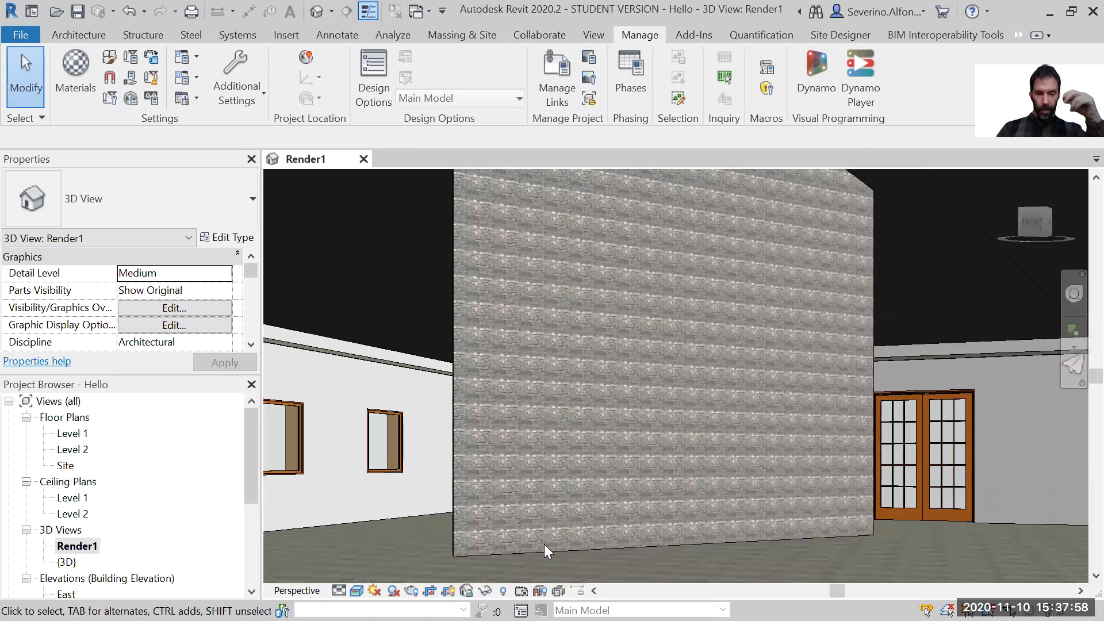
scroll(619, 535, down, 2)
scroll(635, 519, down, 3)
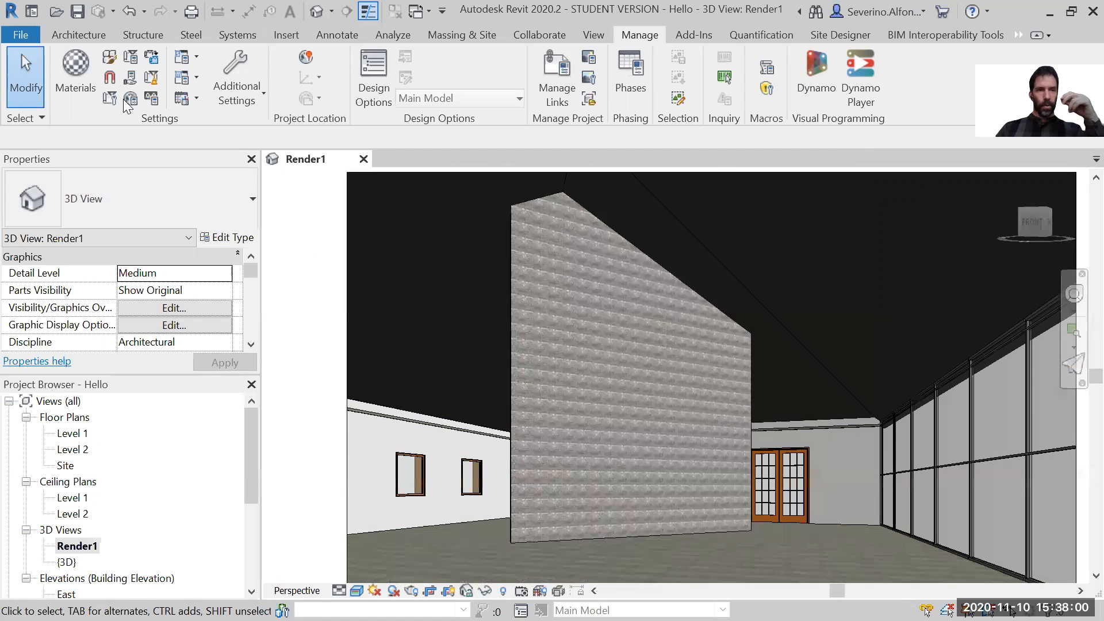
Open Stone Material's appearance image for editing and enlarge the Texture Editor to reach the scale settings
click(75, 70)
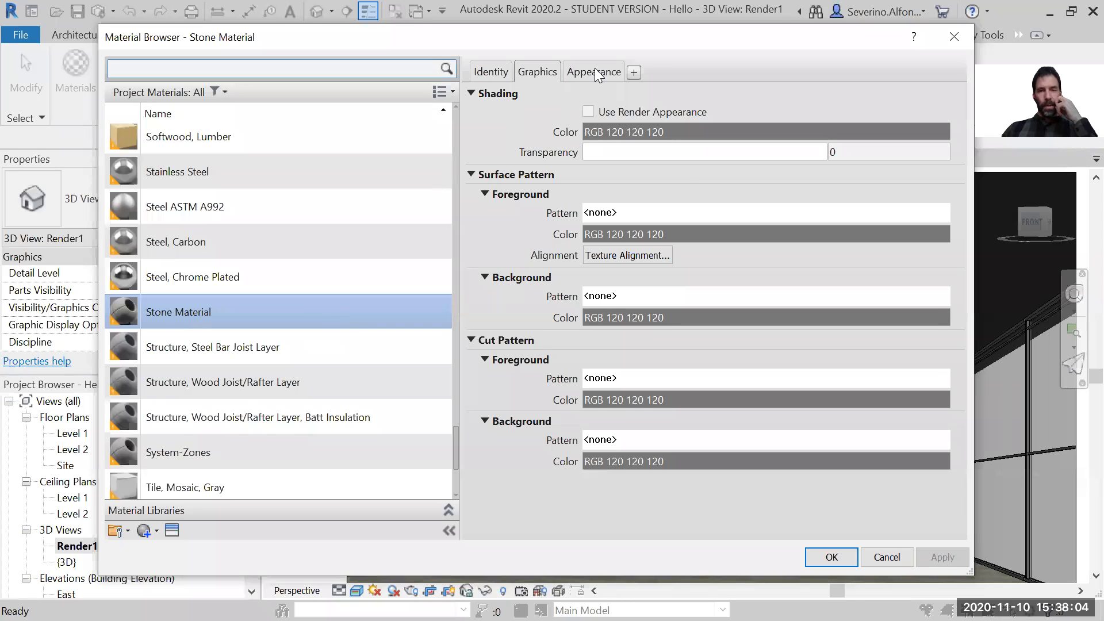
click(595, 73)
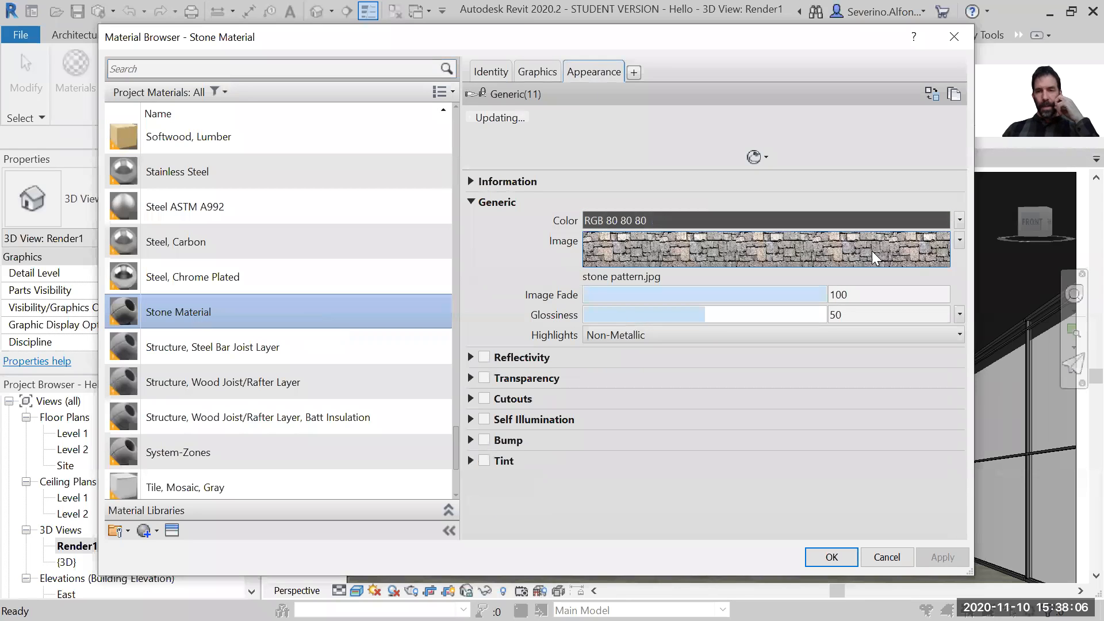
click(959, 241)
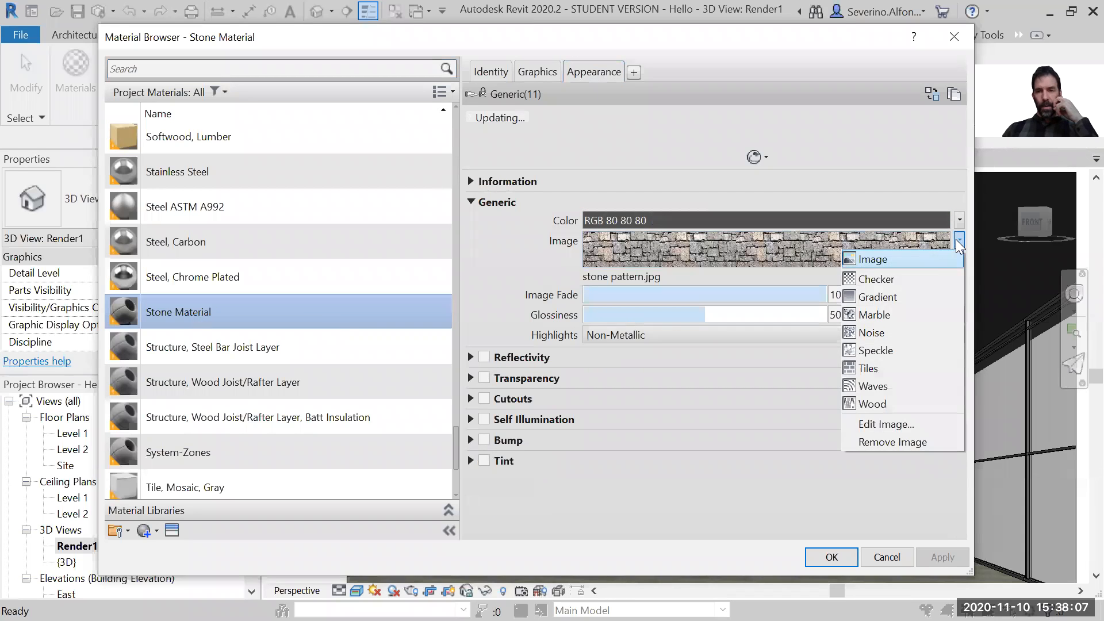
click(898, 426)
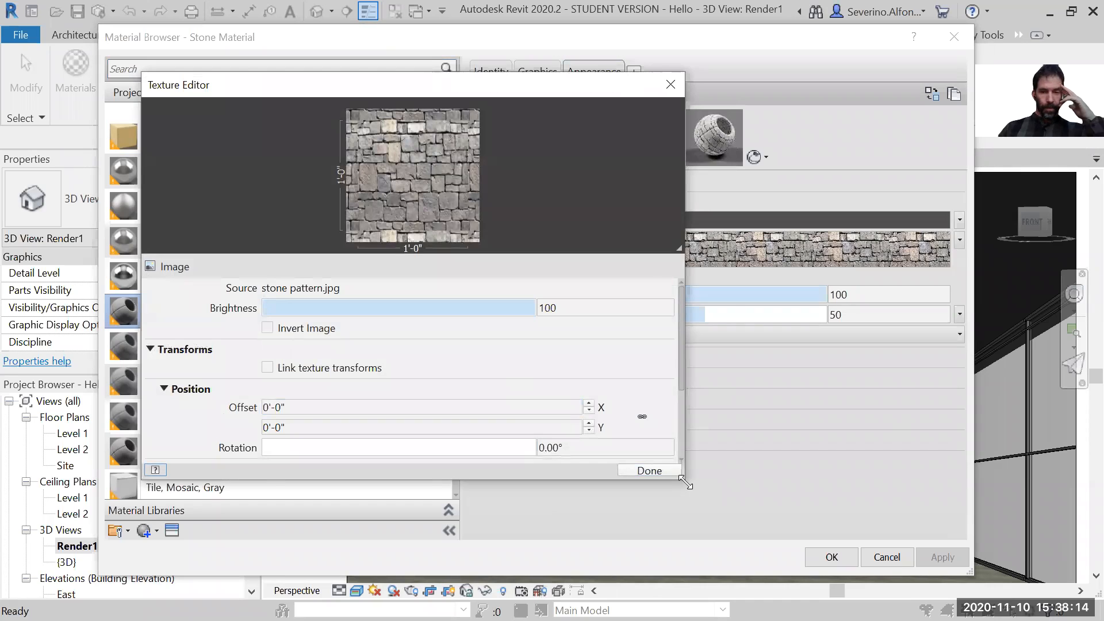
drag(685, 483, 735, 576)
scroll(460, 465, down, 1)
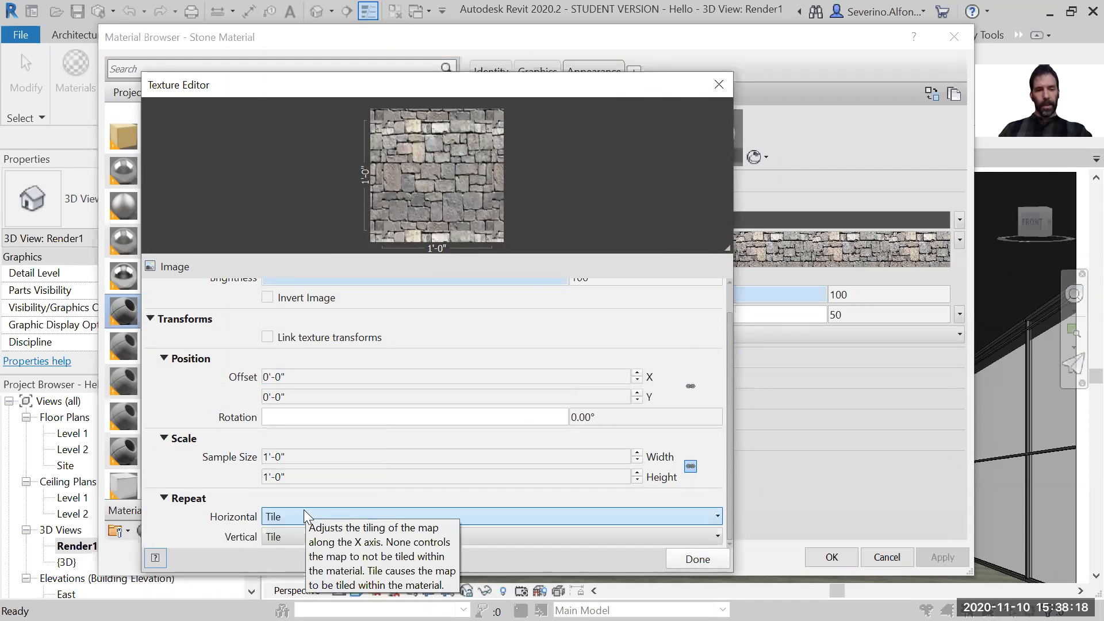
Unlink the sample size's width and height and set them to 10'-0" wide and 5'-0" high
click(690, 465)
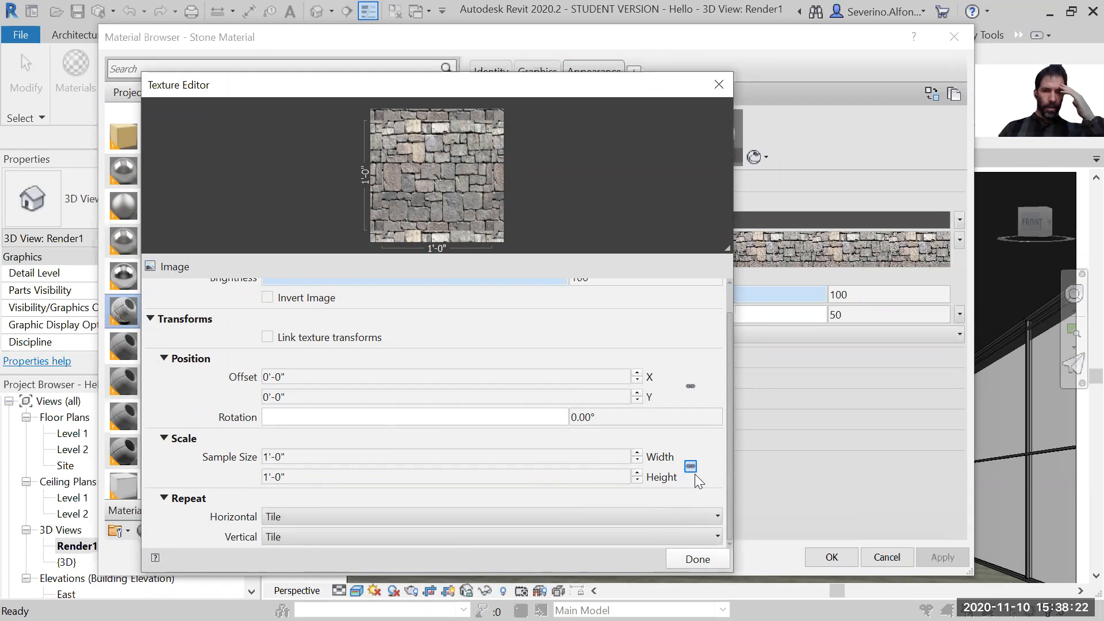
click(512, 480)
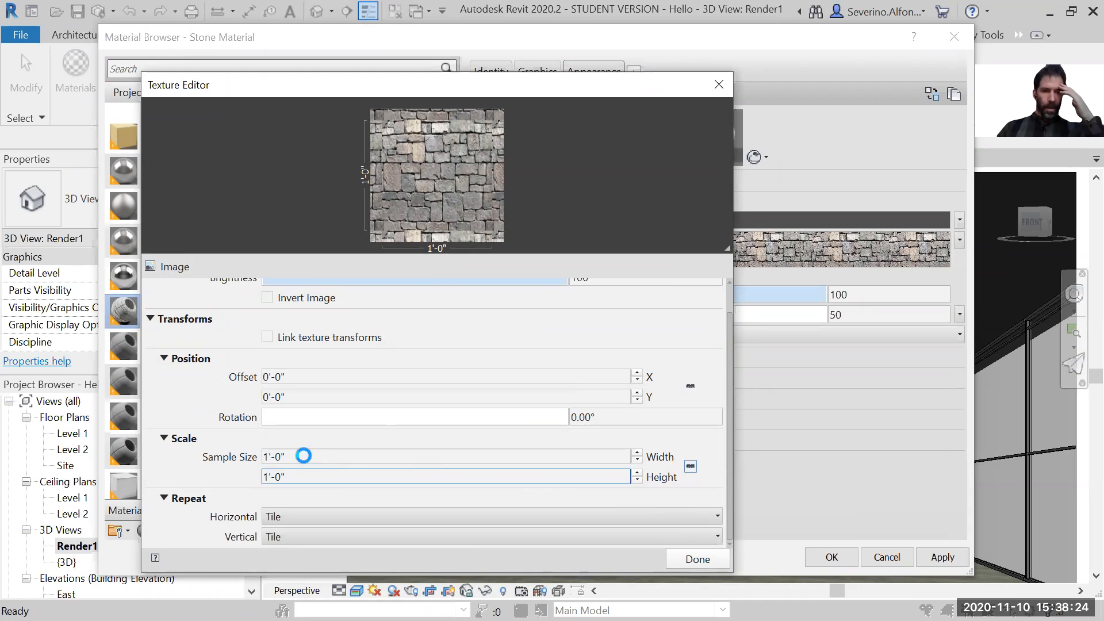
click(300, 456)
text(10)
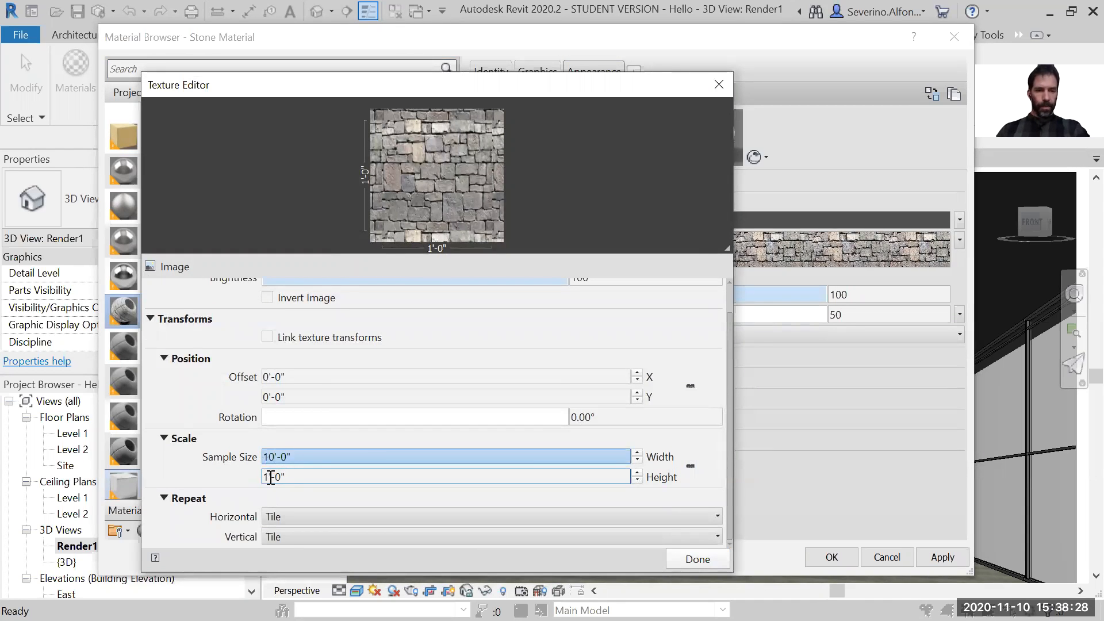
click(265, 477)
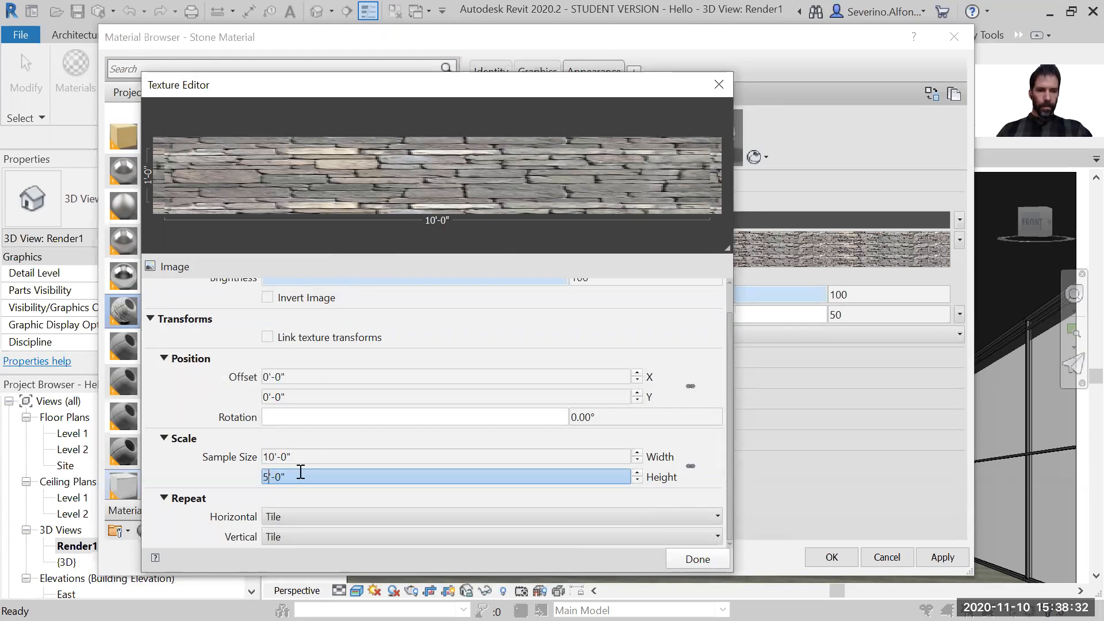
text(5)
click(321, 454)
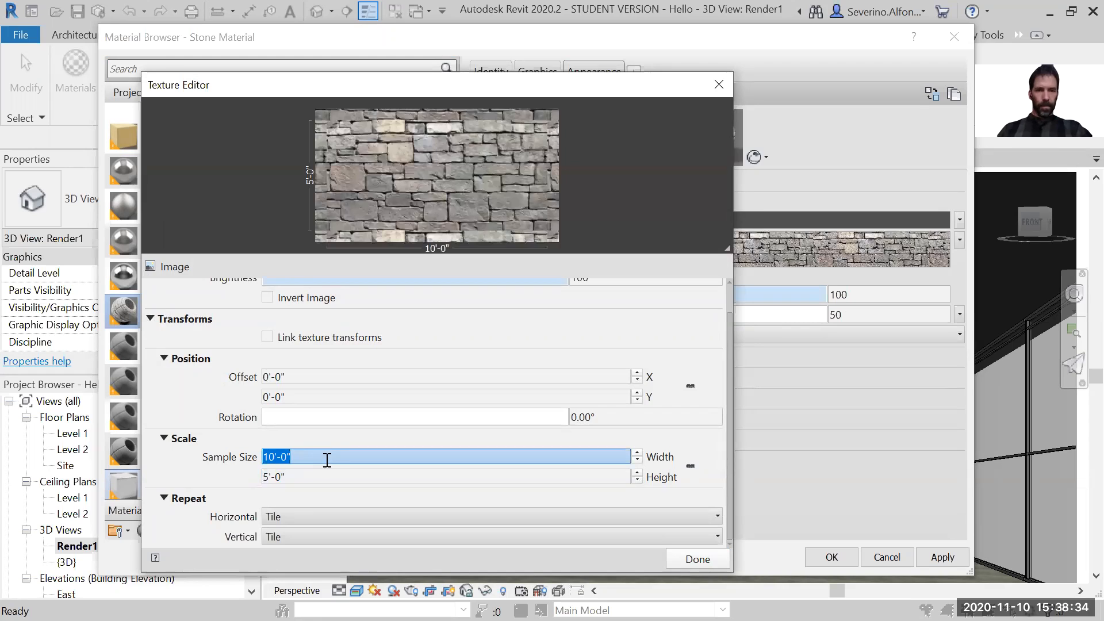
Set the texture's sample height to 8'-0" and accept the texture and Stone Material changes
click(265, 478)
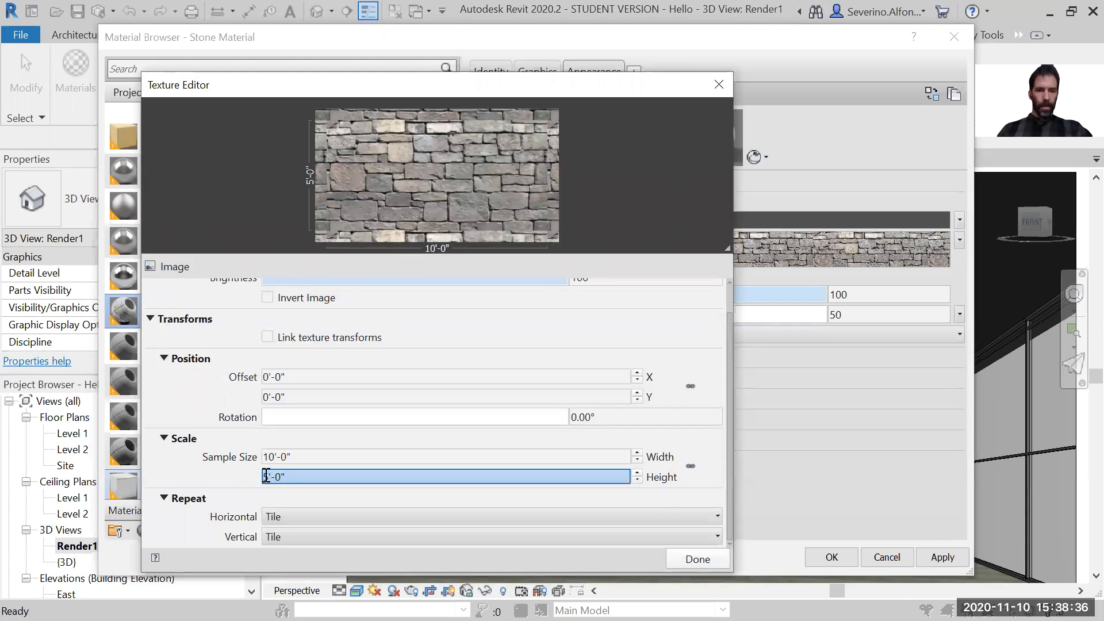
text(8)
click(327, 456)
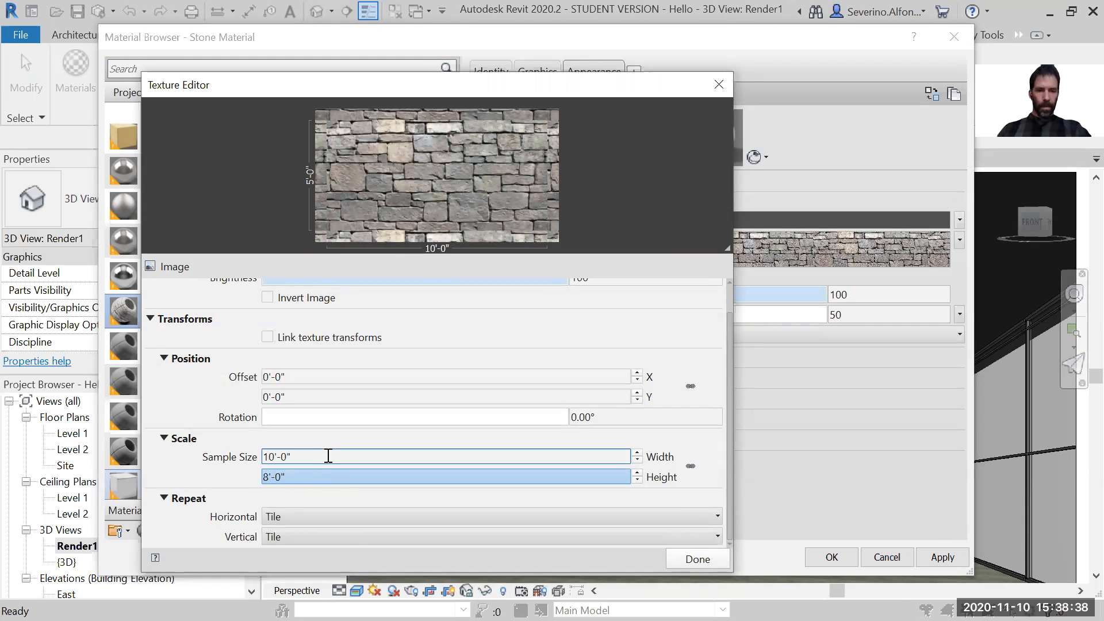
click(692, 561)
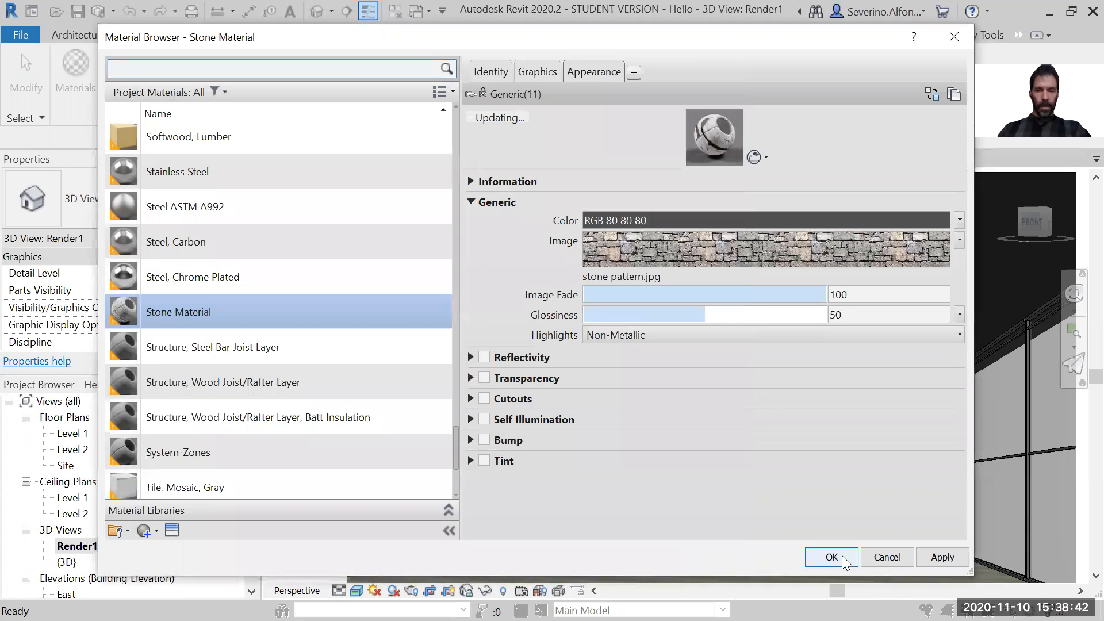
click(840, 557)
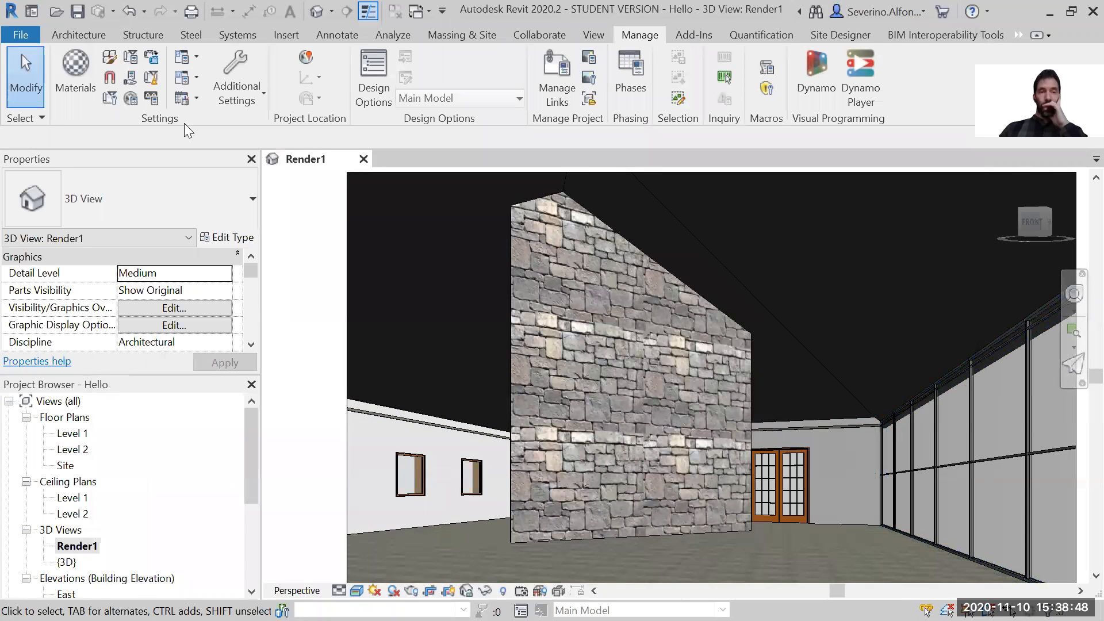
Reopen Stone Material's appearance image for editing and set its sample size to 7'-0" wide and 4'-0" high
click(92, 92)
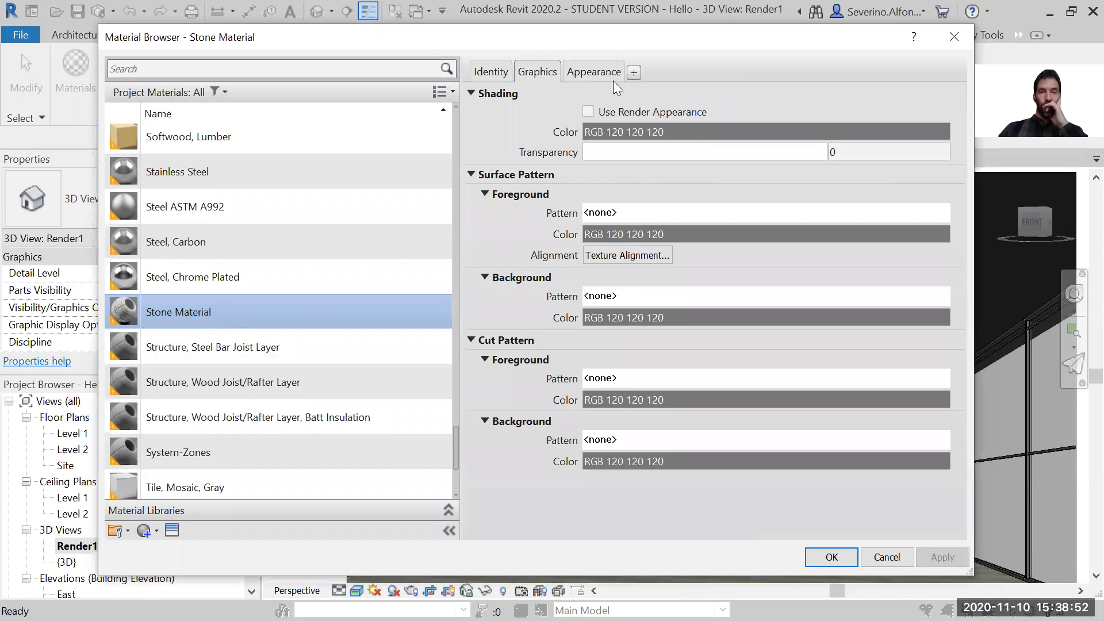
click(612, 75)
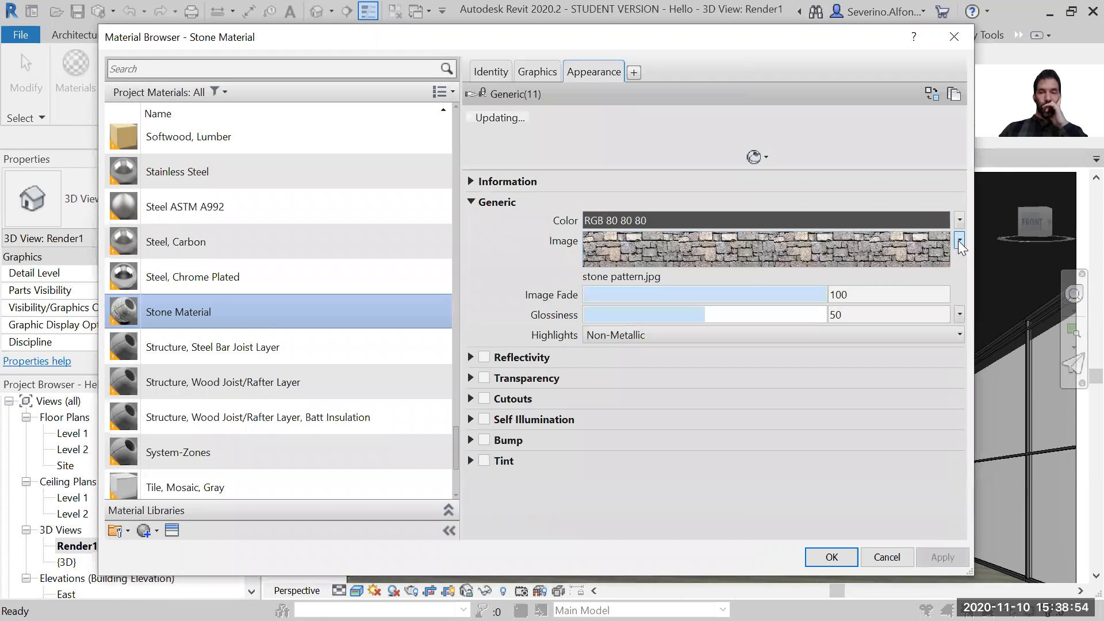
click(959, 241)
click(891, 425)
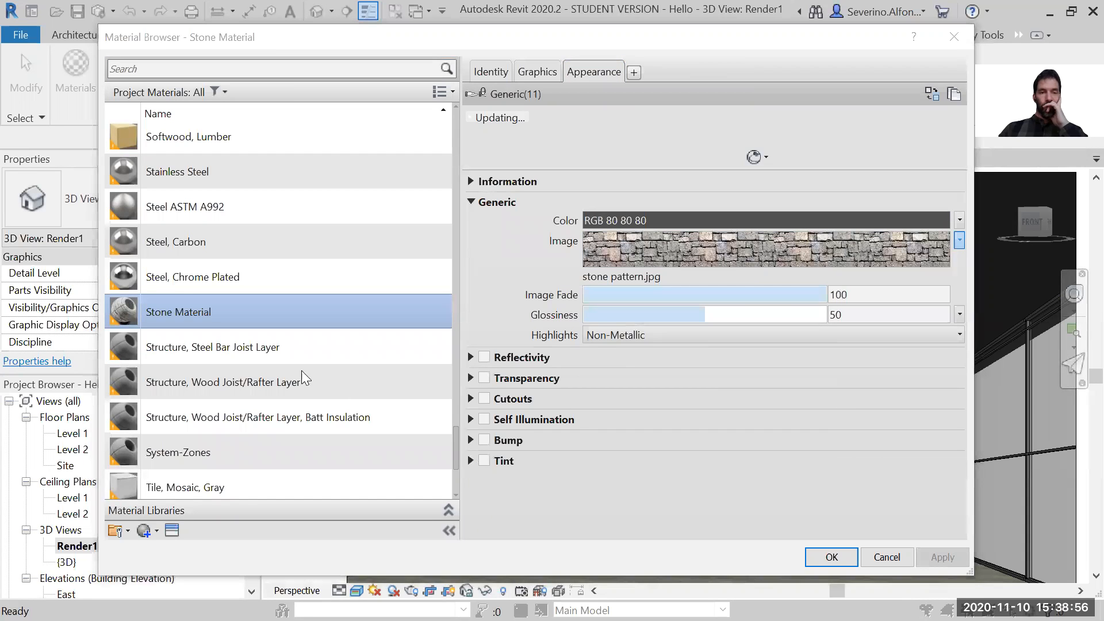
scroll(315, 379, down, 2)
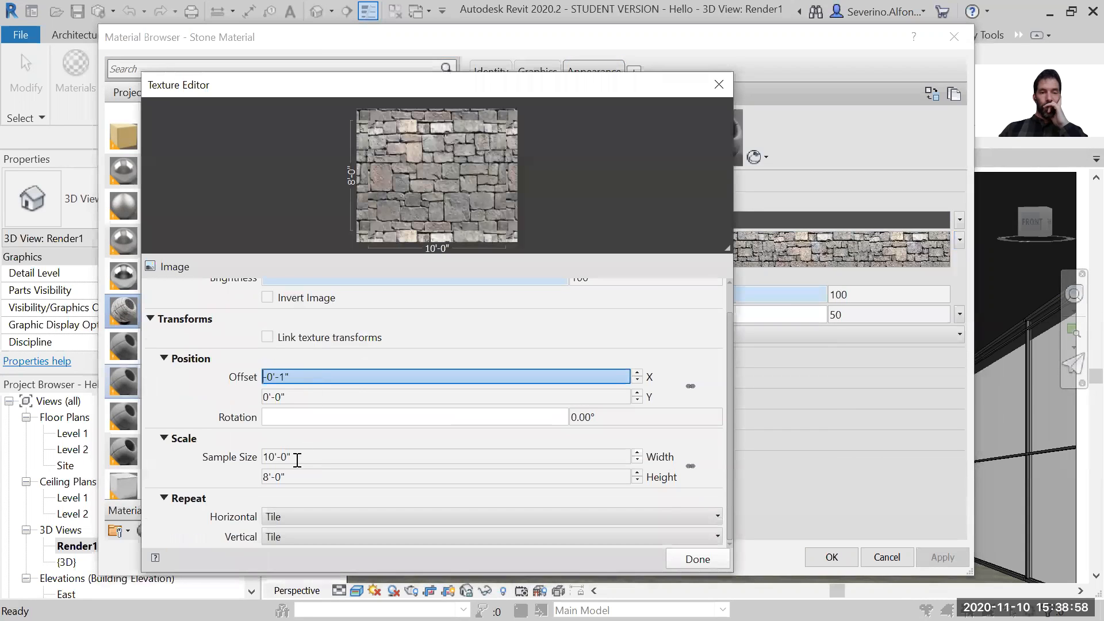
click(273, 456)
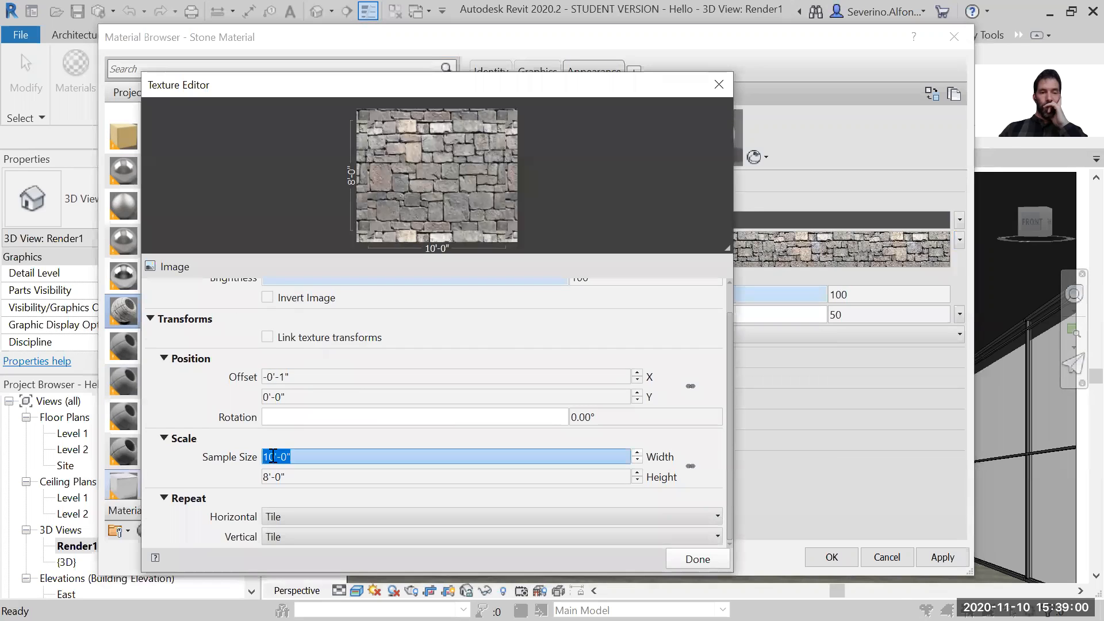
text(7)
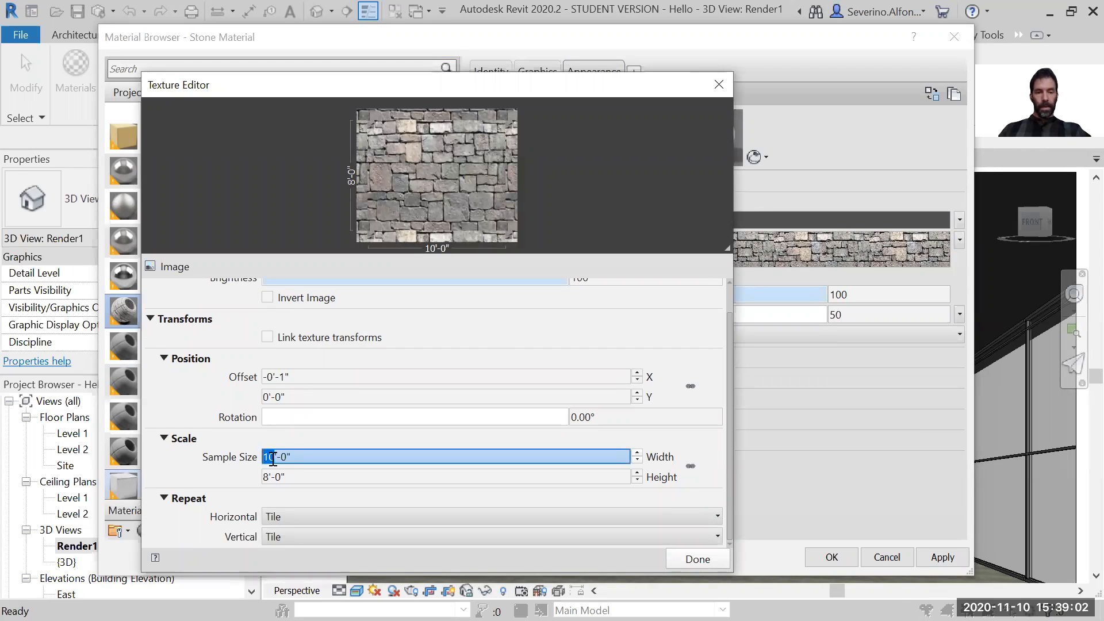
click(272, 478)
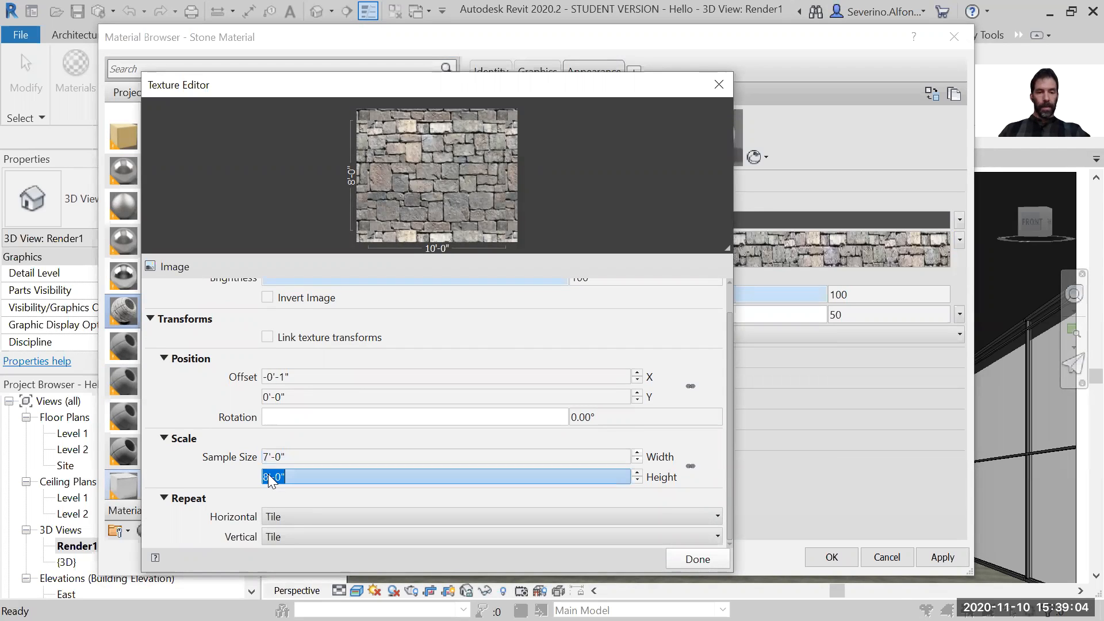
double_click(268, 478)
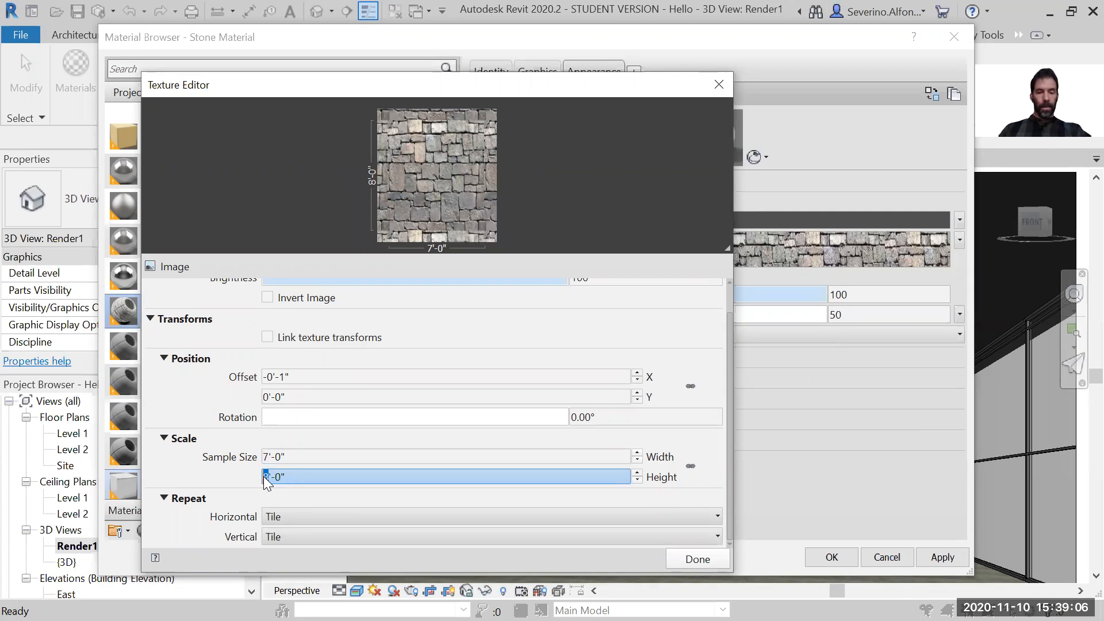
text(4)
click(403, 459)
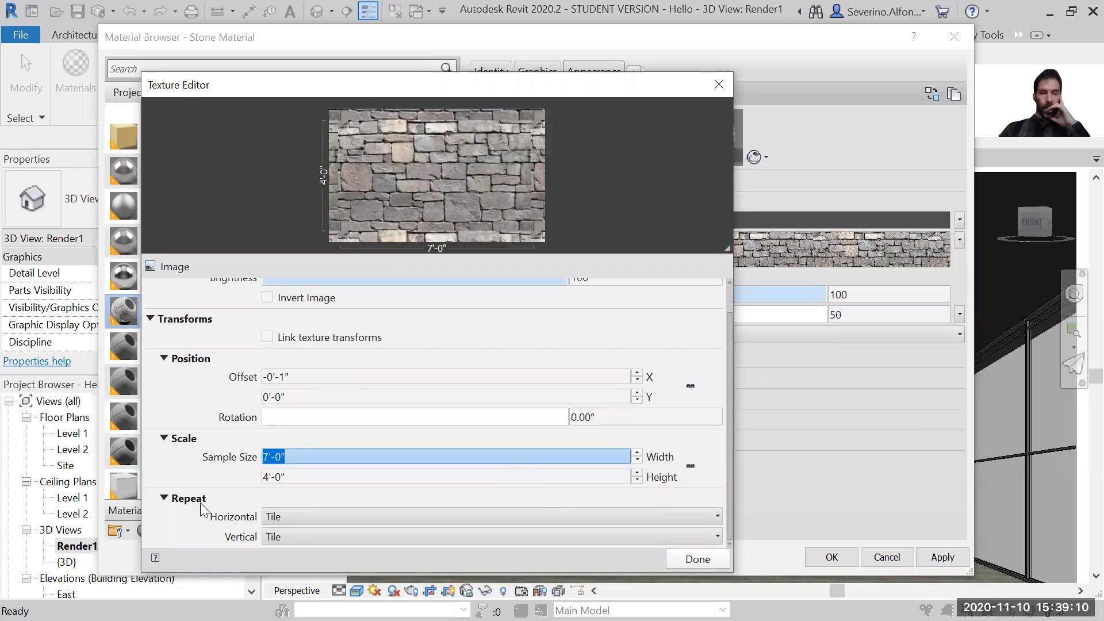
Check the horizontal repeat options for the stone image and move the Texture Editor window upward
click(330, 518)
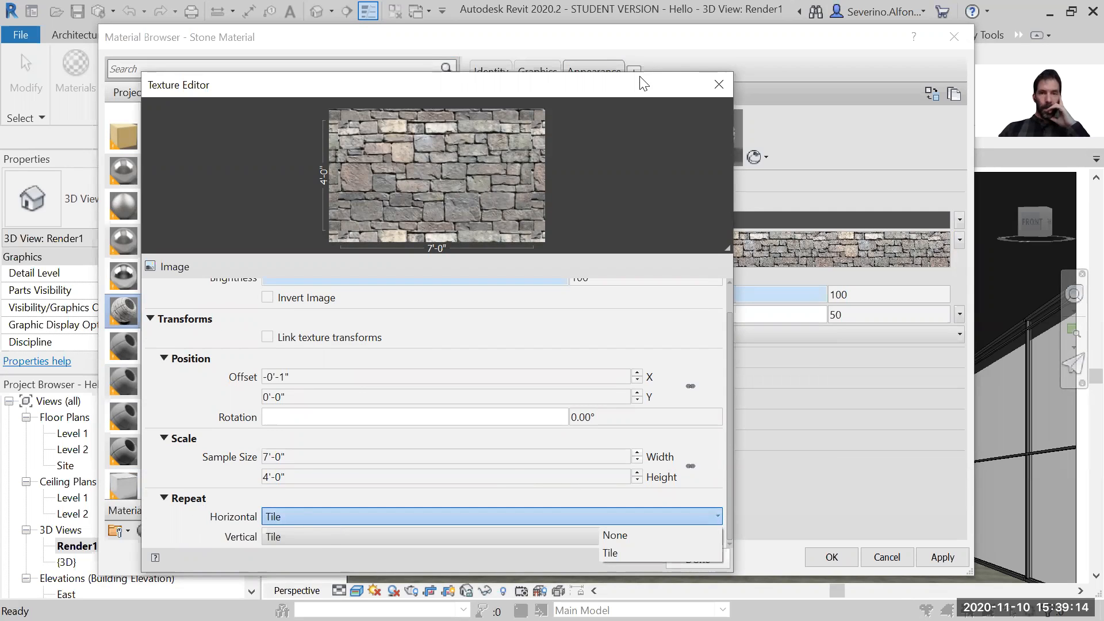
click(637, 82)
drag(643, 94, 633, 40)
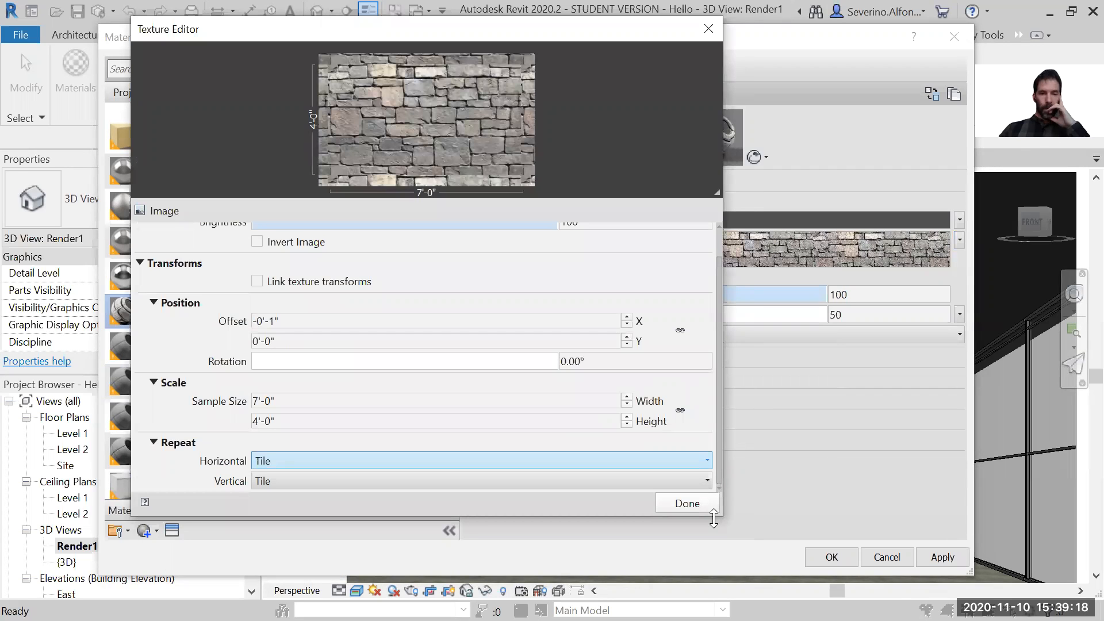
Enlarge the Texture Editor window and check the horizontal and vertical repeat options for the stone image
drag(583, 516, 592, 575)
click(497, 494)
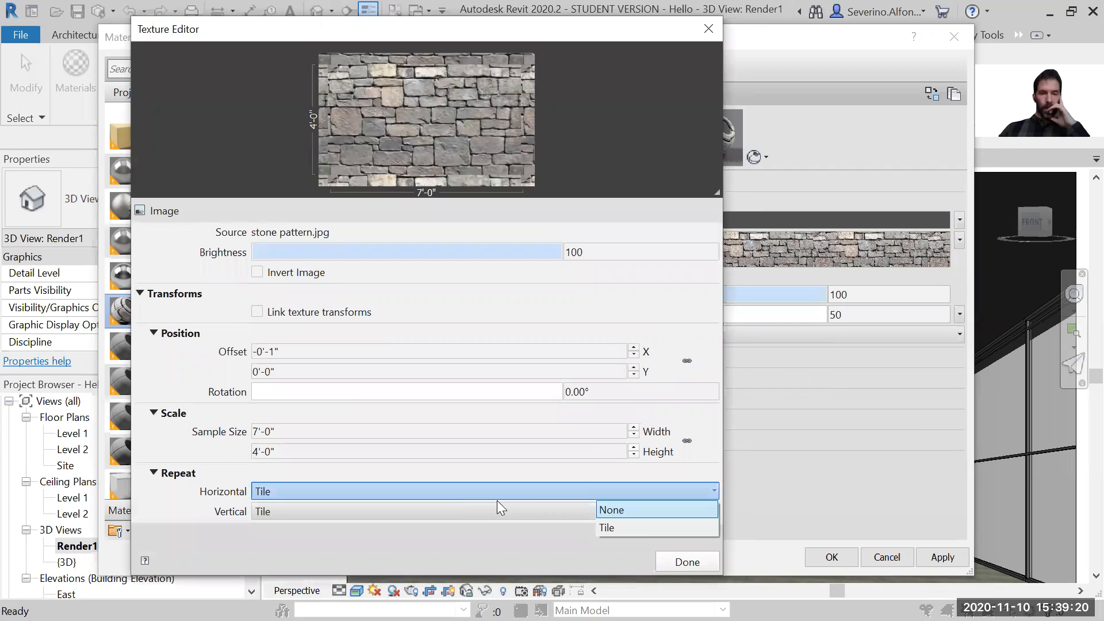
click(454, 507)
click(423, 560)
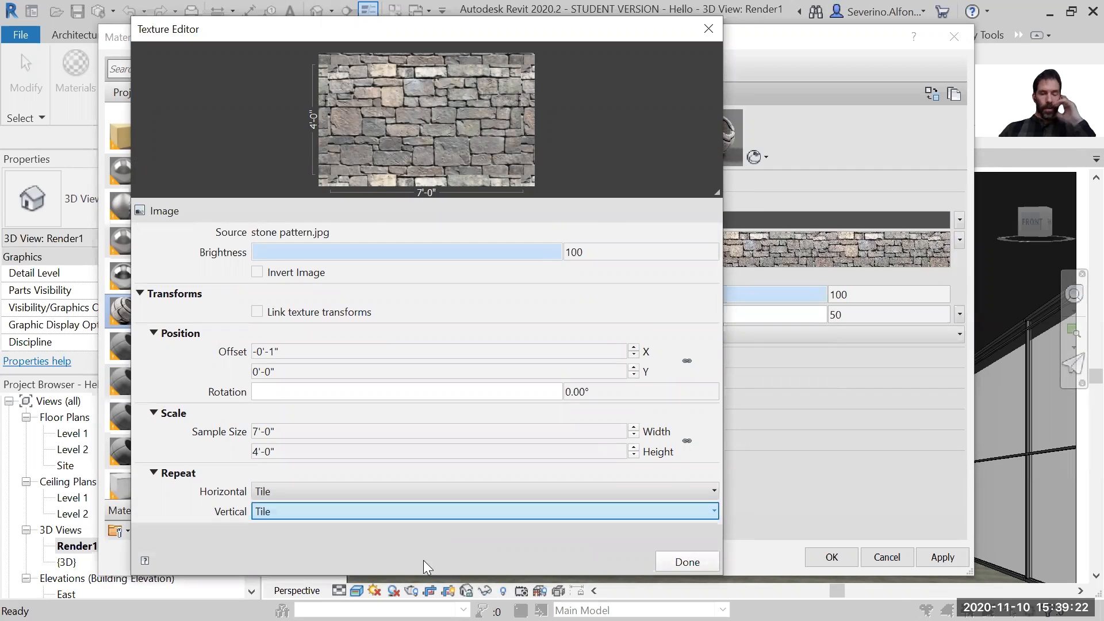
click(339, 371)
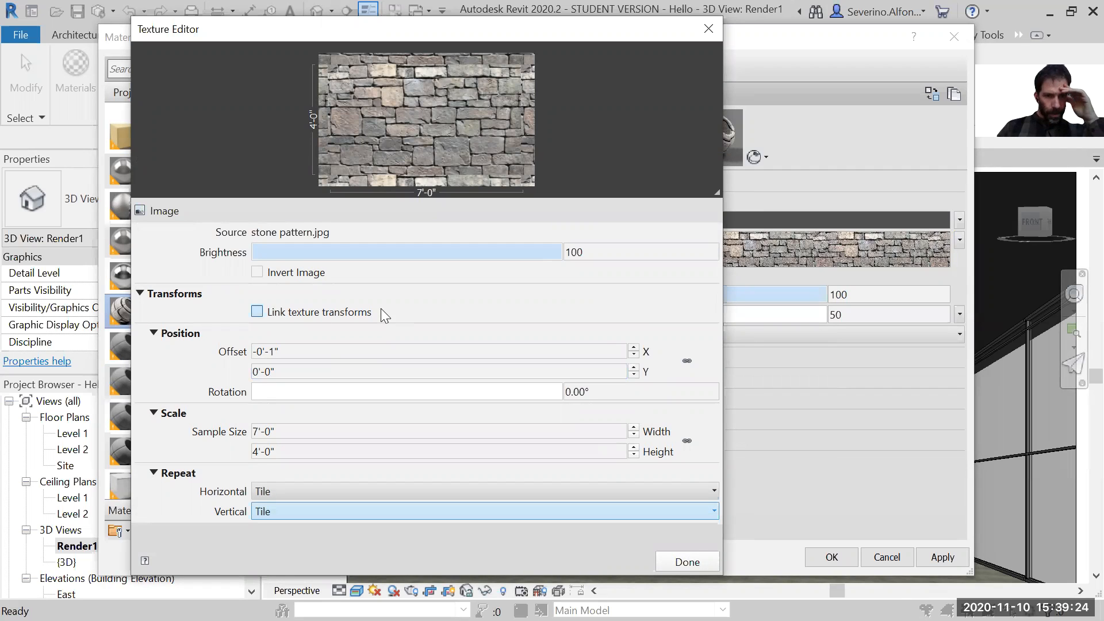
click(280, 256)
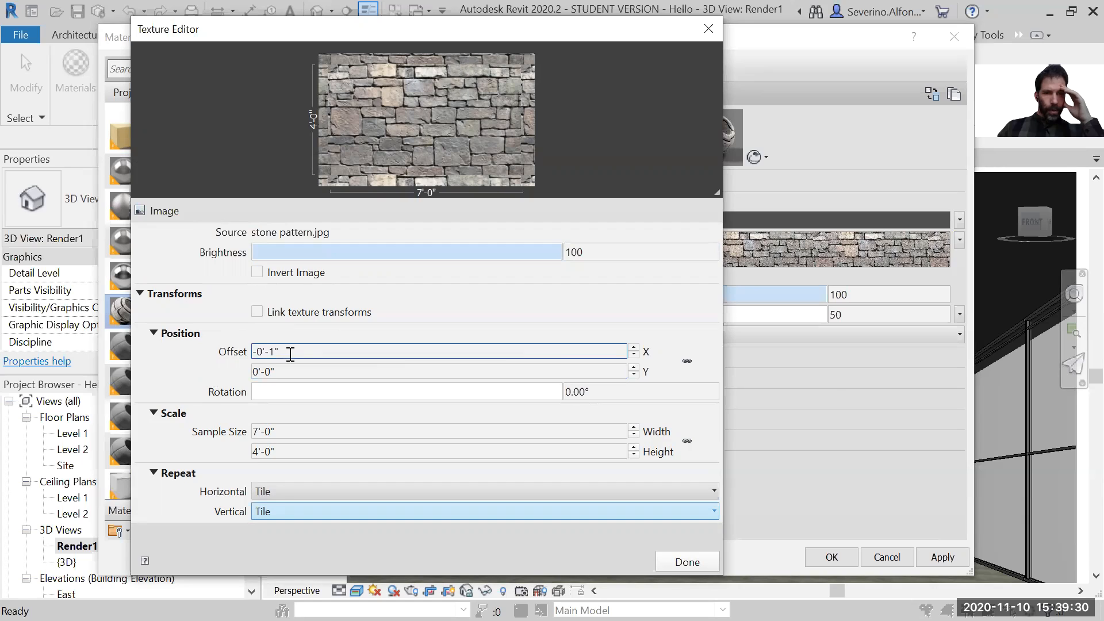
Set the stone texture's X offset to 0'-0"
drag(278, 350, 242, 349)
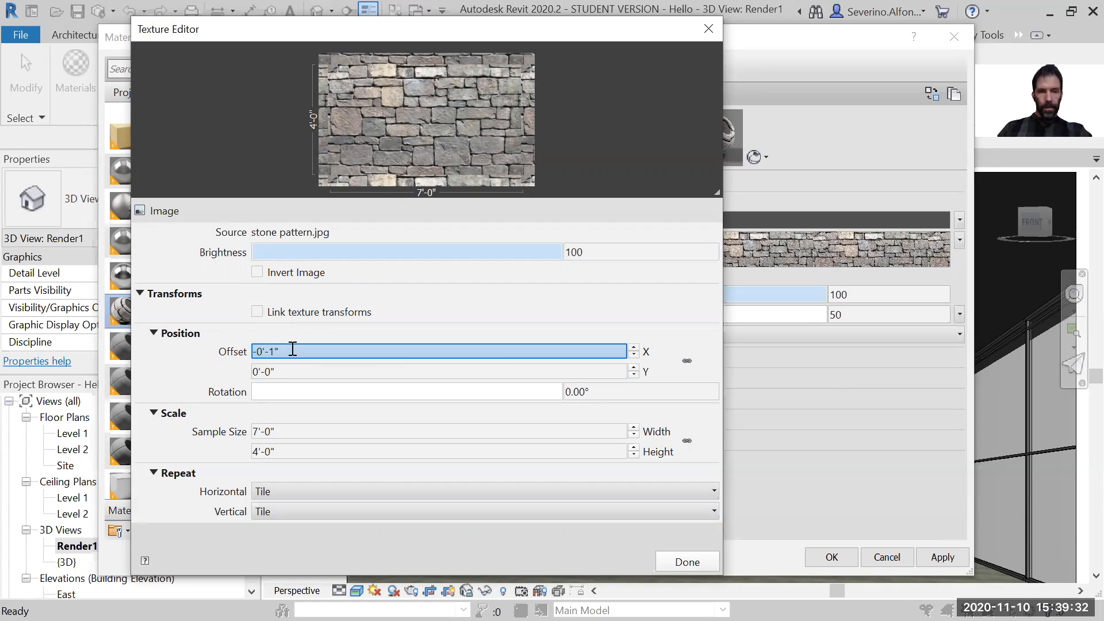
text(0)
key(Tab)
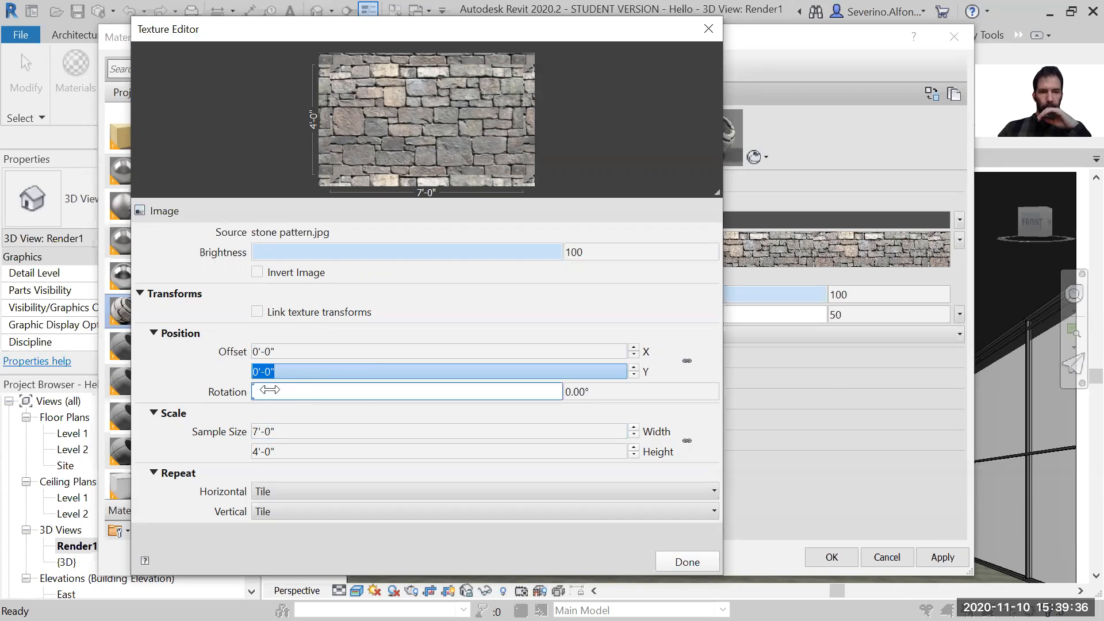
Try out the stone texture's rotation, return it to 0.00°, then accept the texture and apply the material changes
click(356, 394)
drag(355, 394, 227, 387)
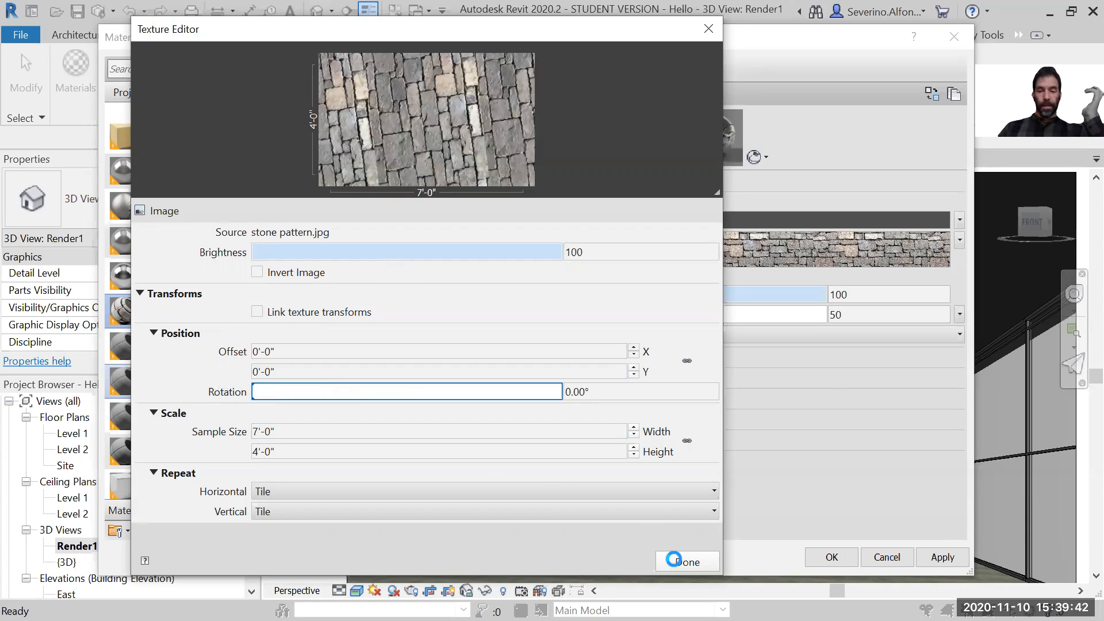
click(942, 557)
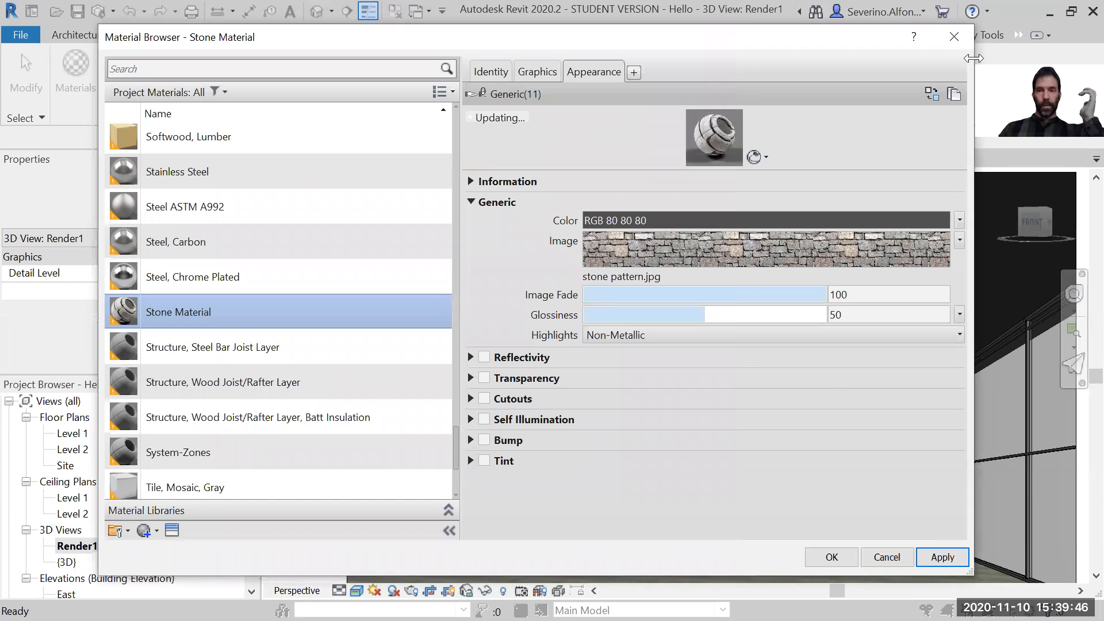
Narrow the Material Browser and move it off the wall to see the stone, then accept the Stone Material changes
drag(973, 58, 460, 40)
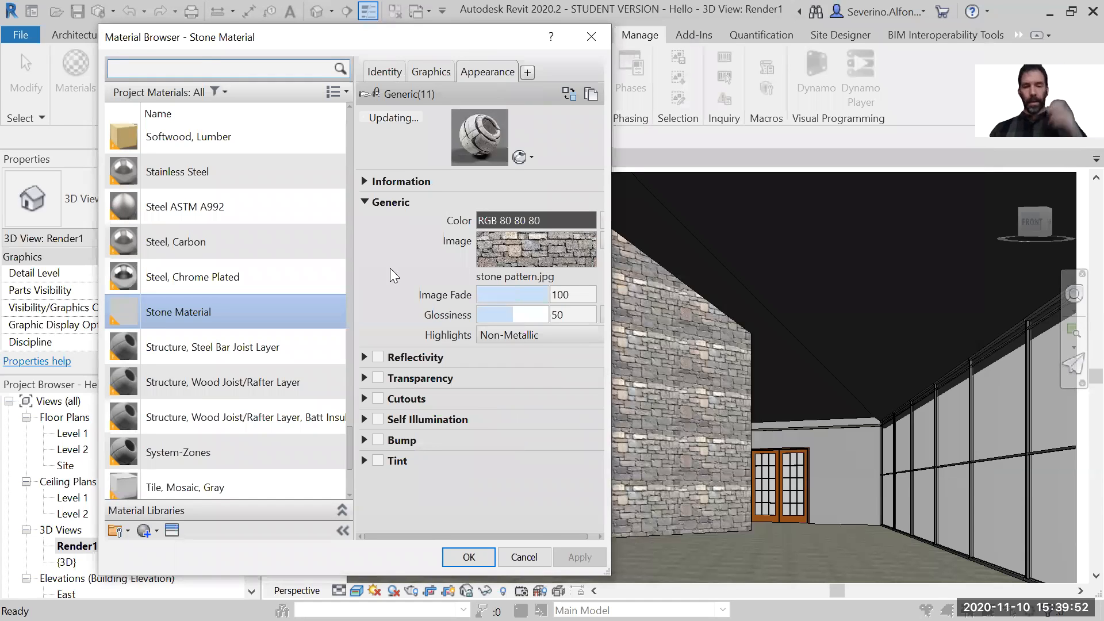
drag(368, 38, 273, 40)
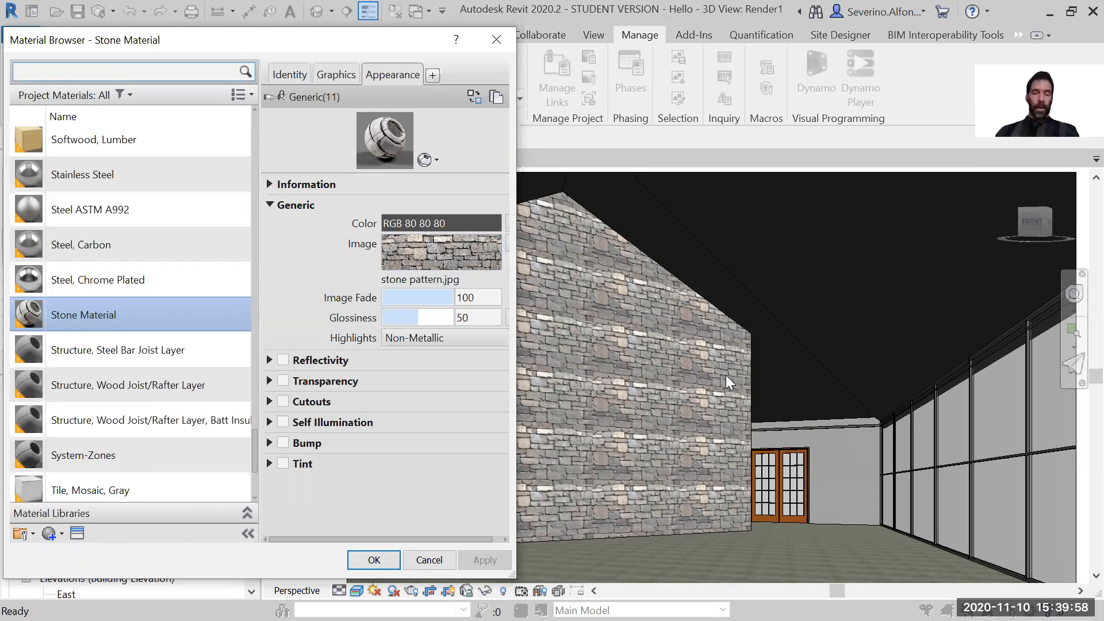
click(374, 560)
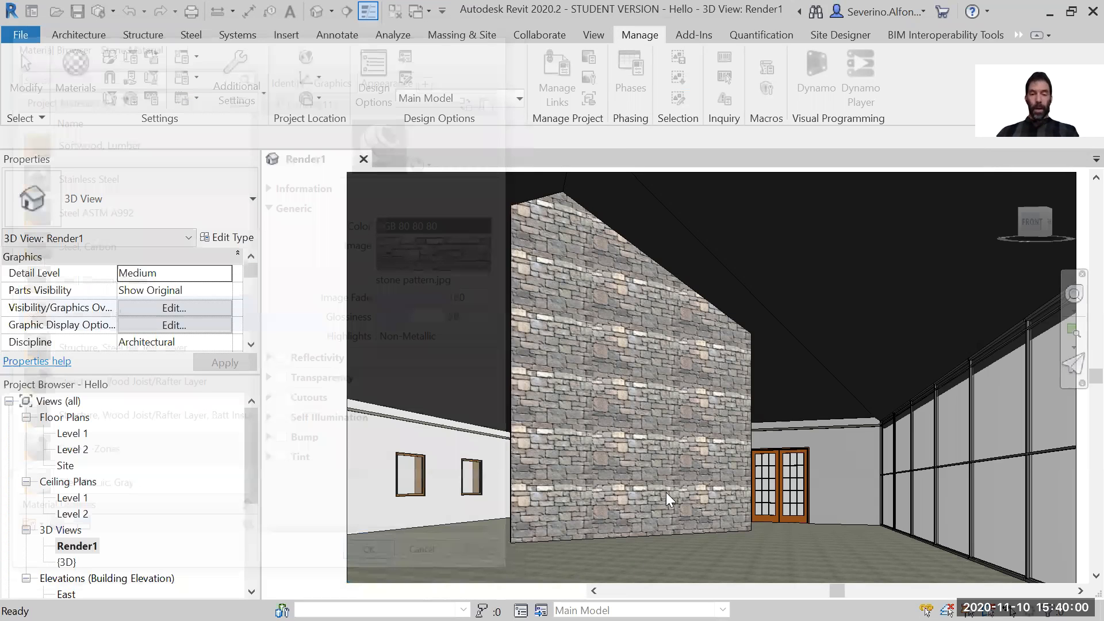
Examine the stone wall in the Render1 view for the repeating bands and seams of its texture
scroll(670, 492, up, 2)
click(683, 171)
middle_drag(574, 405, 581, 312)
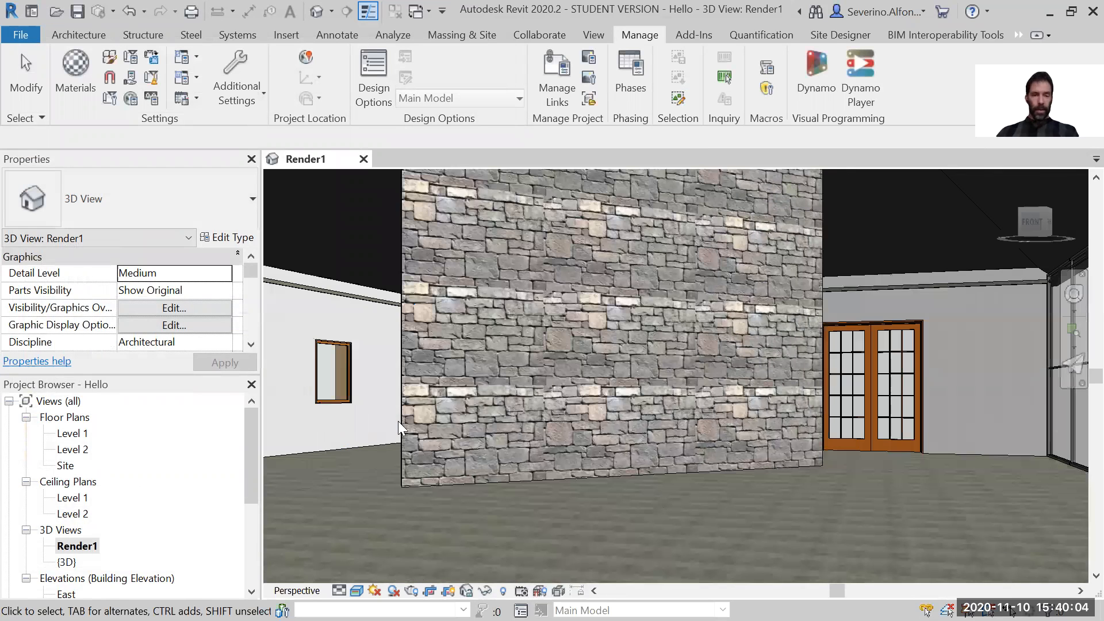
scroll(398, 421, up, 2)
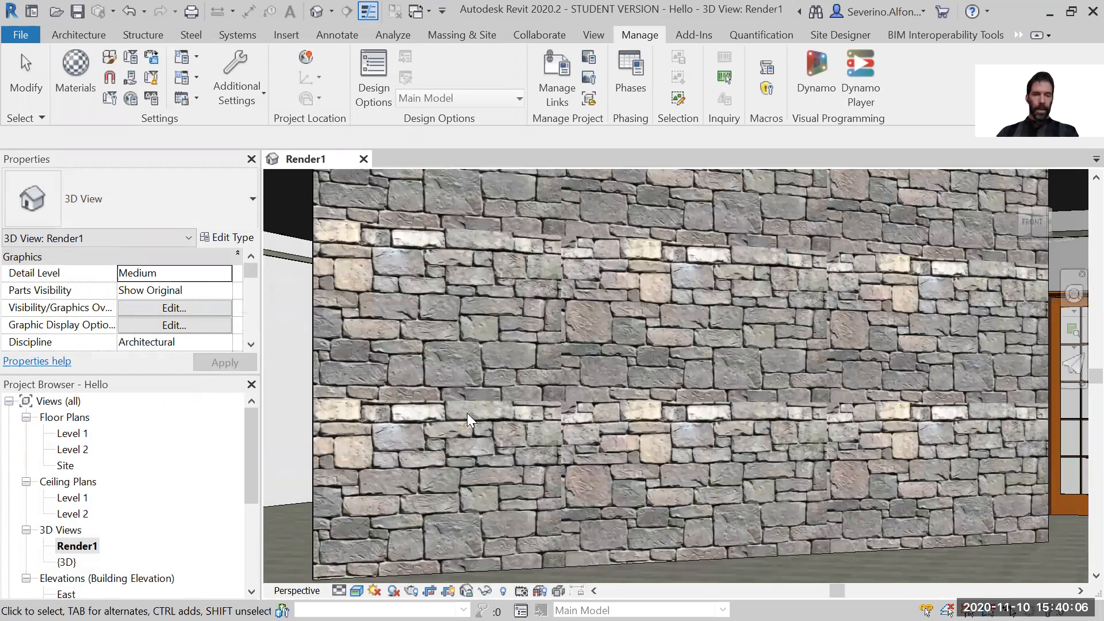
scroll(478, 409, down, 2)
shift+middle_drag(627, 229, 538, 324)
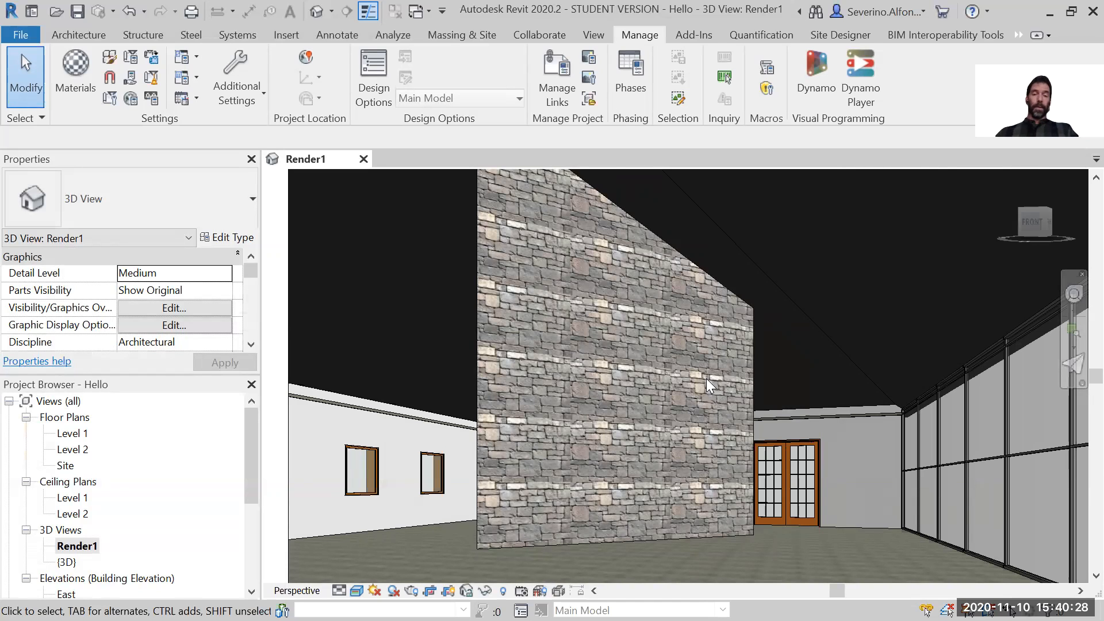
Switch to Photoshop and open the stone pattern image from the V3 course folder
key(alt+Tab)
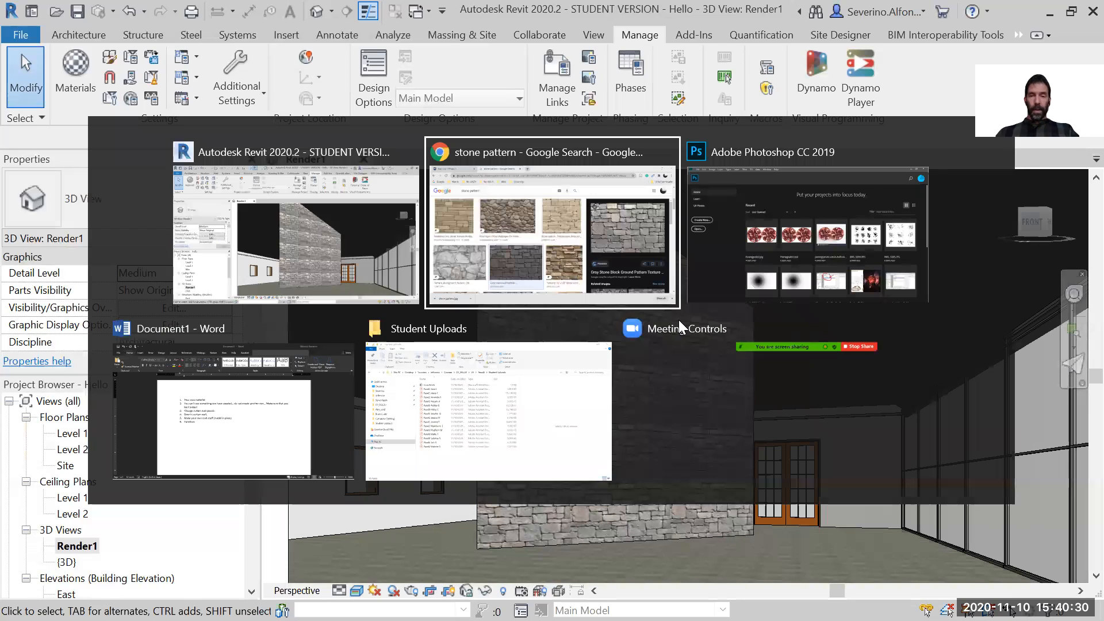
key(alt+Tab)
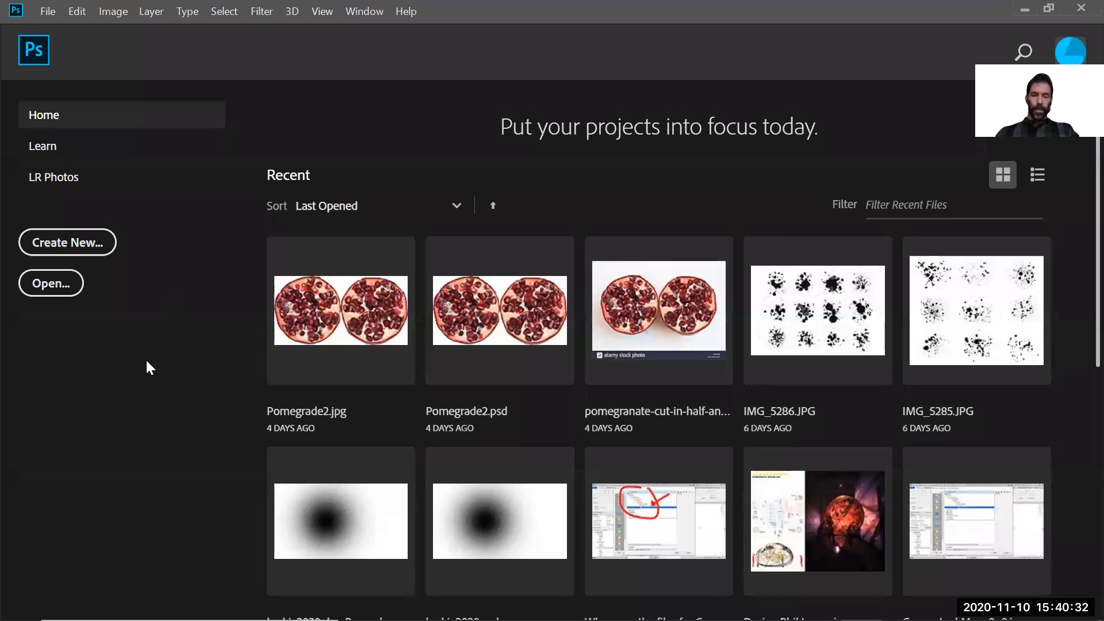
key(ctrl+o)
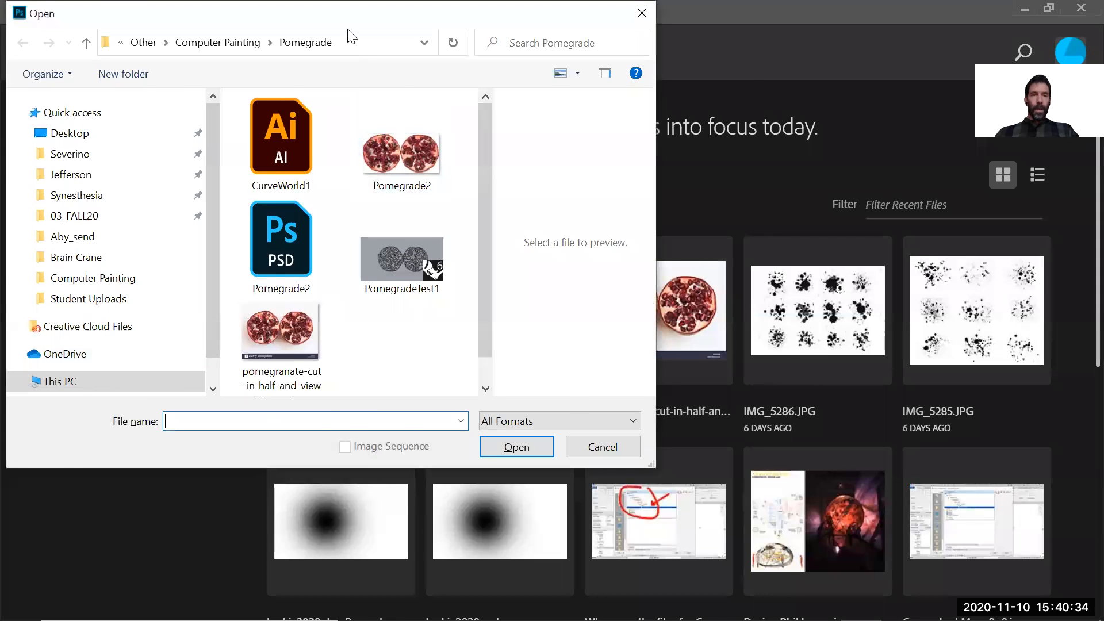
scroll(305, 270, down, 1)
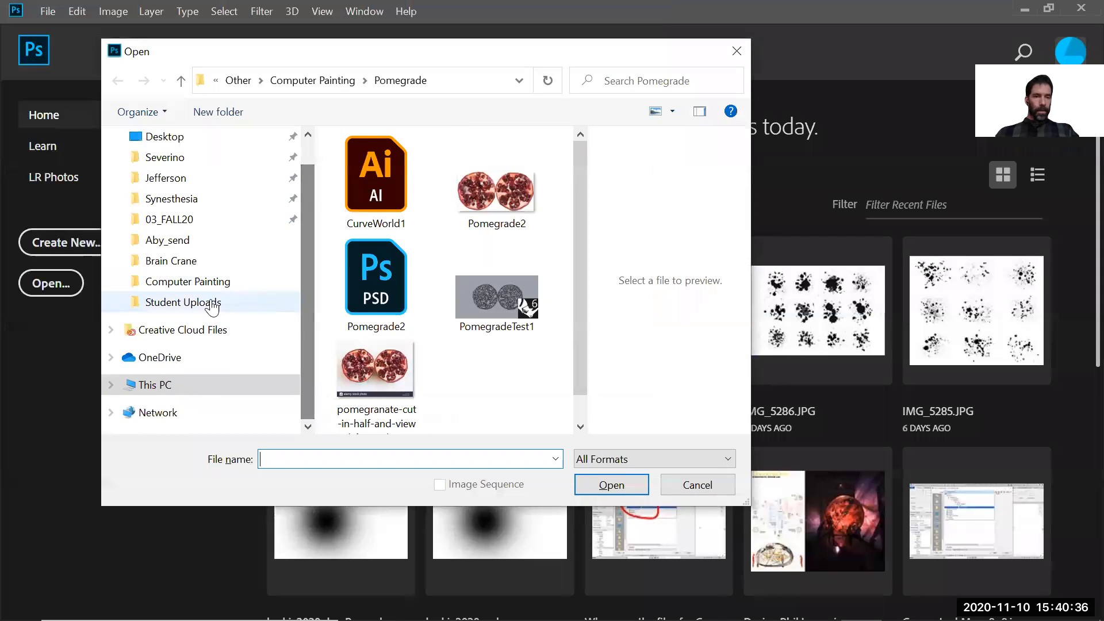
click(184, 304)
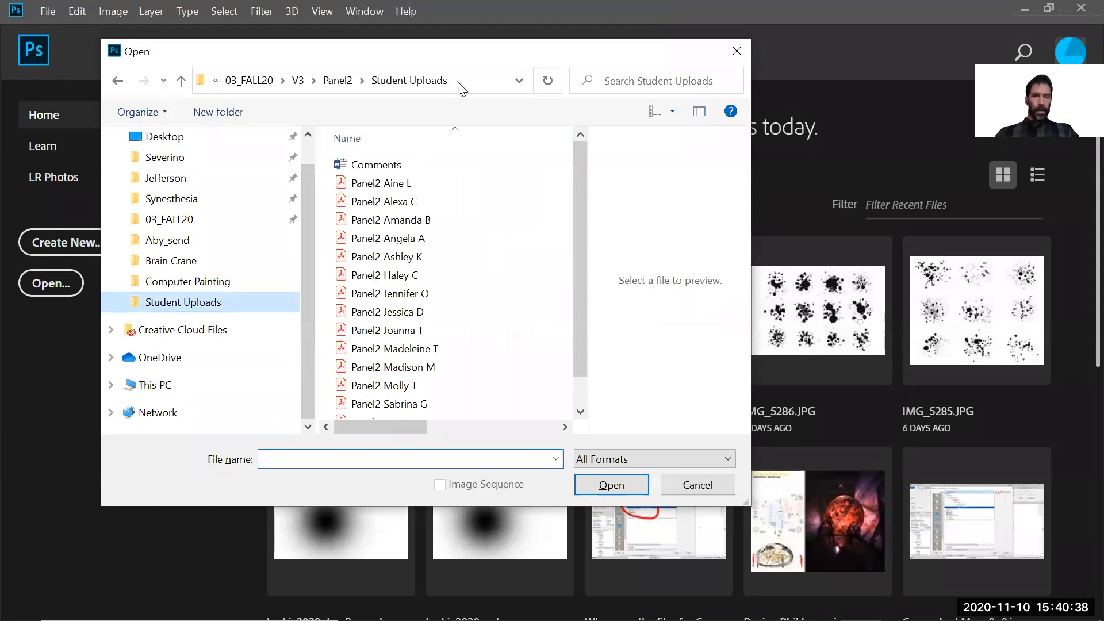
click(339, 80)
click(353, 80)
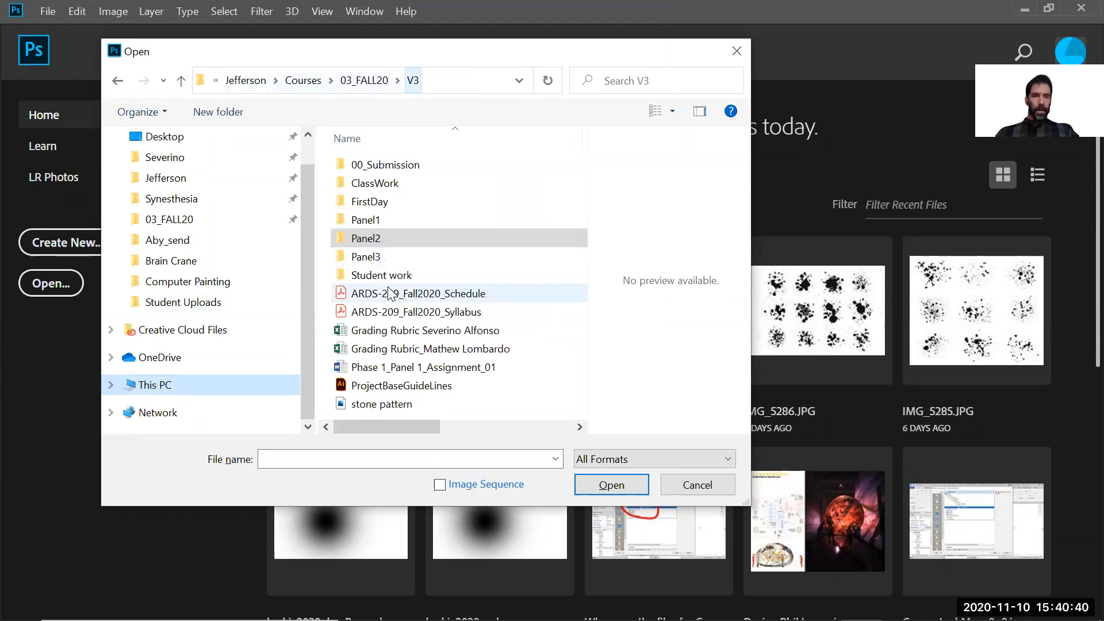
scroll(382, 390, right, 3)
scroll(382, 390, left, 3)
double_click(363, 405)
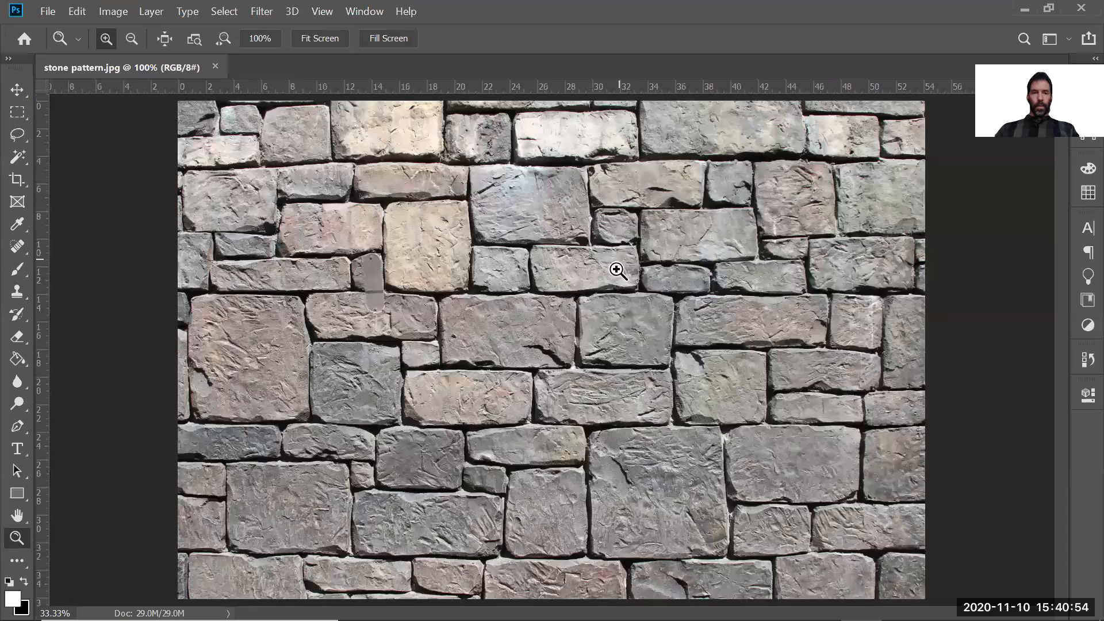
Examine the stone pattern image closely and as a whole, including its outer edges
alt+click(616, 303)
drag(474, 261, 673, 382)
drag(394, 140, 692, 337)
right_click(561, 229)
click(578, 241)
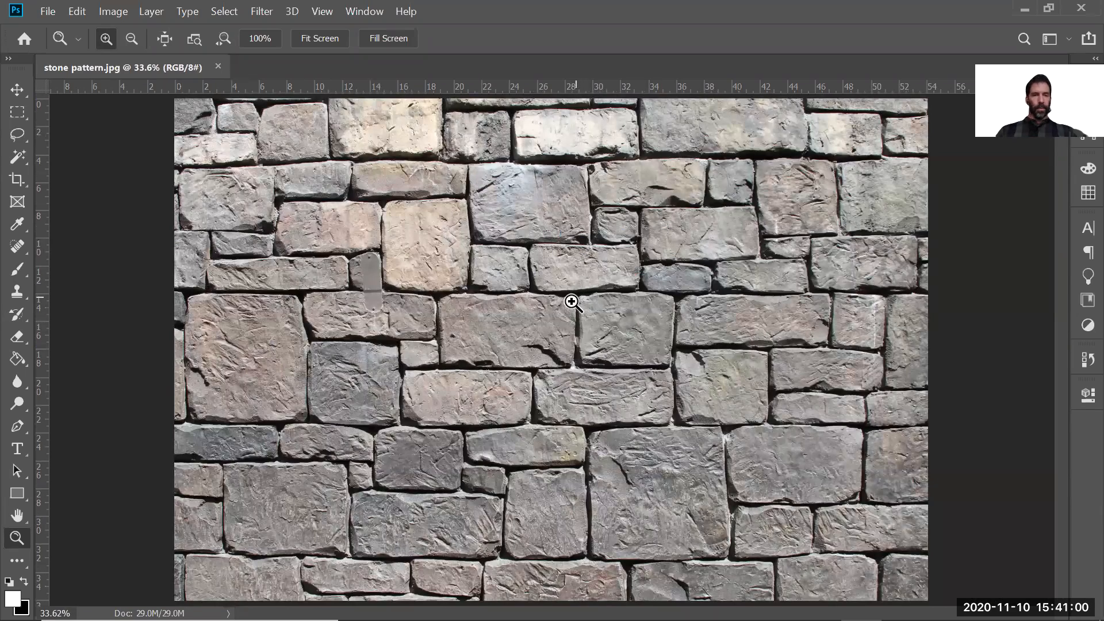
alt+click(577, 332)
alt+click(578, 333)
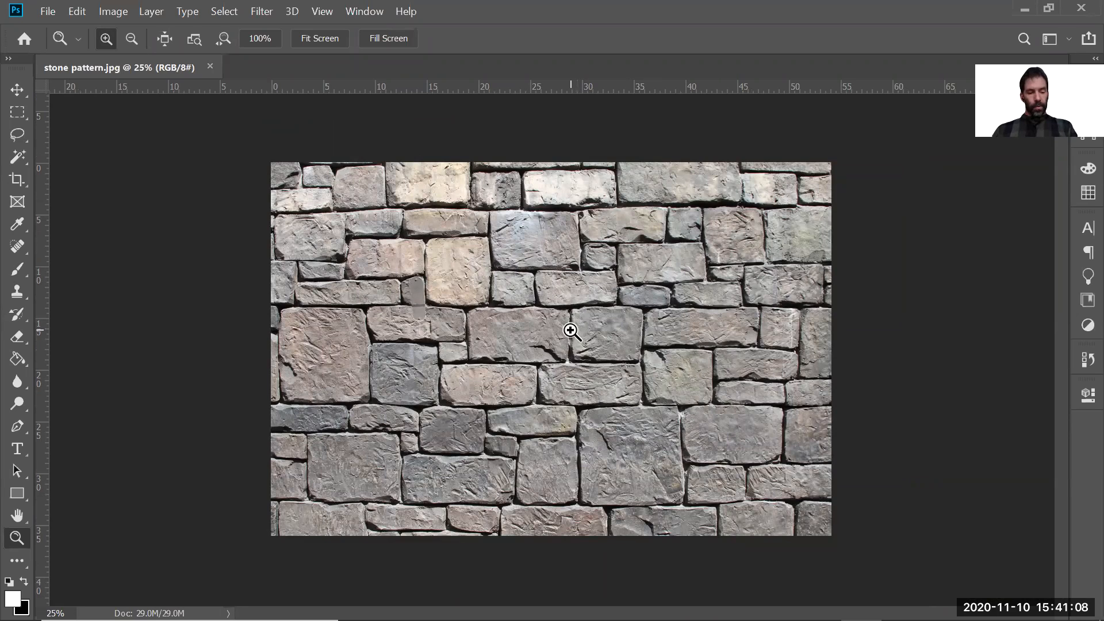
Save the image as a new JPEG named stone pattern_rep in the V3 folder, accepting the JPEG options
key(ctrl+shift+s)
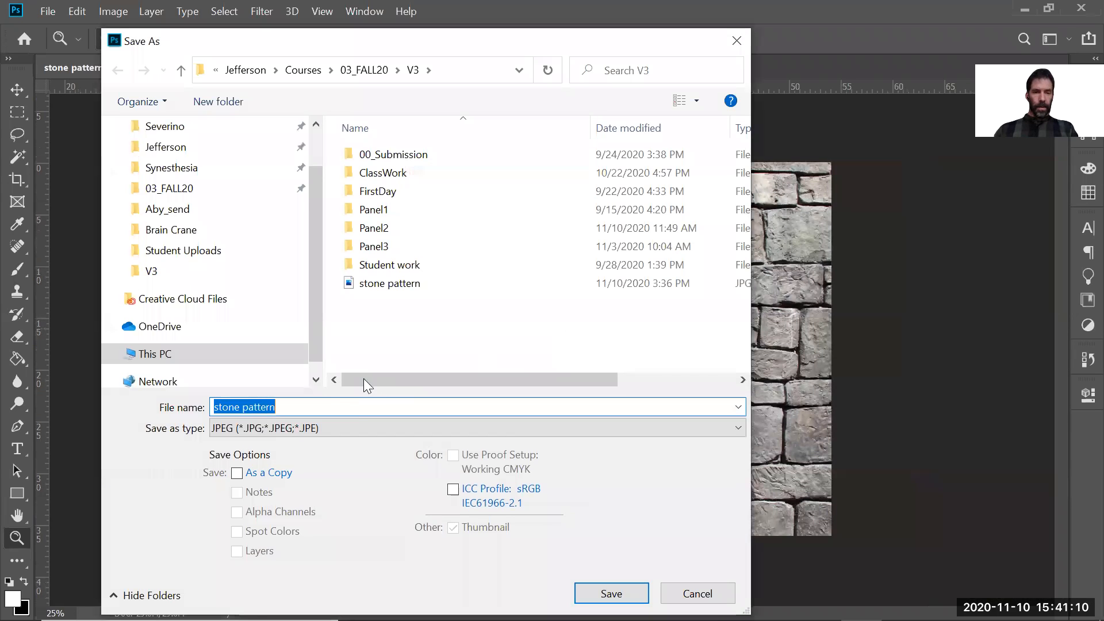
click(300, 401)
text(_)
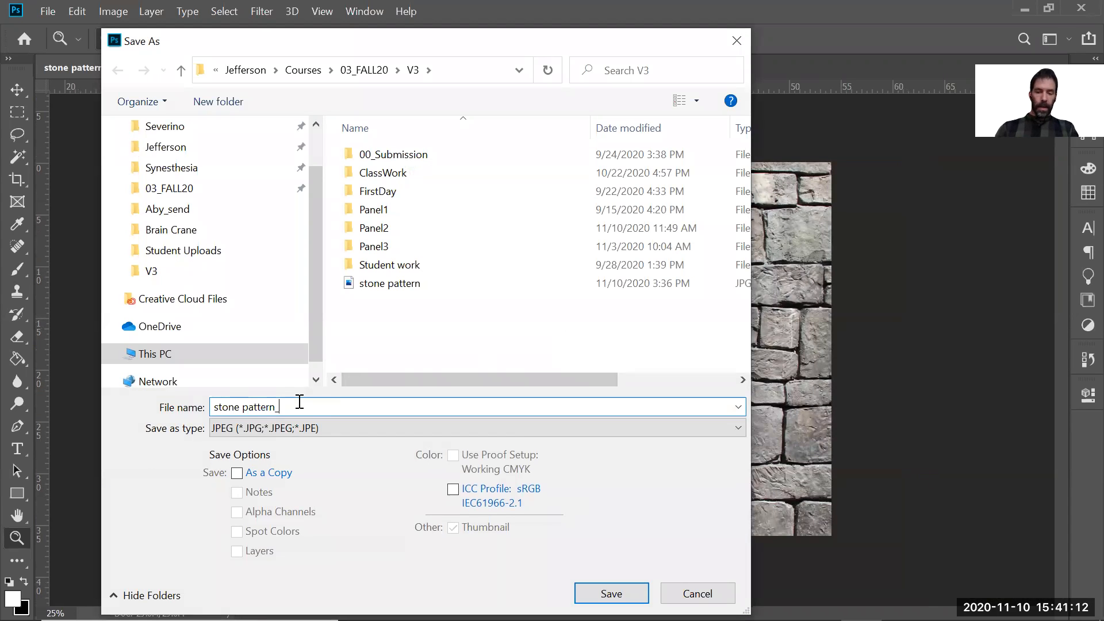
text(rep)
key(Return)
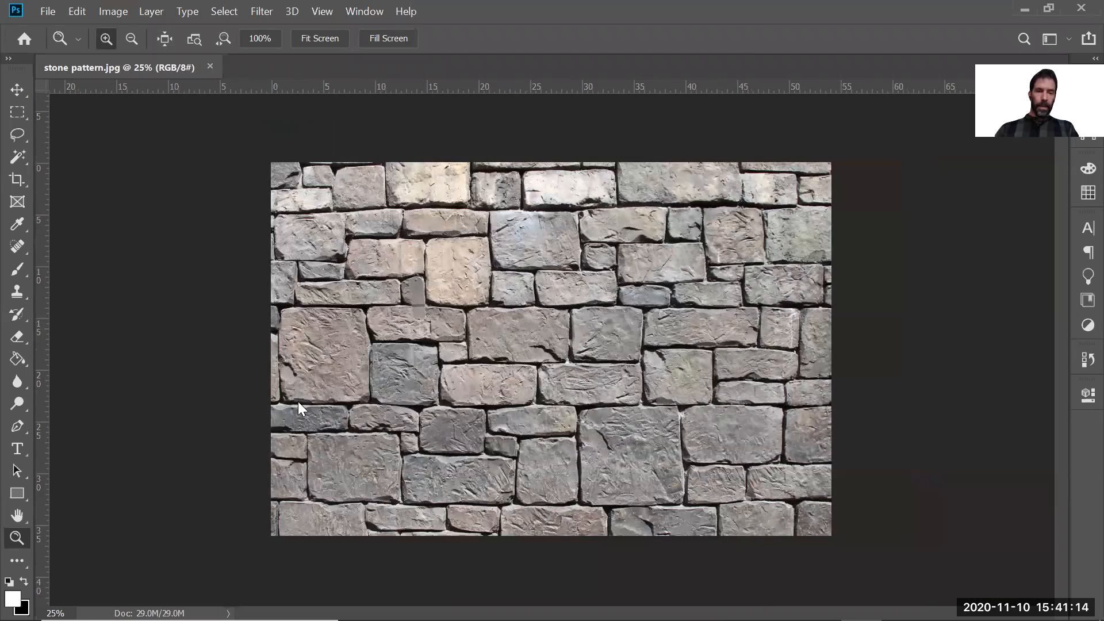
click(570, 197)
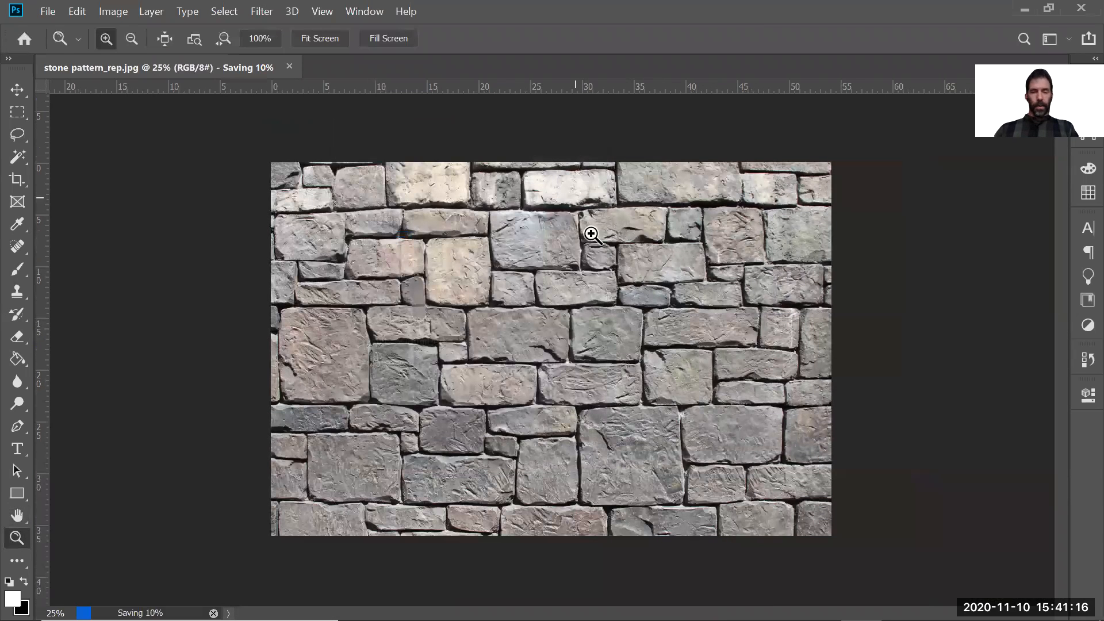
Enlarge the canvas to 100.167 inches wide and 80.111 inches high, anchoring the existing image at its upper-left corner
click(118, 11)
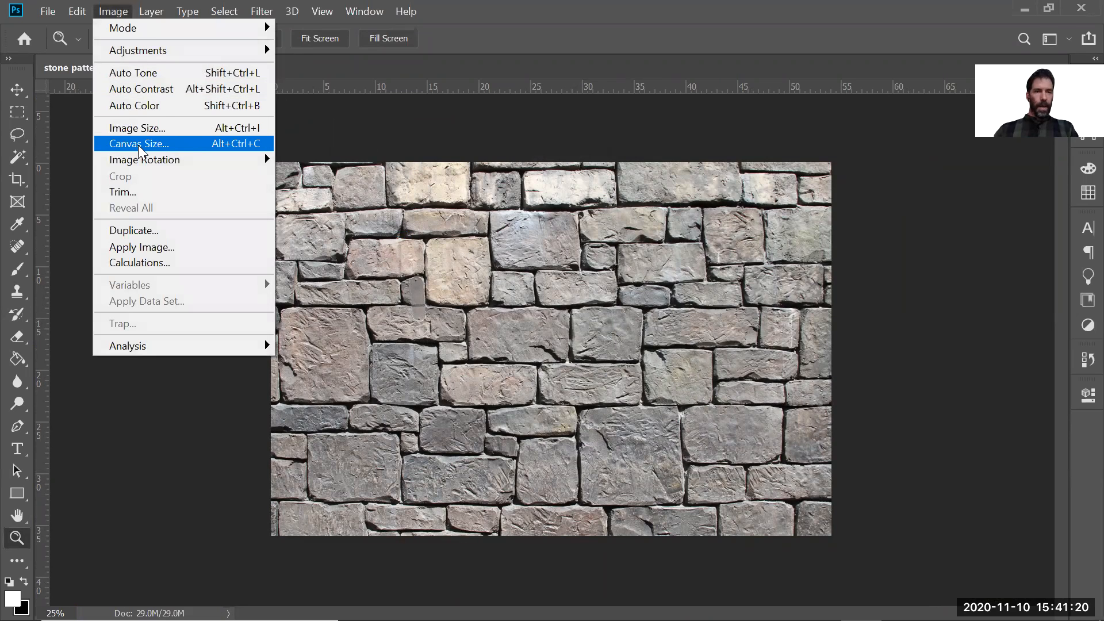
click(140, 145)
click(625, 275)
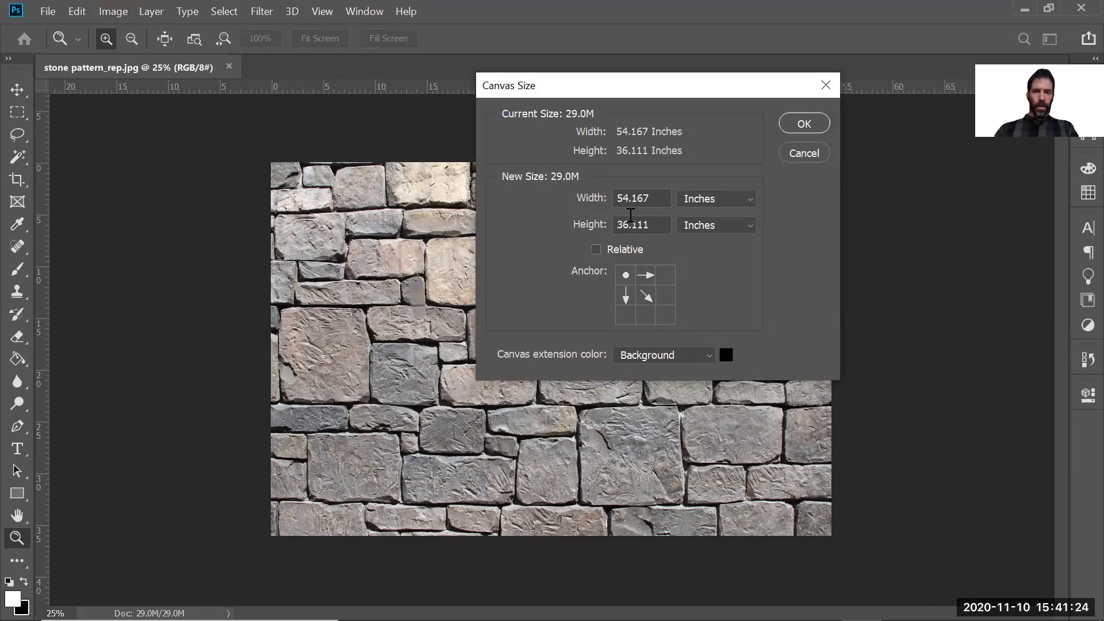
drag(630, 198, 594, 200)
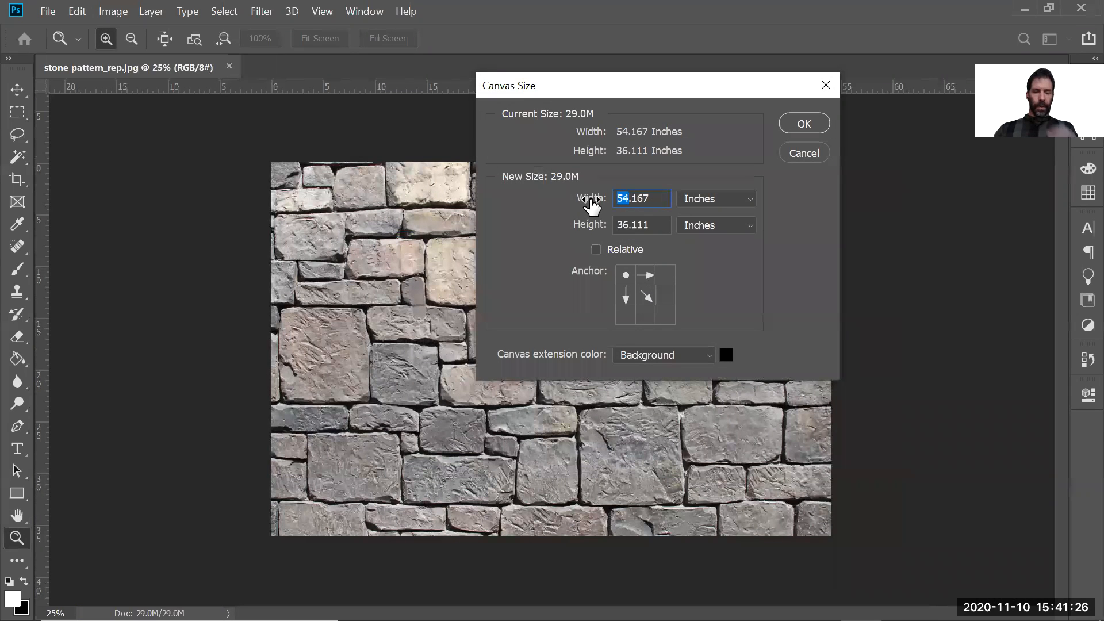
text(100)
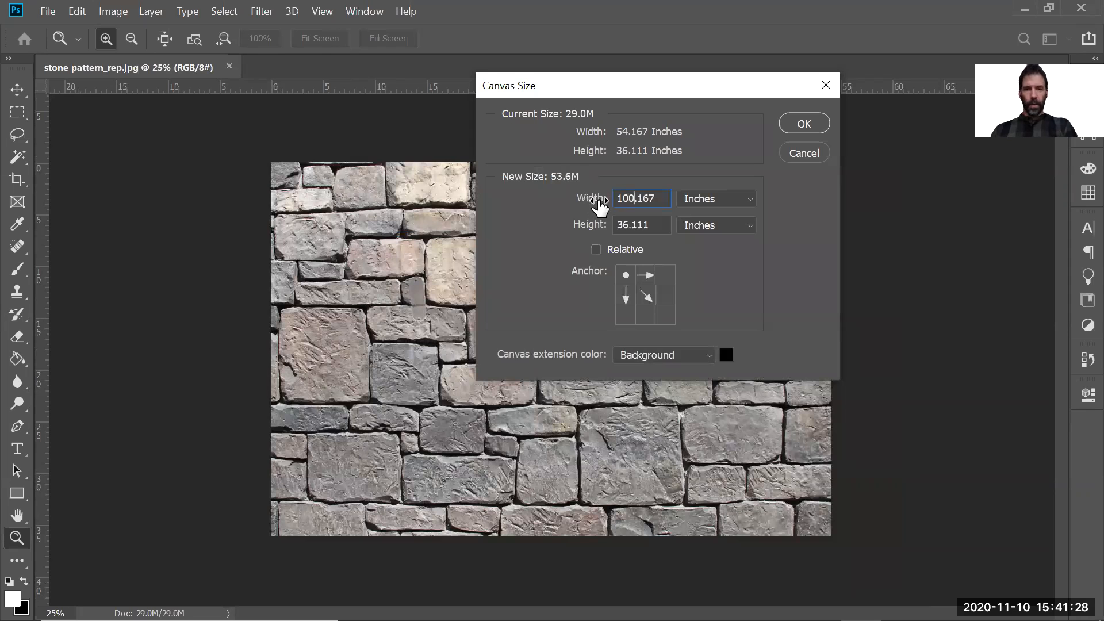
drag(629, 224, 607, 229)
text(80)
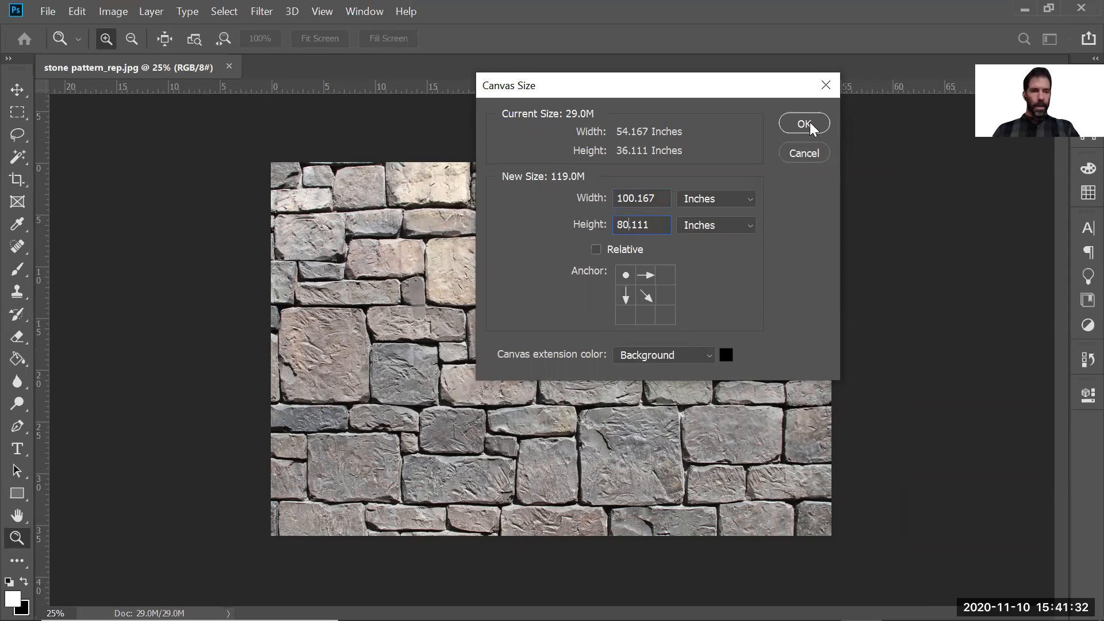
click(811, 125)
Select the whole stone image area on the enlarged canvas with a rectangular marquee
alt+click(626, 333)
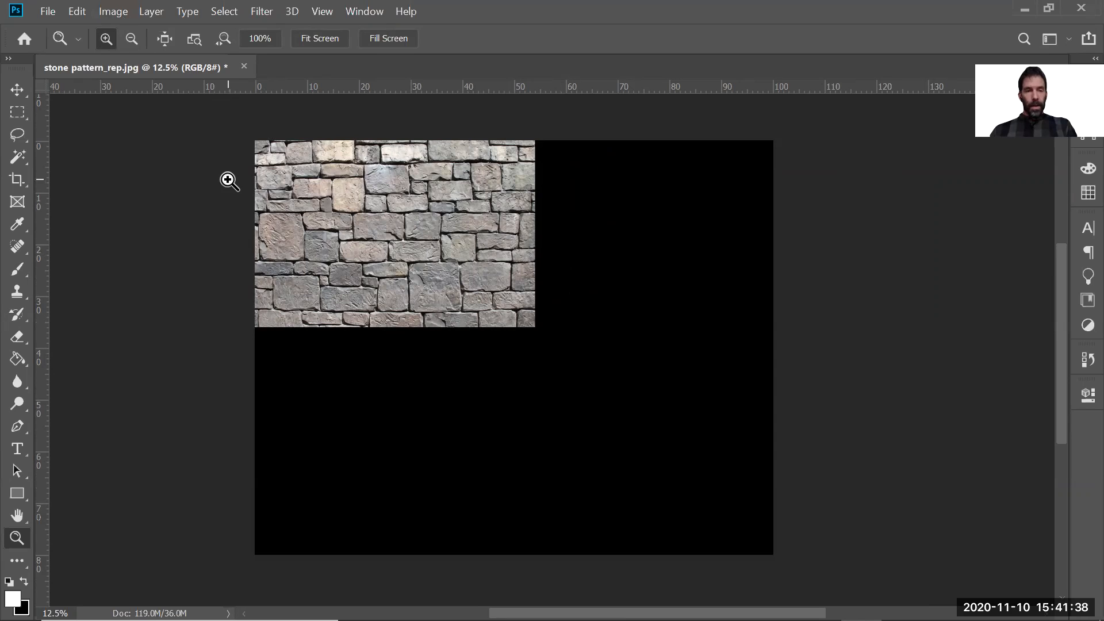
key(m)
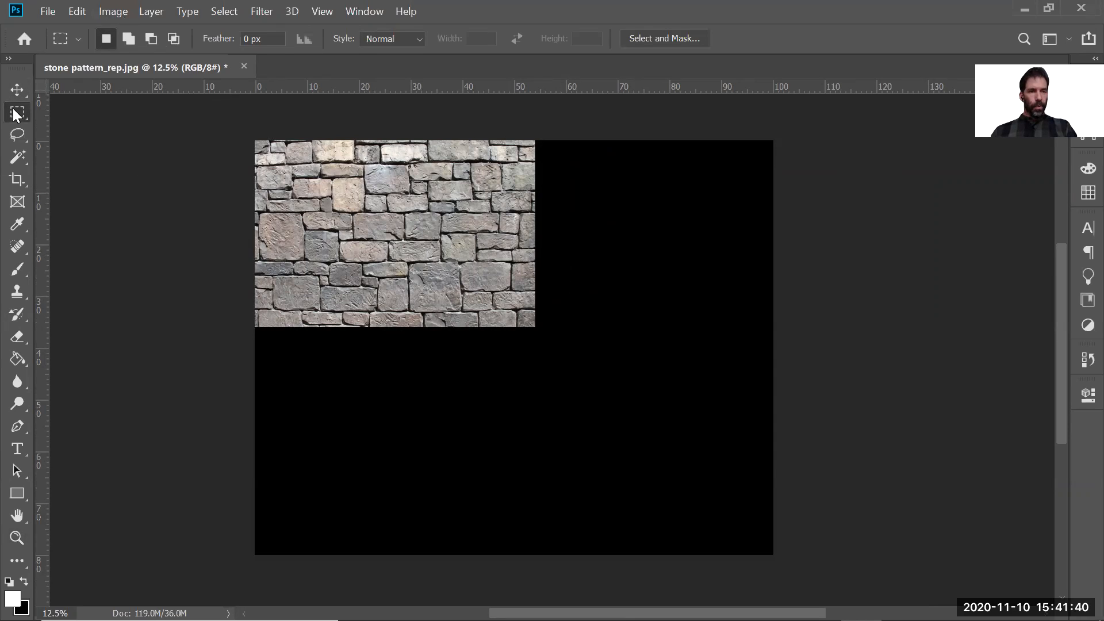
drag(254, 140, 535, 328)
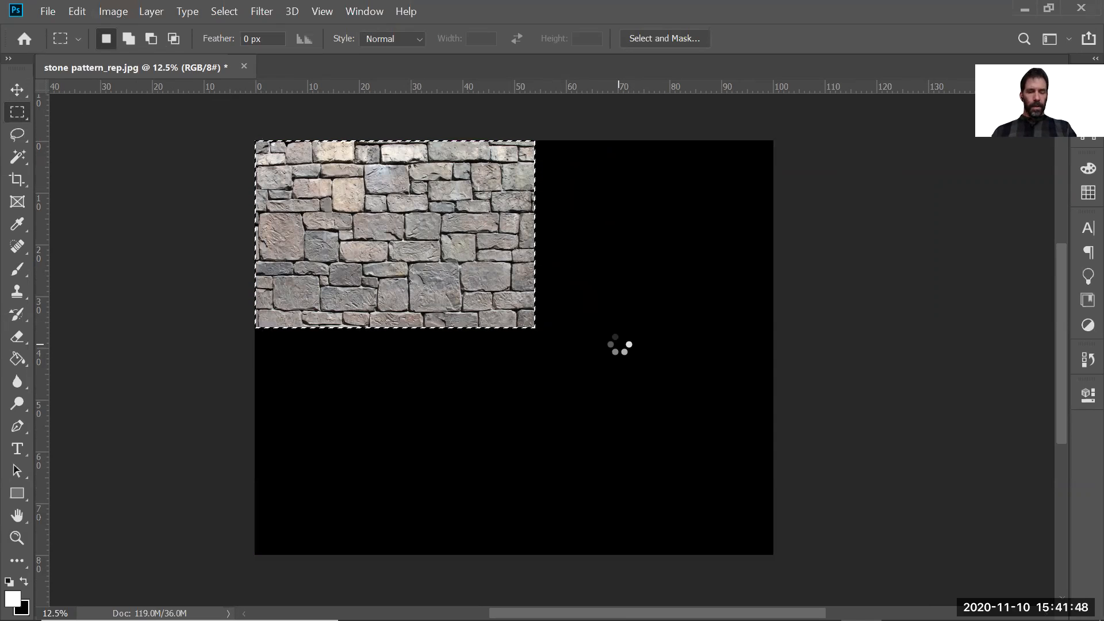
Duplicate the selected stone image onto a new layer and move the copy against the canvas's right edge
key(ctrl+j)
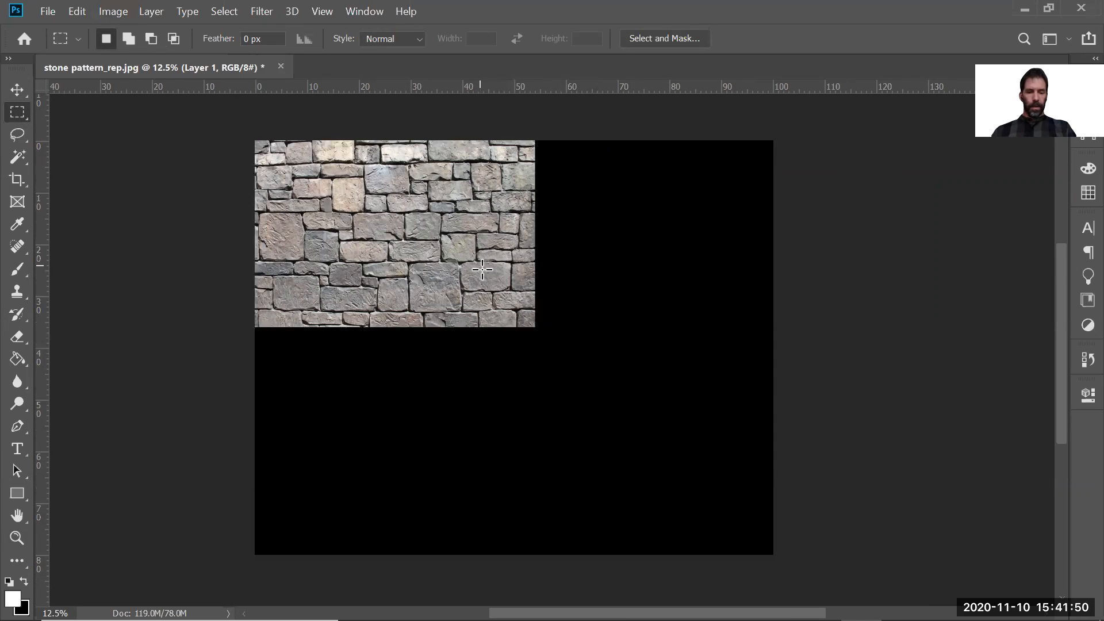
key(v)
drag(514, 294, 677, 265)
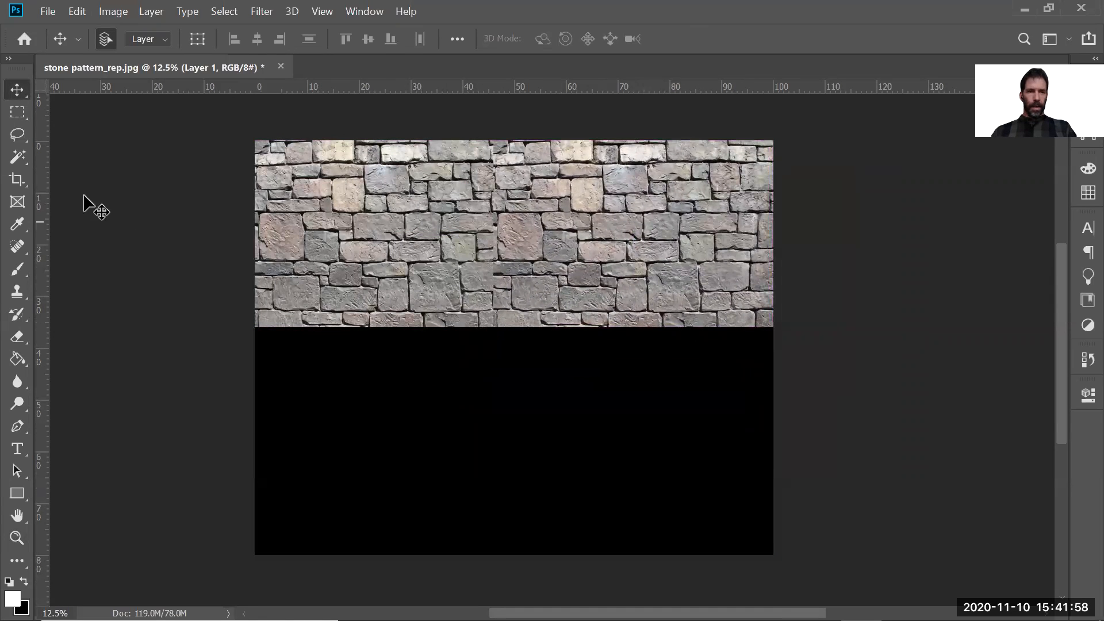
Flip the duplicated stone image horizontally with Free Transform
key(l)
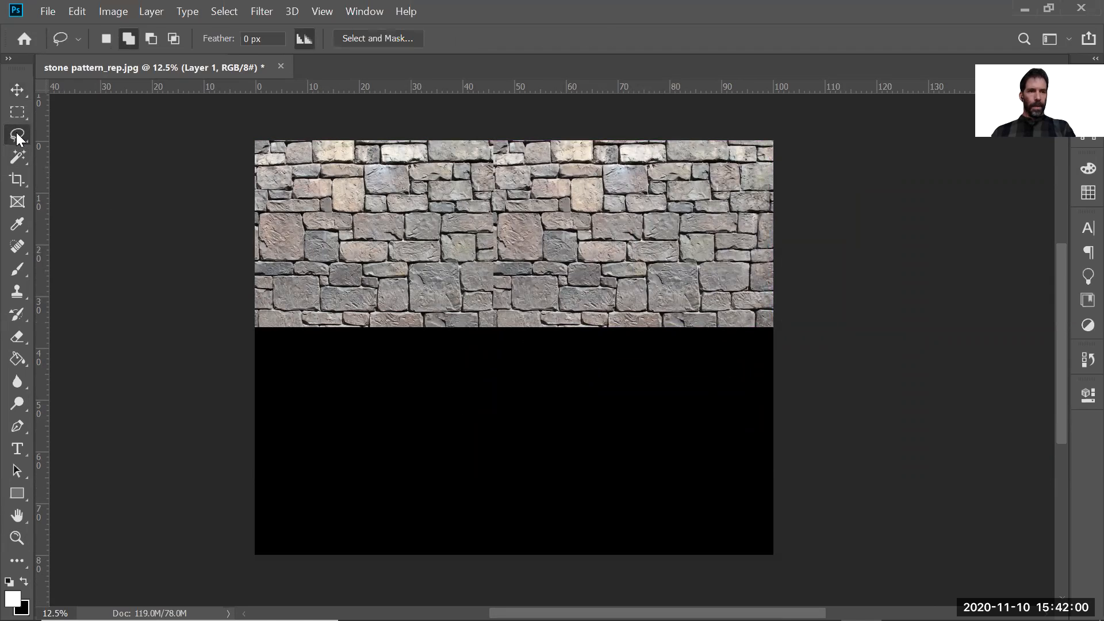
right_click(668, 229)
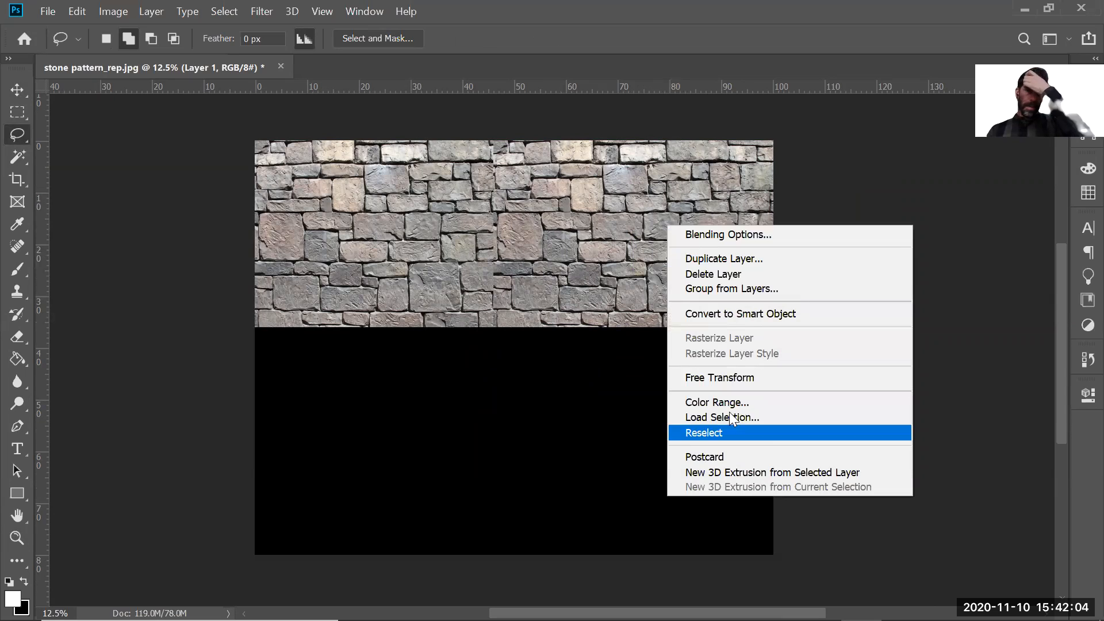
click(729, 379)
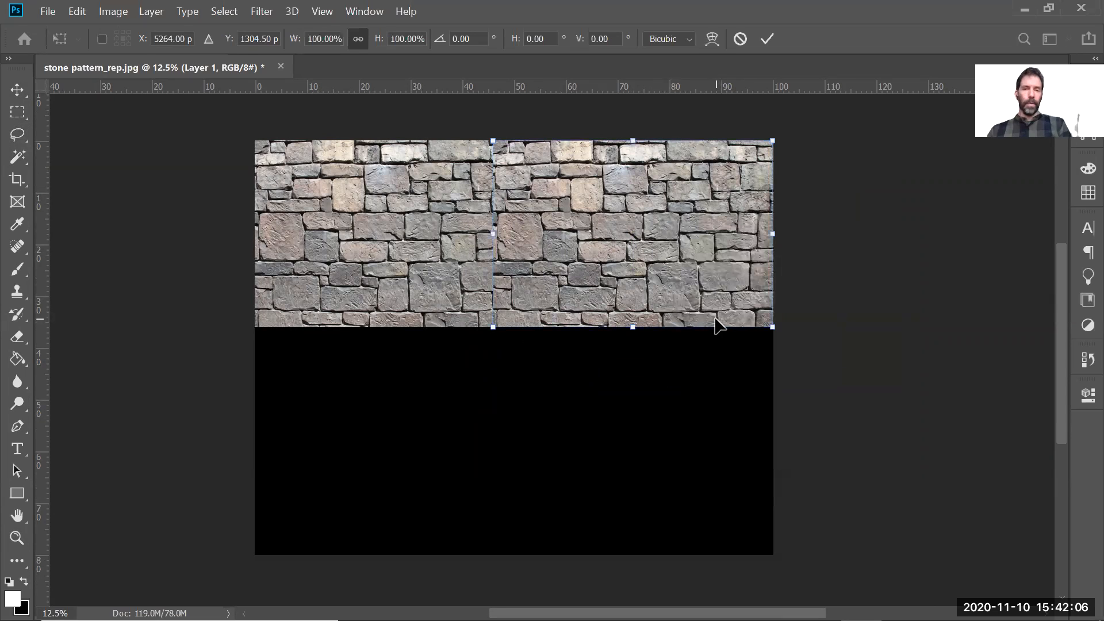
right_click(704, 262)
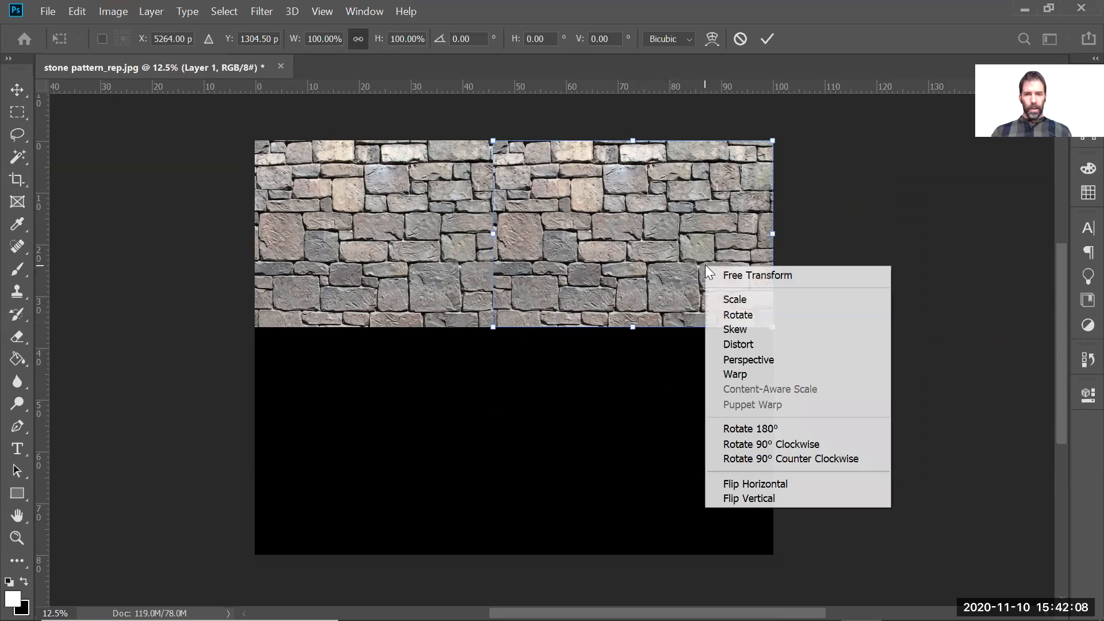
click(749, 485)
key(l)
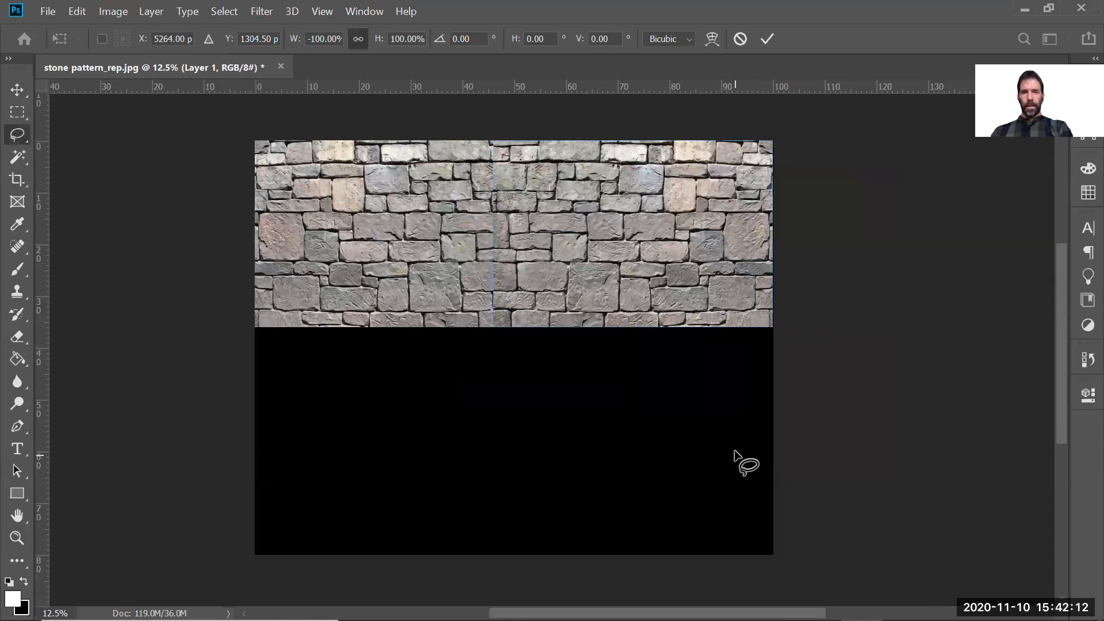
Try out horizontal positions for the mirrored copy against the original's right edge, and undo the last move
mouse_move(609, 285)
ctrl+mouse_down()
mouse_move(666, 279)
mouse_move(646, 278)
ctrl+mouse_up()
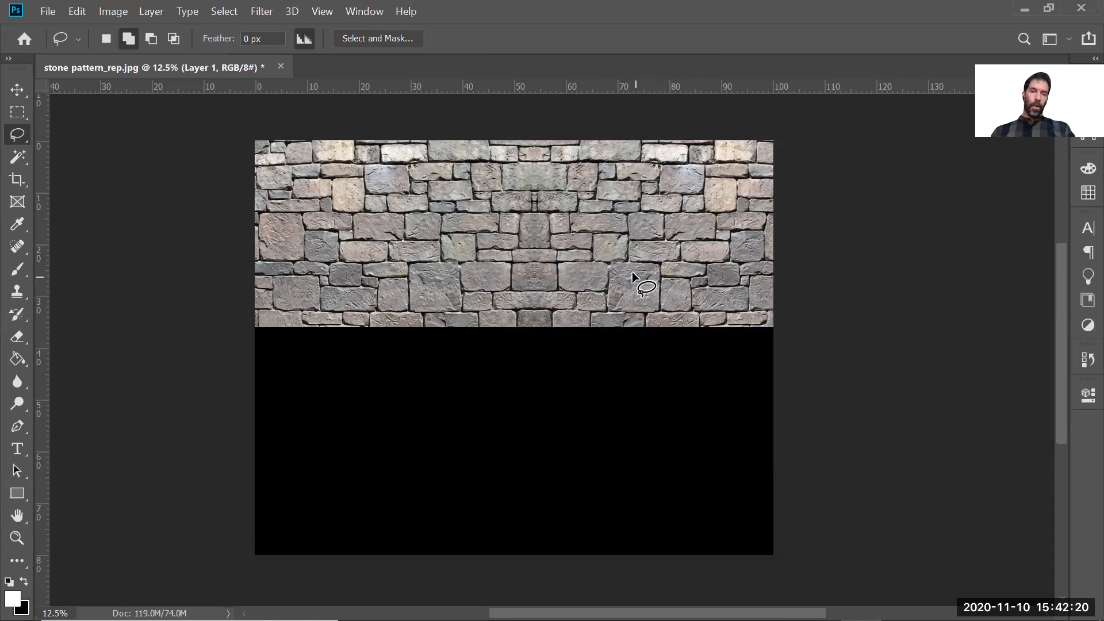
mouse_move(634, 272)
ctrl+mouse_down()
mouse_move(602, 385)
mouse_move(476, 469)
mouse_move(597, 356)
mouse_move(605, 276)
mouse_move(642, 267)
mouse_move(632, 267)
ctrl+mouse_up()
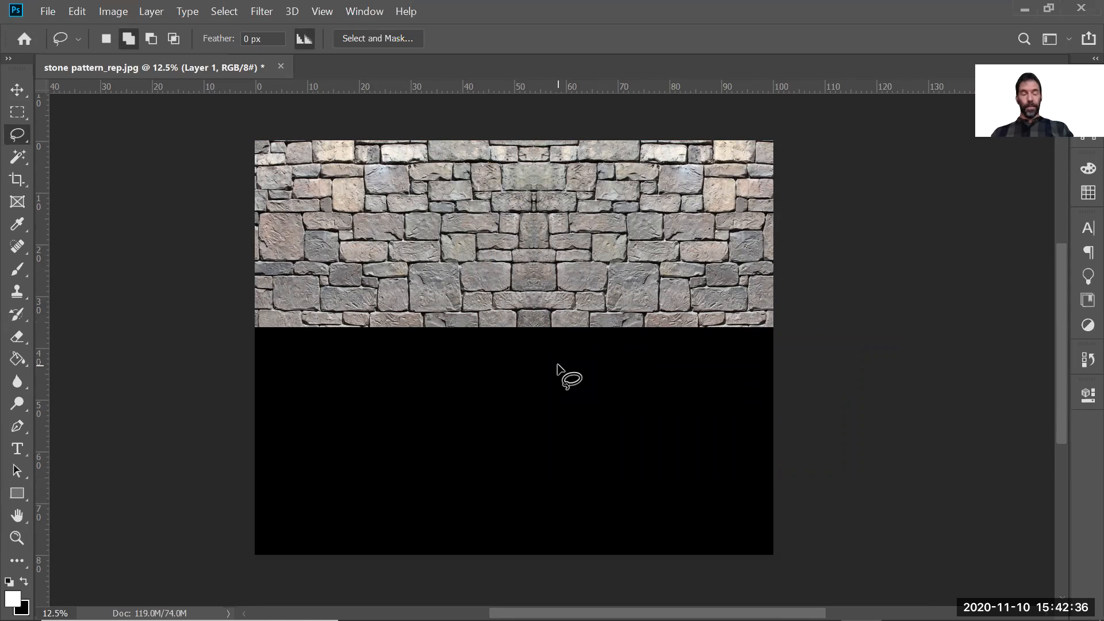
ctrl+drag(643, 258, 543, 276)
key(ctrl+z)
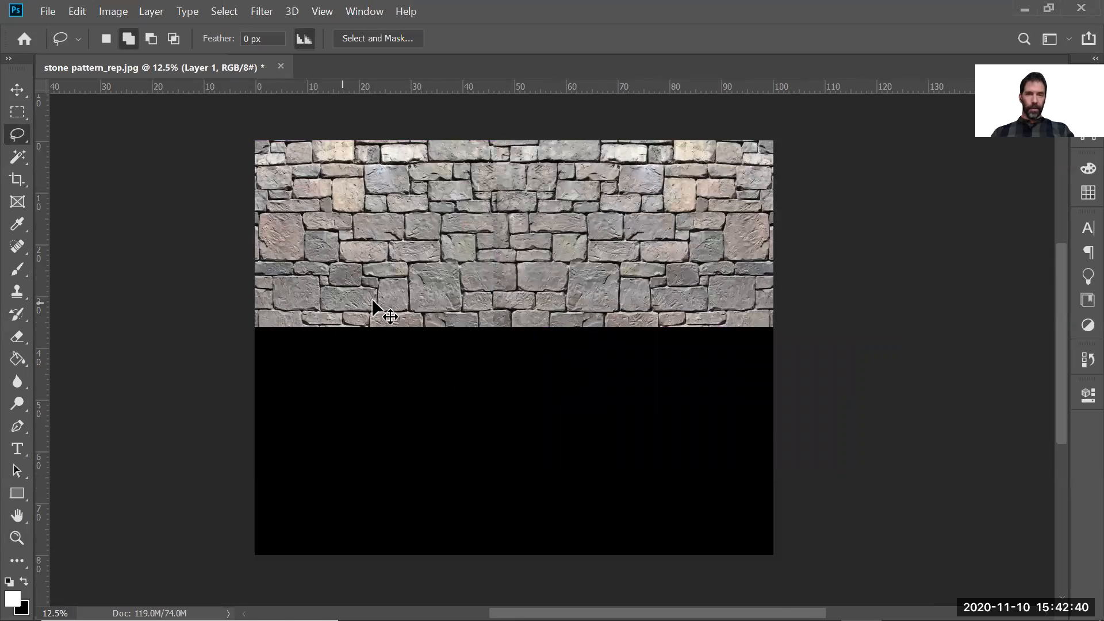
Move the mirrored copy down into the empty lower part of the canvas, clear of the original stone image
key(m)
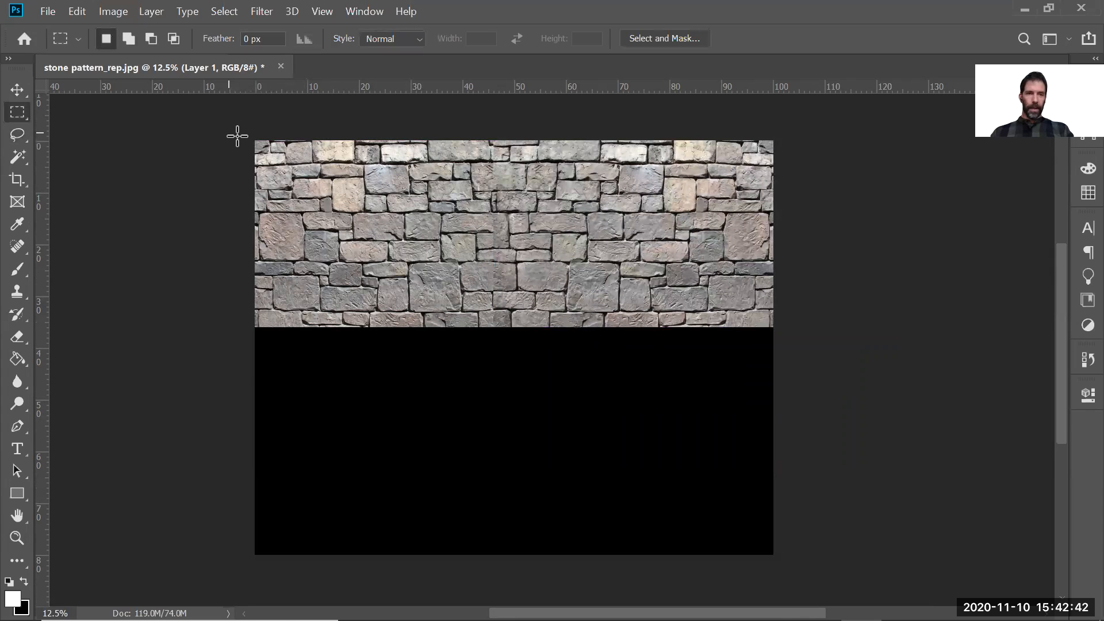
drag(267, 150, 553, 320)
ctrl+drag(629, 266, 536, 495)
Cut the original stone image out of the Background layer and paste it back as its own layer
drag(277, 160, 534, 327)
key(ctrl+x)
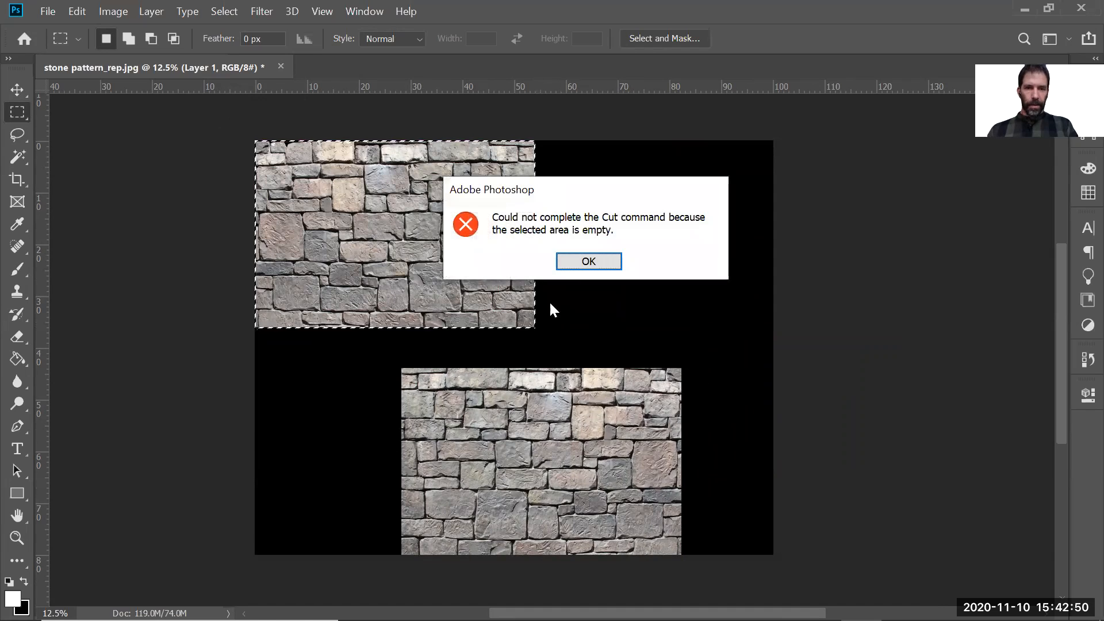
click(584, 258)
ctrl+right_click(441, 257)
click(447, 260)
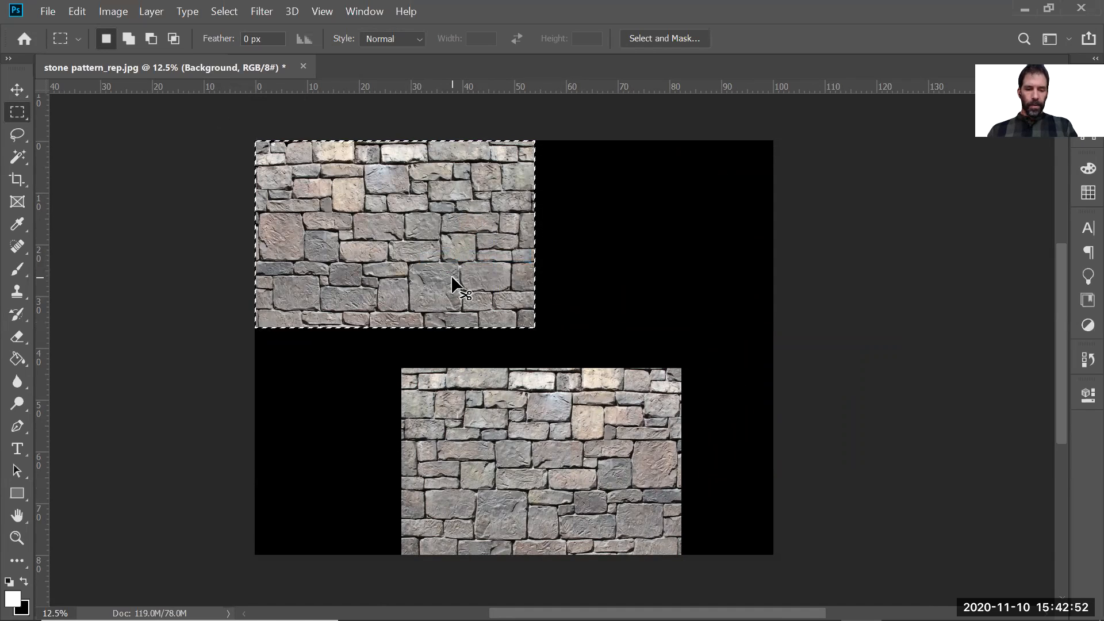
key(ctrl+x)
key(ctrl+v)
Align the pasted stone image with the canvas's upper-left corner and scale it proportionally to about 79%
ctrl+drag(465, 264, 358, 134)
key(ctrl+t)
drag(536, 329, 476, 289)
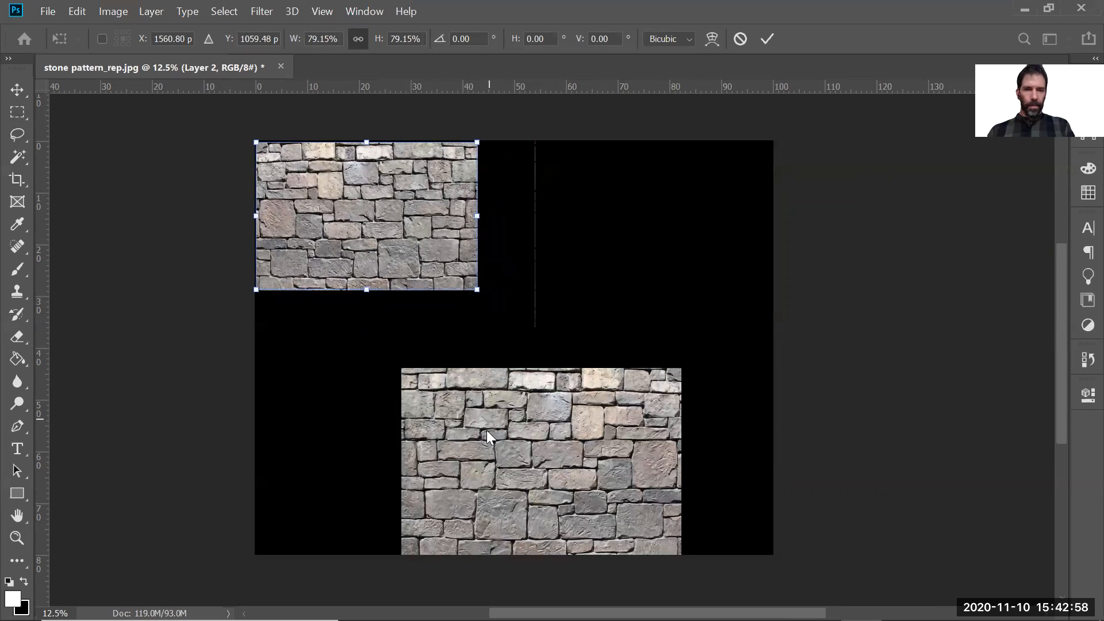
key(Return)
Place the mirrored copy flush against the first tile's right edge and scale it down to the same height
ctrl+drag(465, 446, 556, 162)
key(ctrl+t)
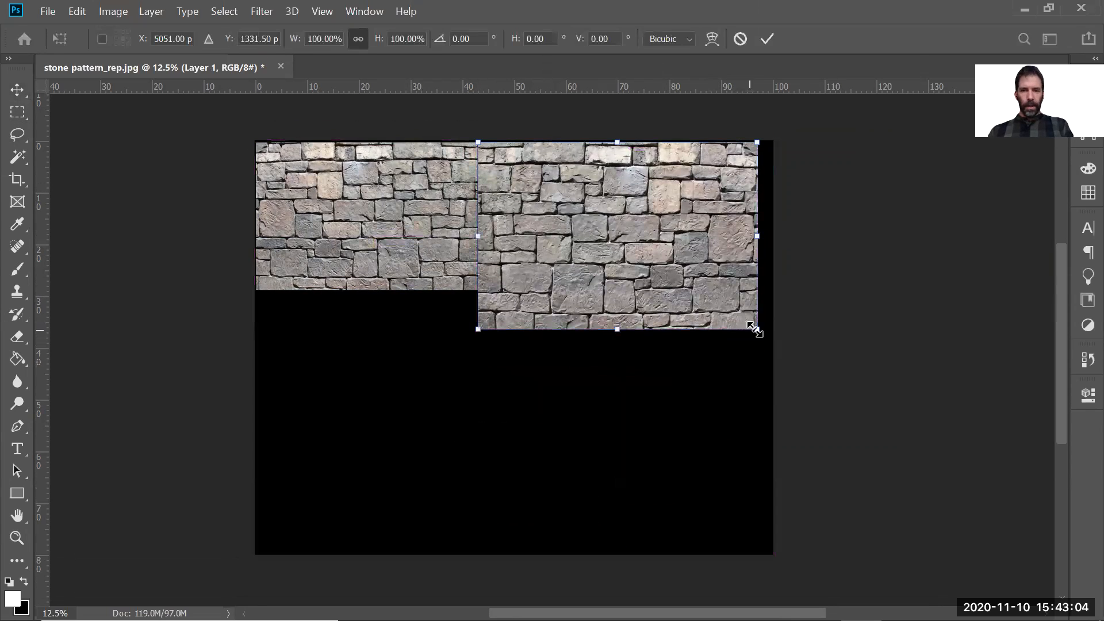
drag(729, 319, 680, 311)
key(Return)
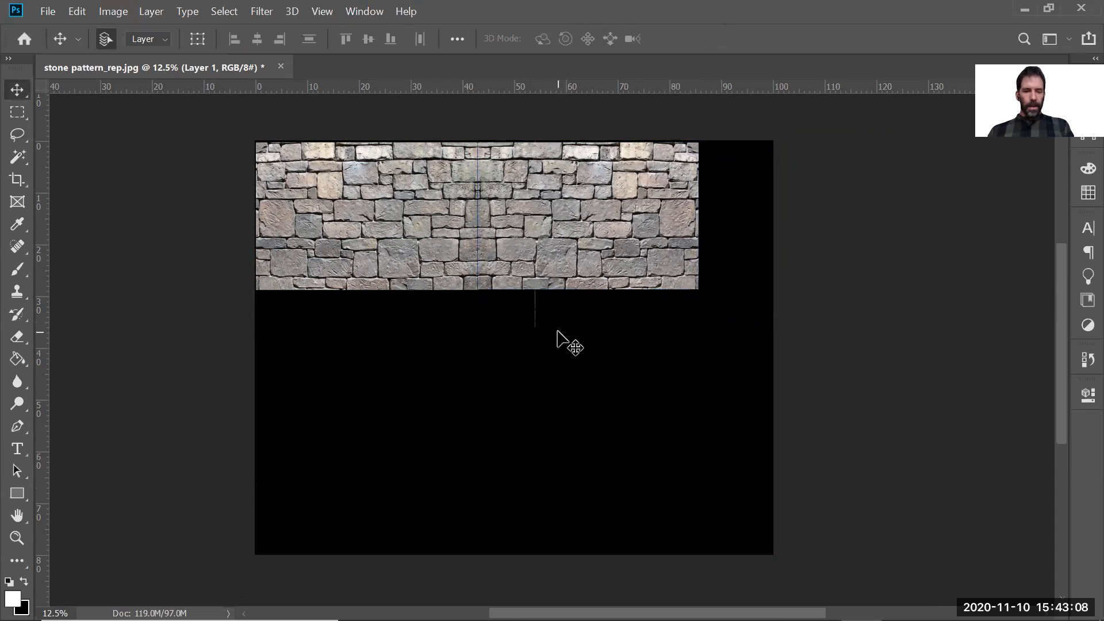
Paste another stone image beneath the first tile, flip it vertically and scale it to about 79.6%
key(ctrl+v)
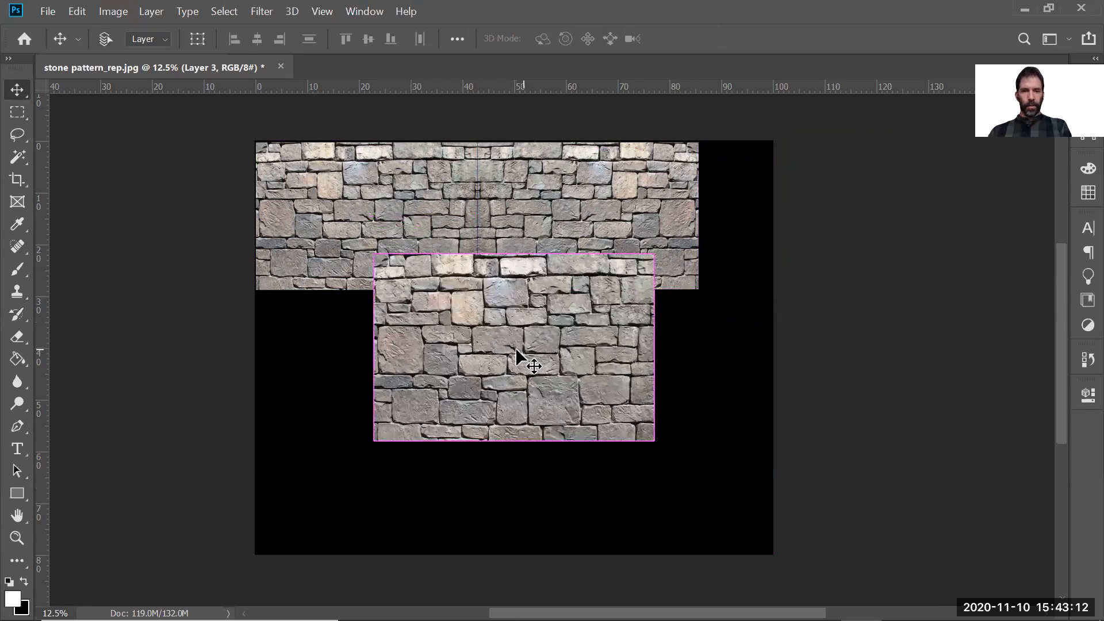
key(ctrl+t)
drag(401, 320, 326, 334)
right_click(327, 334)
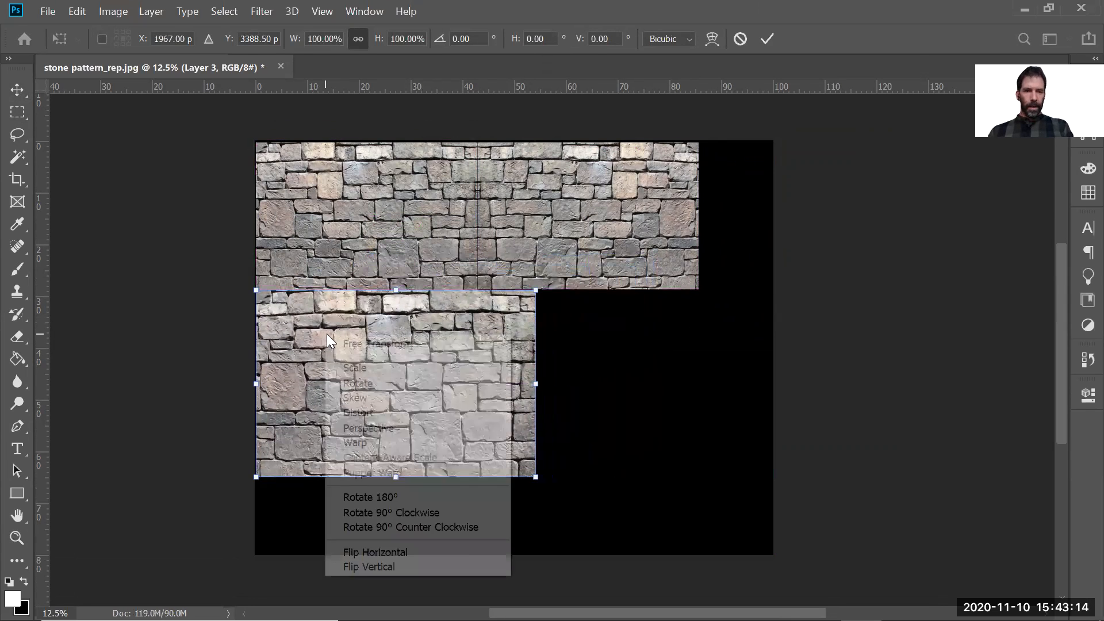
click(385, 566)
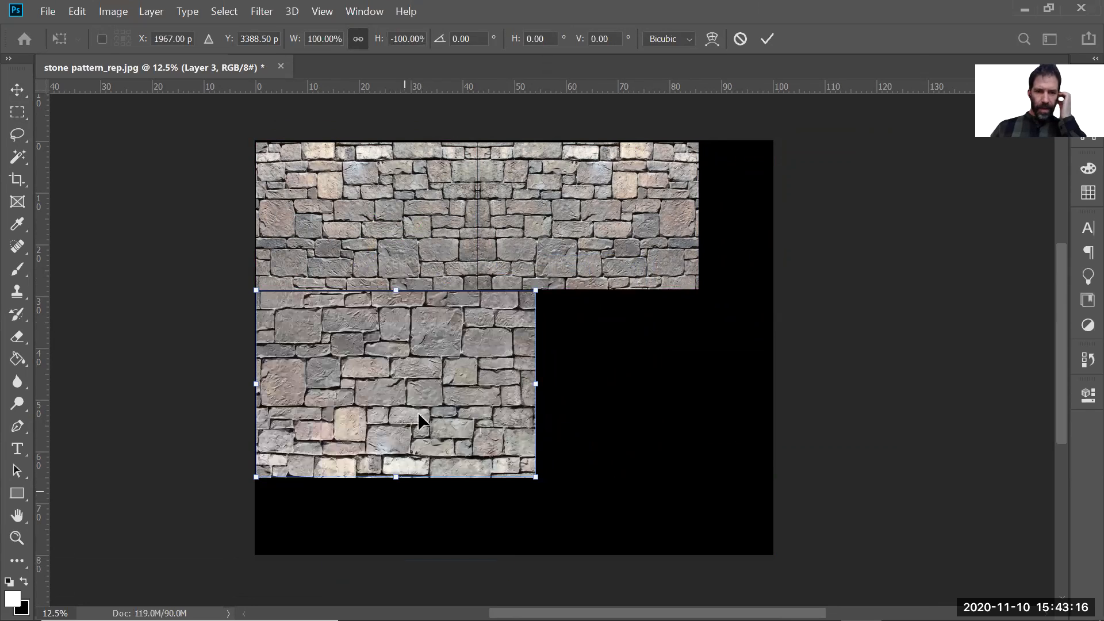
drag(536, 477, 468, 454)
key(Return)
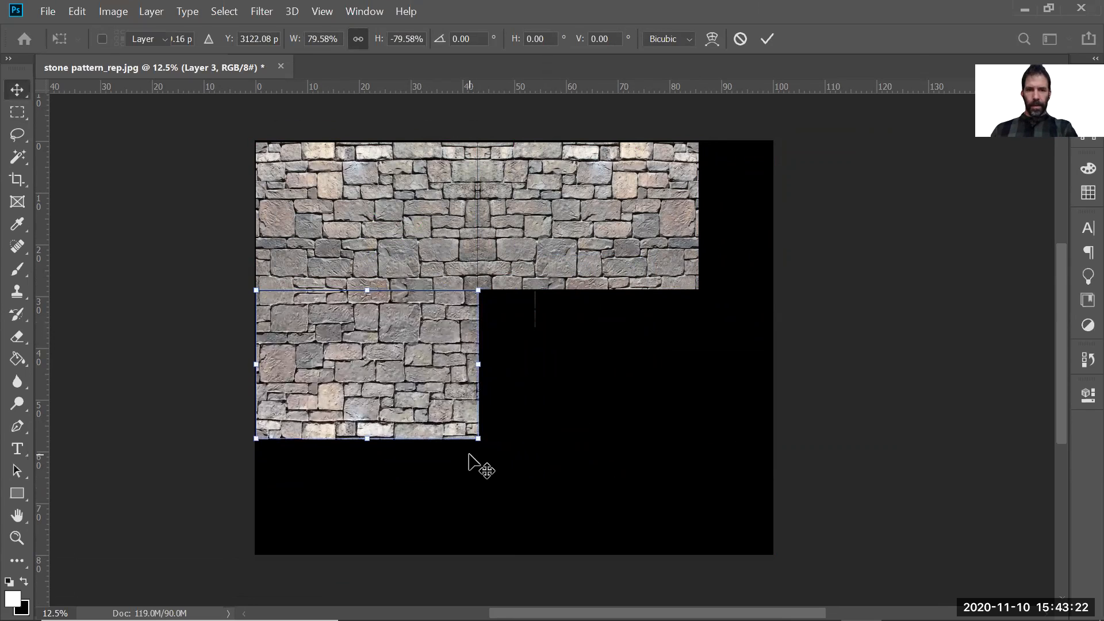
Add a fourth stone image as a new layer and flip it both horizontally and vertically
click(435, 362)
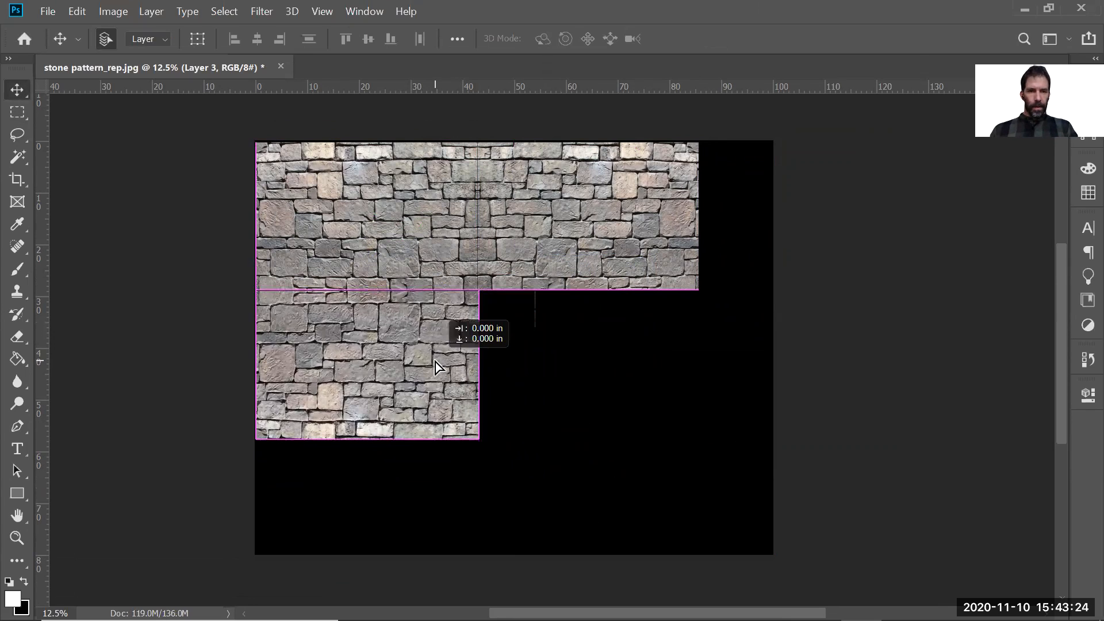
alt+drag(422, 348, 528, 331)
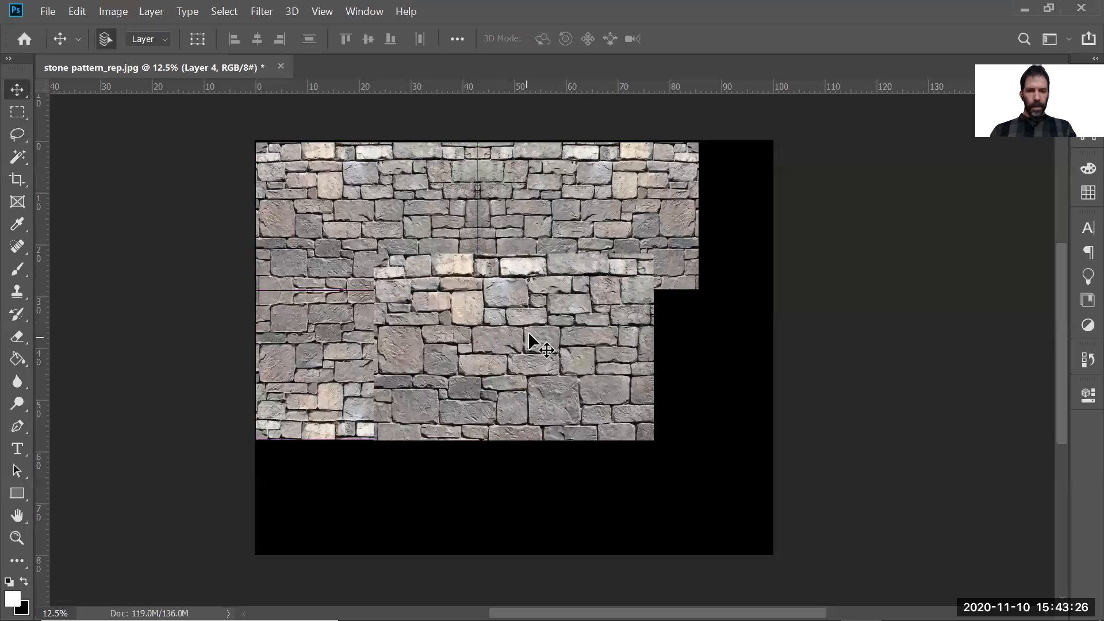
key(ctrl+t)
right_click(525, 334)
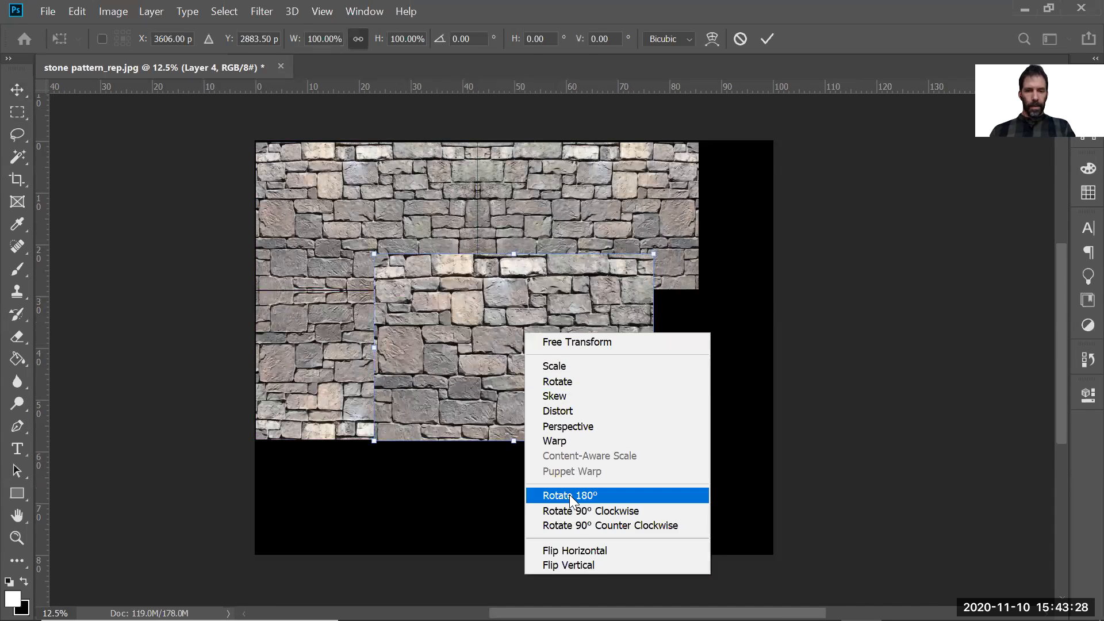
click(577, 549)
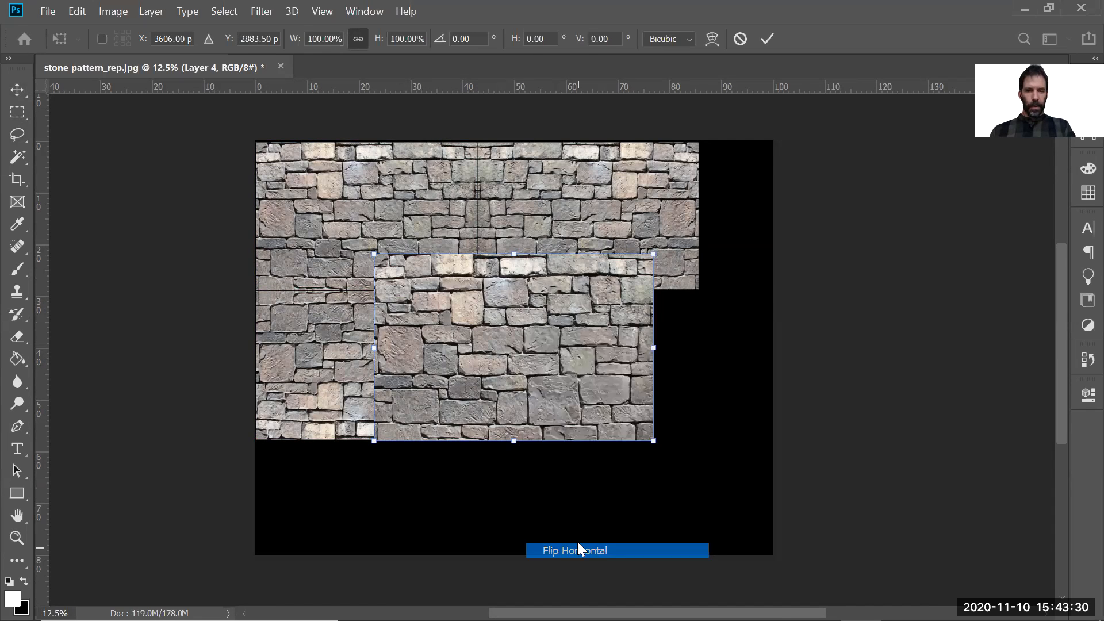
right_click(571, 352)
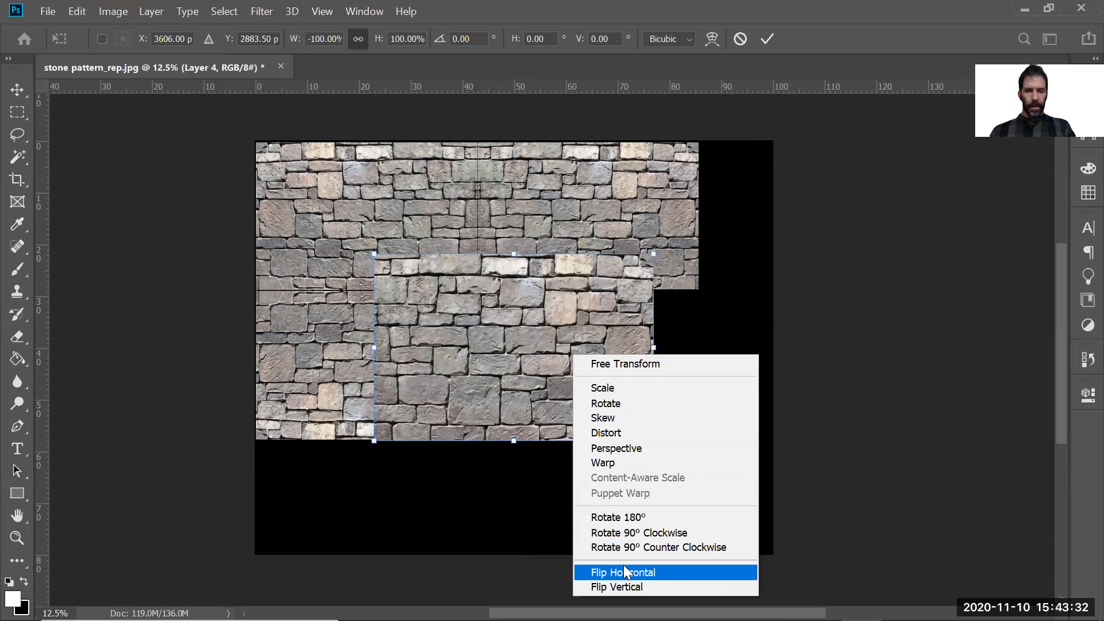
click(632, 585)
key(Return)
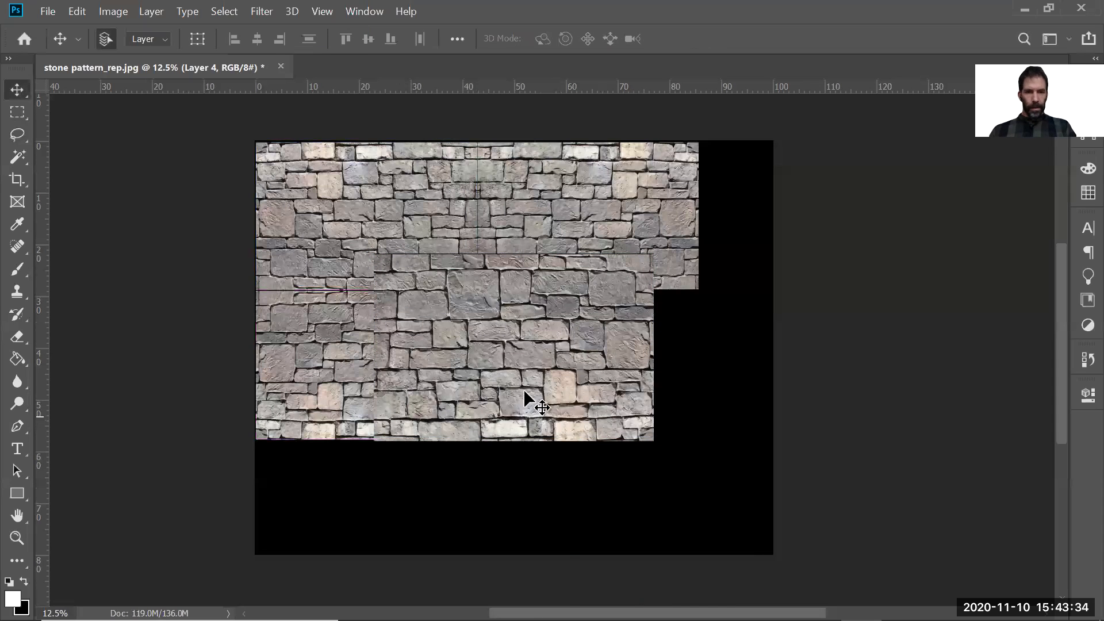
Place the fourth tile in the lower-right gap of the grid and scale it down to match its neighbours
drag(505, 355, 617, 395)
key(ctrl+t)
drag(759, 478, 693, 449)
key(Return)
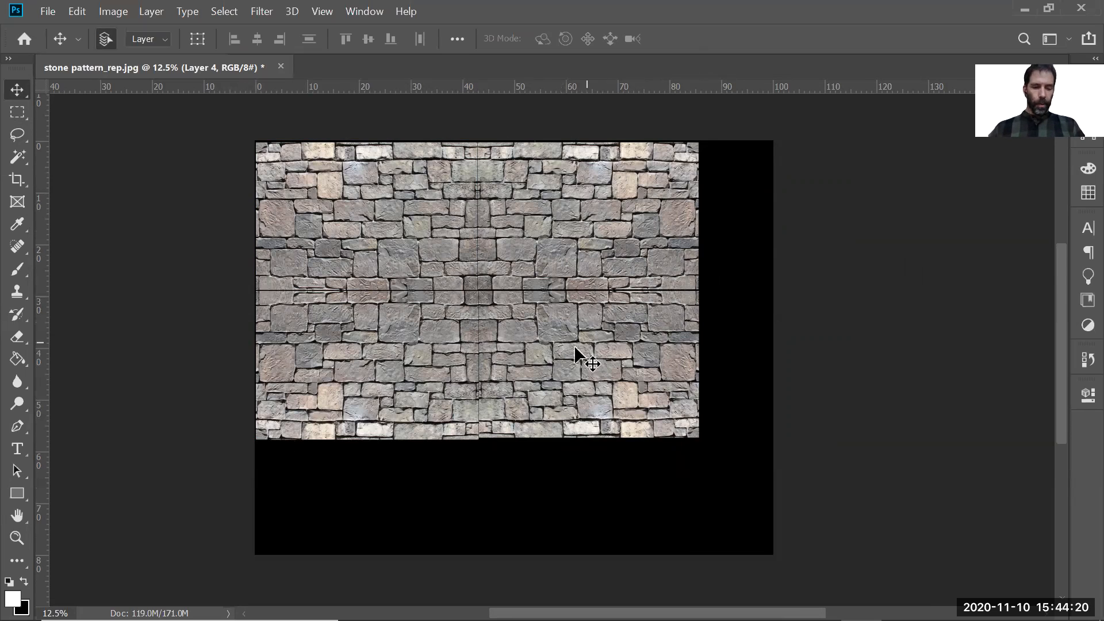
Shift the upper-right, lower-left and lower-right tiles inward so they overlap their neighbours, and inspect the seams up close
drag(524, 220, 498, 223)
drag(377, 326, 361, 309)
mouse_move(535, 327)
mouse_down()
mouse_move(533, 313)
mouse_move(505, 316)
mouse_move(523, 343)
mouse_up()
key(z)
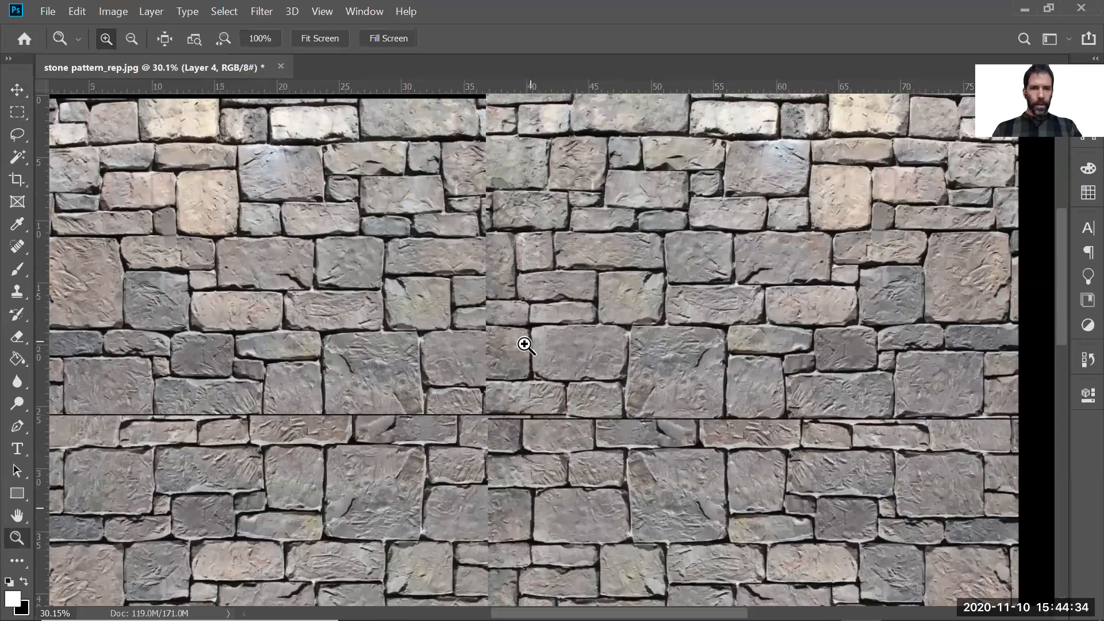
key(alt)
alt+click(561, 279)
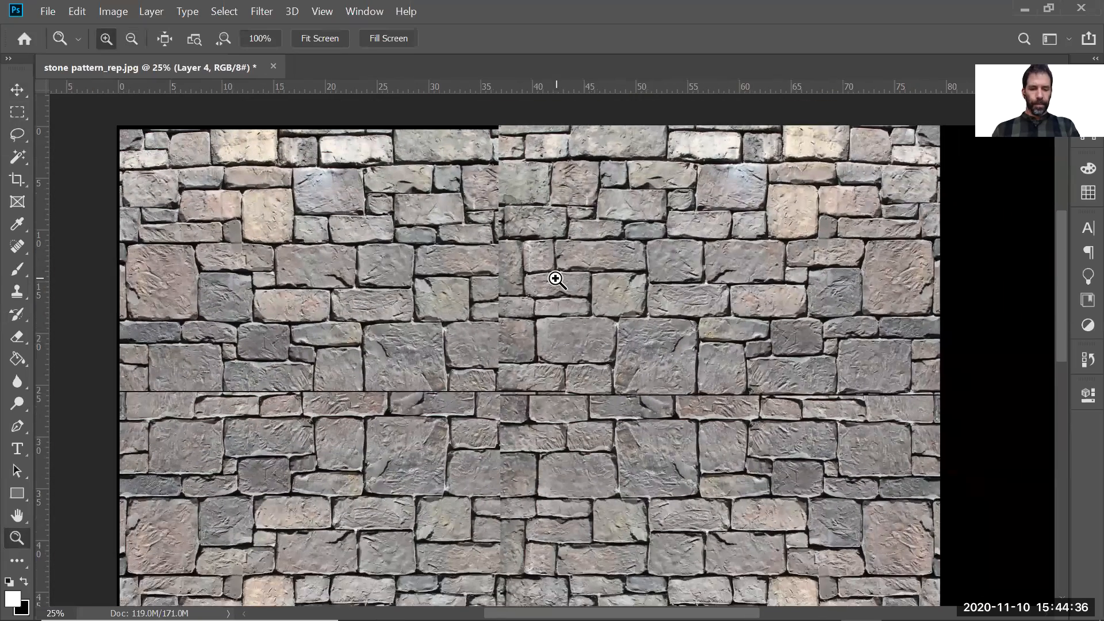
Set the Eraser's Soft Round brush to 275 px and make the upper-right tile's layer, Layer 1, active
key(b)
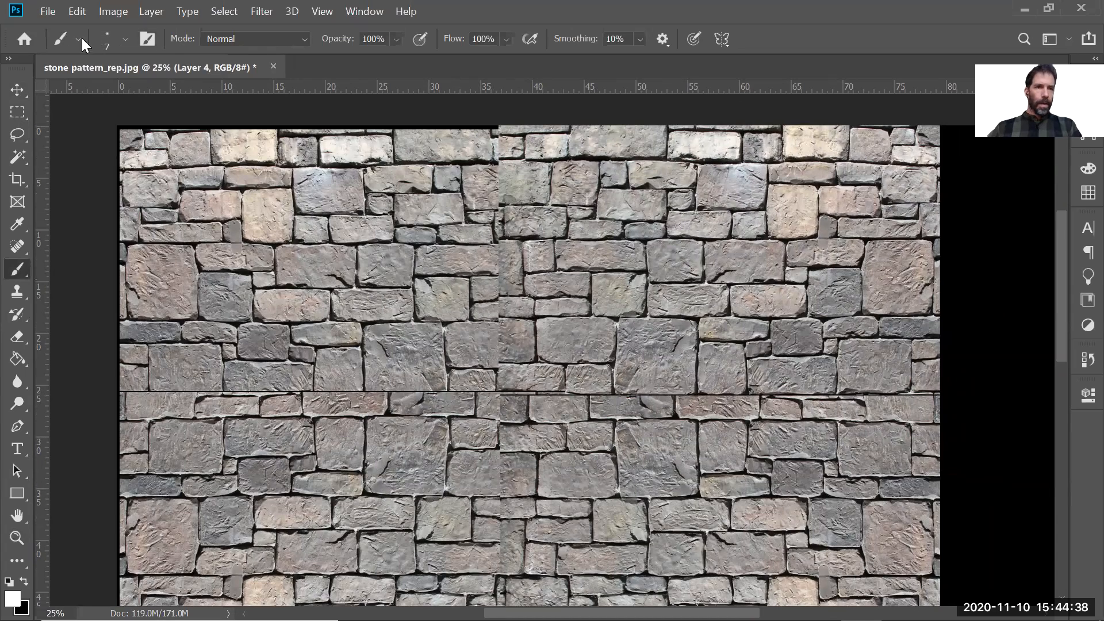
key(e)
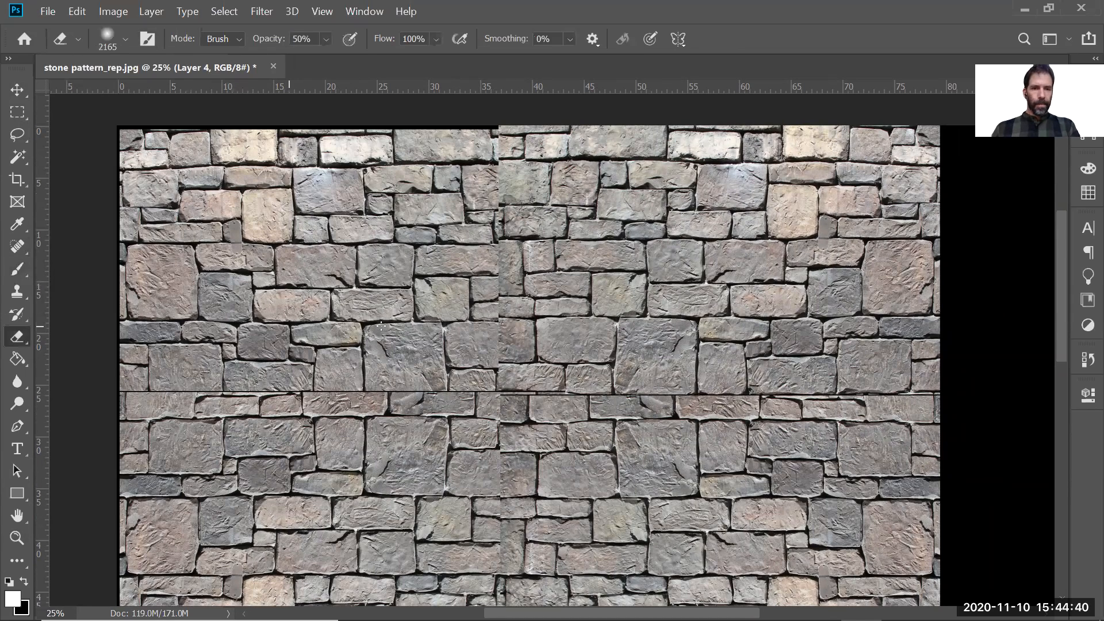
right_click(547, 308)
drag(666, 354, 662, 353)
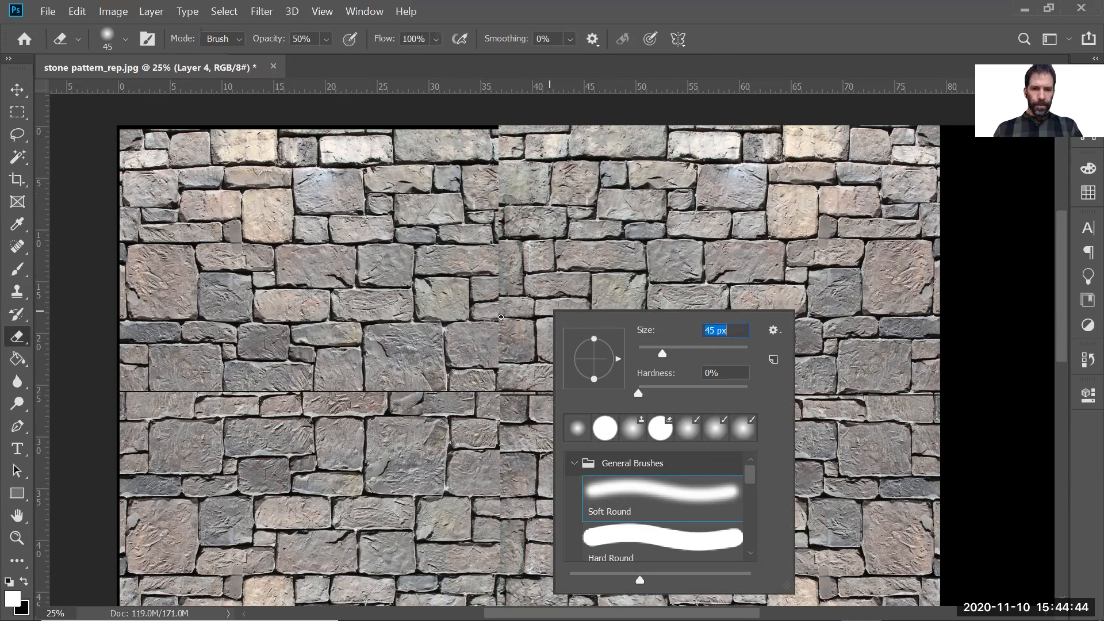
drag(662, 355, 693, 358)
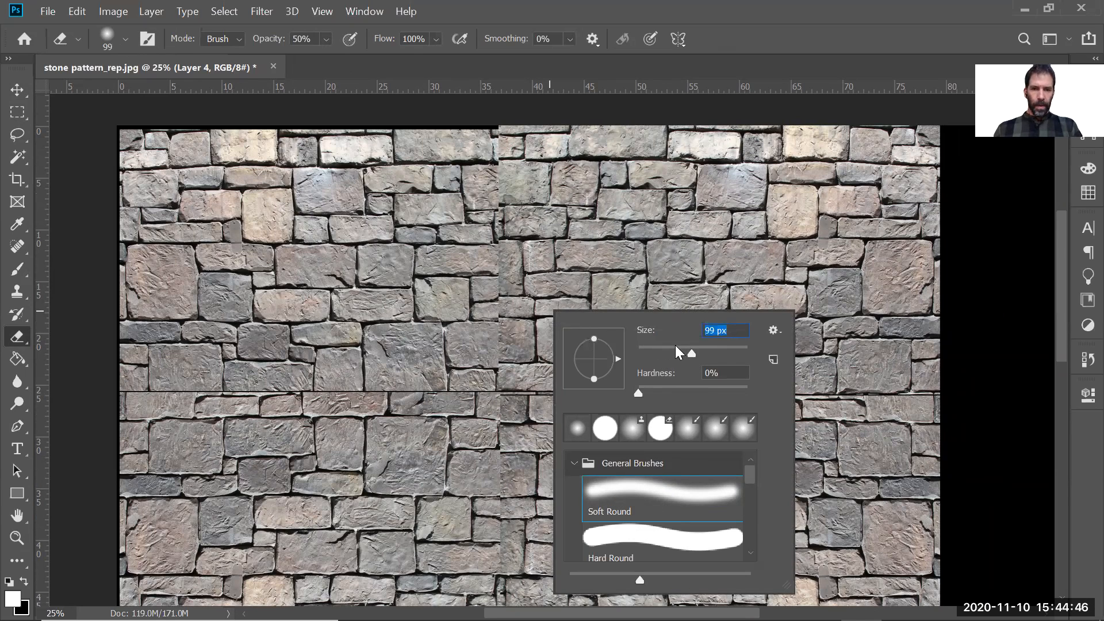
drag(722, 353, 724, 353)
click(498, 336)
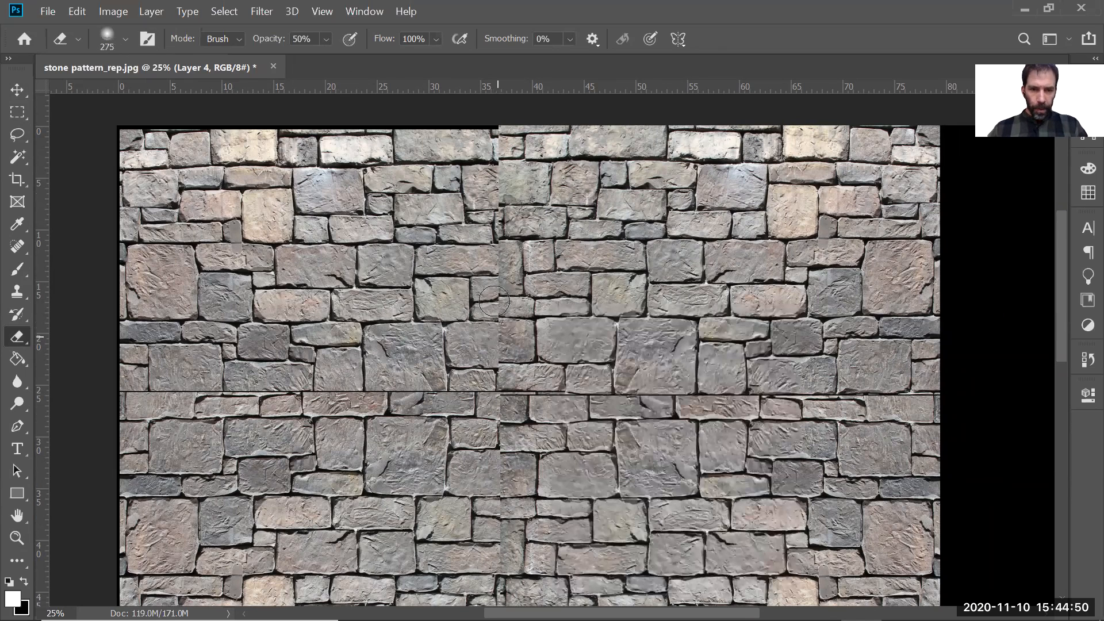
ctrl+right_click(564, 216)
click(582, 229)
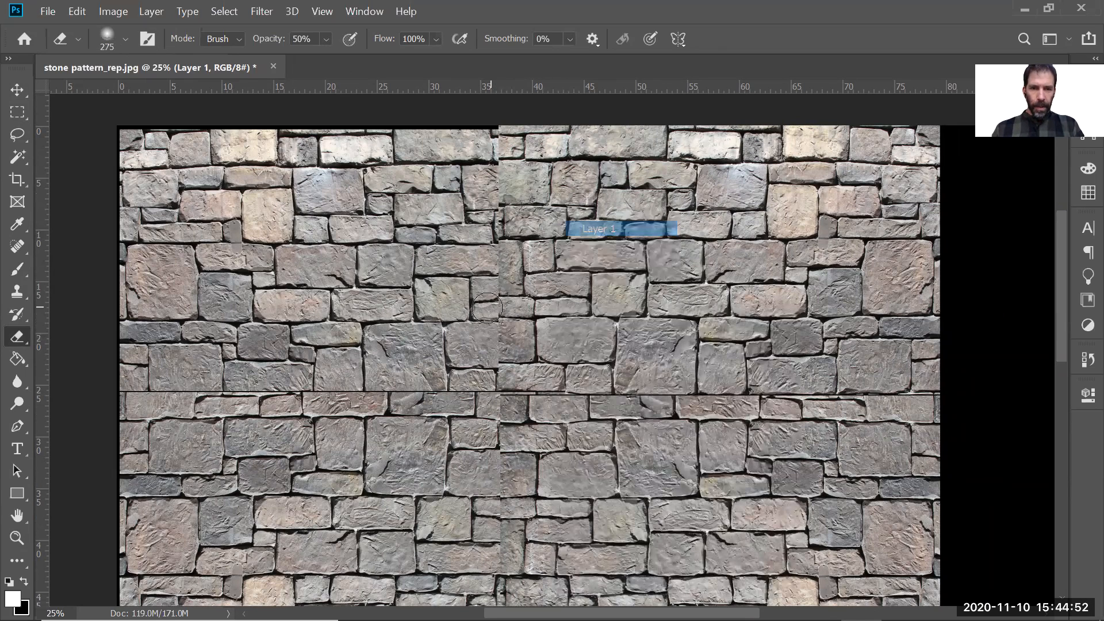
Erase the left edge of the upper-right tile with the Eraser at 100% opacity and shift the tile slightly left and down to align its stones
drag(496, 246, 496, 121)
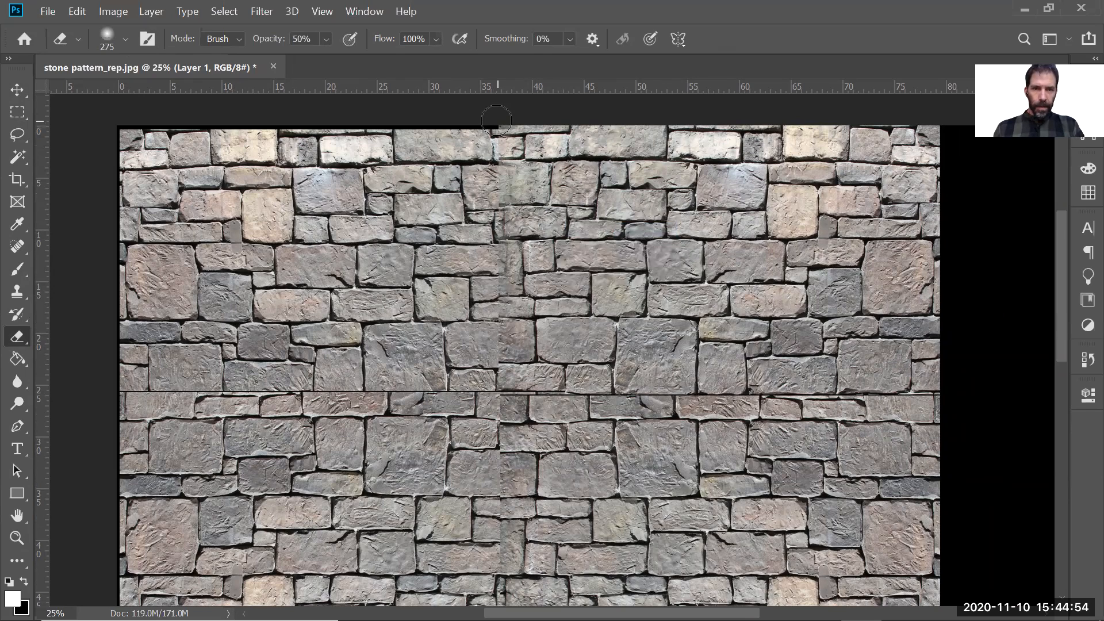
click(326, 39)
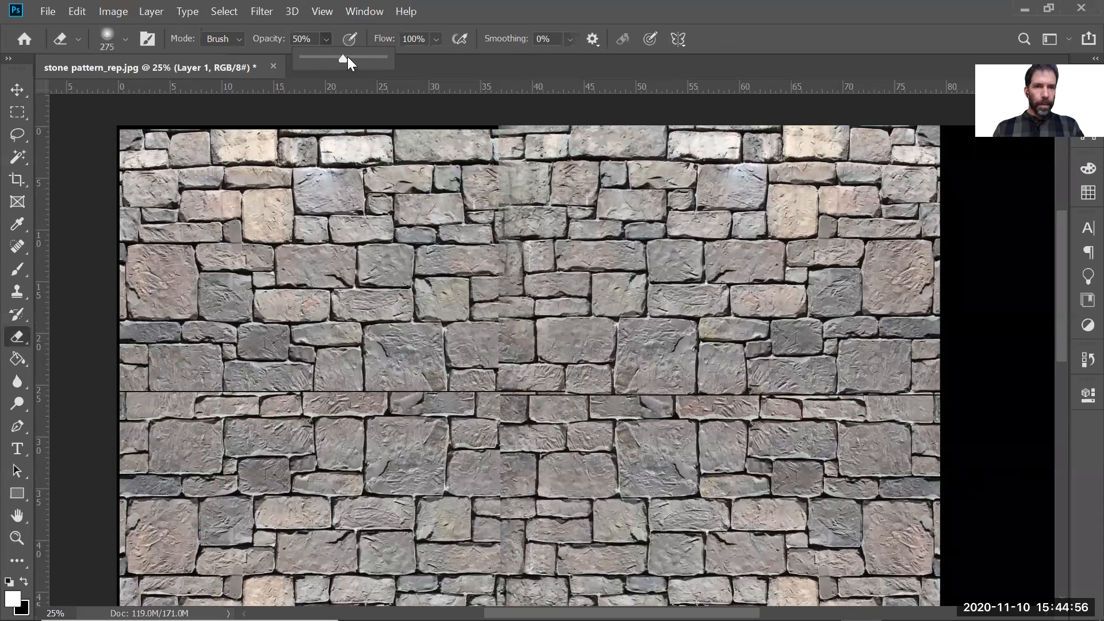
drag(501, 128, 498, 397)
ctrl+drag(604, 342, 596, 344)
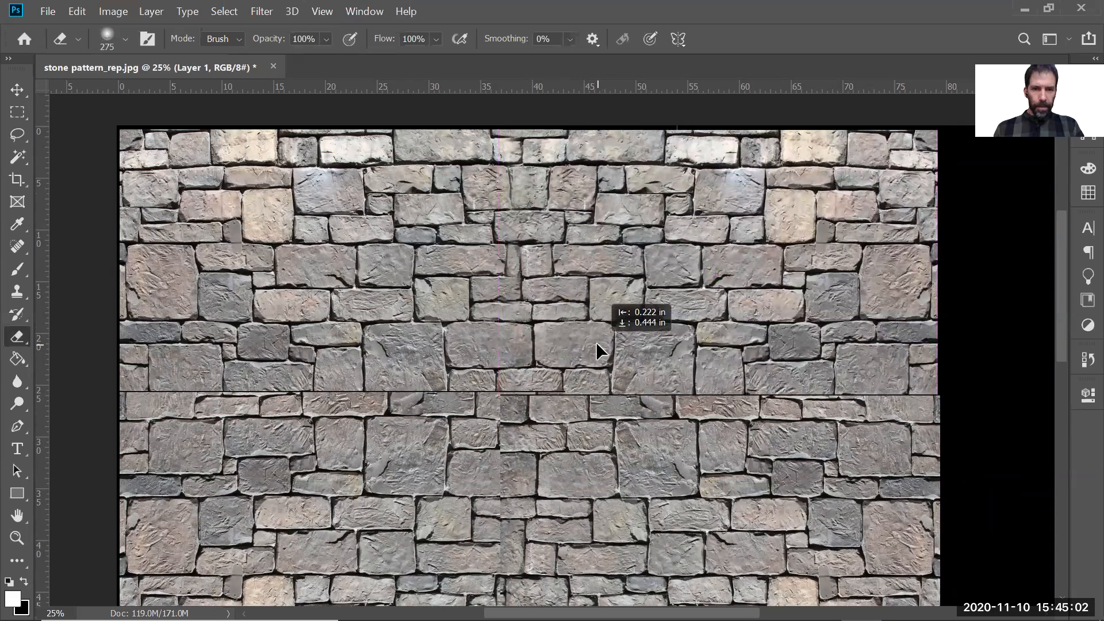
Erase the top edge of the lower-left tile, Layer 3, and shift it up until its stones blend with the tile above
scroll(517, 414, down, 3)
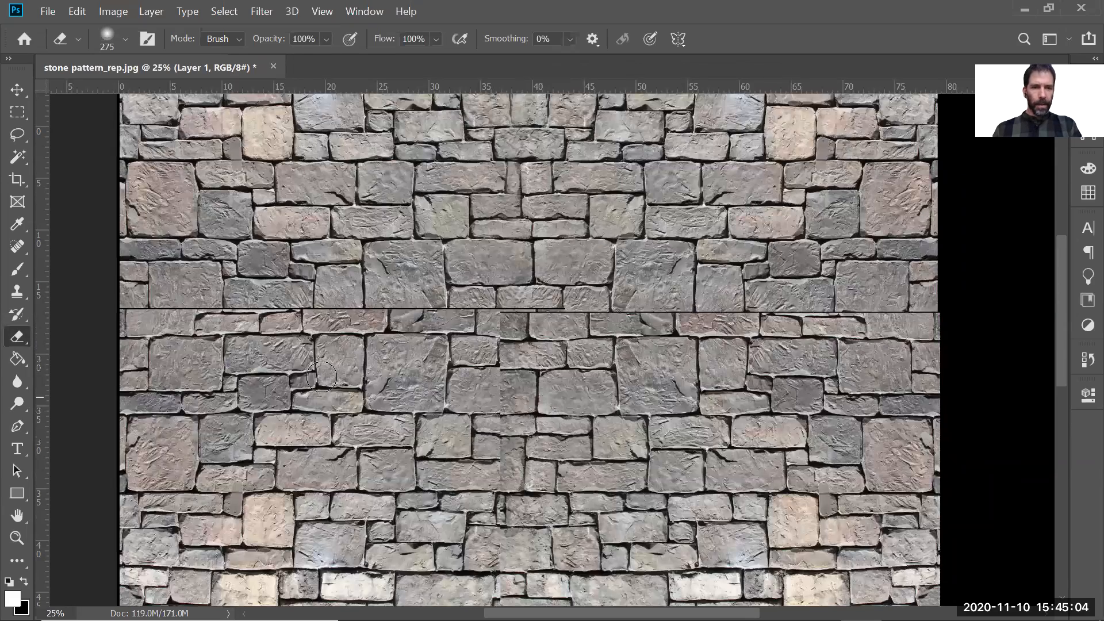
ctrl+right_click(265, 373)
click(296, 377)
drag(124, 304, 511, 307)
ctrl+drag(403, 393, 401, 382)
mouse_move(137, 307)
mouse_down()
mouse_move(494, 306)
mouse_move(151, 305)
mouse_up()
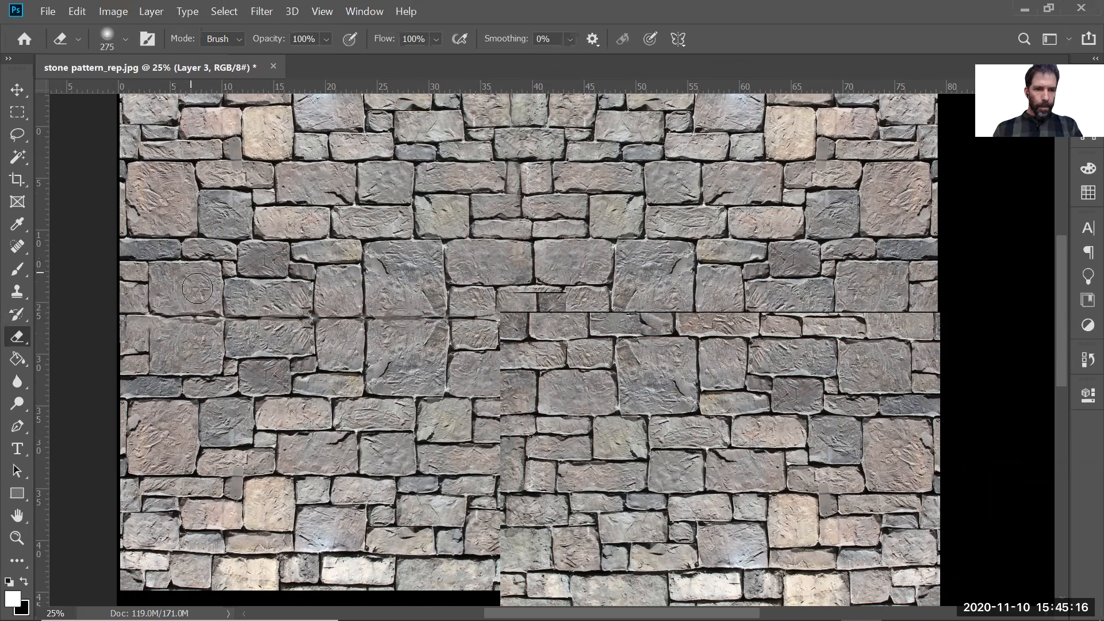
ctrl+drag(368, 368, 366, 329)
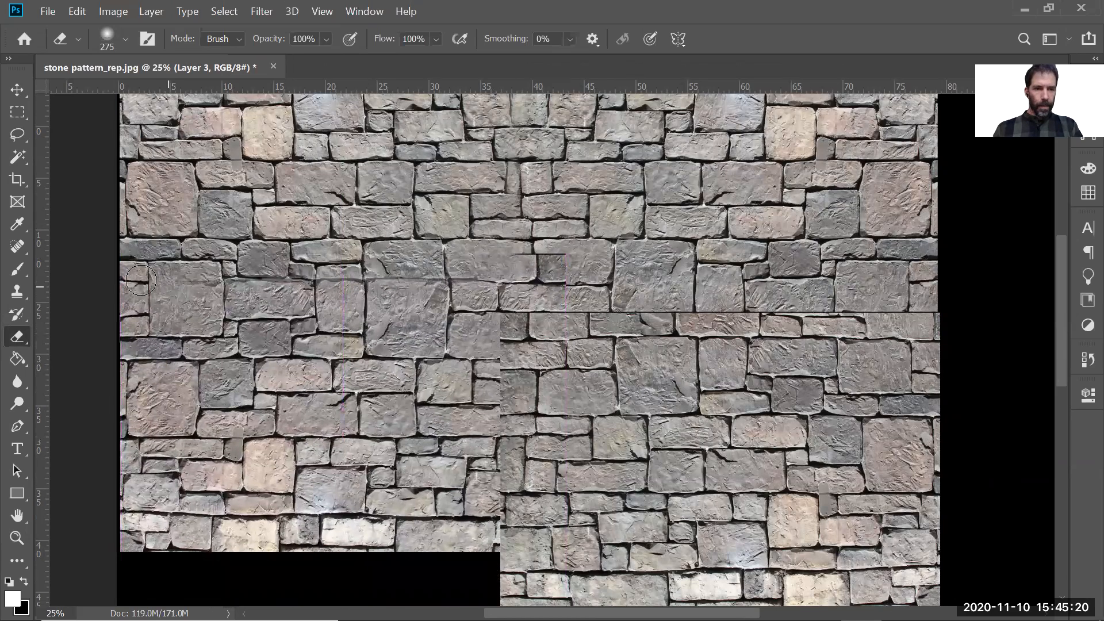
mouse_move(171, 276)
mouse_down()
mouse_move(437, 280)
mouse_move(419, 273)
mouse_up()
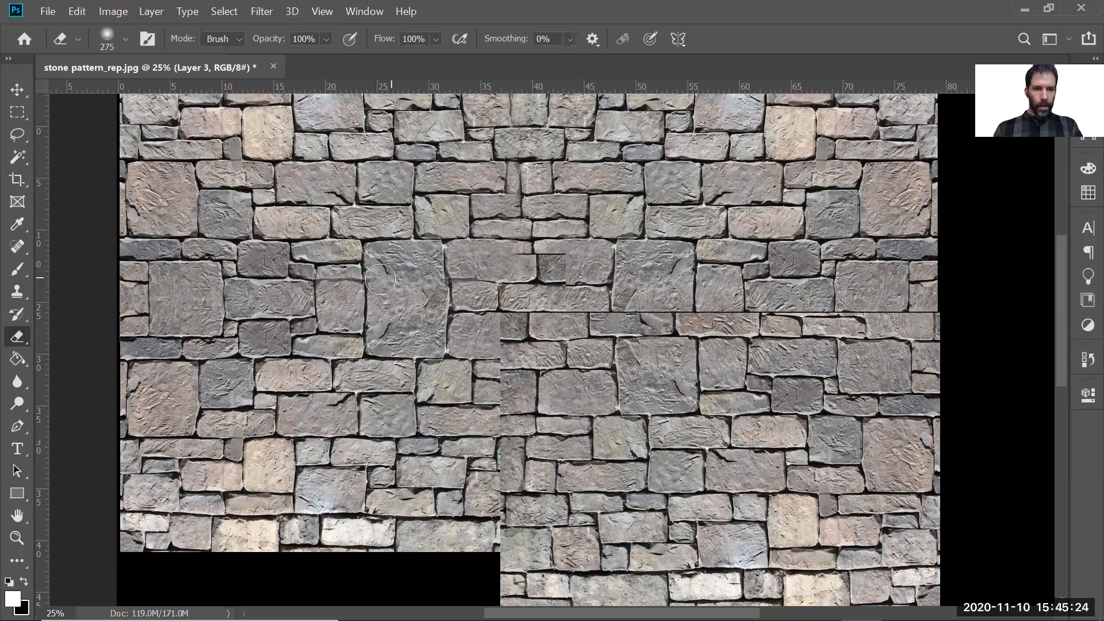
Shift the lower-right tile, Layer 4, slightly left and down and erase its top and left edges to blend the seams
ctrl+right_click(661, 362)
click(679, 370)
mouse_move(635, 390)
ctrl+mouse_down()
mouse_move(632, 350)
mouse_move(634, 459)
mouse_move(633, 404)
ctrl+mouse_up()
drag(539, 315, 944, 313)
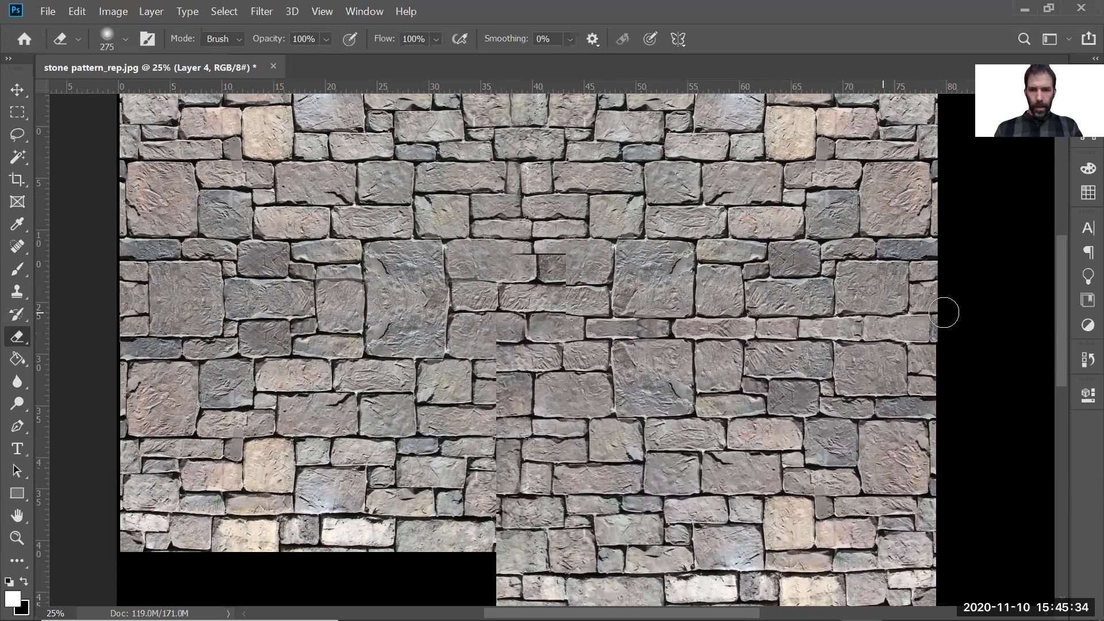
mouse_move(495, 313)
mouse_down()
mouse_move(506, 514)
mouse_move(523, 345)
mouse_move(515, 328)
mouse_up()
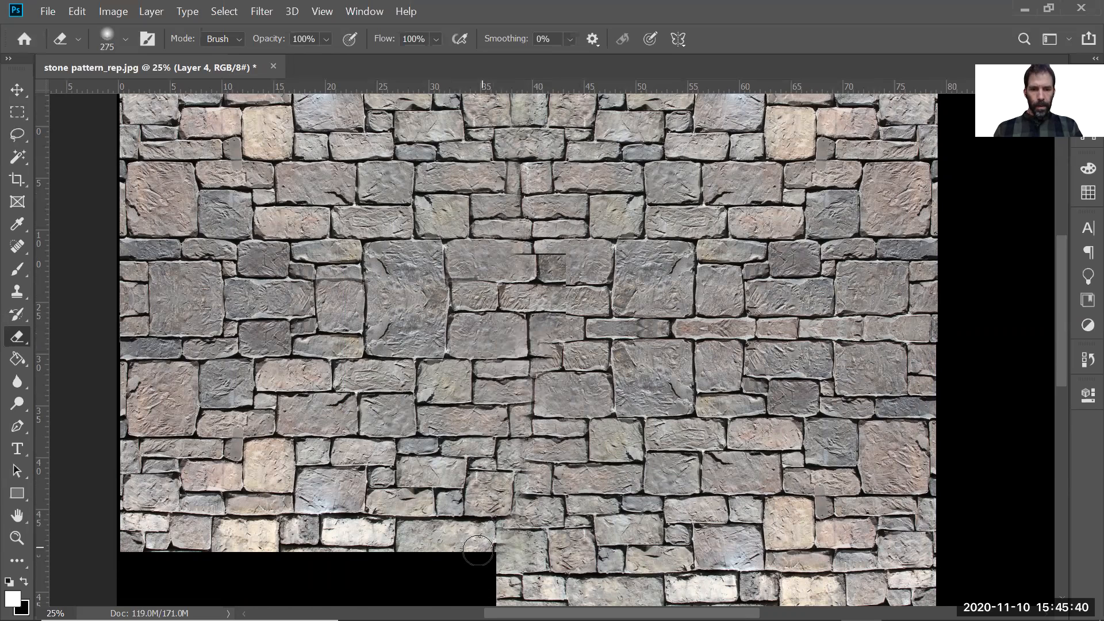
Crop the canvas to the rectangle fully covered by stone, cutting off the black areas and the lower-right tile's overhang
key(z)
right_click(518, 406)
click(563, 415)
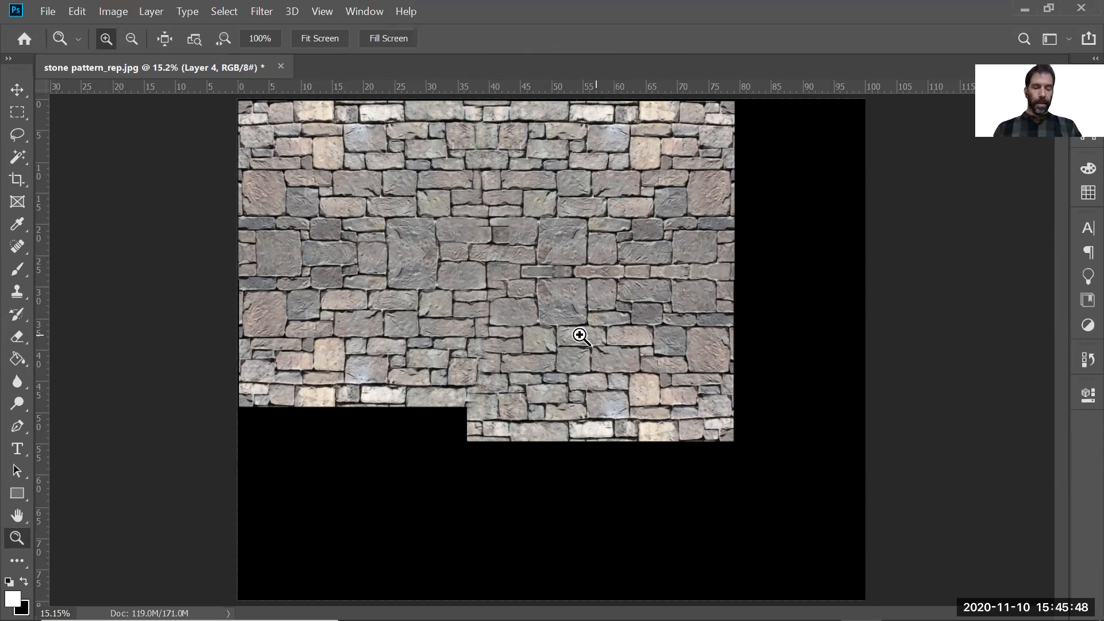
key(c)
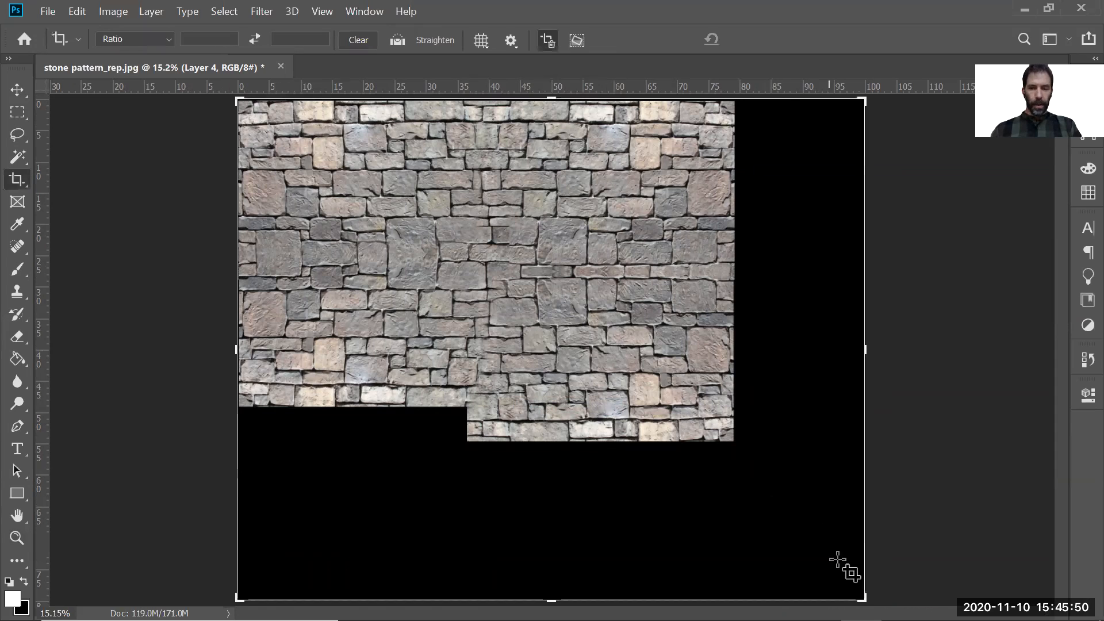
drag(862, 598, 792, 504)
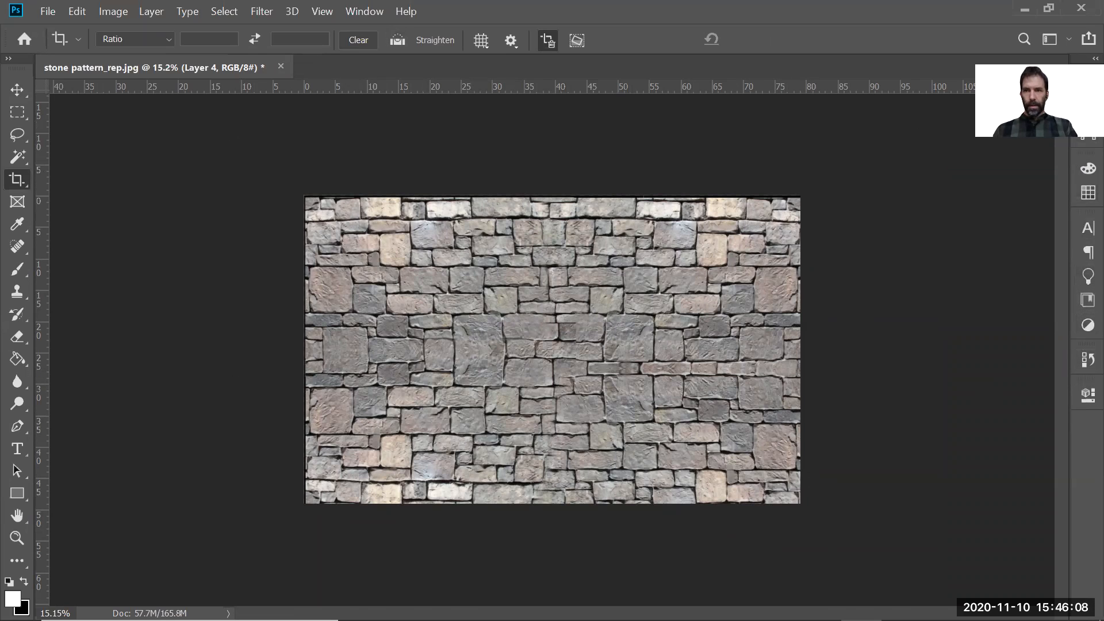
Flatten all tile layers into a single background and save stone pattern_rep.jpg
click(1088, 87)
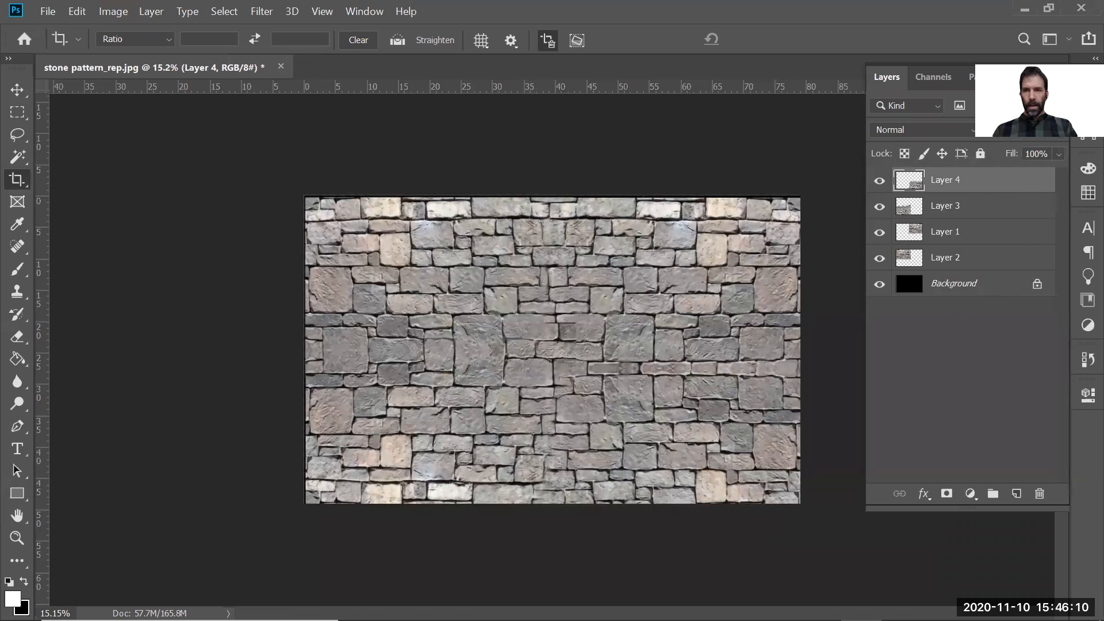
click(1059, 76)
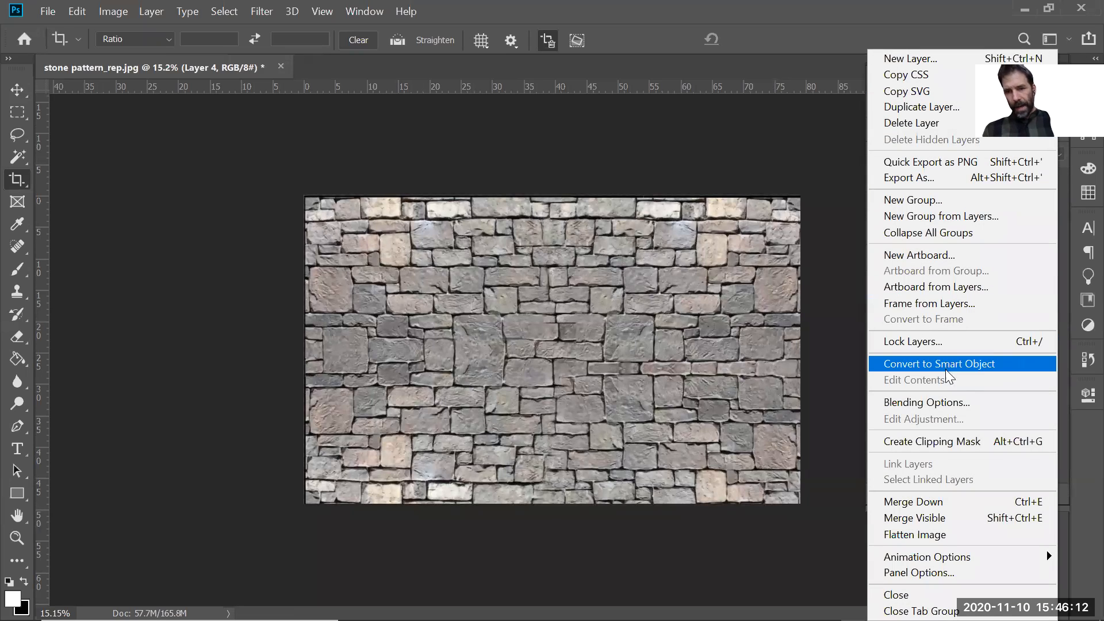
click(927, 535)
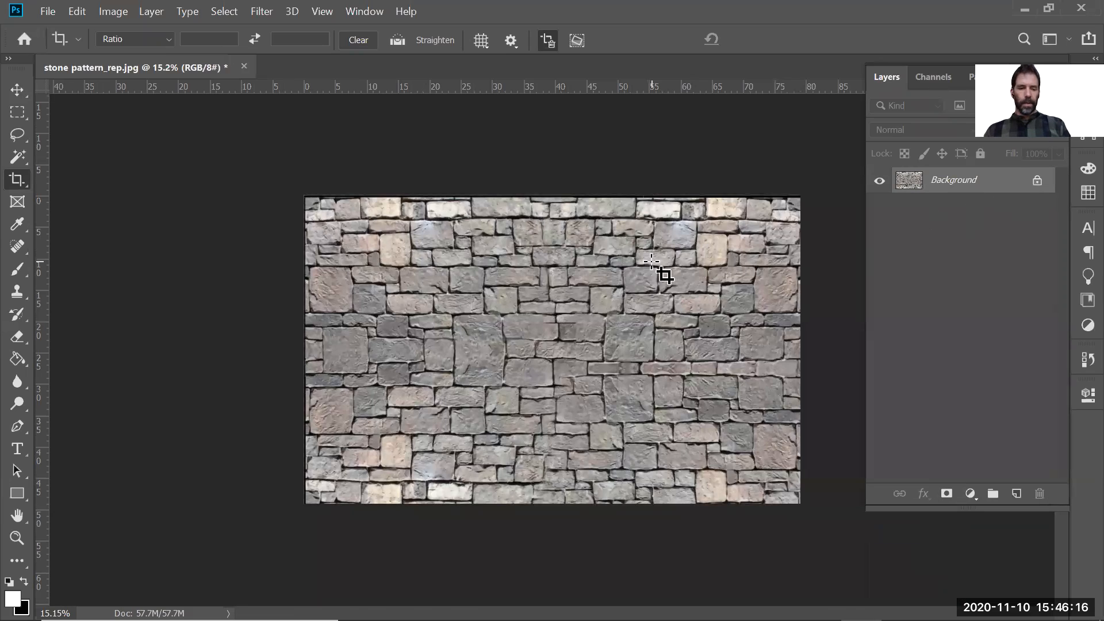
key(ctrl+s)
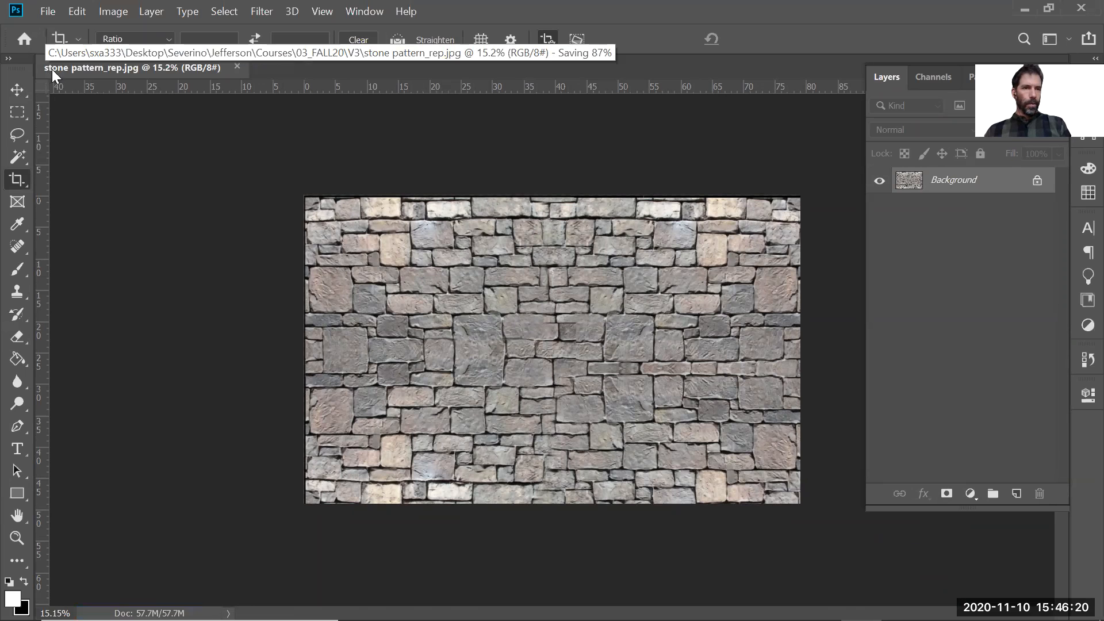
Switch to Revit and open the appearance settings of Stone Material, widening the Material Browser
key(alt+Tab)
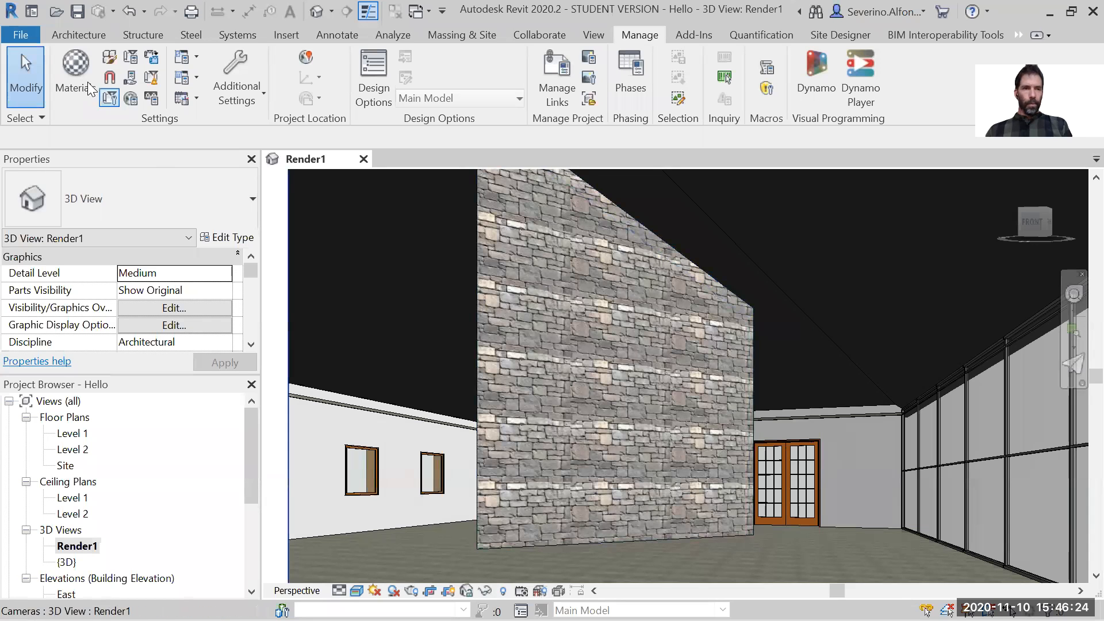
click(70, 66)
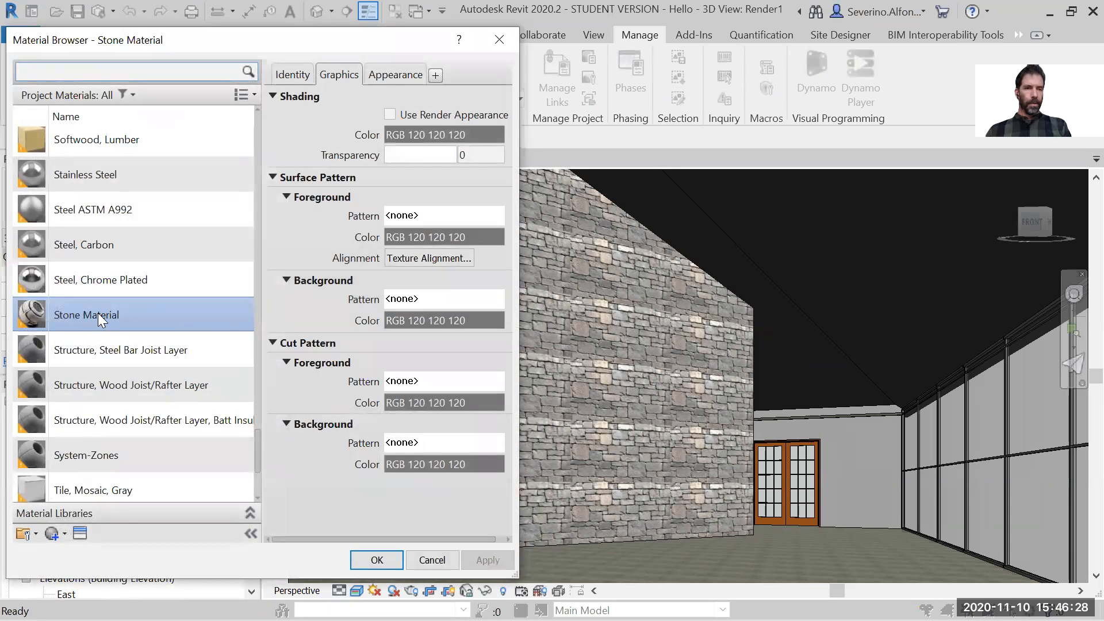
click(398, 74)
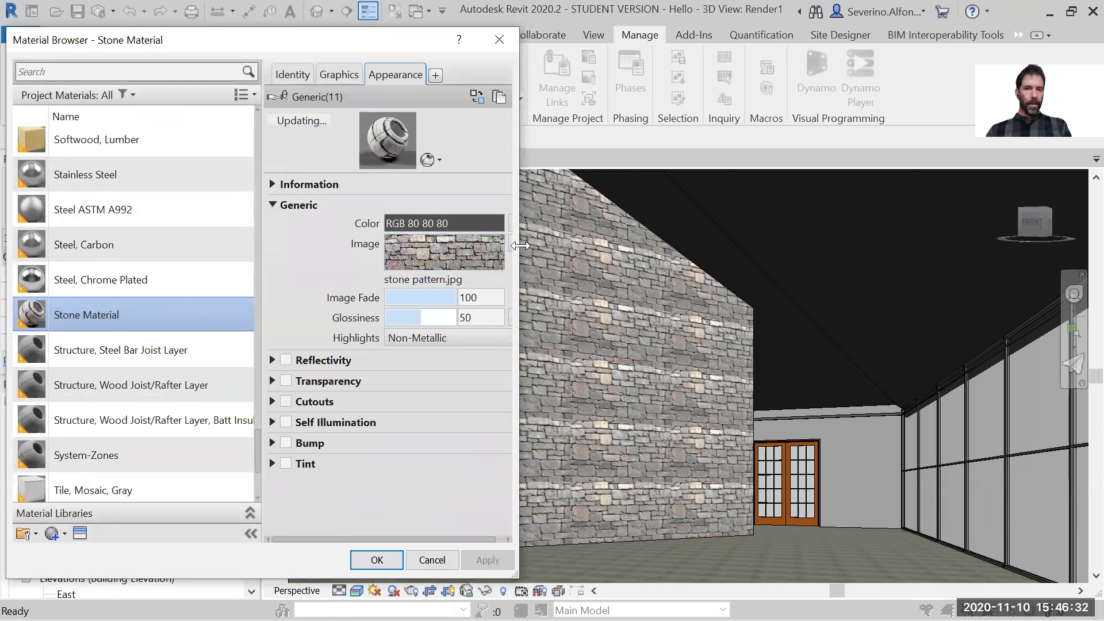
drag(520, 246, 567, 251)
click(548, 241)
click(548, 221)
click(549, 221)
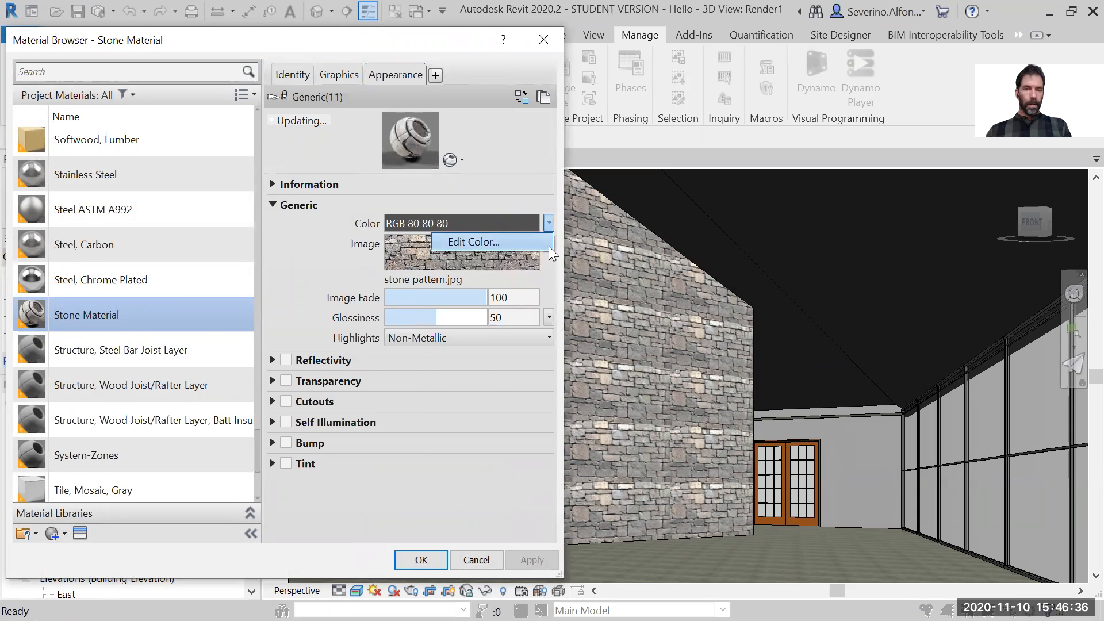
click(548, 243)
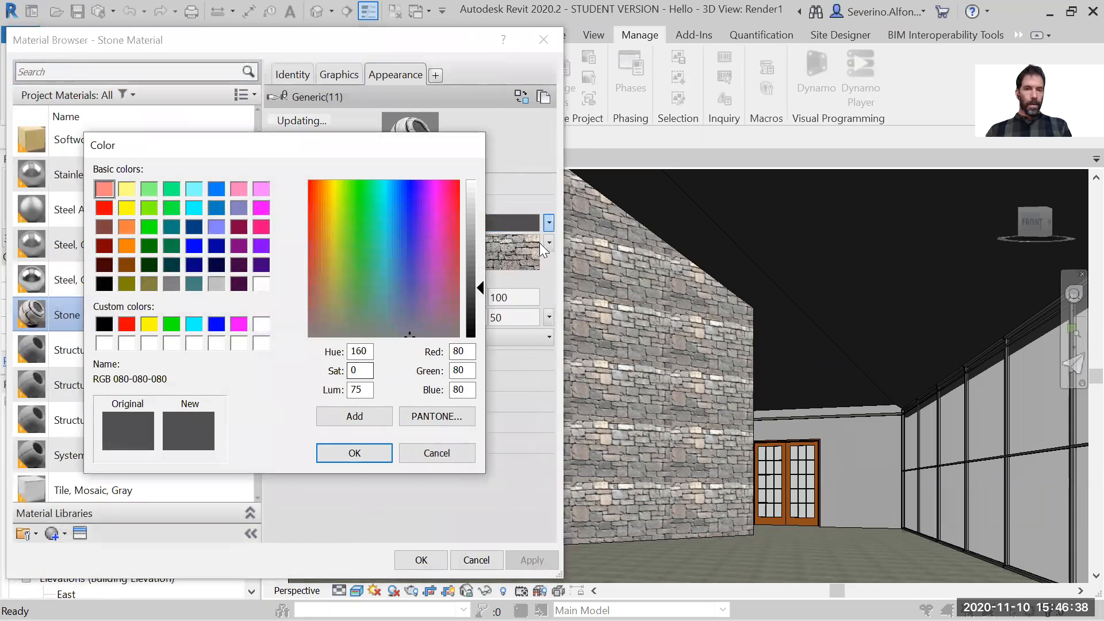
key(Escape)
click(549, 243)
click(470, 428)
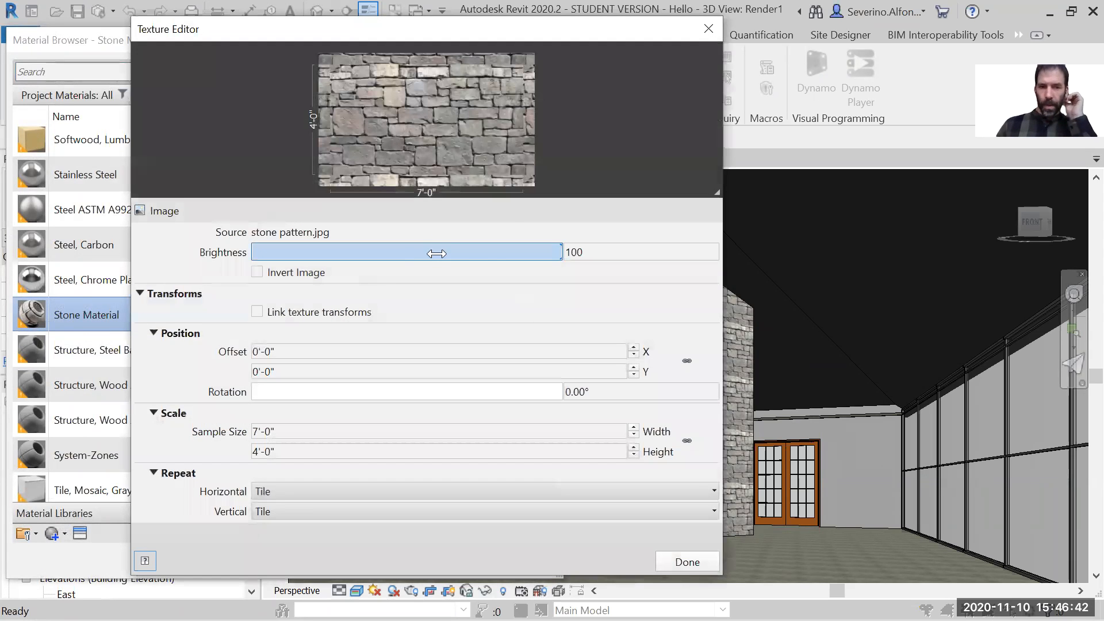
click(707, 30)
click(484, 247)
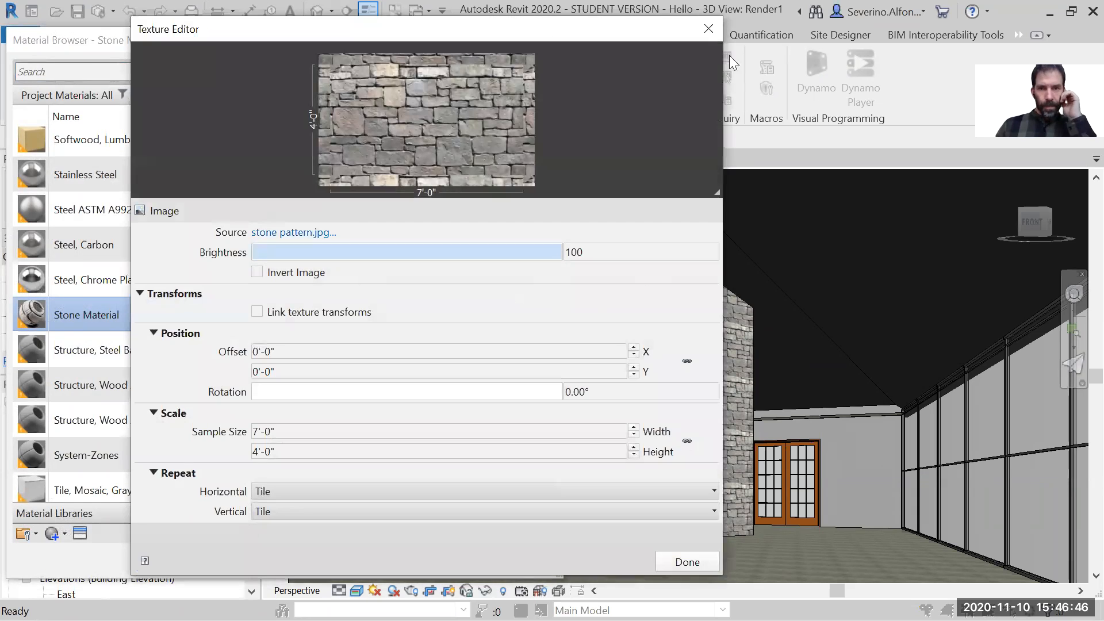
click(712, 30)
Replace Stone Material's appearance image with stone pattern_rep.jpg and apply the change
click(549, 243)
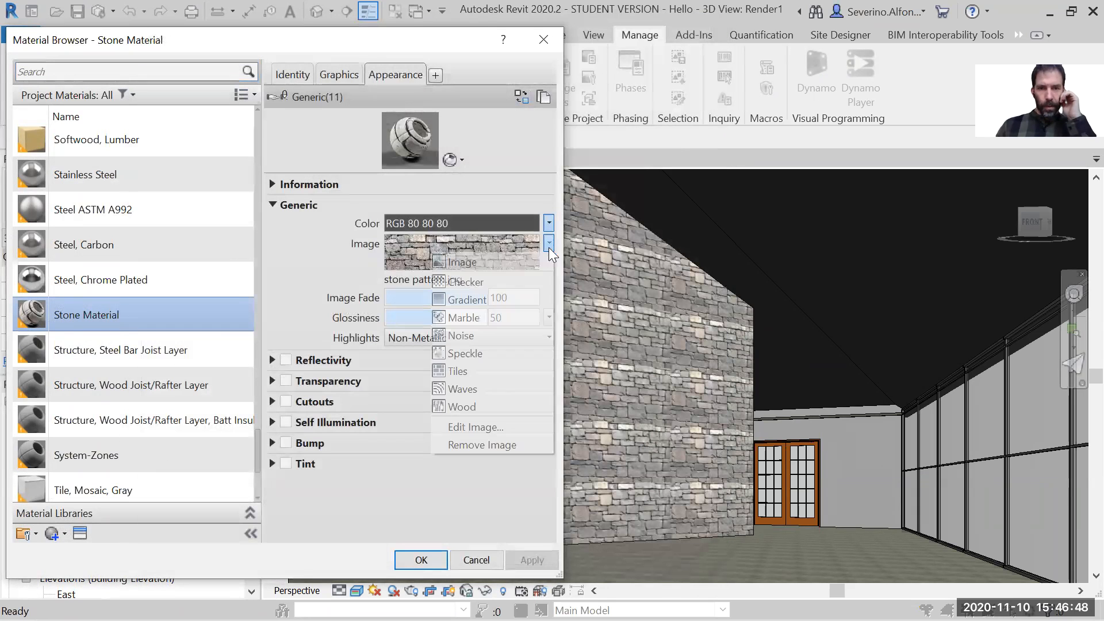
click(499, 426)
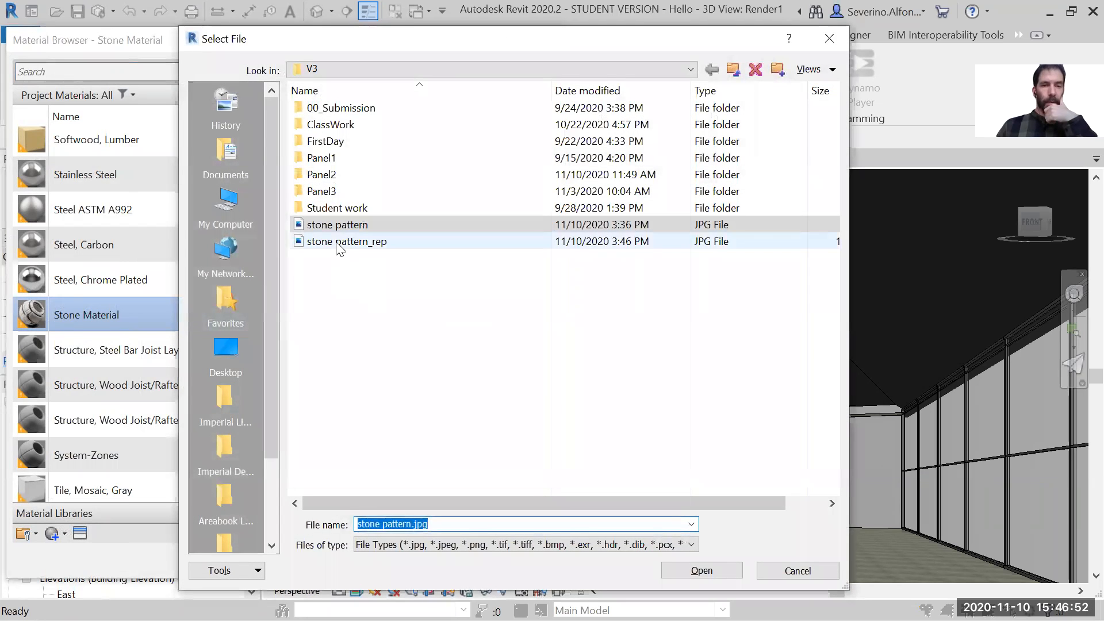
click(348, 242)
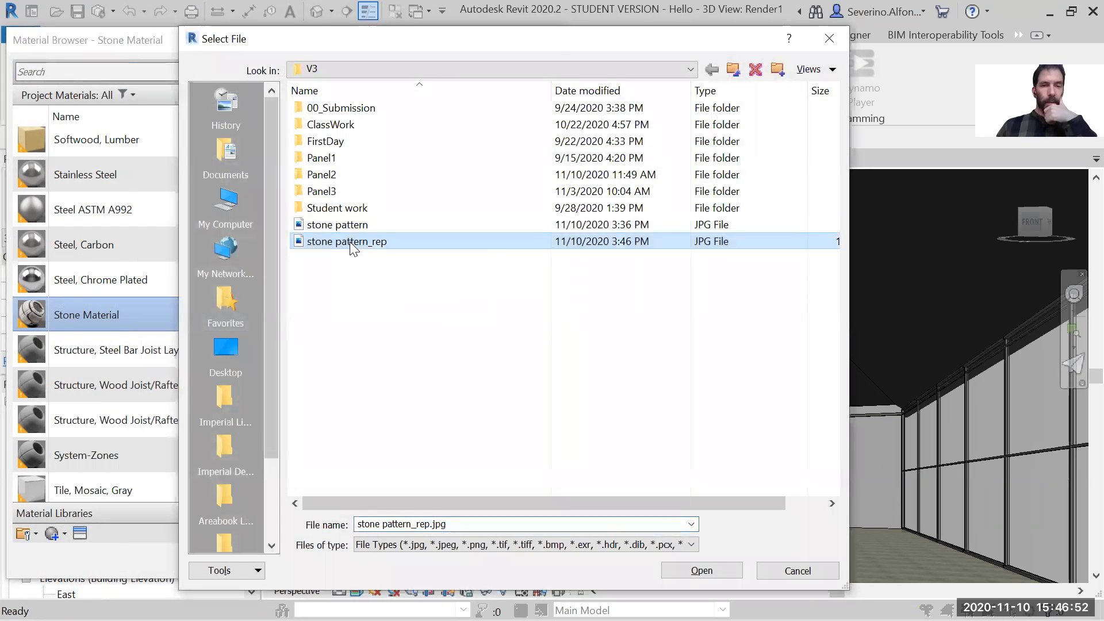
click(717, 571)
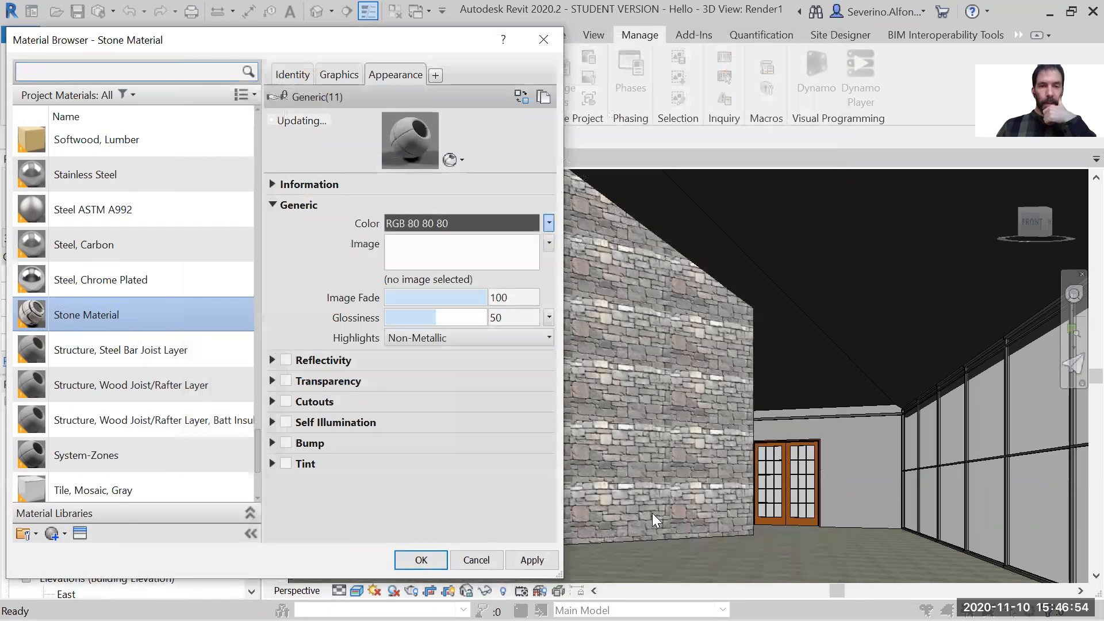
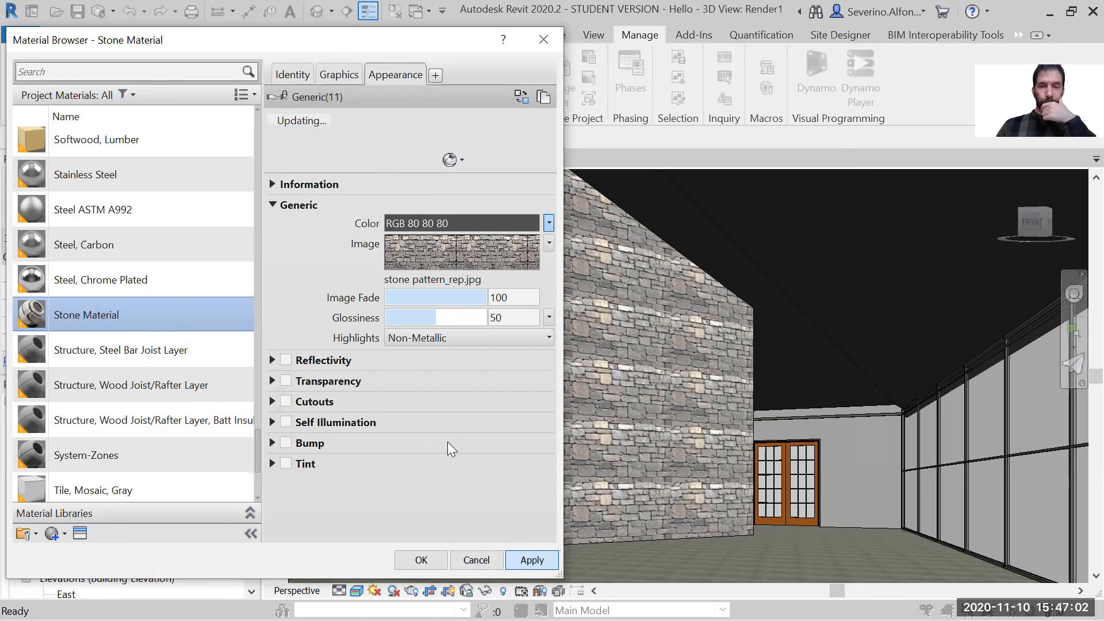
Try to set the stone image's texture sample size to 10'-0" wide by 8'-0" high with the dimensions still linked
click(549, 244)
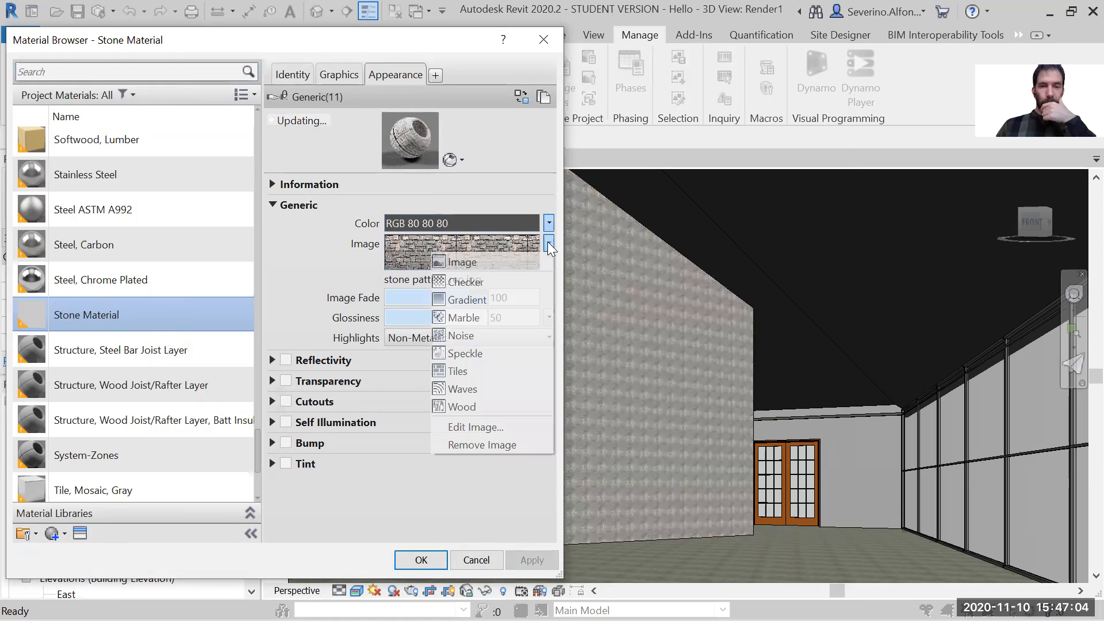
click(481, 425)
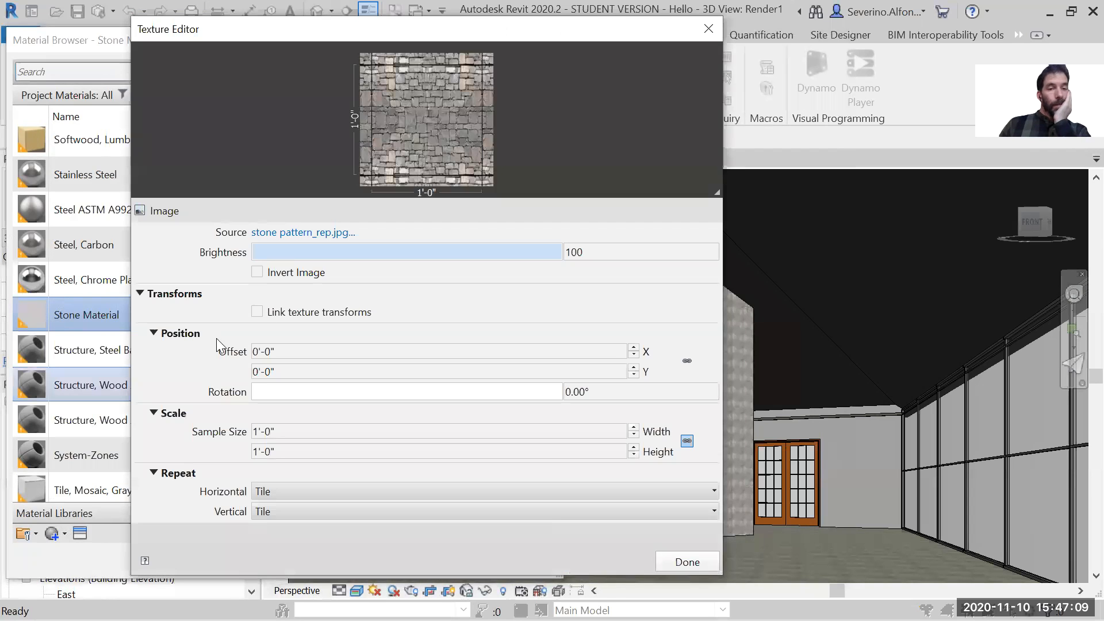
click(309, 372)
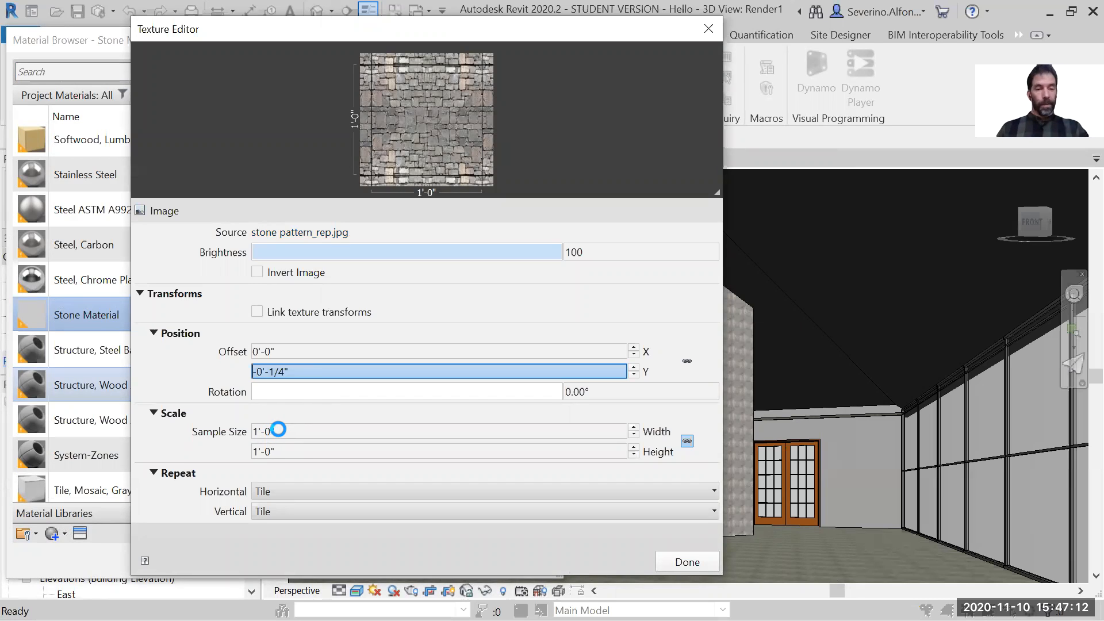
click(279, 430)
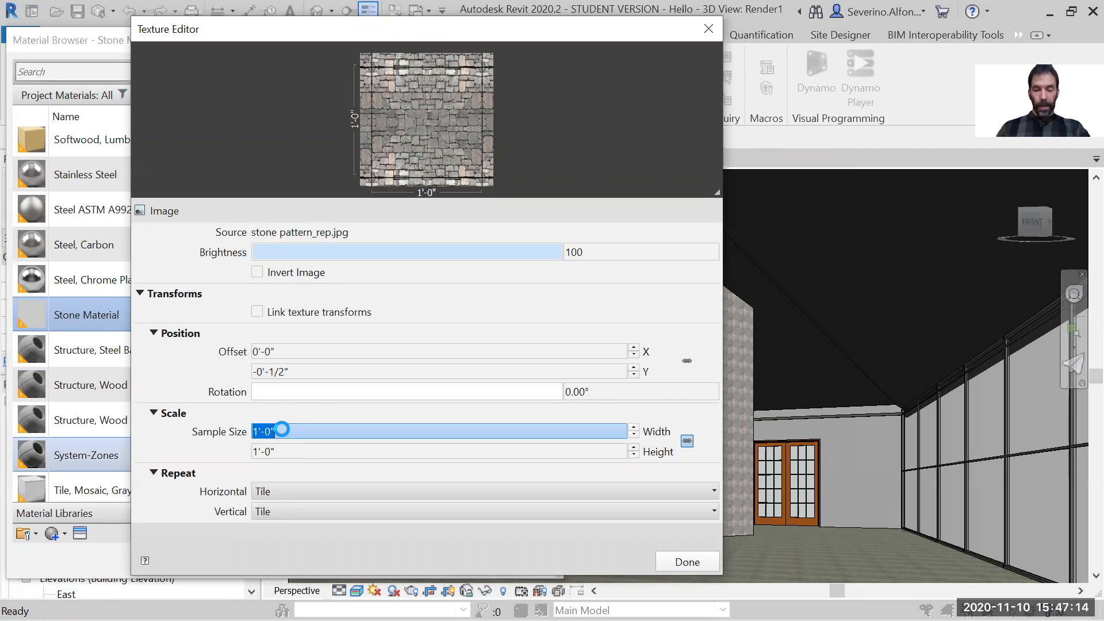
text(10)
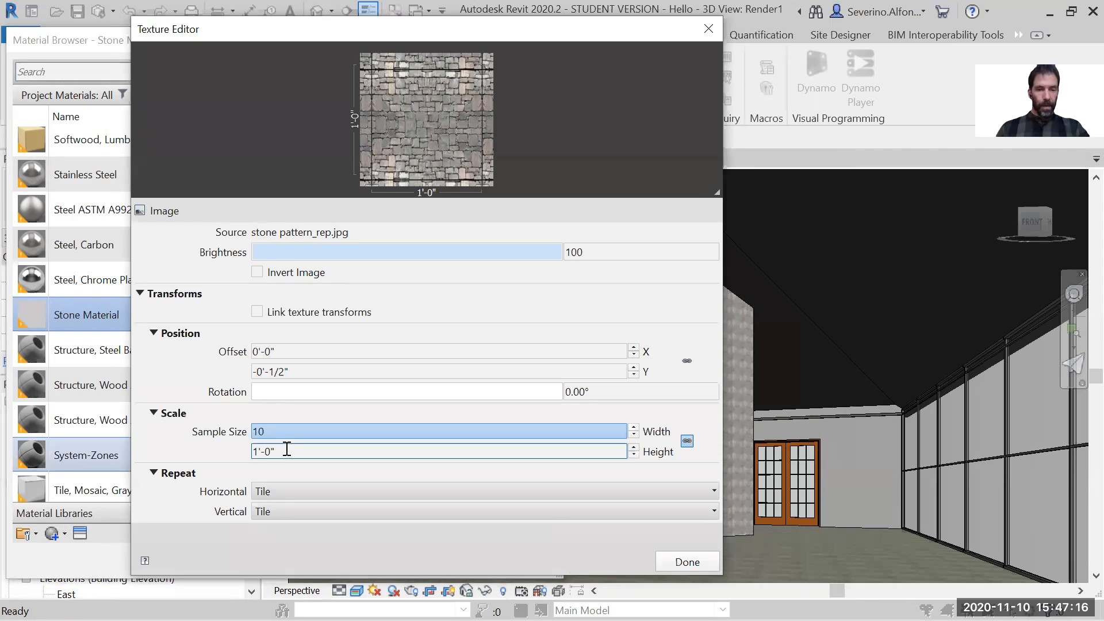
click(289, 449)
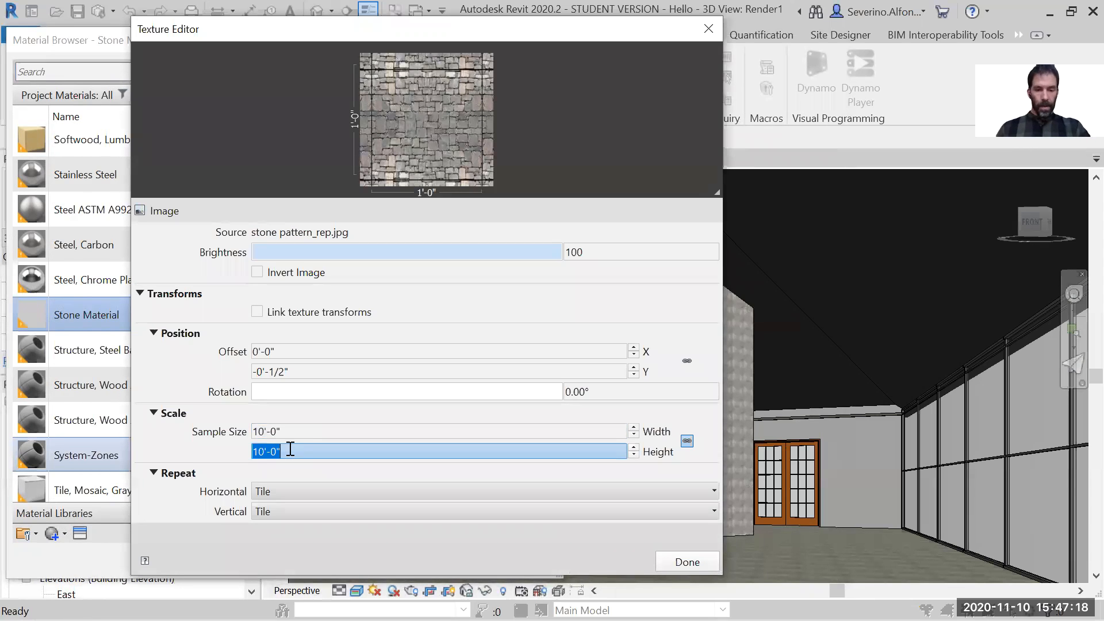
text(8')
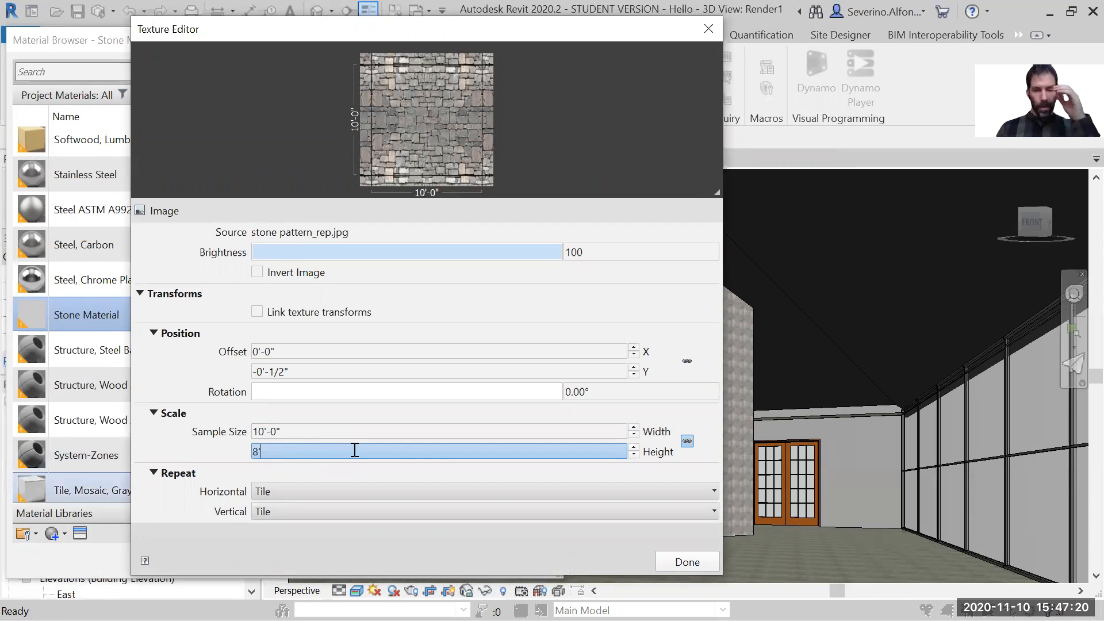
click(690, 563)
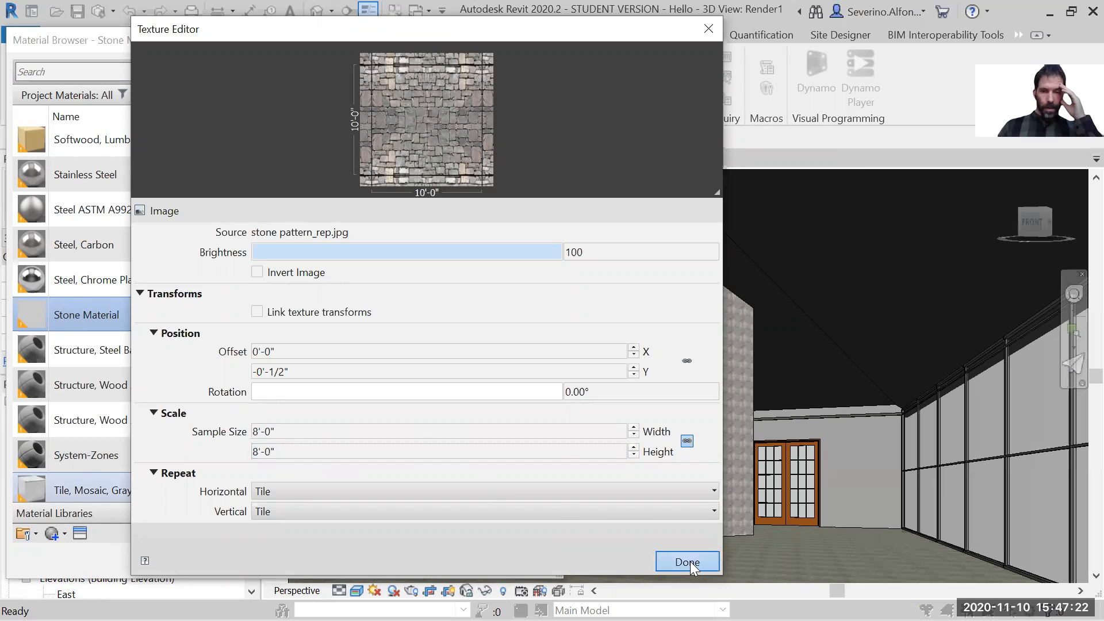
click(688, 562)
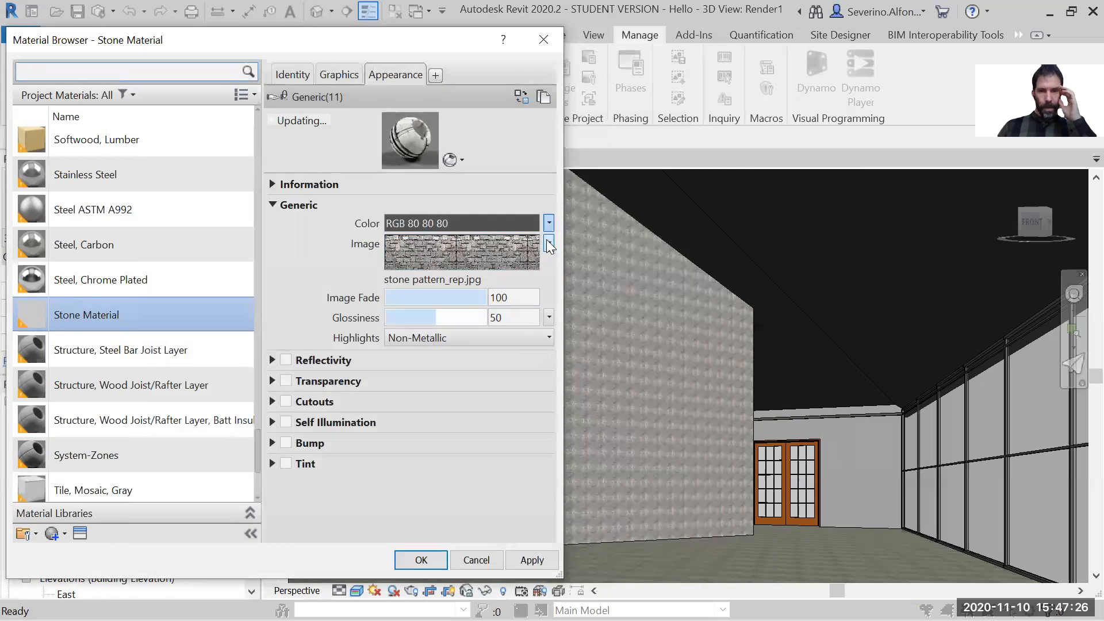
Unlink the stone texture's sample width and height, set the width to 10'-0", and apply and accept the material changes
click(547, 239)
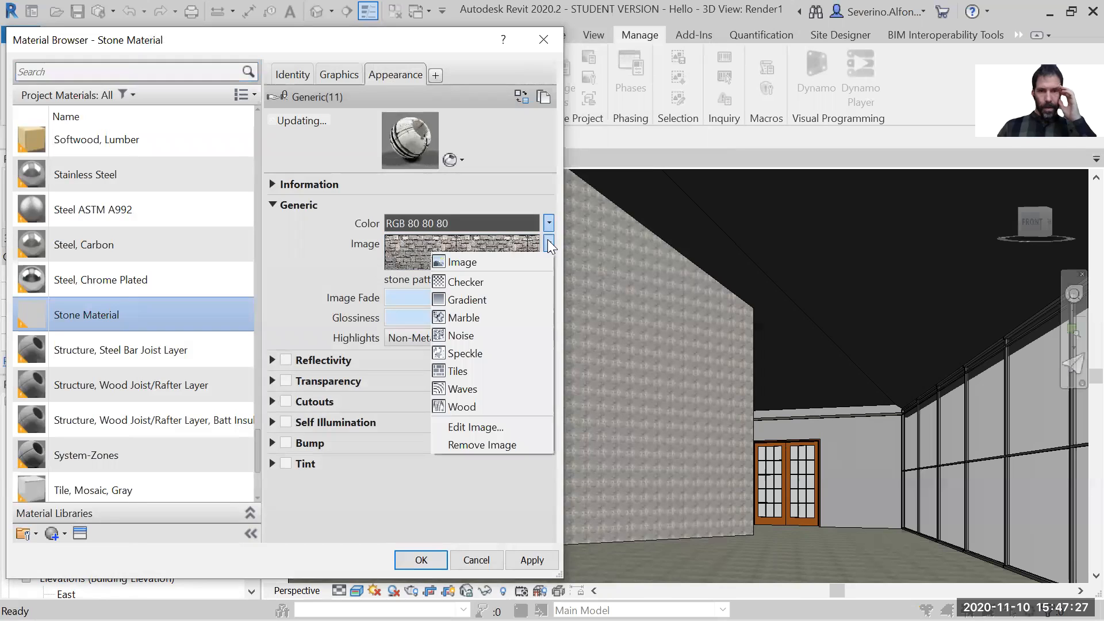
click(484, 425)
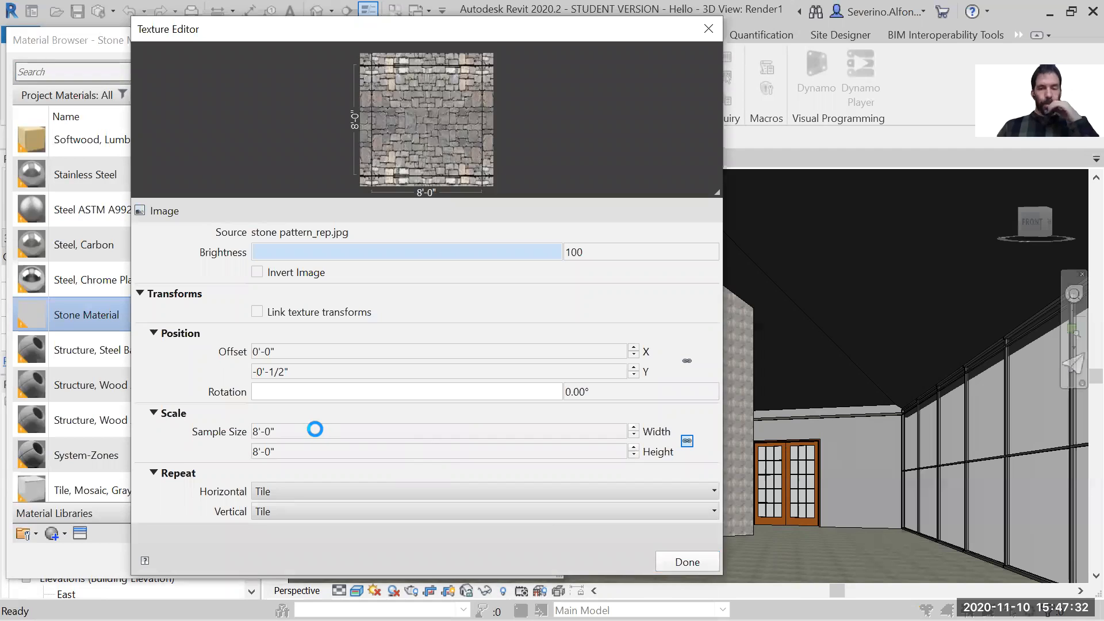
click(258, 432)
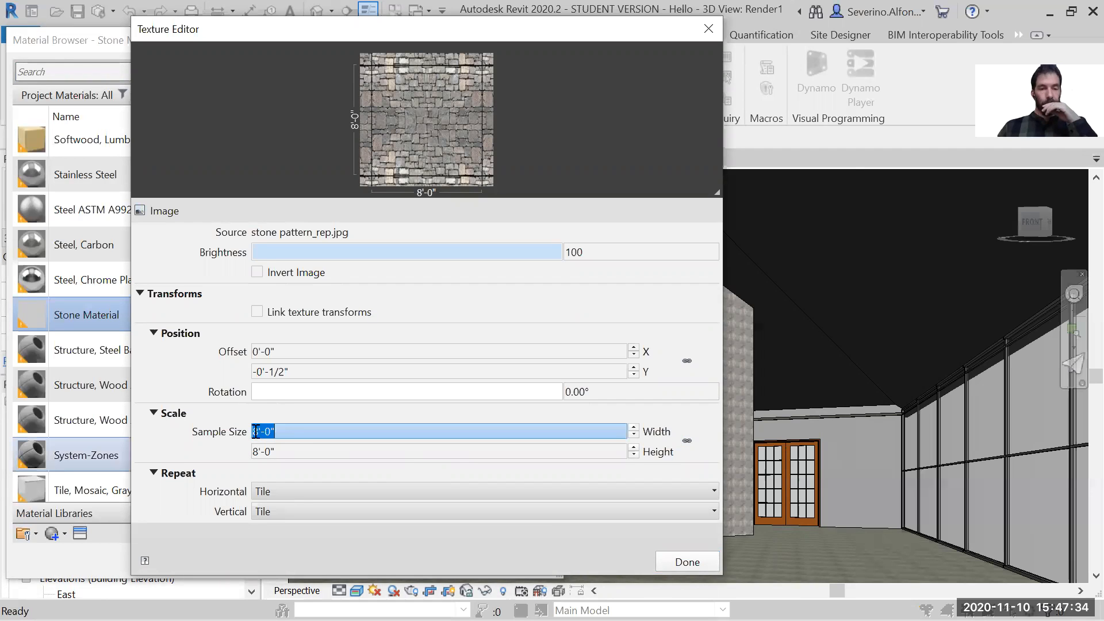
text(10)
click(396, 454)
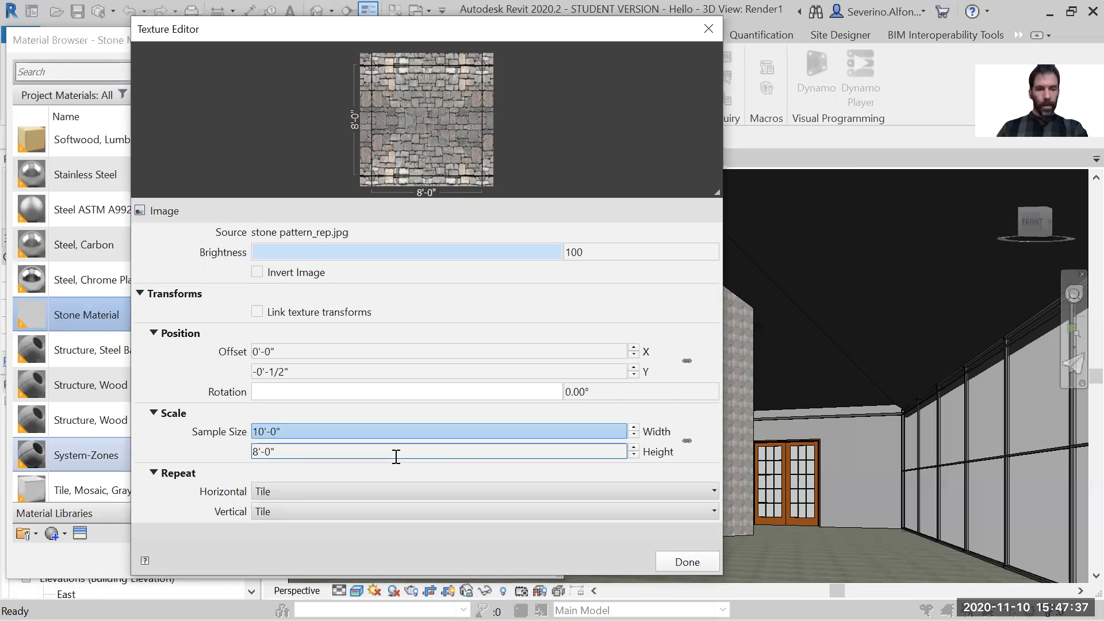
click(685, 561)
click(529, 561)
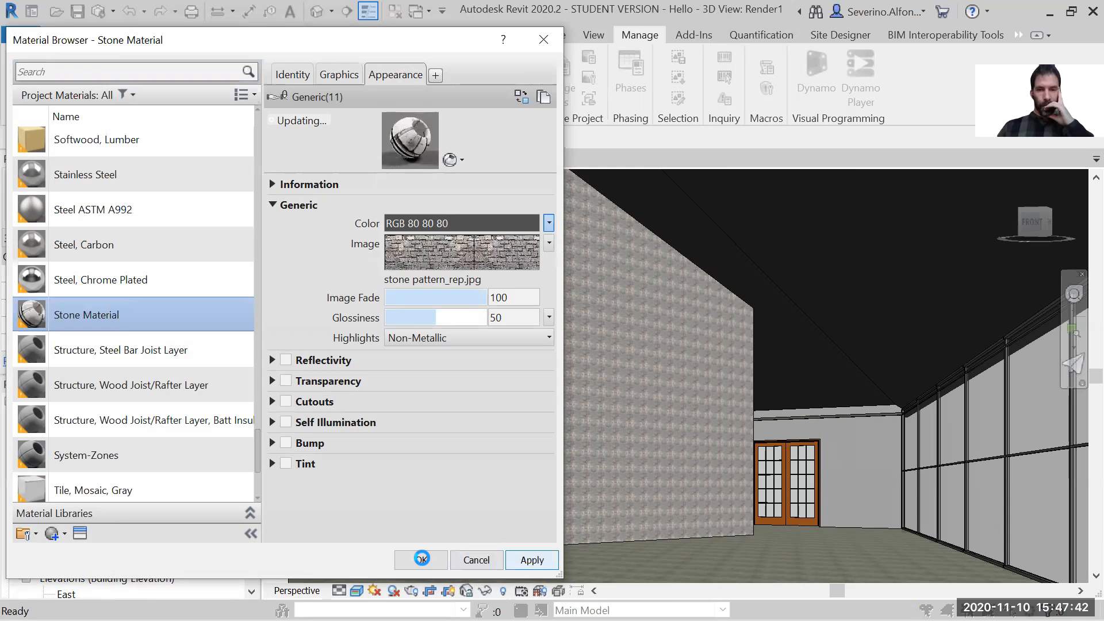
click(421, 559)
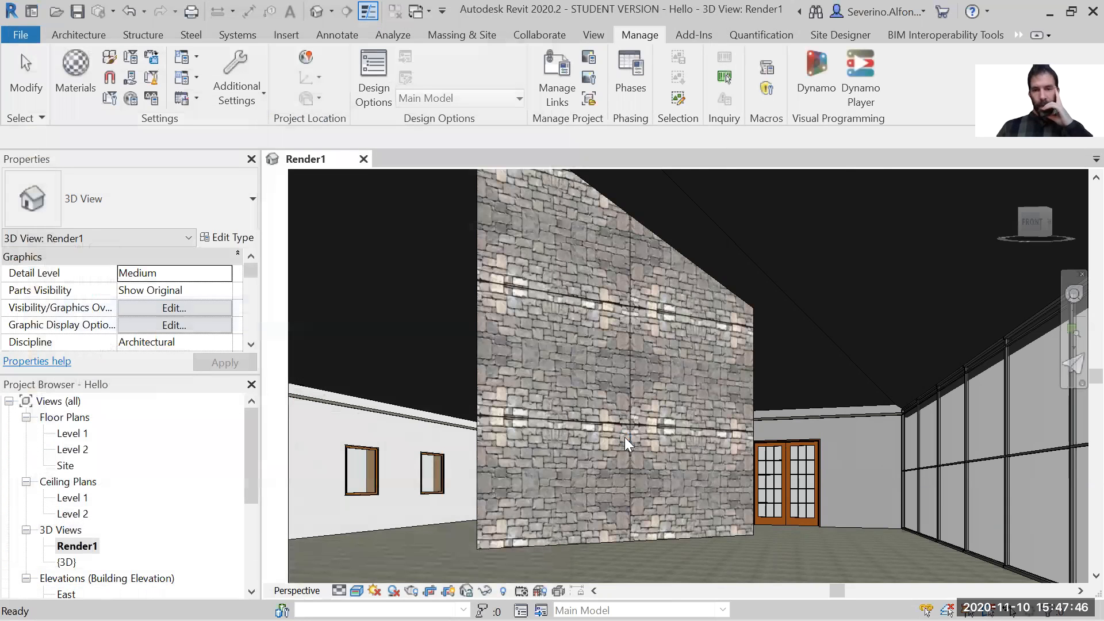
Examine the joints between repeated stone tiles on the wall in the Render1 view
scroll(625, 437, up, 6)
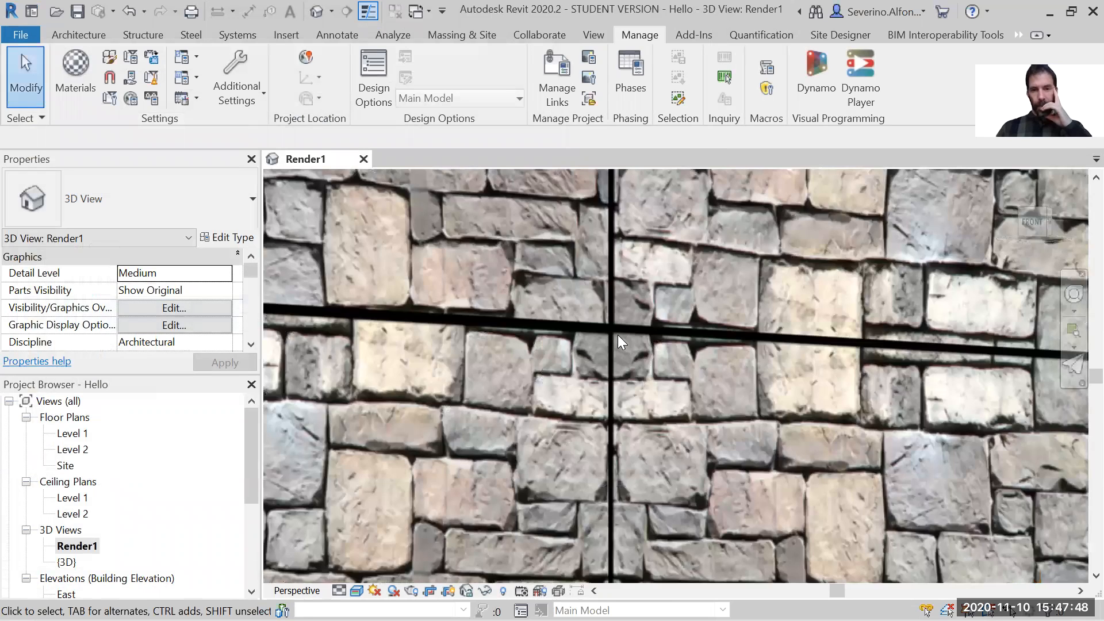
scroll(603, 376, down, 5)
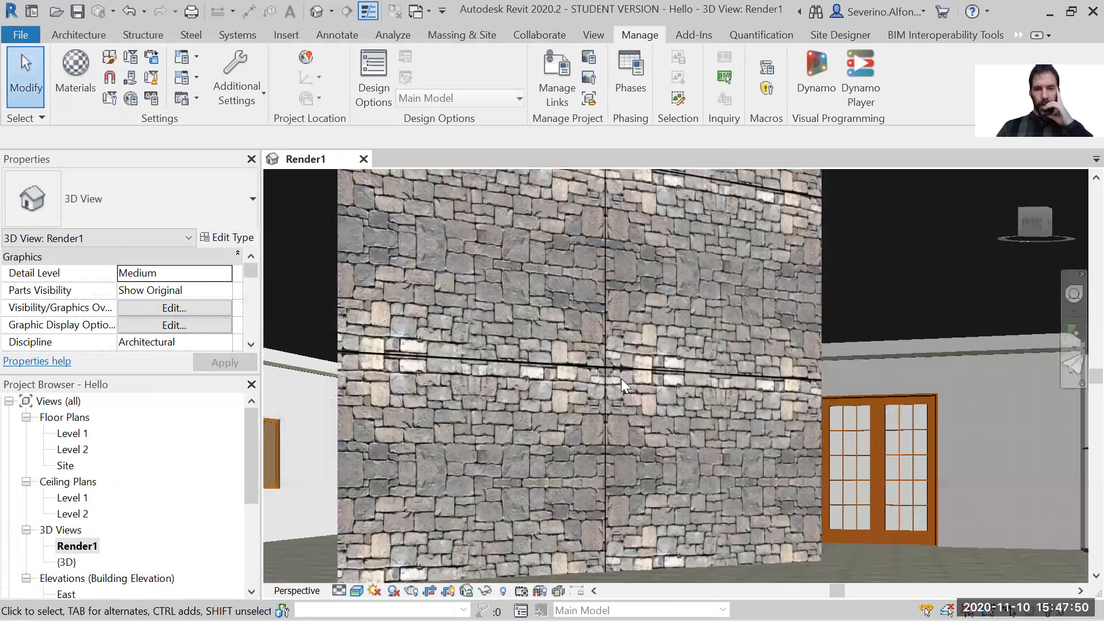
scroll(592, 374, down, 2)
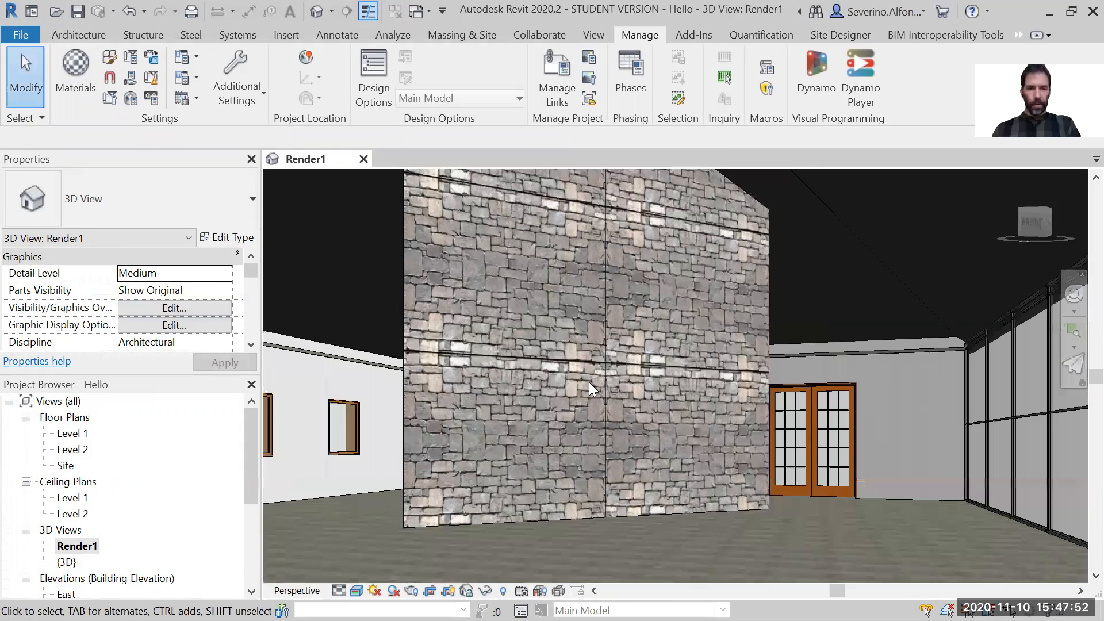
Switch to Photoshop and examine the outer edges of stone pattern_rep.jpg up close
key(alt+Tab)
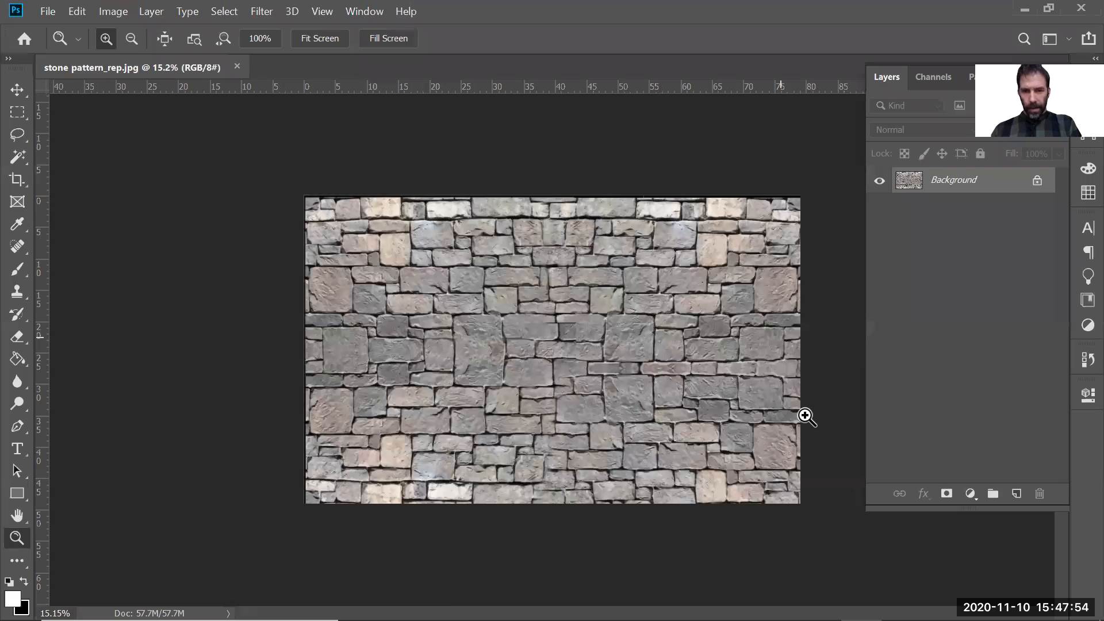
drag(781, 337, 800, 385)
alt+click(559, 404)
alt+click(510, 434)
alt+click(482, 439)
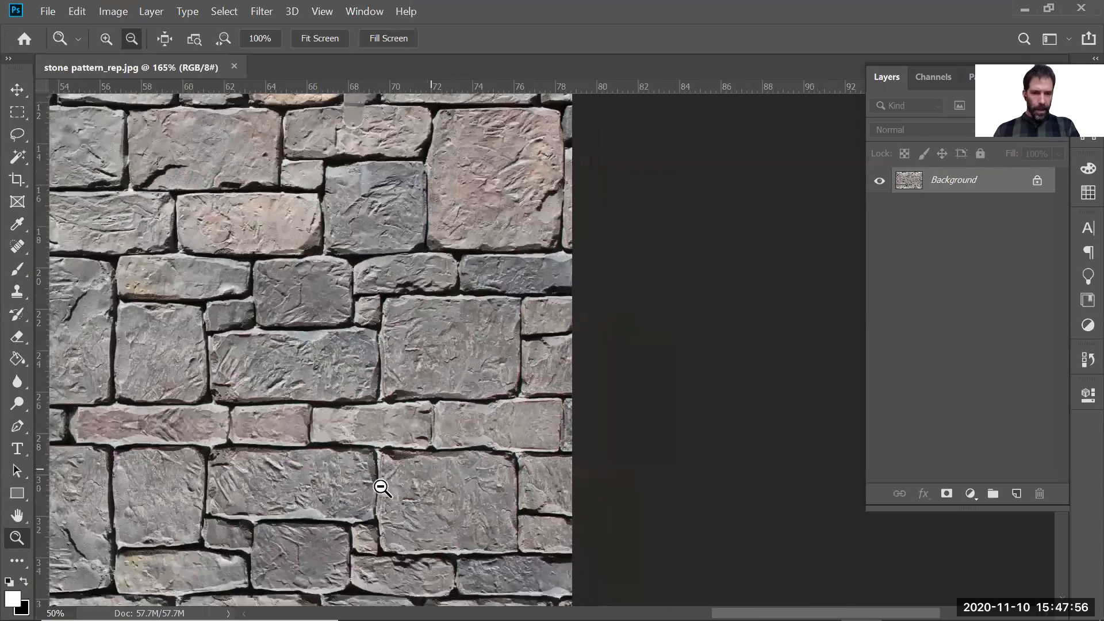
alt+click(313, 528)
alt+click(290, 538)
drag(236, 499, 302, 541)
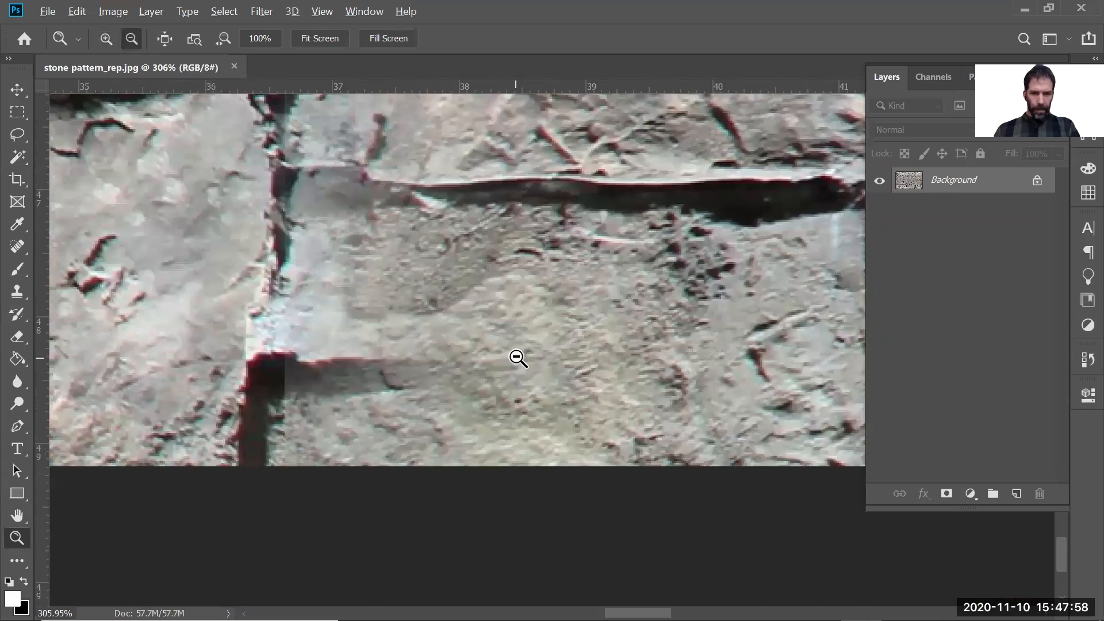
alt+click(517, 357)
alt+click(517, 356)
alt+click(517, 349)
alt+click(516, 322)
alt+click(516, 298)
alt+click(516, 295)
alt+click(517, 296)
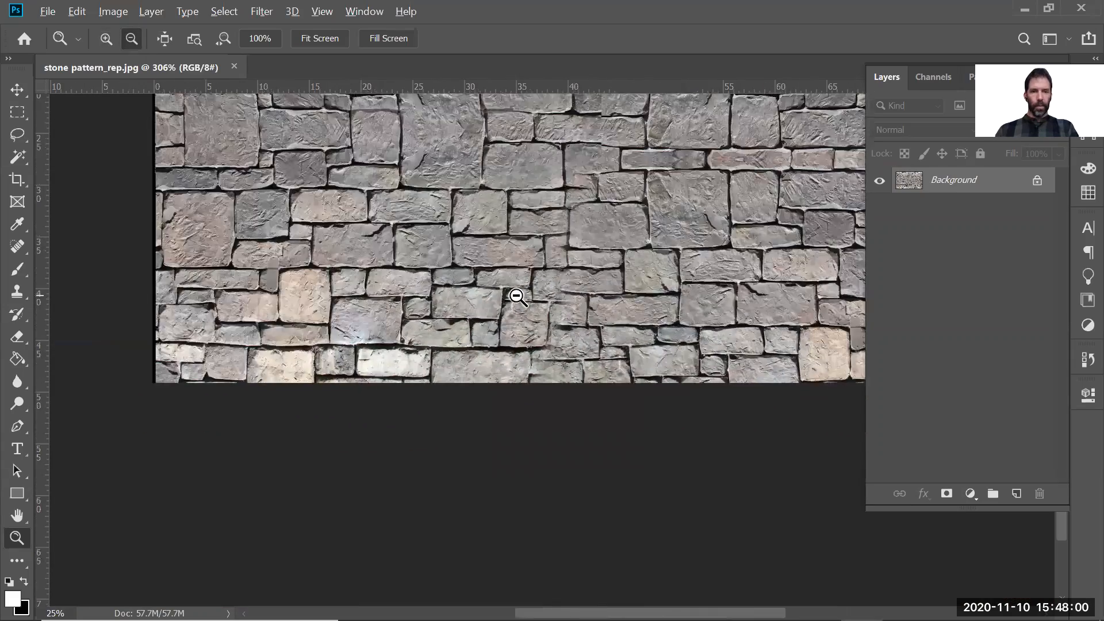
alt+click(516, 296)
alt+click(592, 282)
Crop a thin strip off the bottom edge of the flattened stone image
key(c)
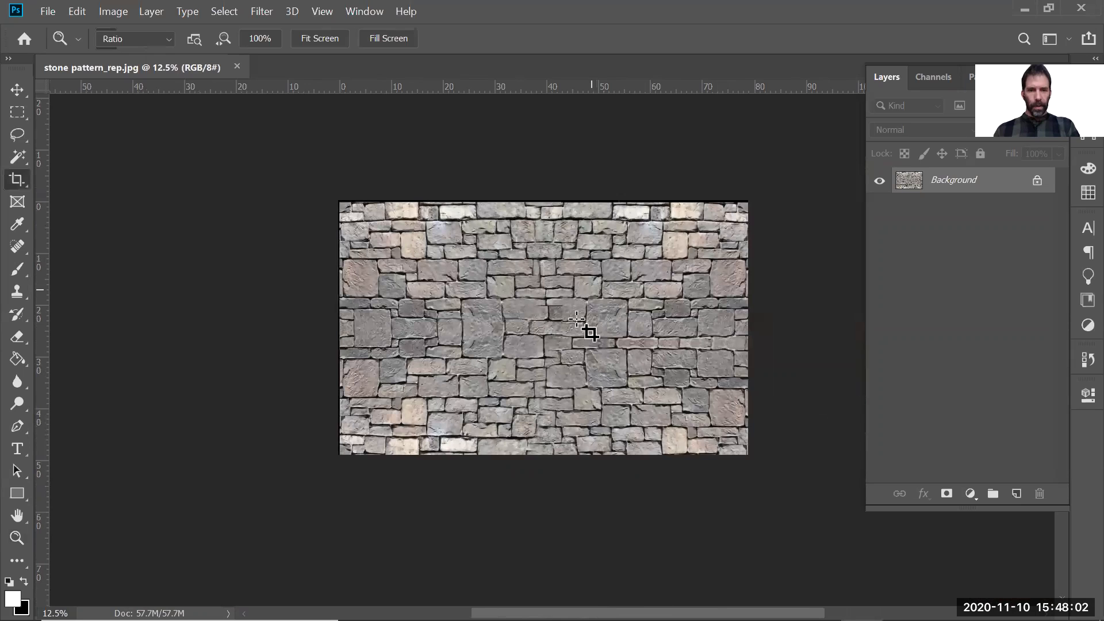
key(z)
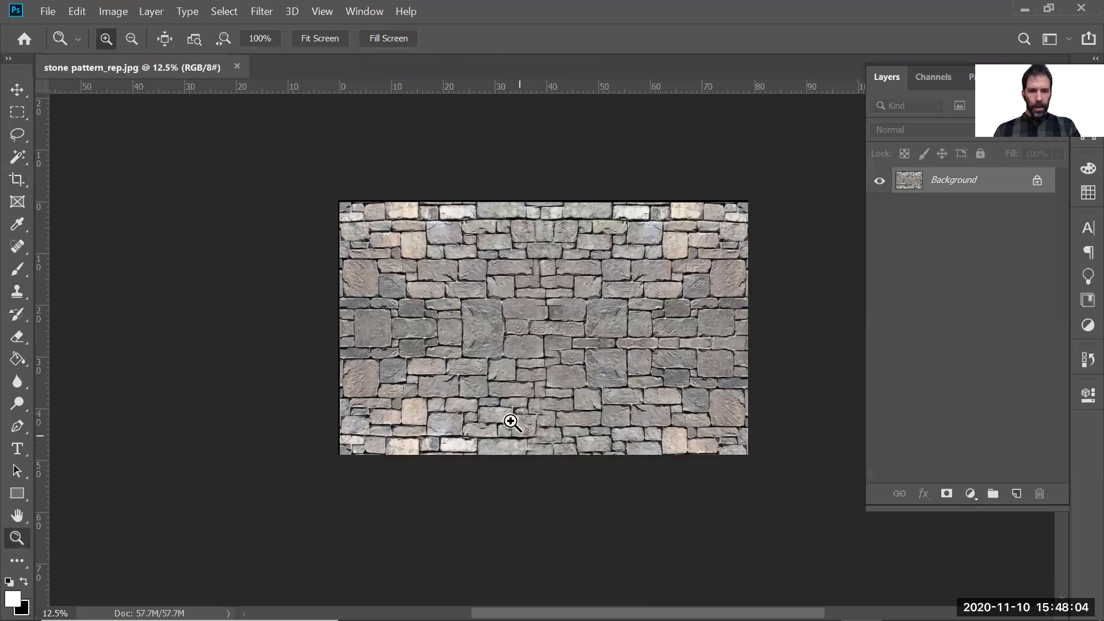
drag(582, 466, 581, 465)
key(c)
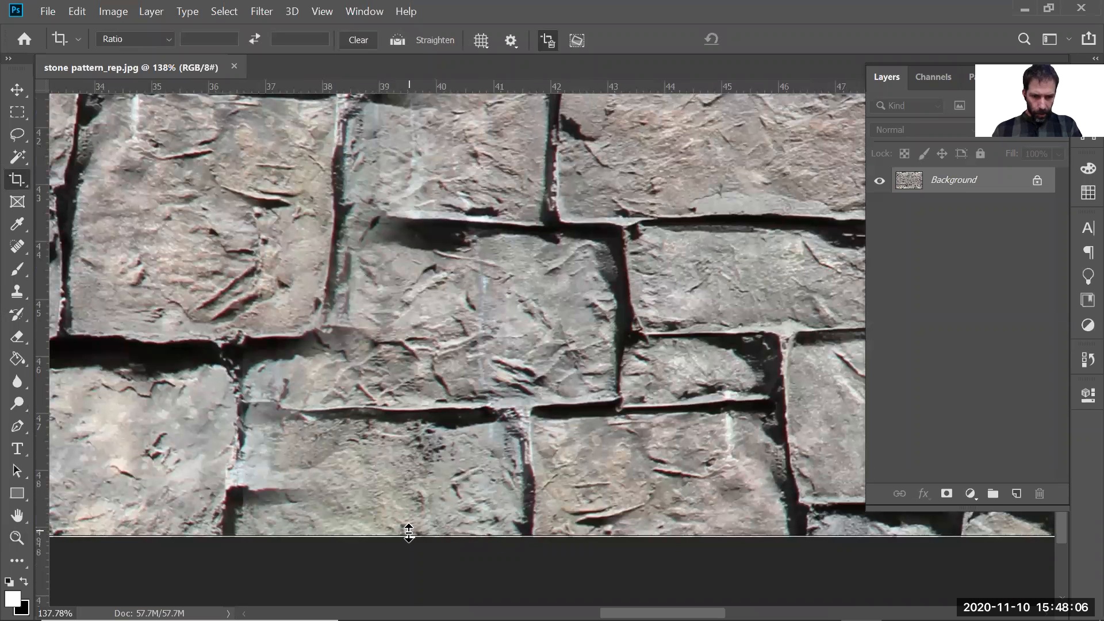
drag(407, 532, 409, 524)
key(Return)
key(z)
right_click(482, 339)
click(506, 347)
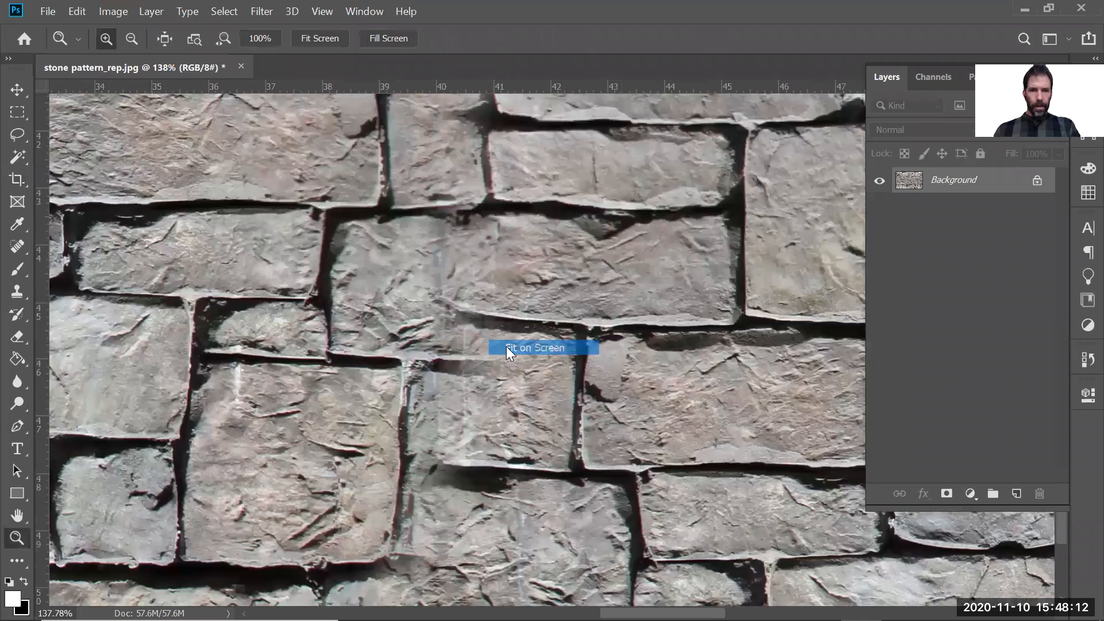
drag(483, 159, 614, 110)
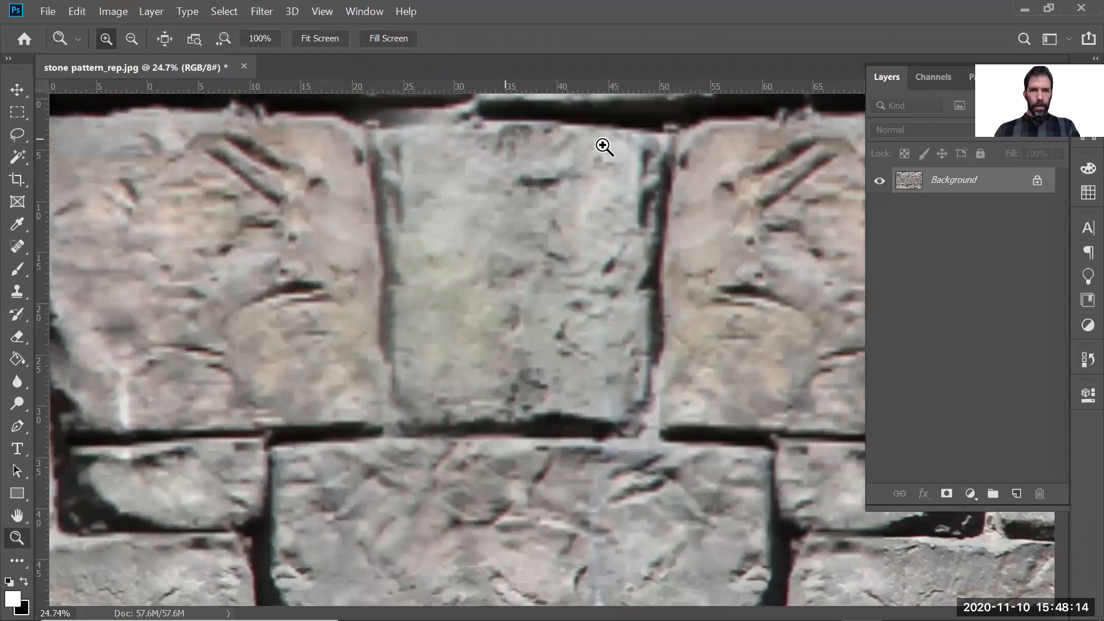
key(c)
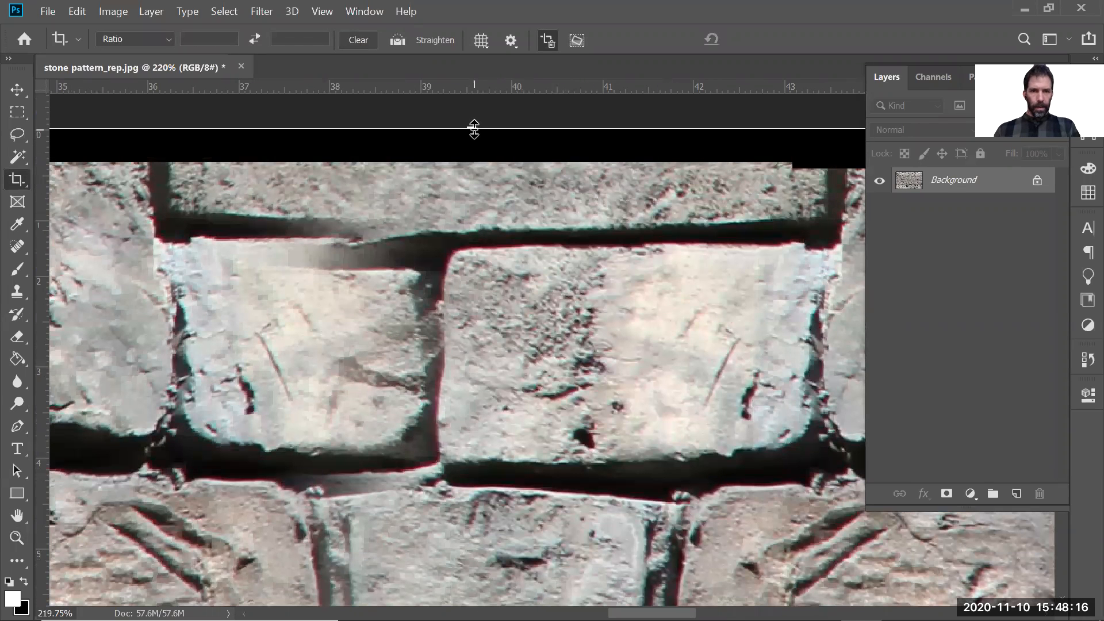
Undo the bottom-edge crop and the flattening, and flatten the stone tile layers into a single background again
key(ctrl+z)
key(ctrl+z)
key(z)
right_click(484, 233)
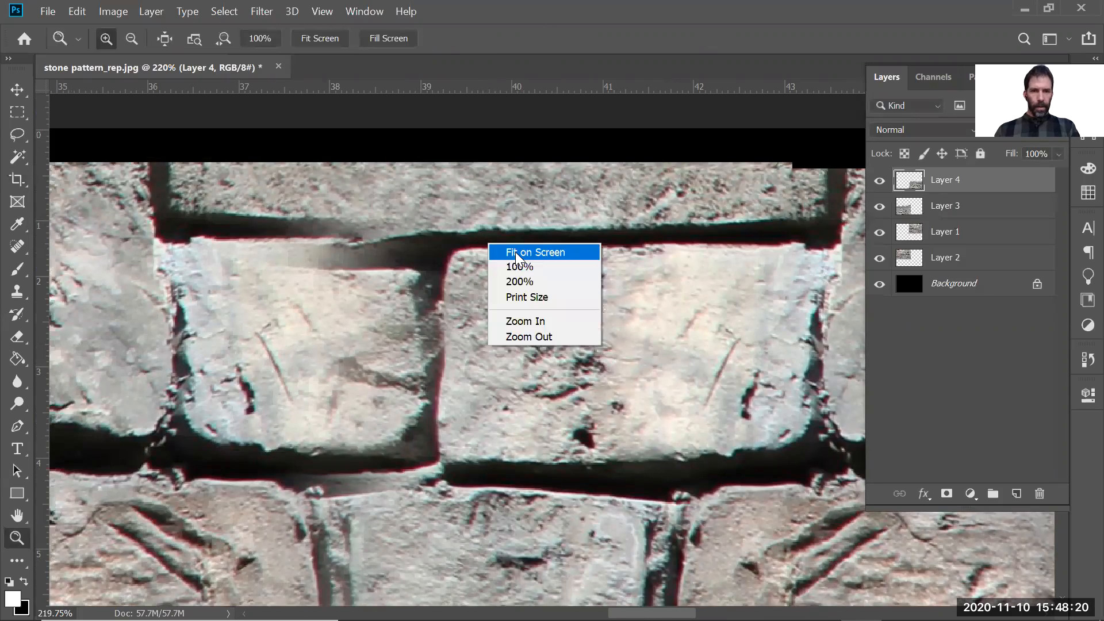
click(506, 242)
key(ctrl+y)
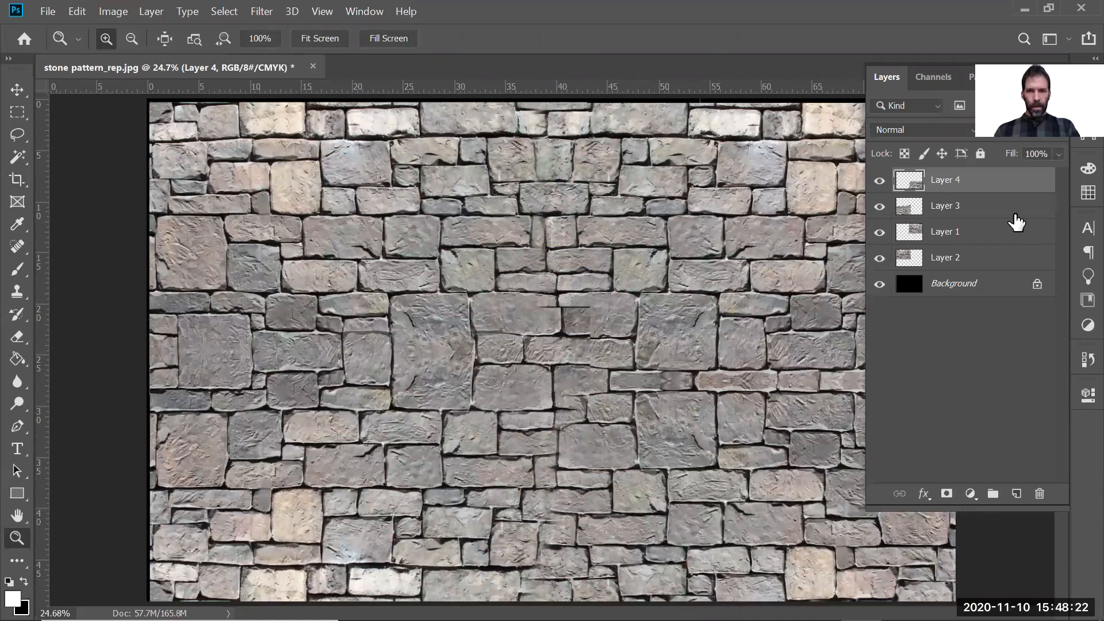
click(1062, 76)
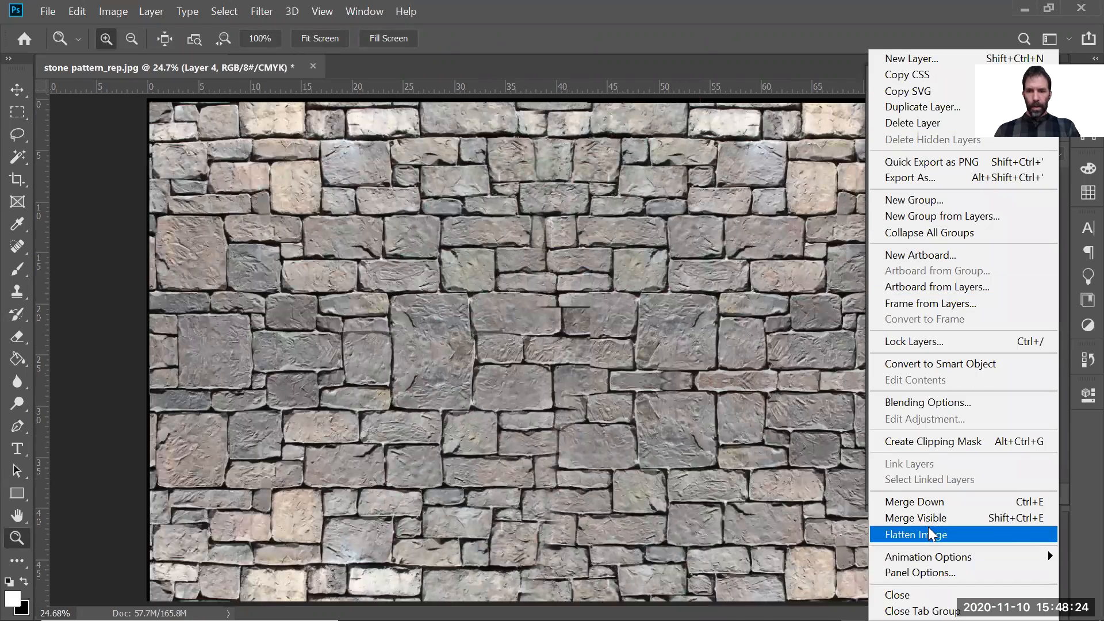
click(928, 535)
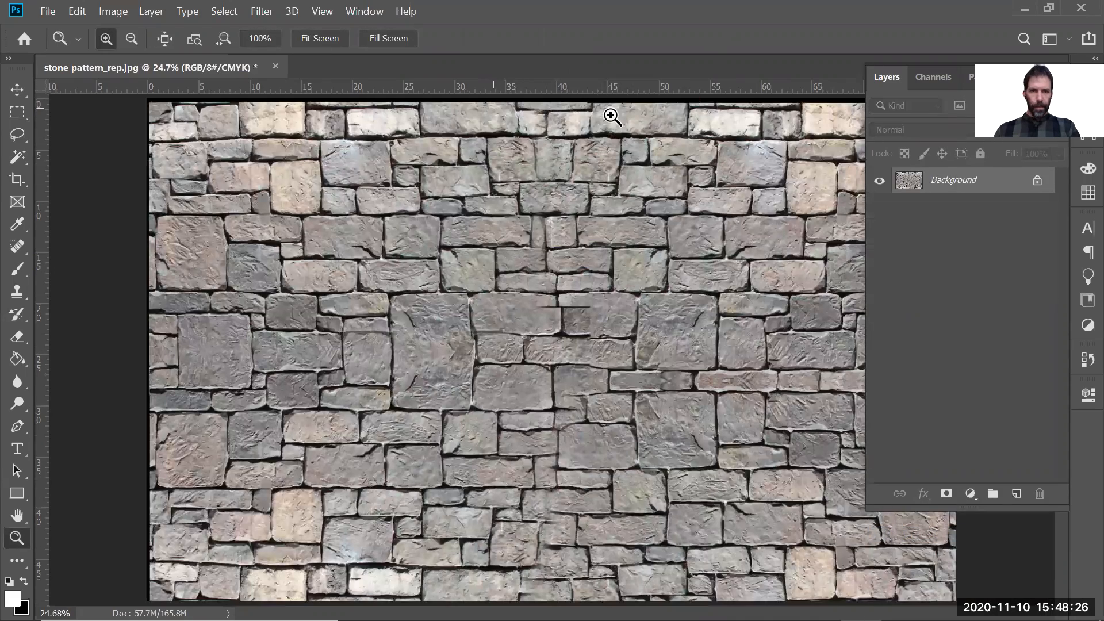
Crop the black strip off the top edge of the stone image
drag(609, 113, 639, 202)
key(c)
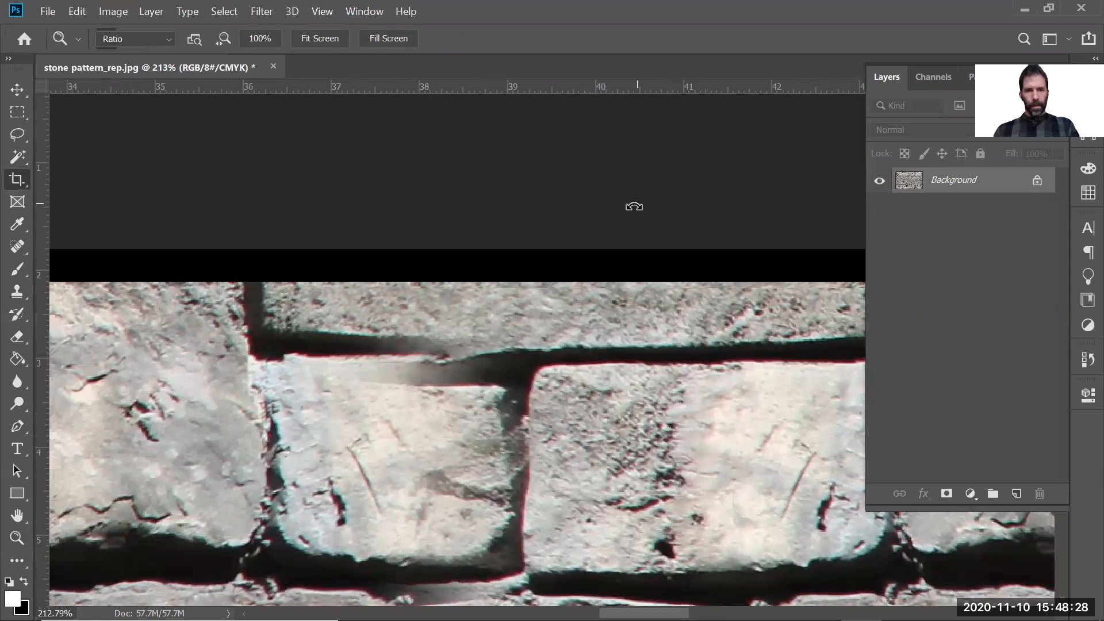
drag(556, 255, 556, 268)
key(Return)
key(z)
right_click(510, 313)
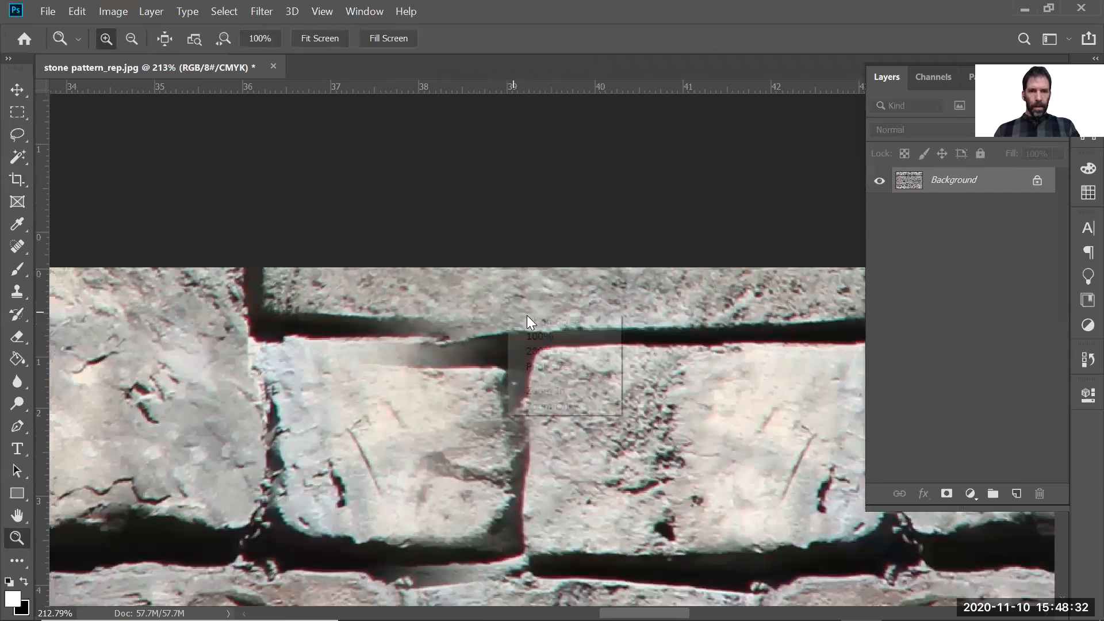
click(527, 322)
Crop the black strip off the left edge of the stone image and save stone pattern_rep.jpg
drag(125, 285, 211, 381)
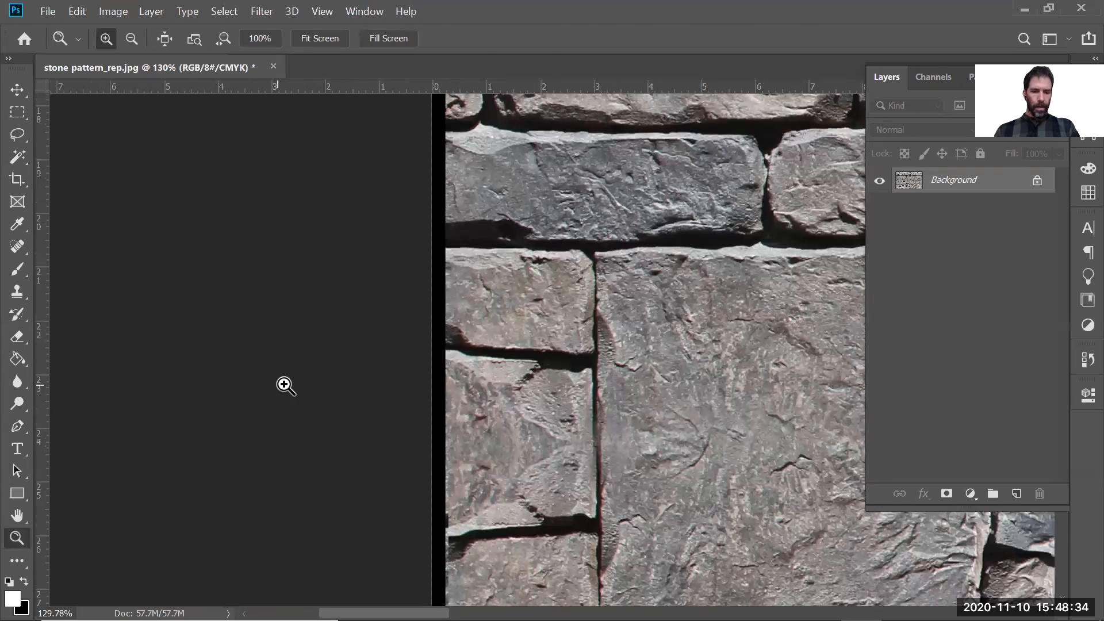
key(c)
drag(431, 449, 441, 451)
key(Return)
key(ctrl+s)
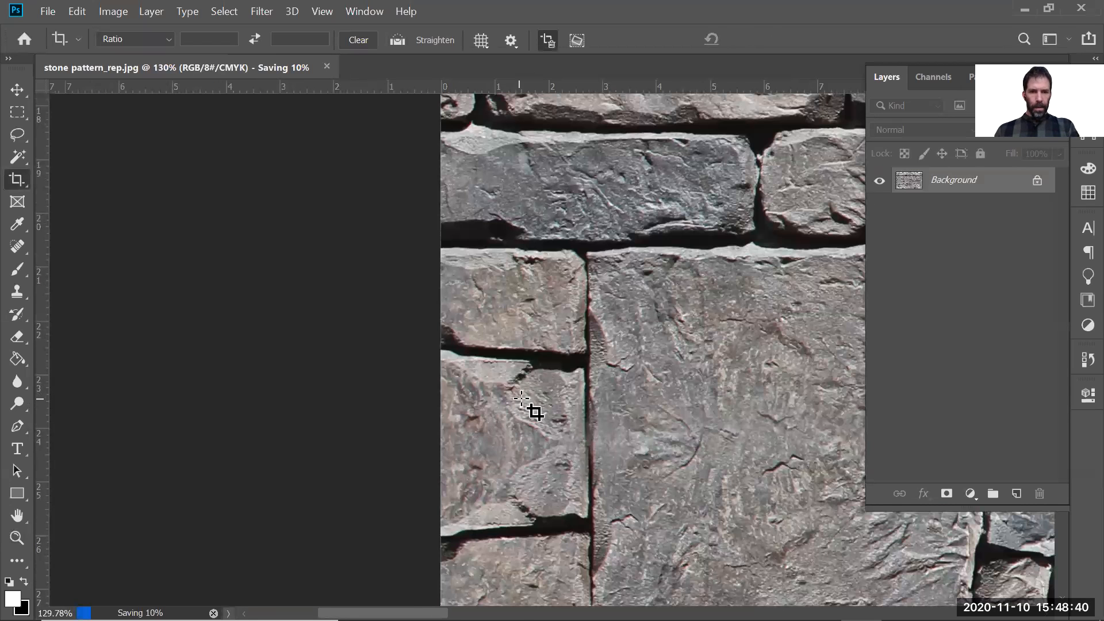
key(z)
right_click(593, 326)
click(627, 333)
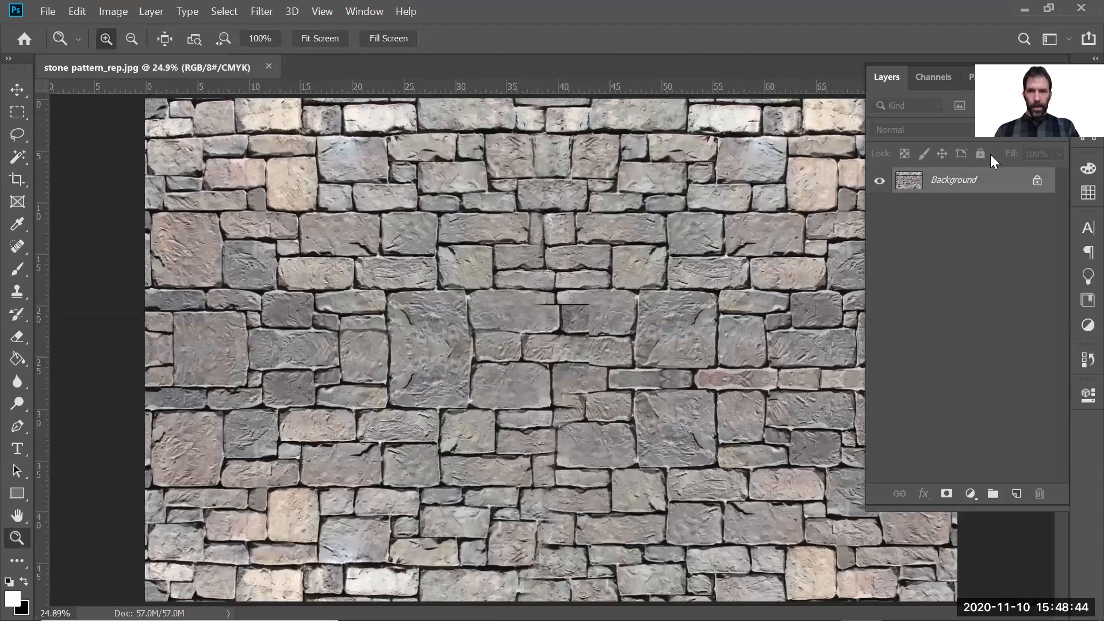
Inspect the right edge of the stone pattern image up close and activate the Crop tool
click(1087, 85)
drag(1023, 332, 880, 384)
key(c)
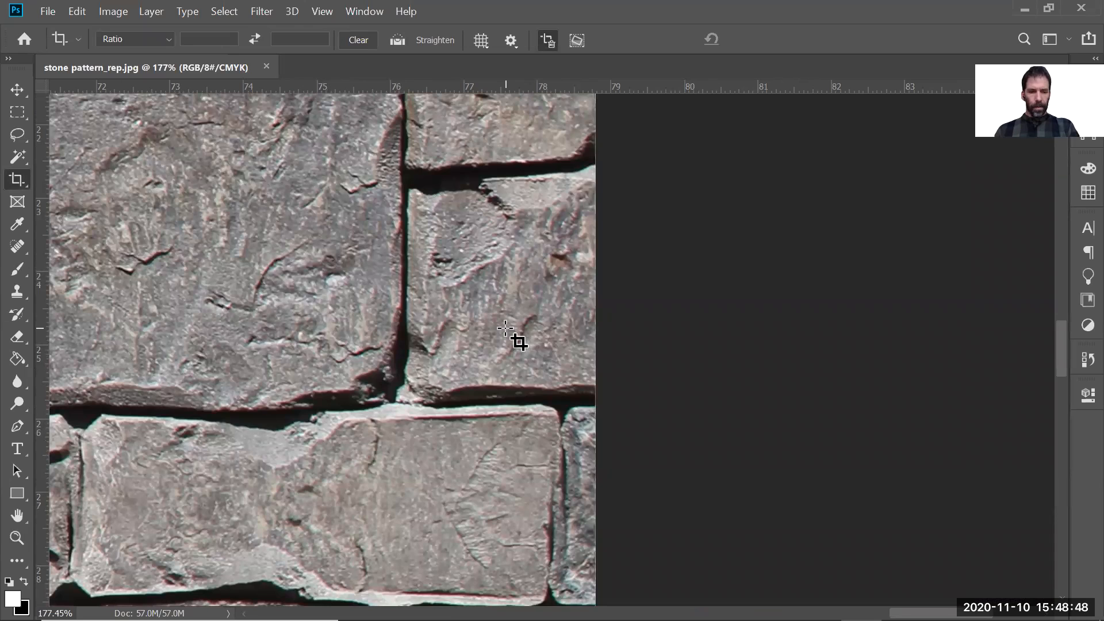
Switch to Revit and refresh the Stone Material's stone pattern_rep.jpg texture by opening and accepting its appearance image settings
key(alt+Tab)
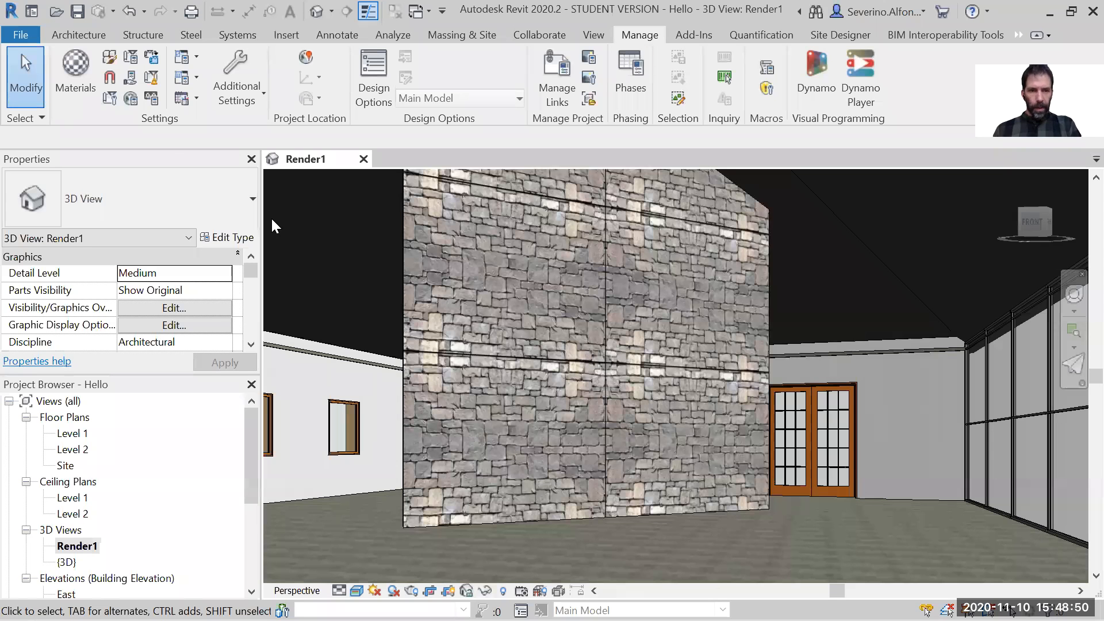
click(78, 80)
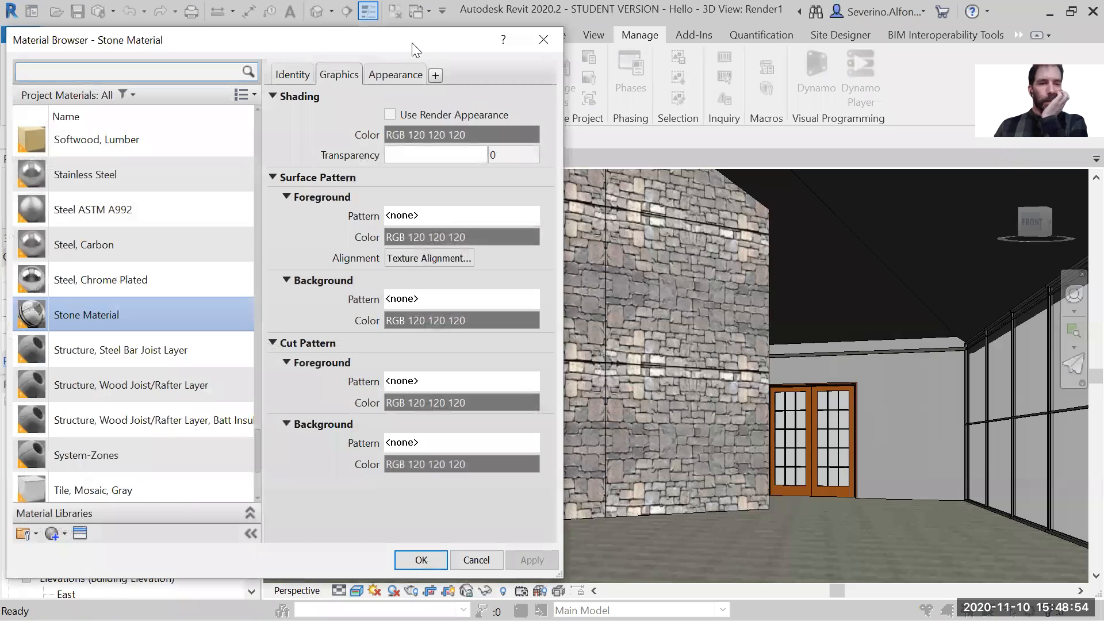
drag(412, 42, 432, 49)
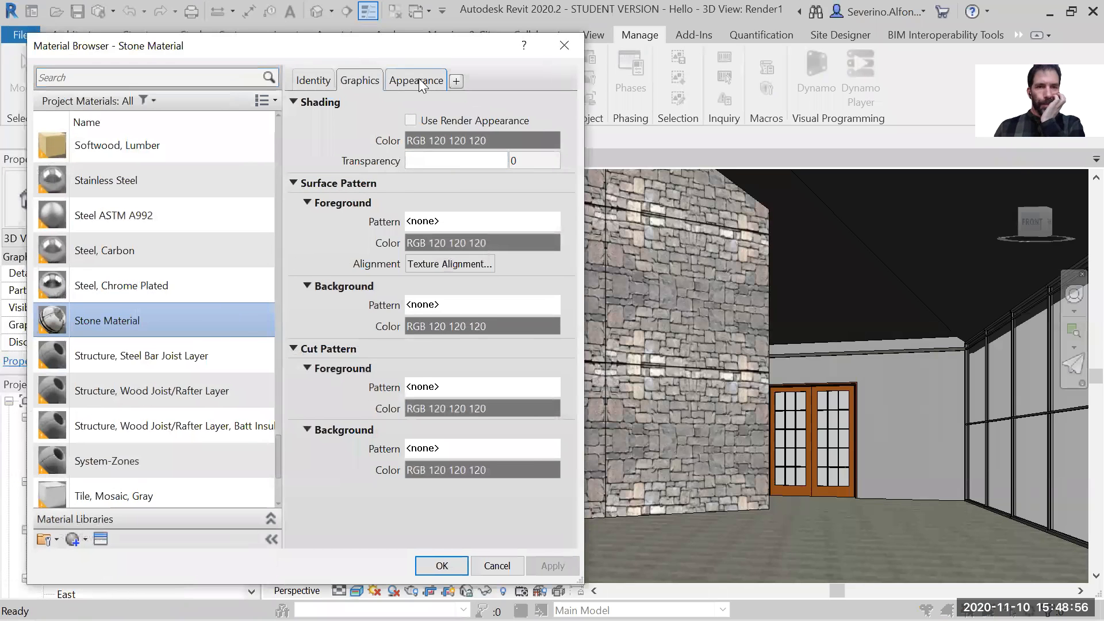
click(419, 80)
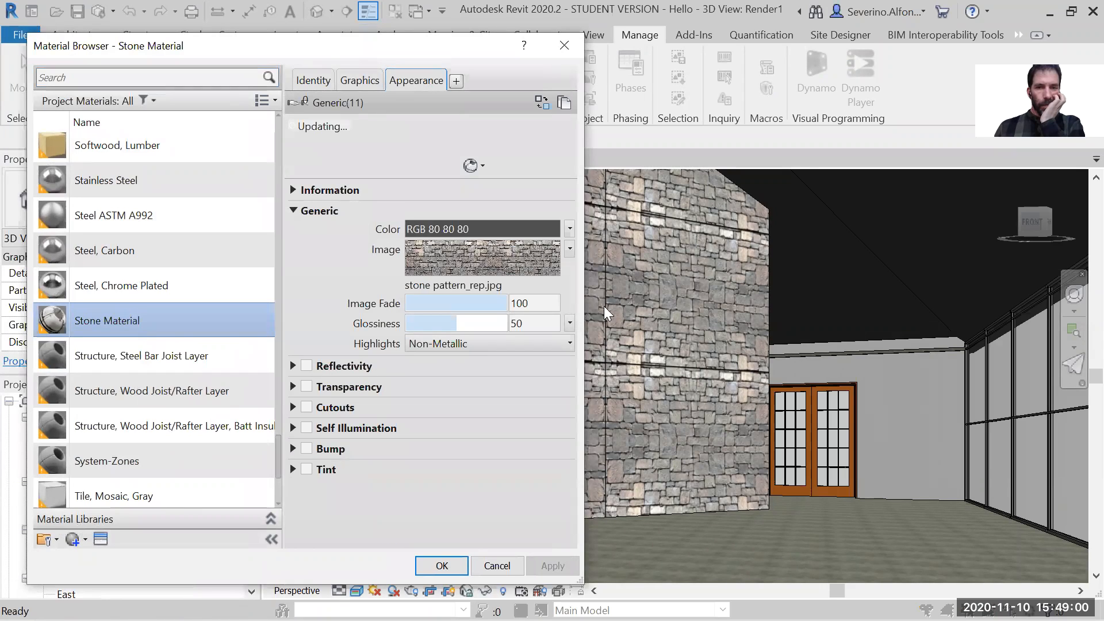
click(571, 248)
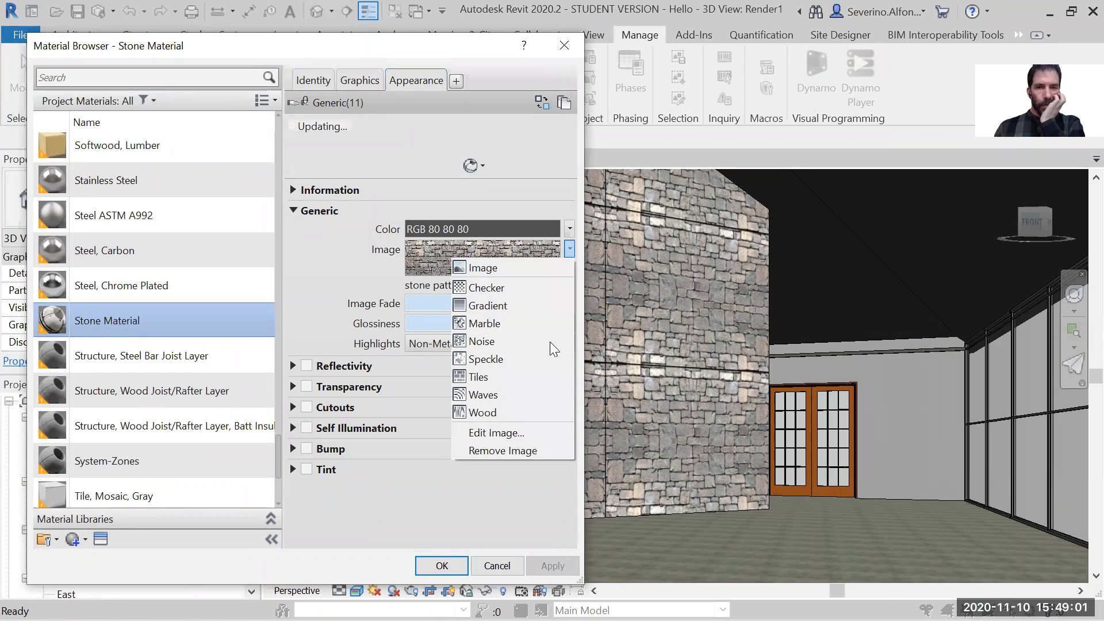
click(513, 426)
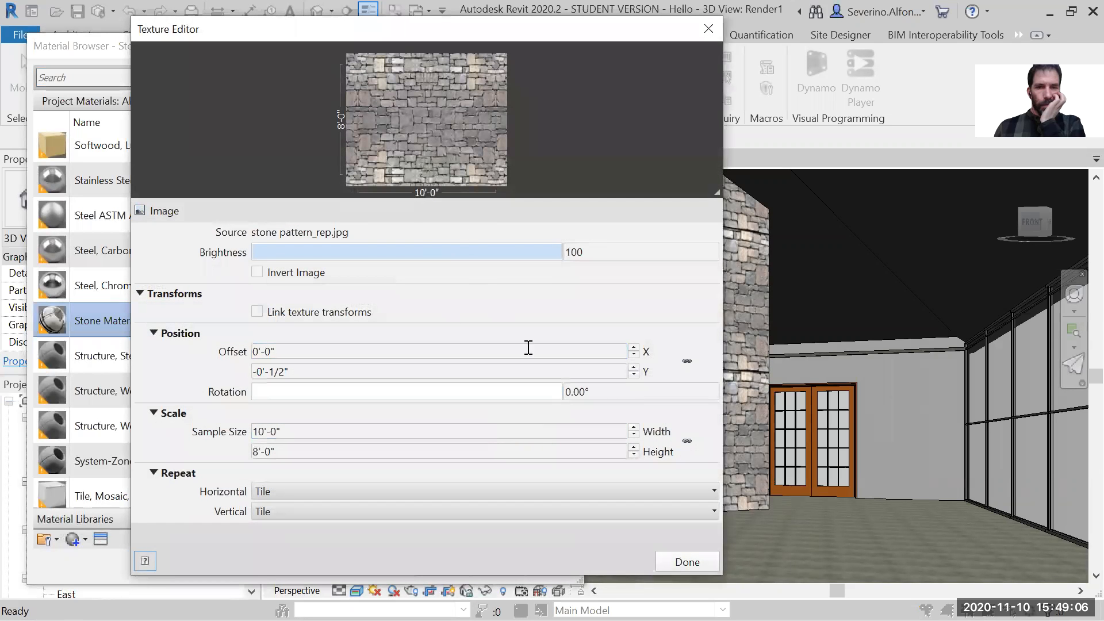
click(681, 562)
click(442, 565)
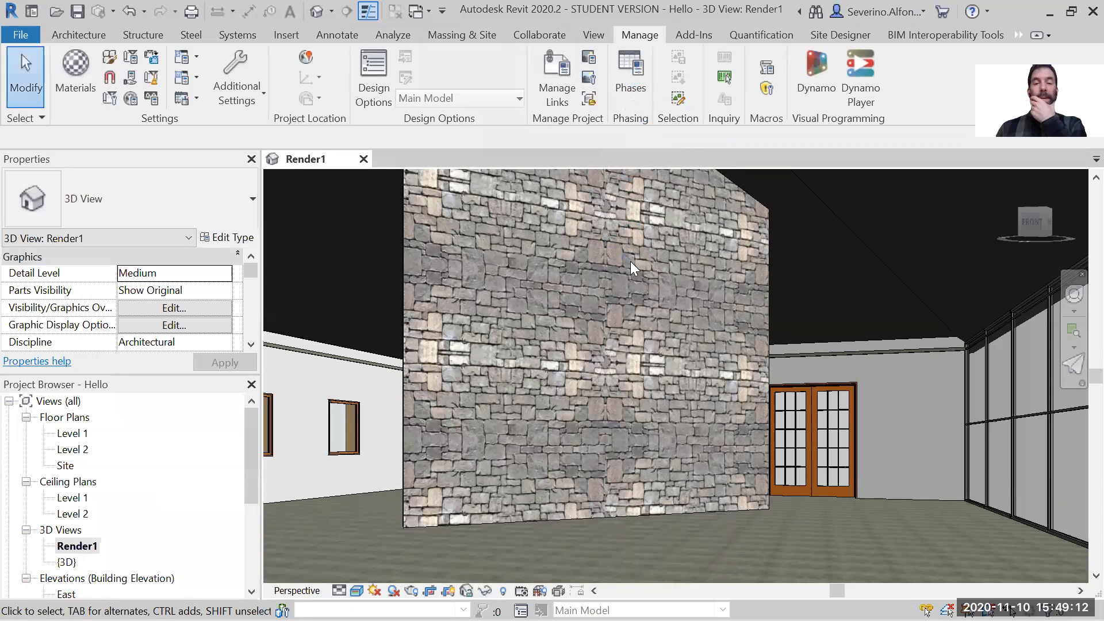
Check the stone wall in the Render1 view and set the Stone Material image's sample width to 15'-0"
scroll(645, 401, down, 2)
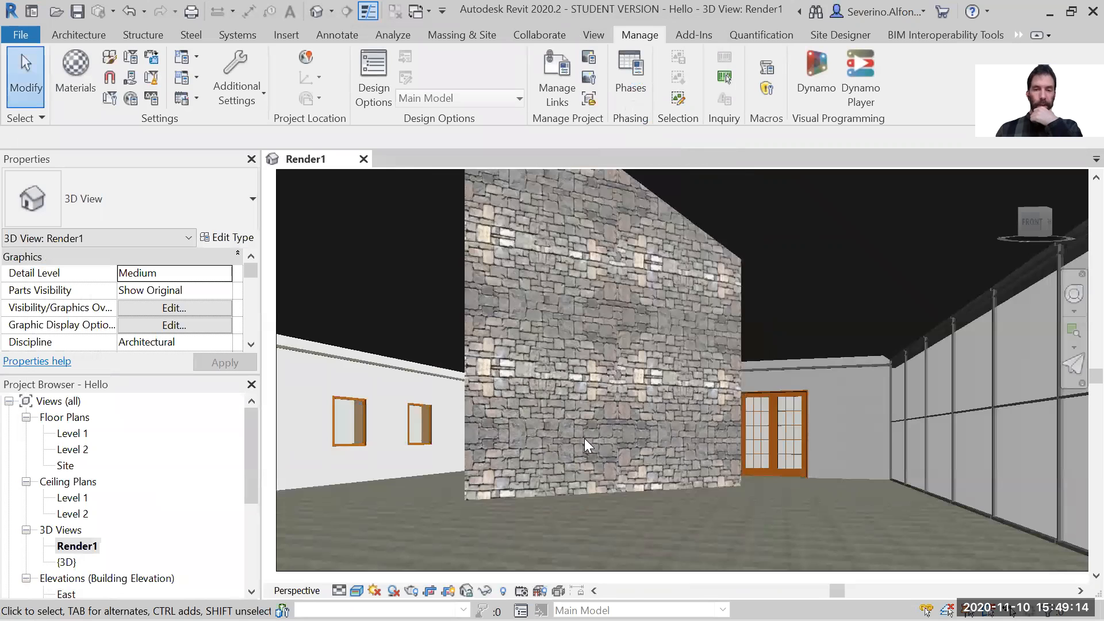
scroll(592, 457, up, 1)
scroll(604, 481, up, 1)
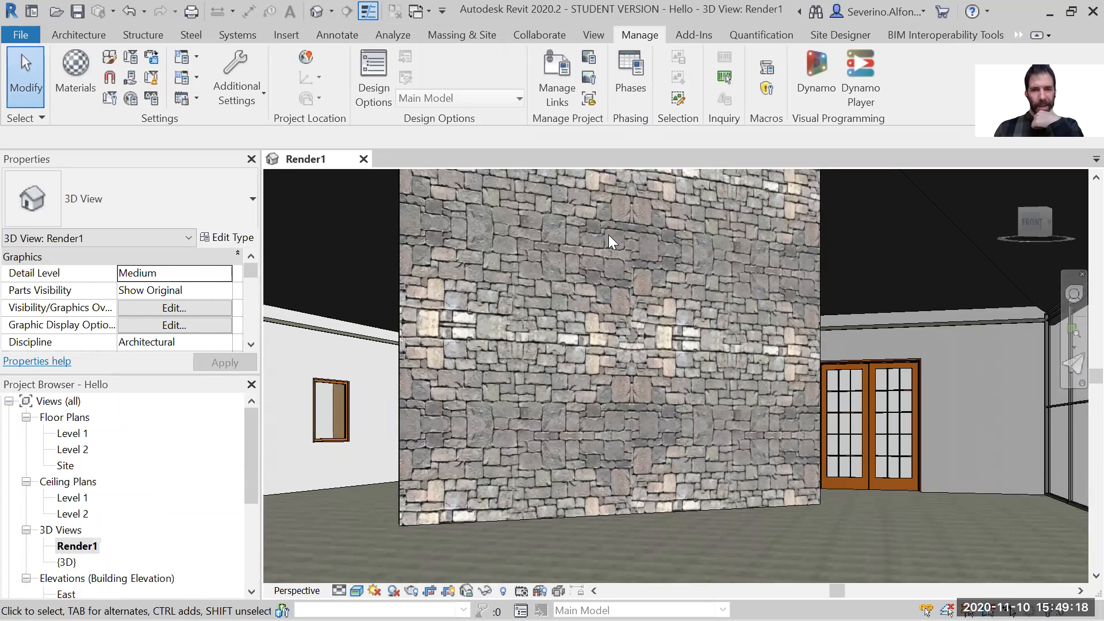
scroll(609, 234, down, 8)
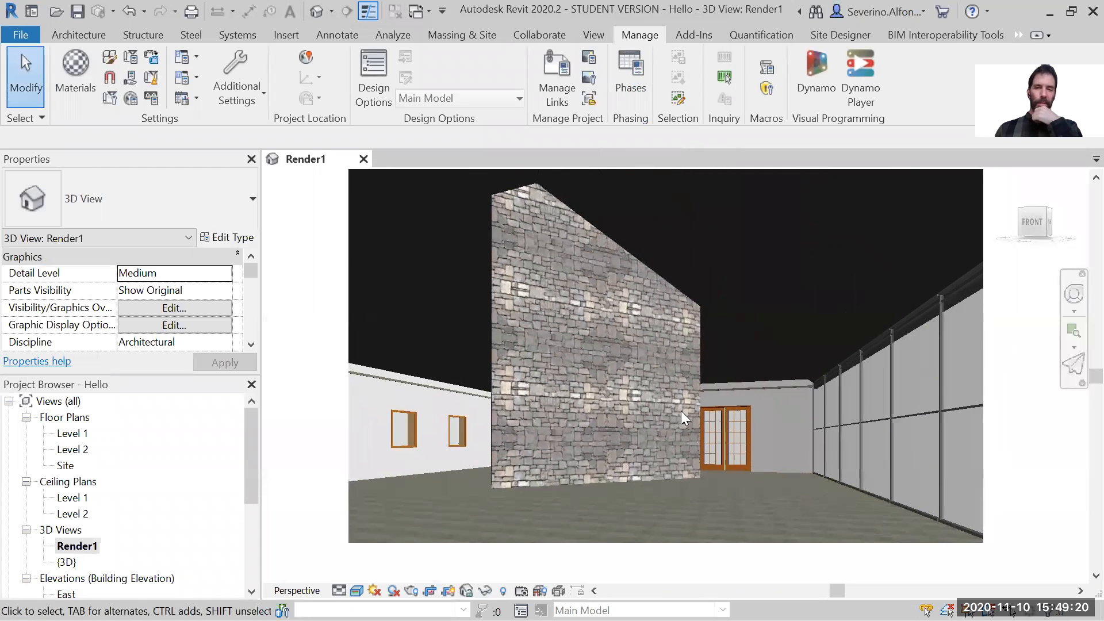
scroll(797, 439, down, 2)
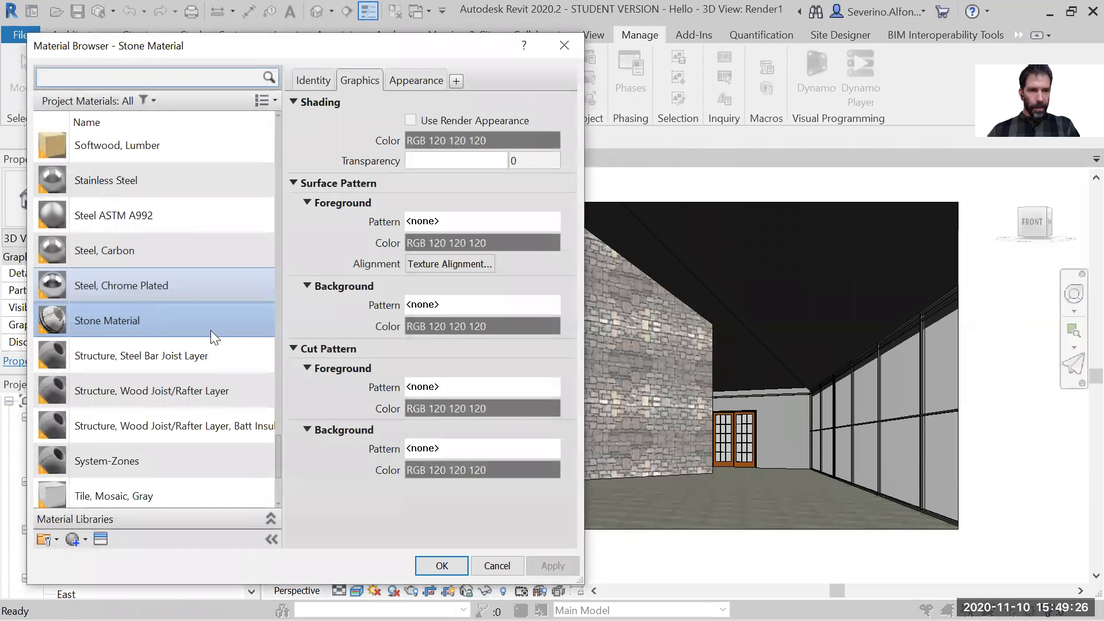
click(428, 77)
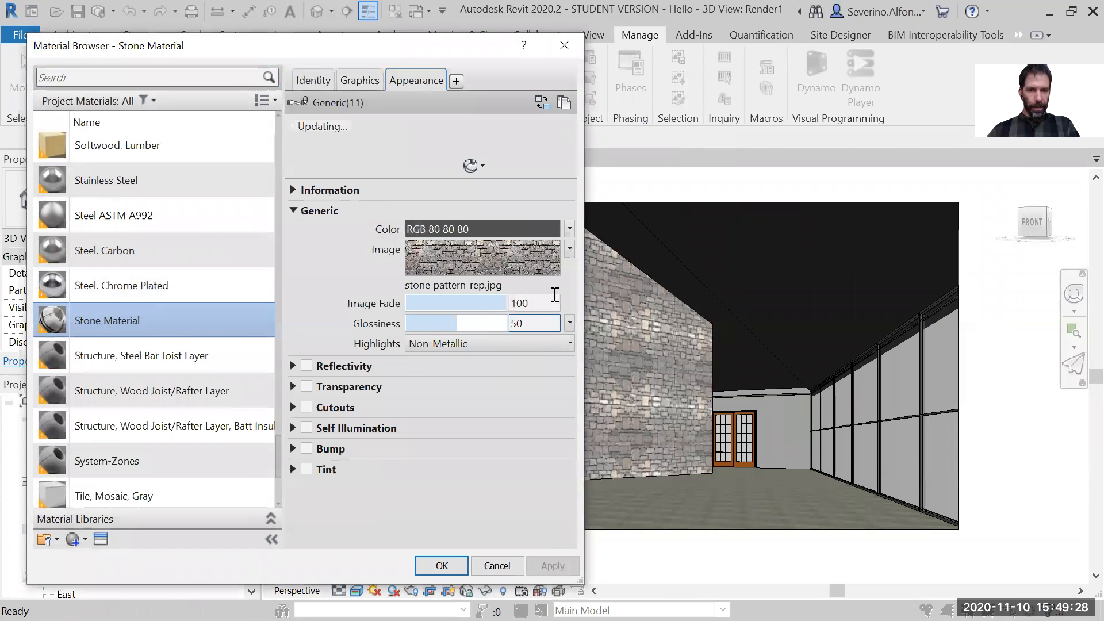
click(569, 249)
click(505, 434)
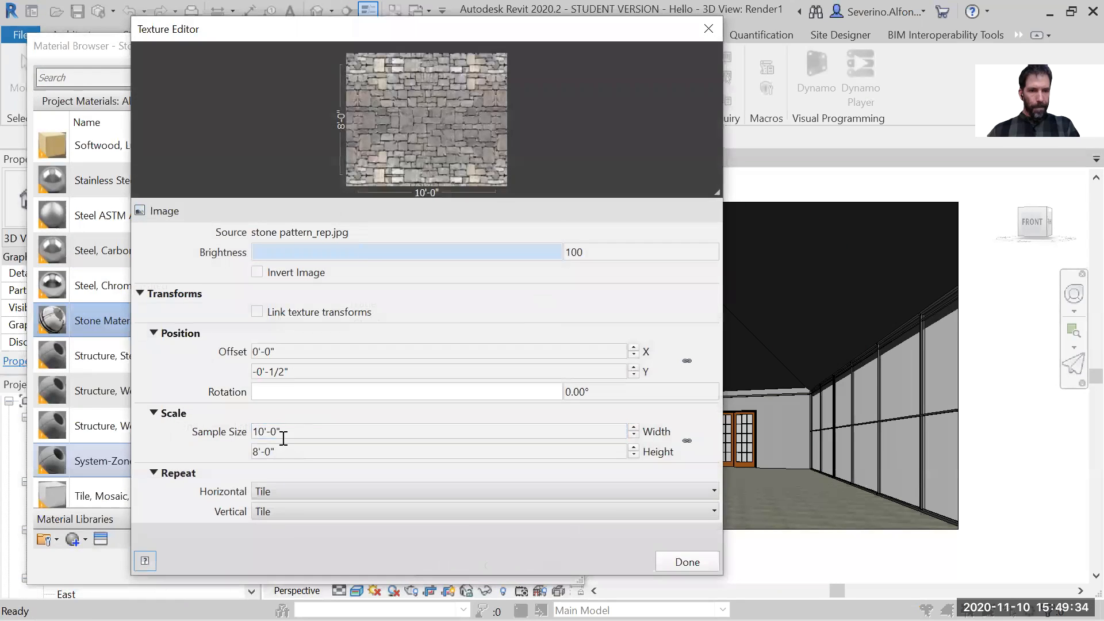
click(281, 452)
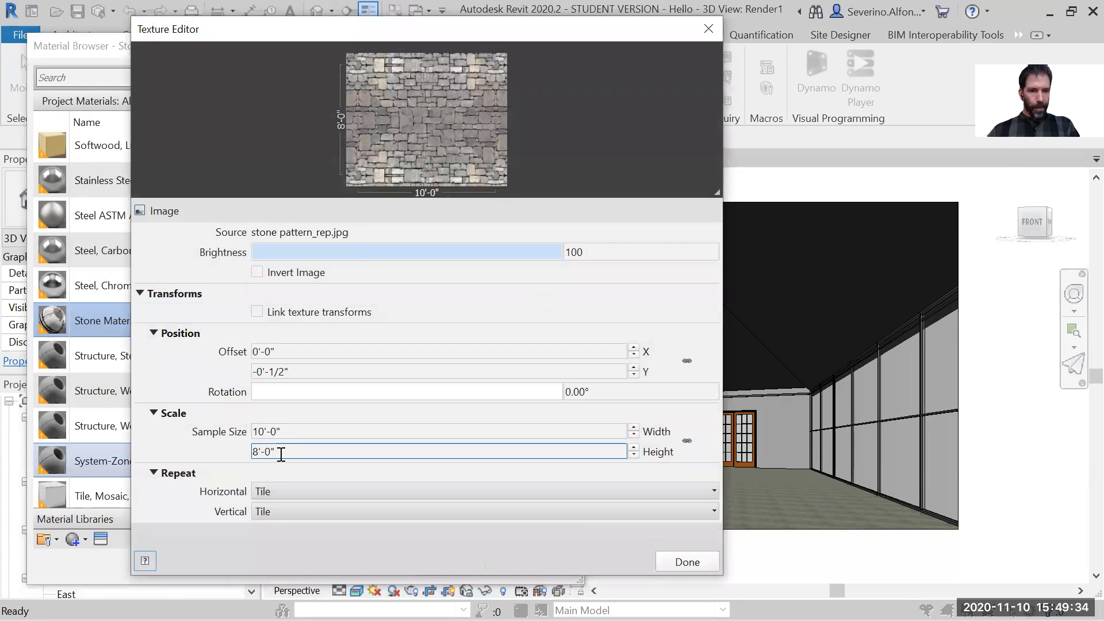
click(292, 431)
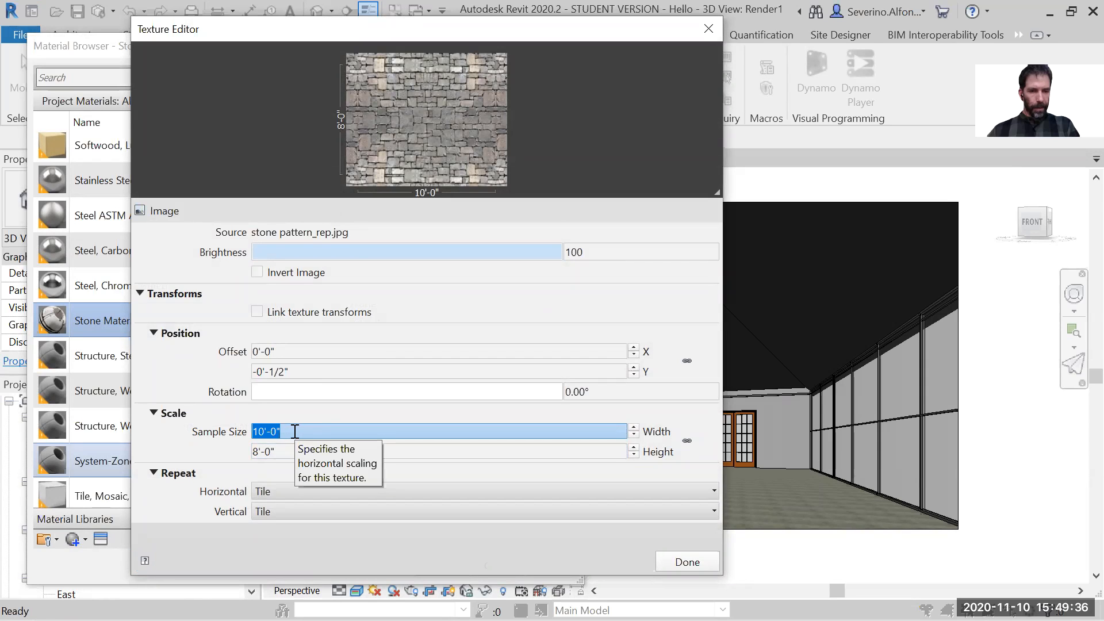
text(15)
Set the stone image's sample height to 10'-0" and apply the rescaled texture to the material
click(281, 451)
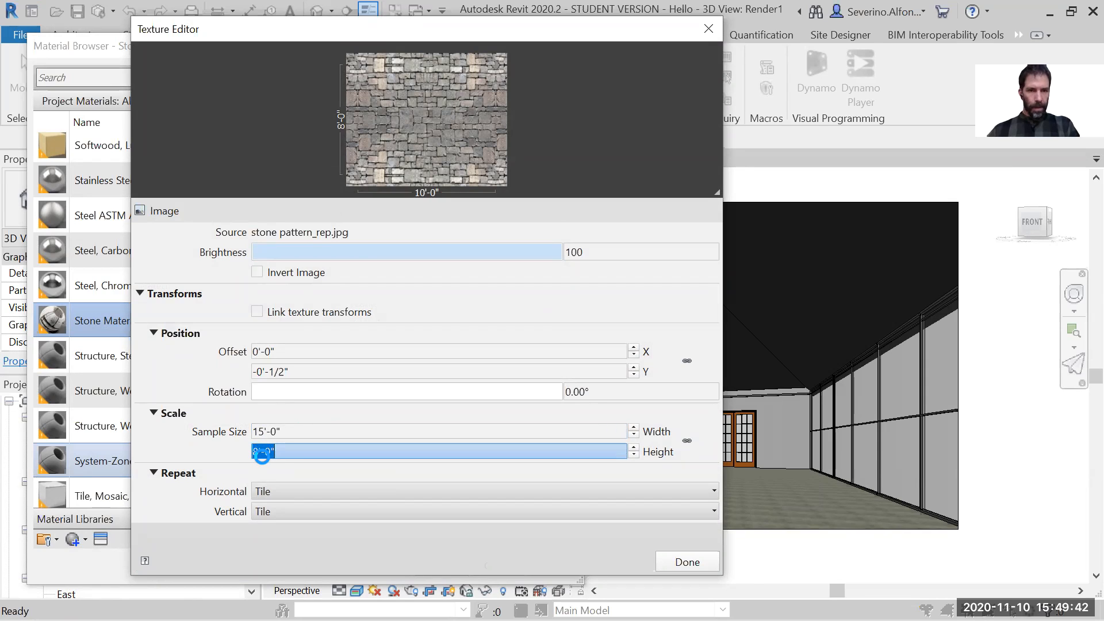
drag(258, 451, 252, 451)
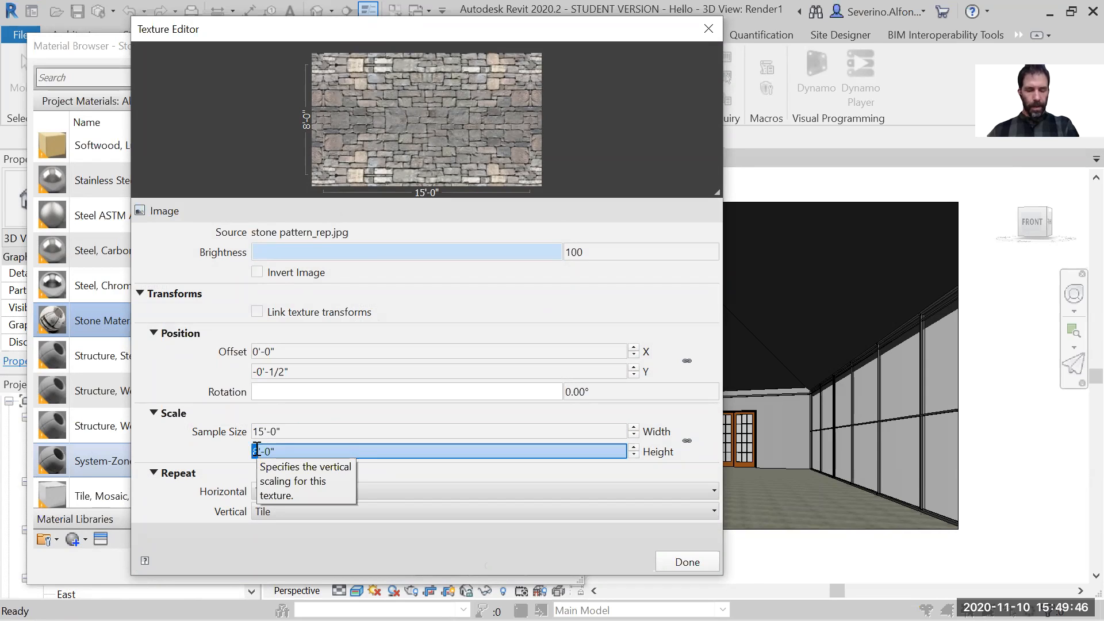
text(10)
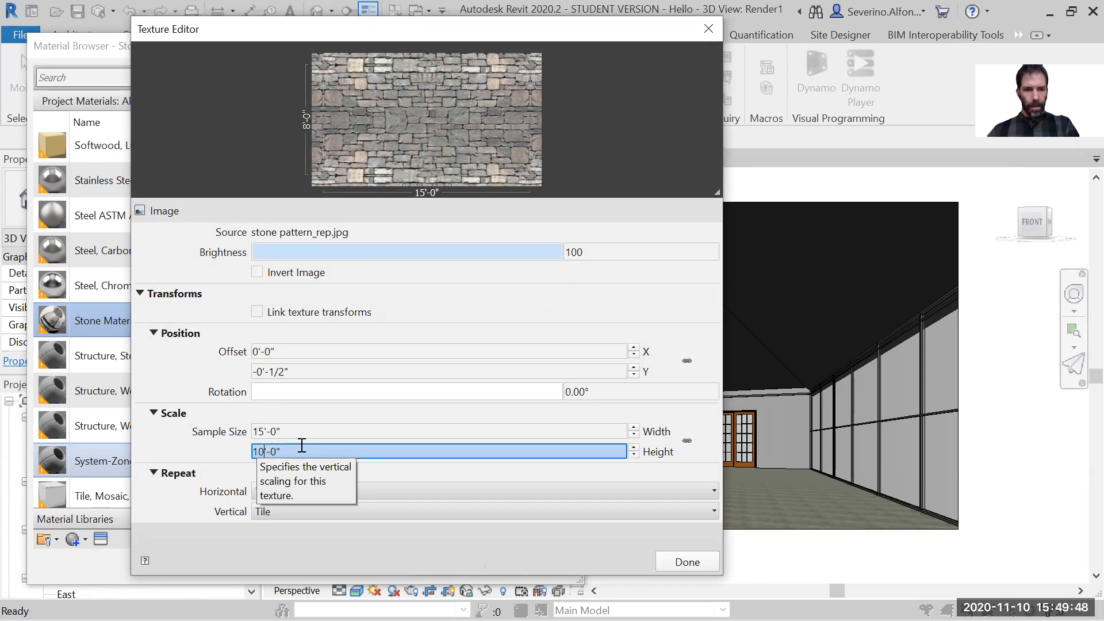
click(301, 431)
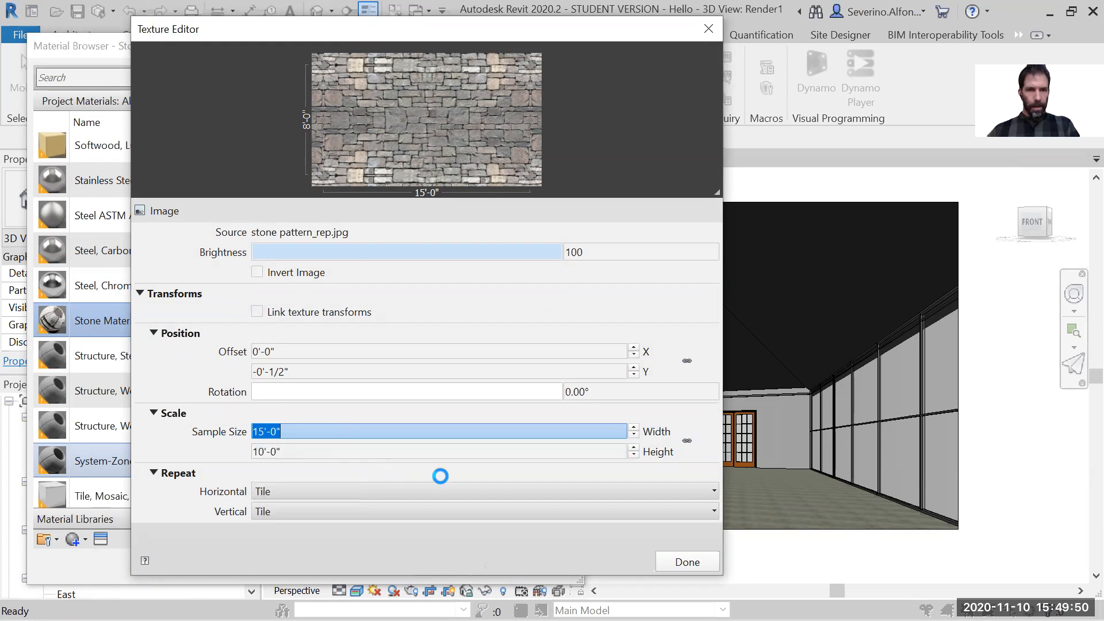
click(689, 562)
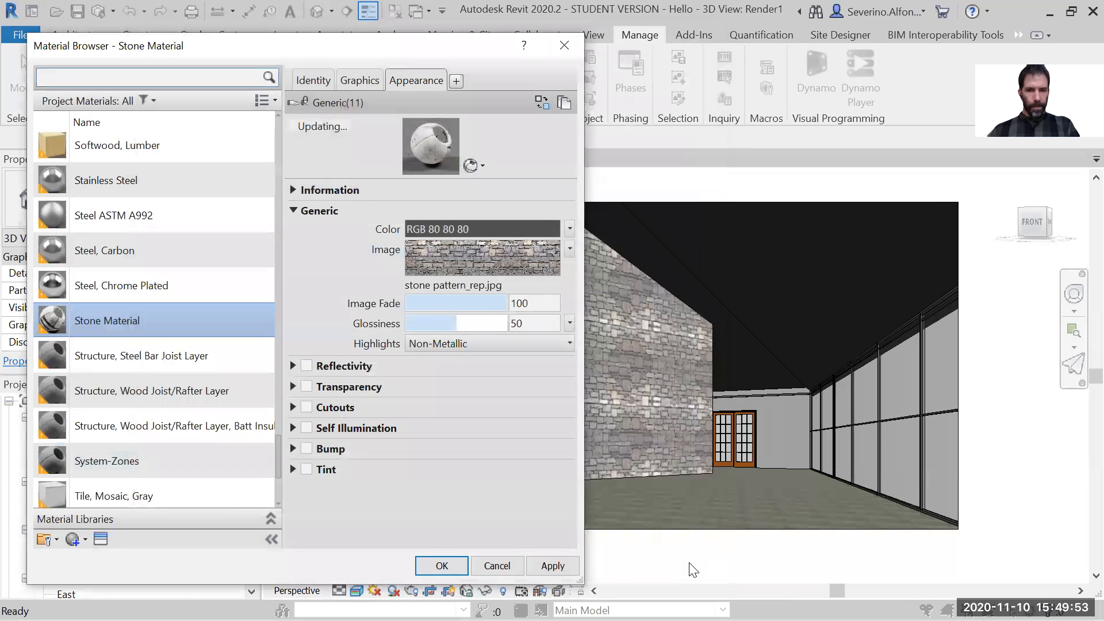
click(450, 560)
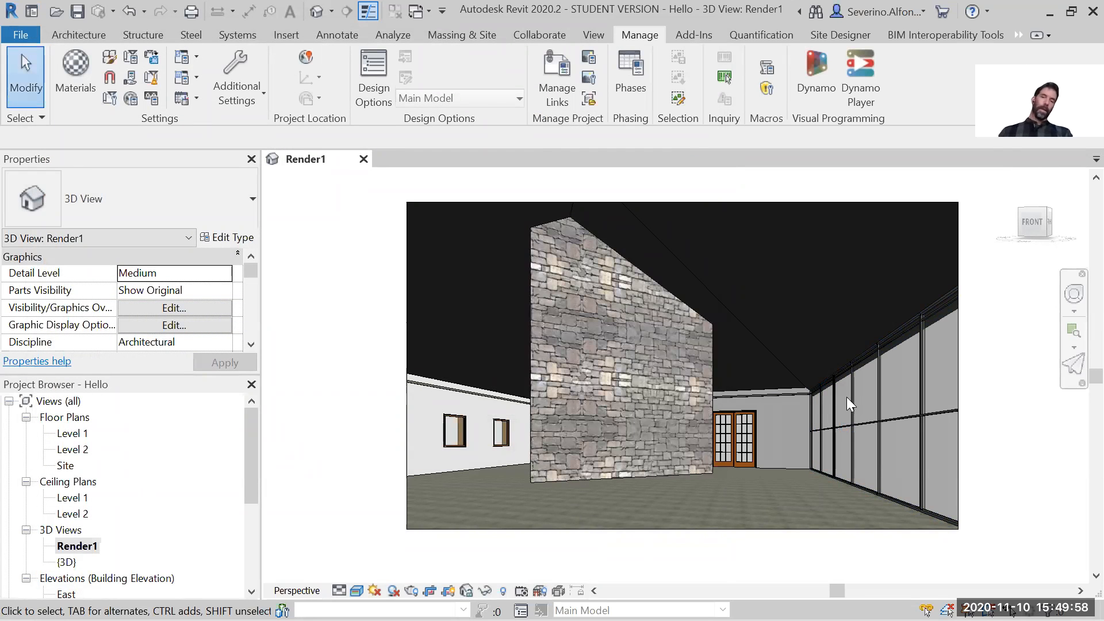
Enable Bump in the Stone Material's appearance and load stone pattern_rep.jpg as the bump image
scroll(786, 428, up, 1)
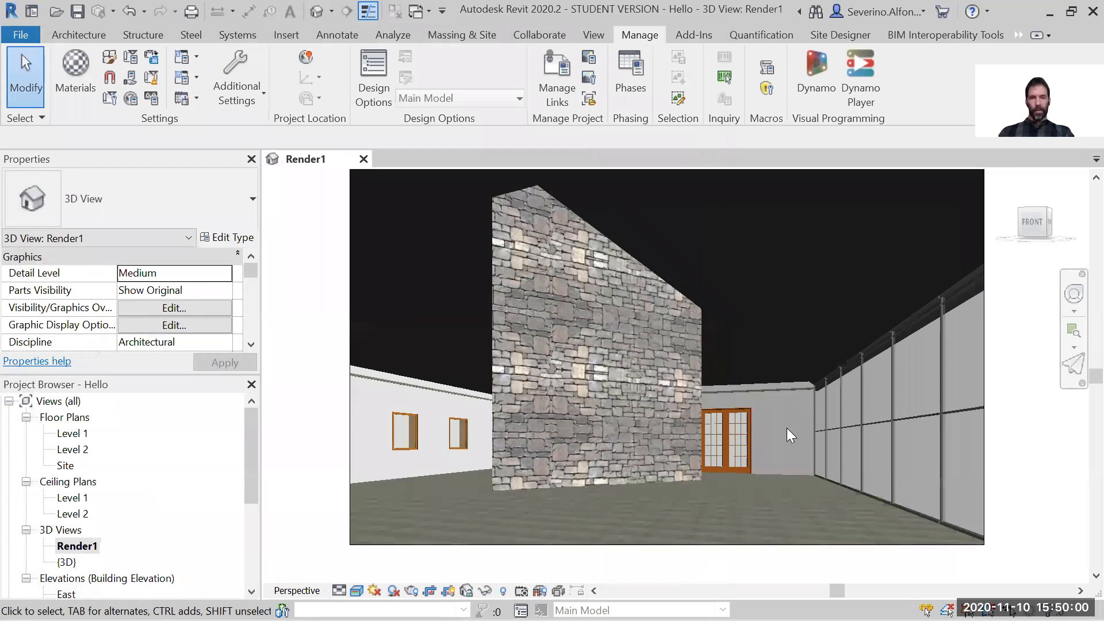
middle_drag(788, 429, 678, 446)
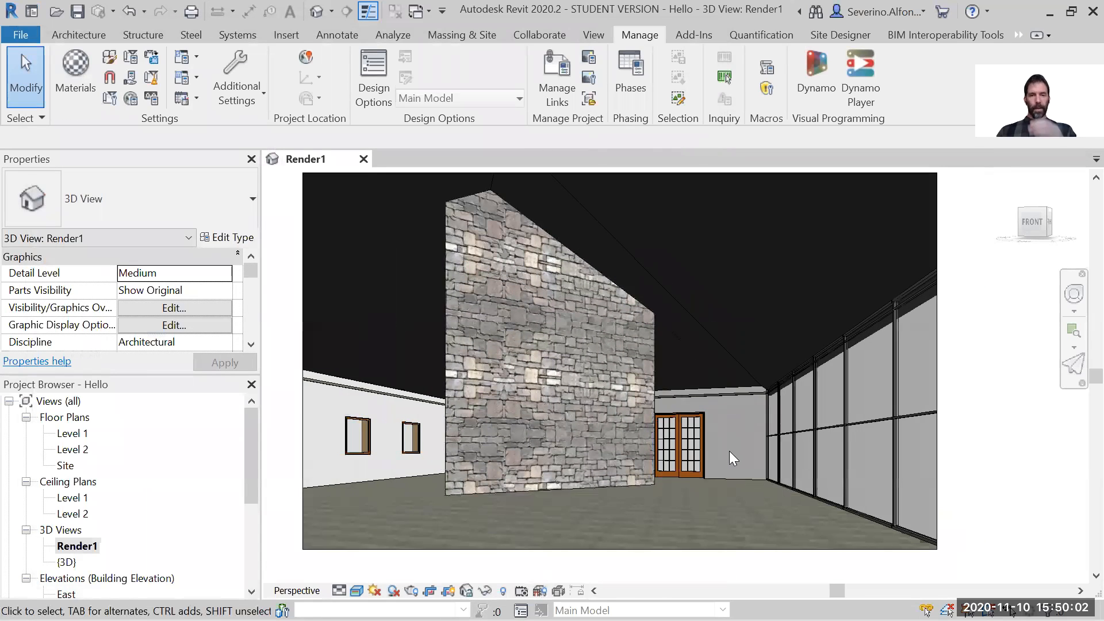
scroll(729, 451, up, 1)
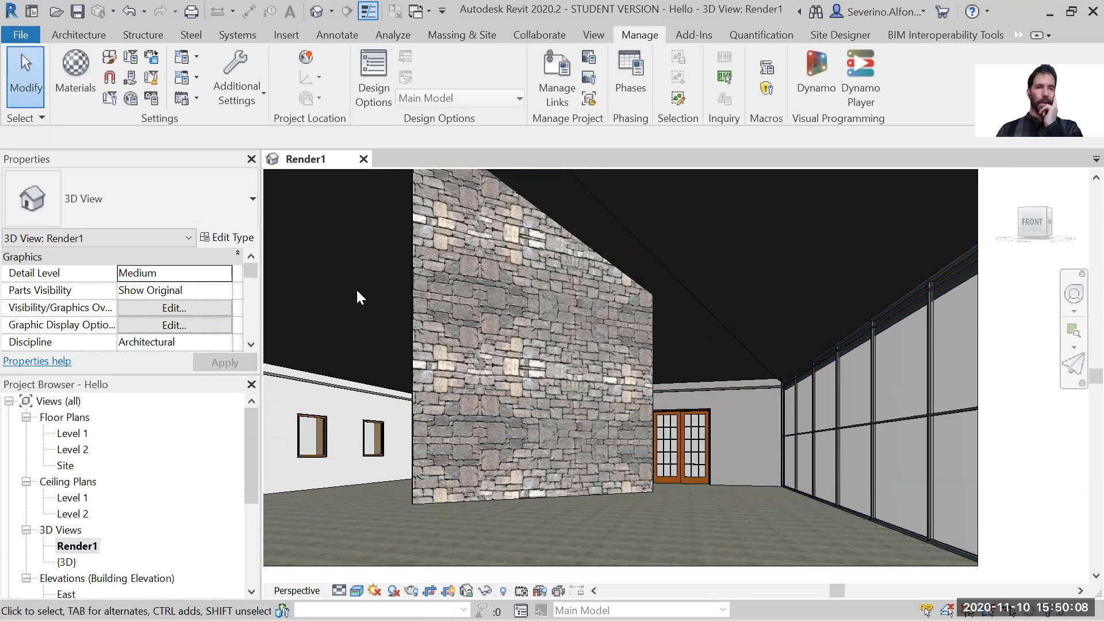
click(88, 87)
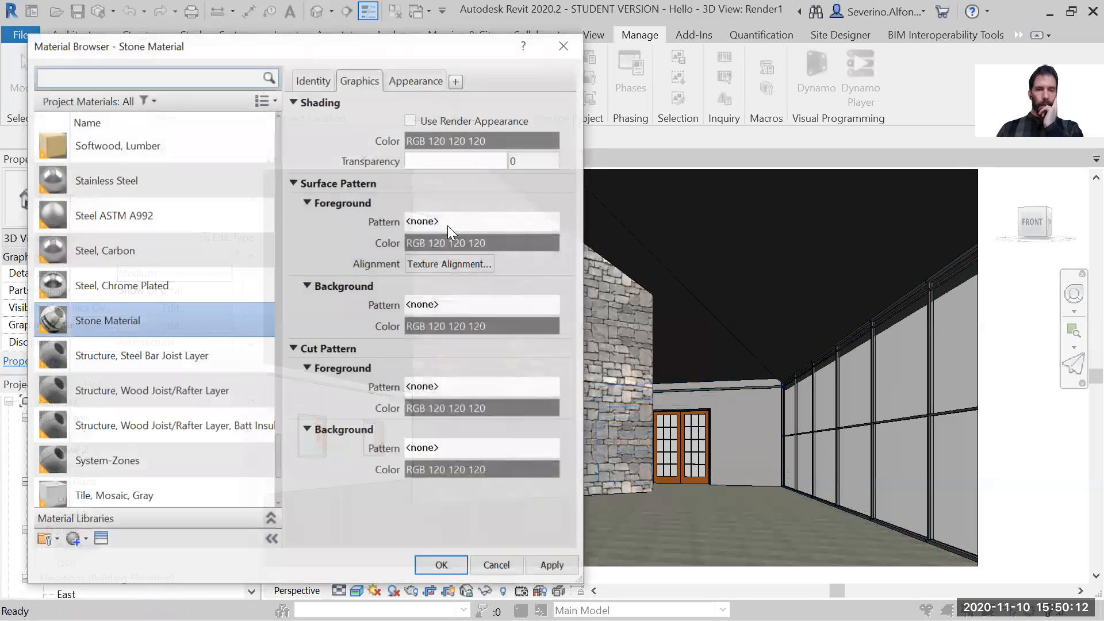
click(417, 81)
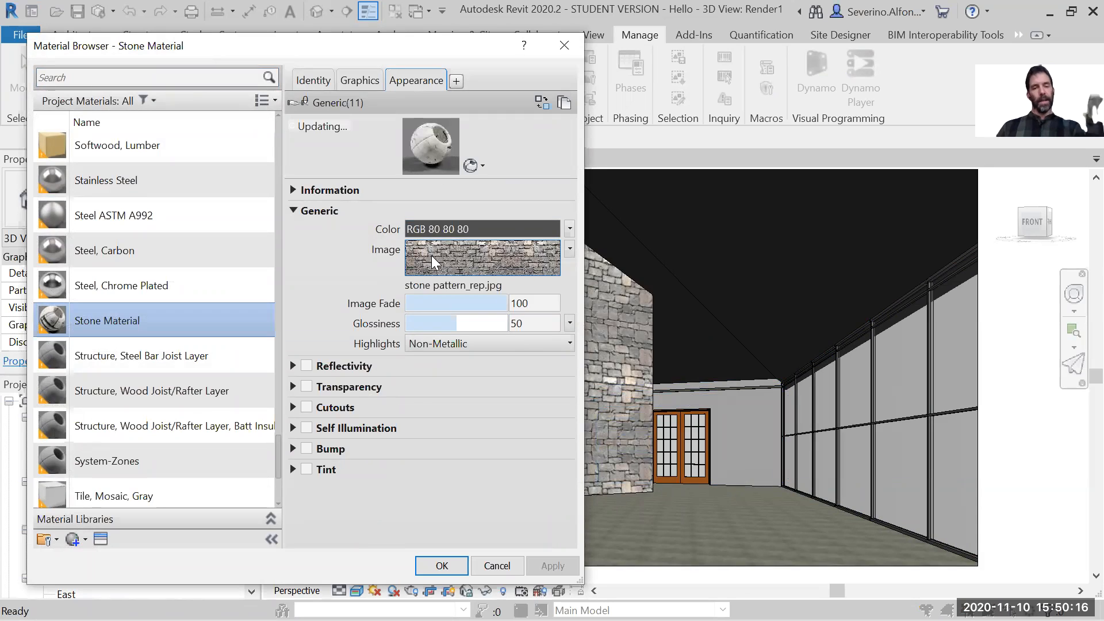
click(306, 448)
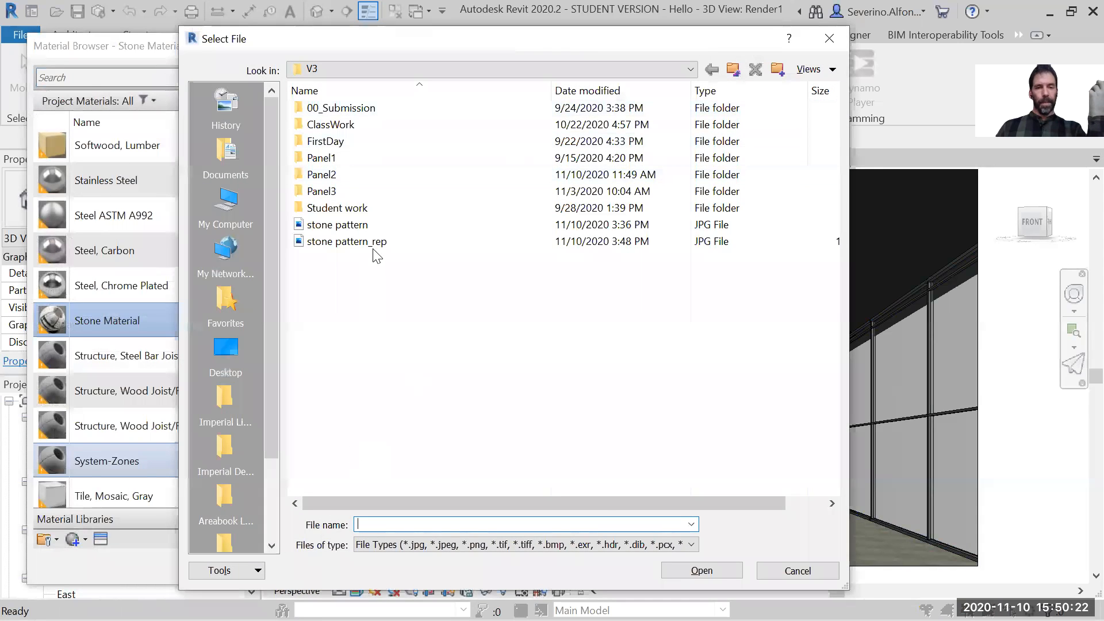
click(369, 242)
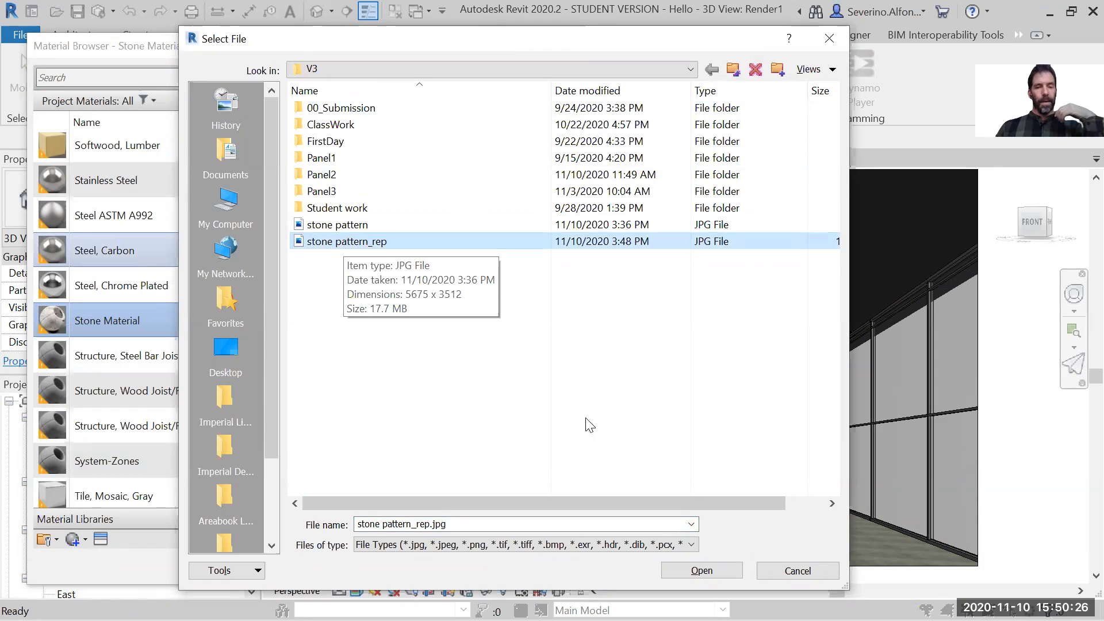
click(703, 568)
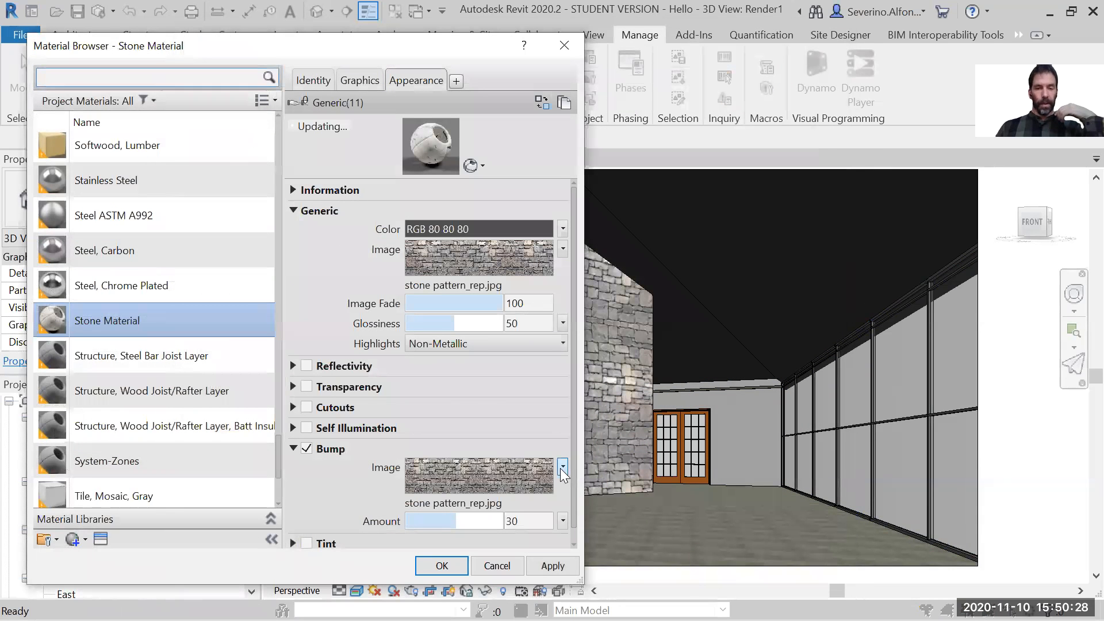
click(562, 467)
click(475, 46)
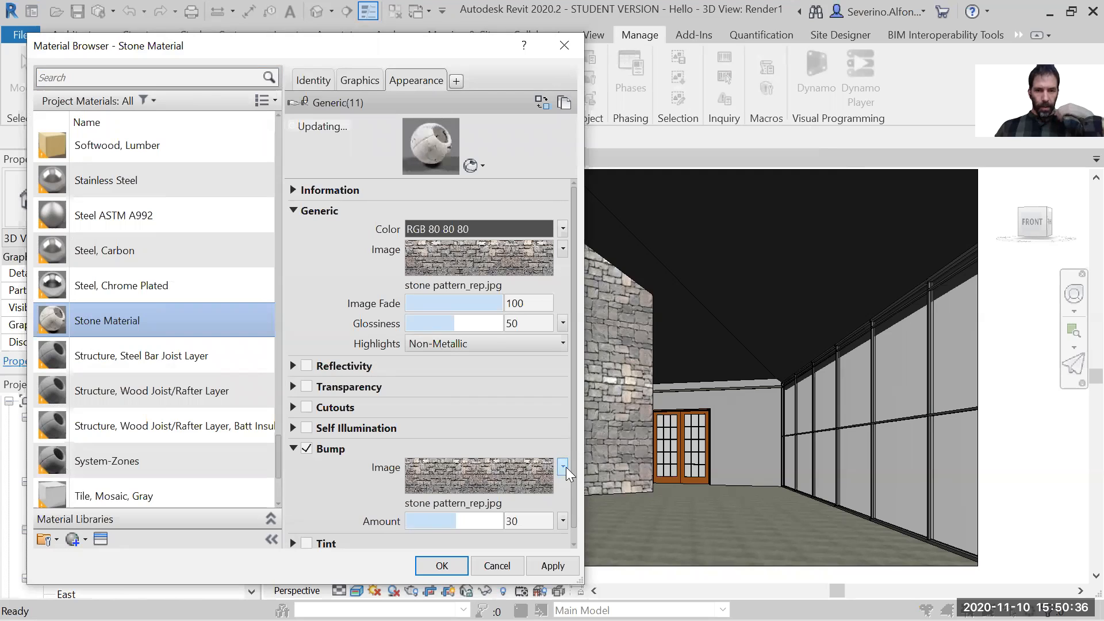
Set the Y offset of the Stone Material's main appearance image to 0'-0" and accept the texture settings
click(562, 249)
click(492, 432)
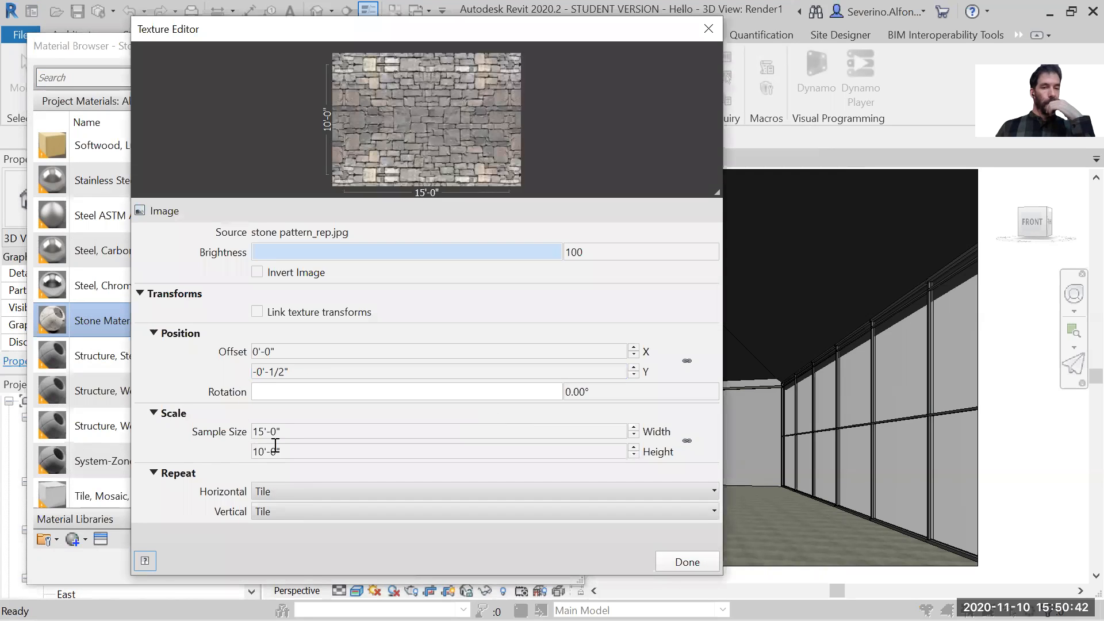
double_click(296, 367)
text(0)
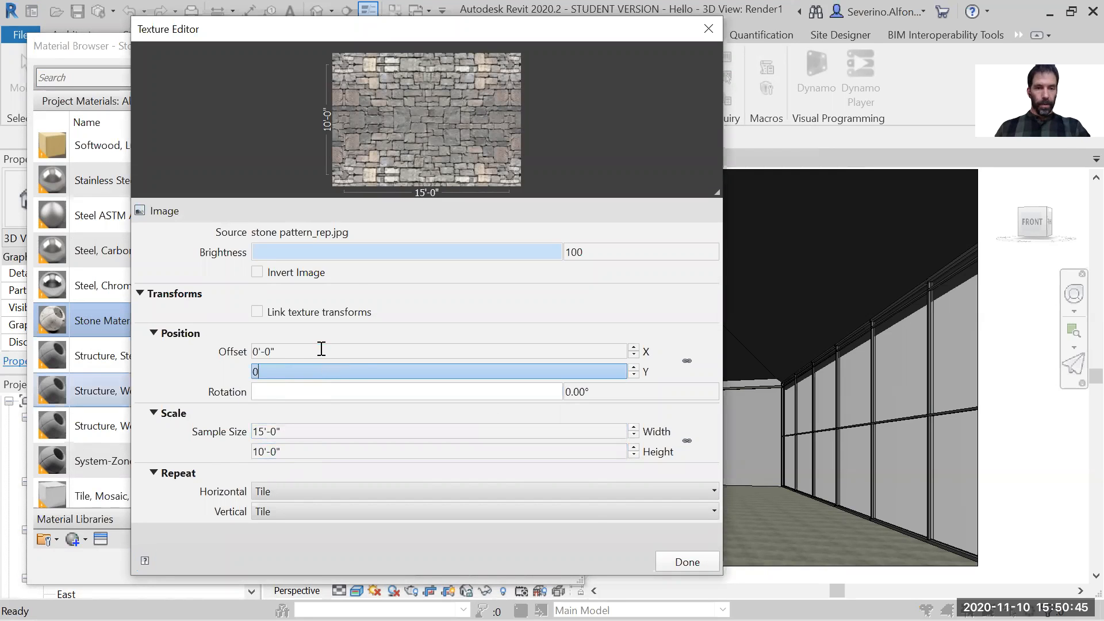
click(687, 562)
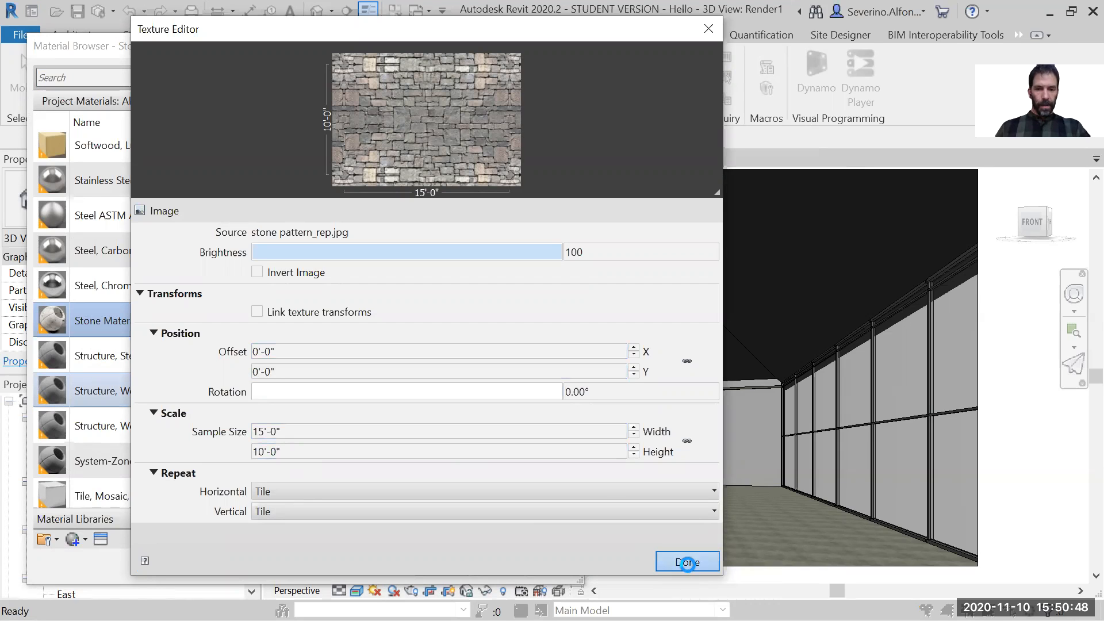
click(687, 563)
Open the Stone Material's bump image for editing and unlink its sample width from its height
click(562, 464)
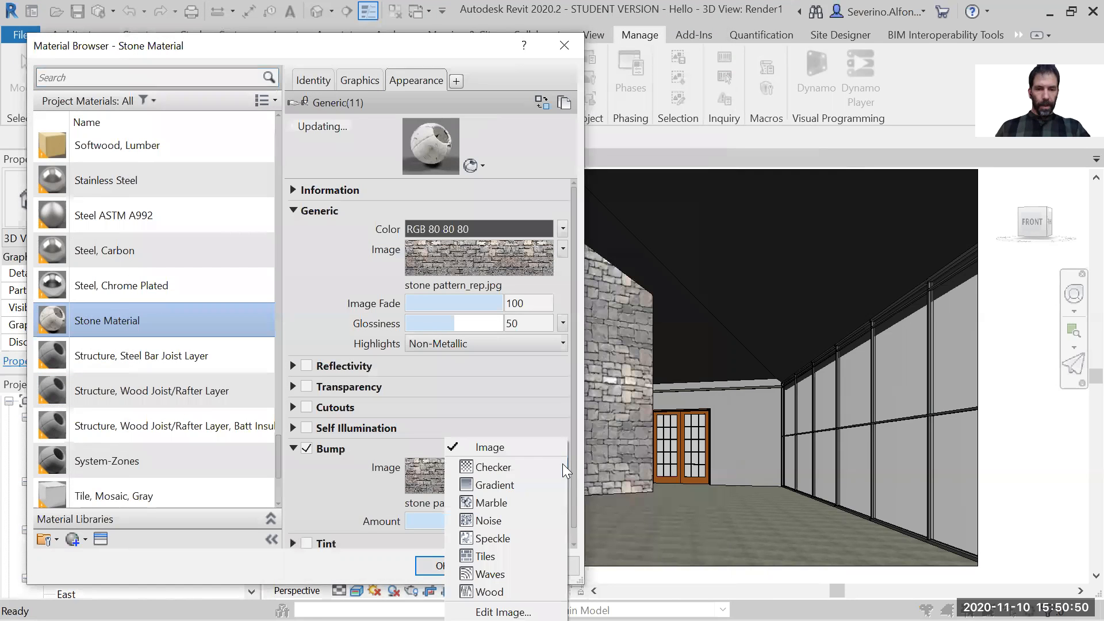
click(475, 282)
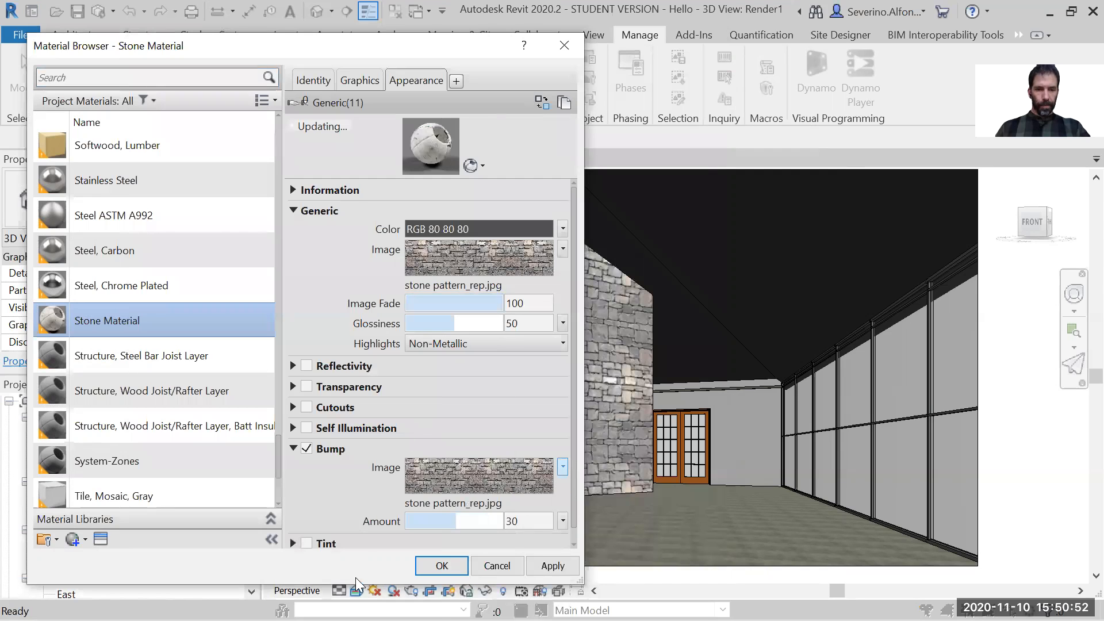
drag(355, 584, 354, 509)
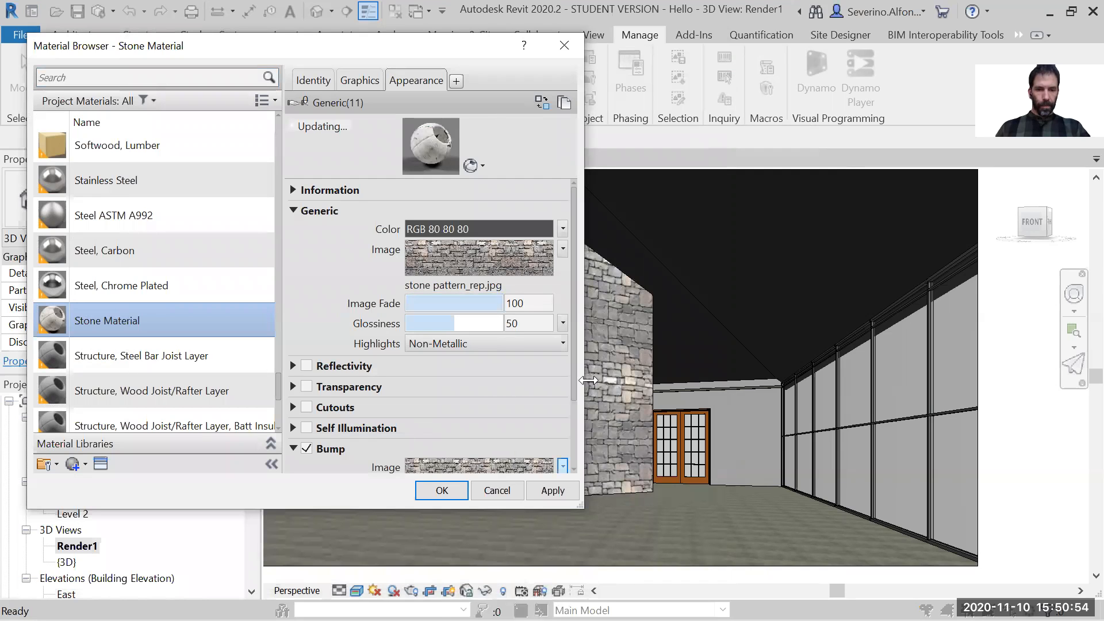
drag(574, 354, 579, 449)
click(561, 372)
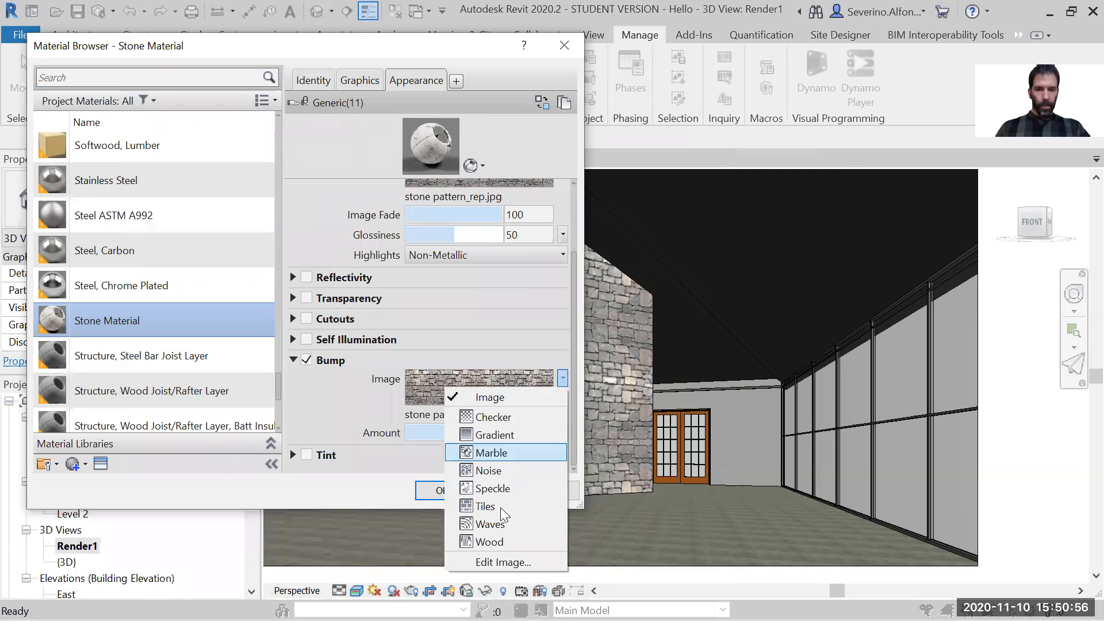
click(496, 556)
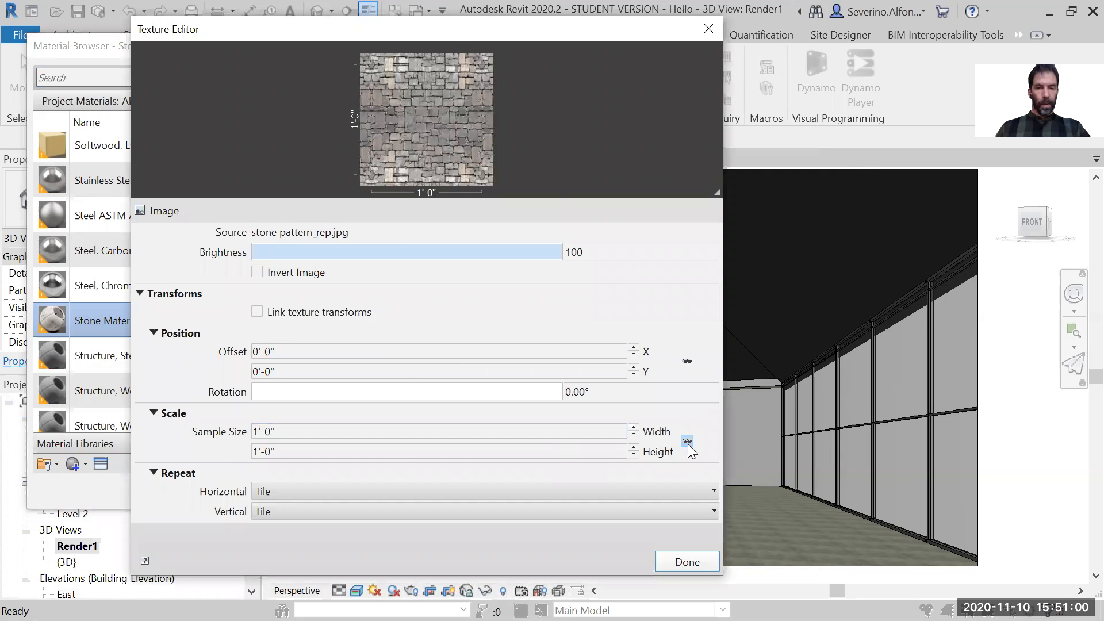
click(688, 441)
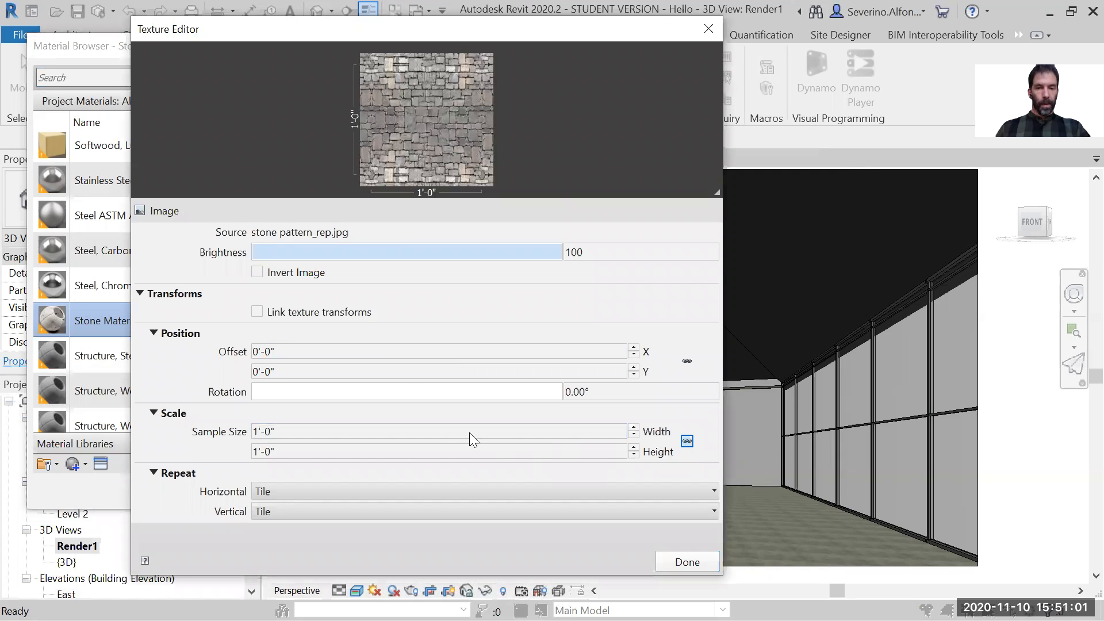
click(342, 432)
text(15)
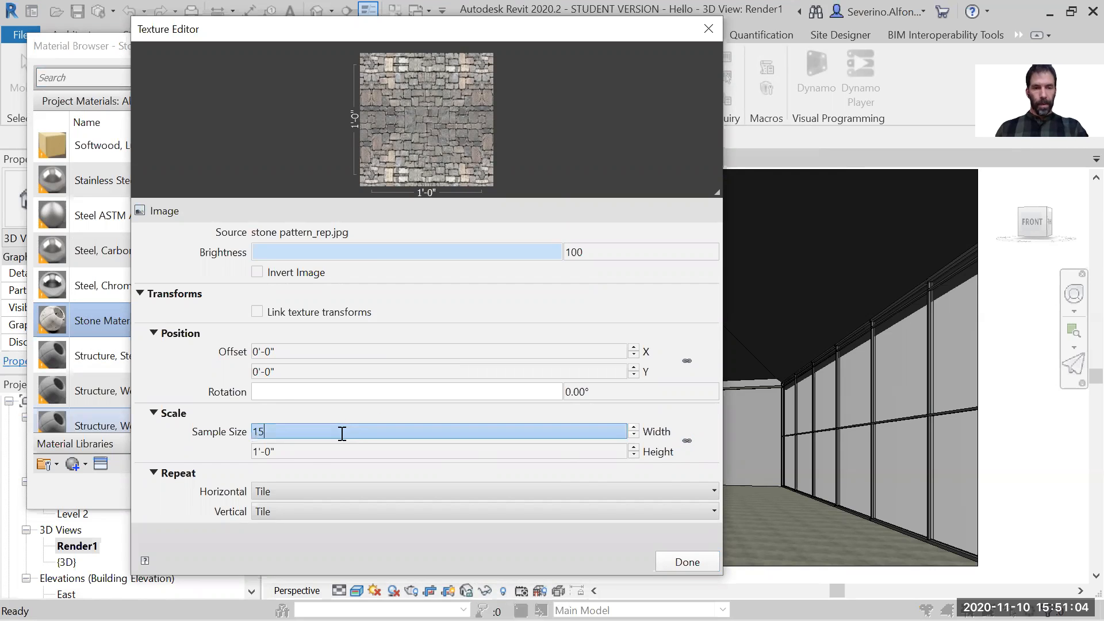
click(319, 454)
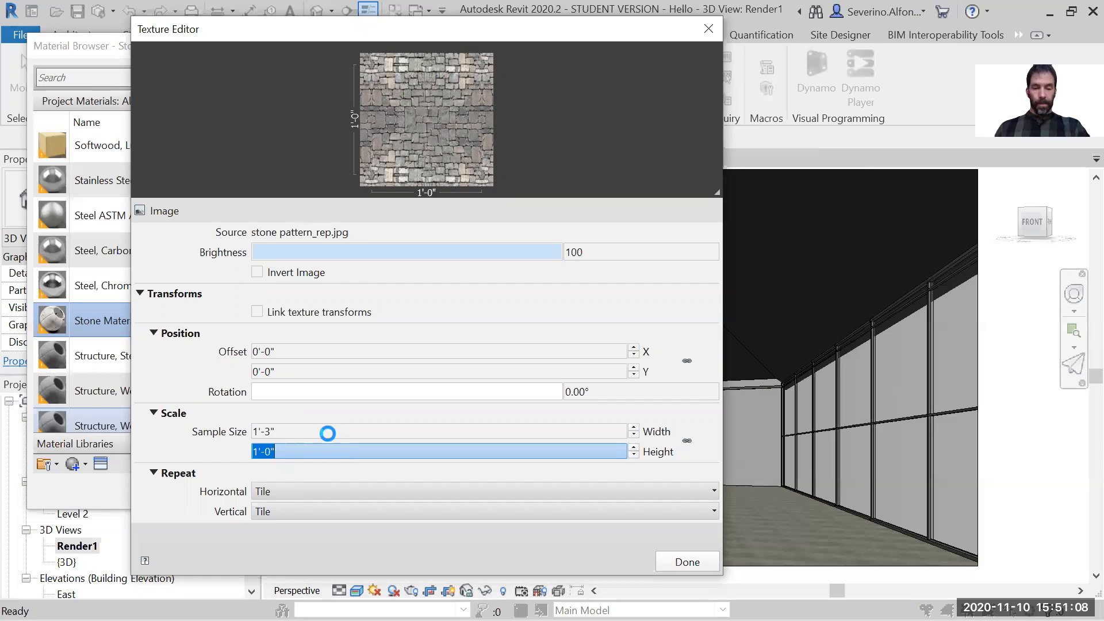
Set the bump image's sample size to 15'-0" wide and 10'-0" high, and accept the texture and material settings
click(329, 432)
text(15')
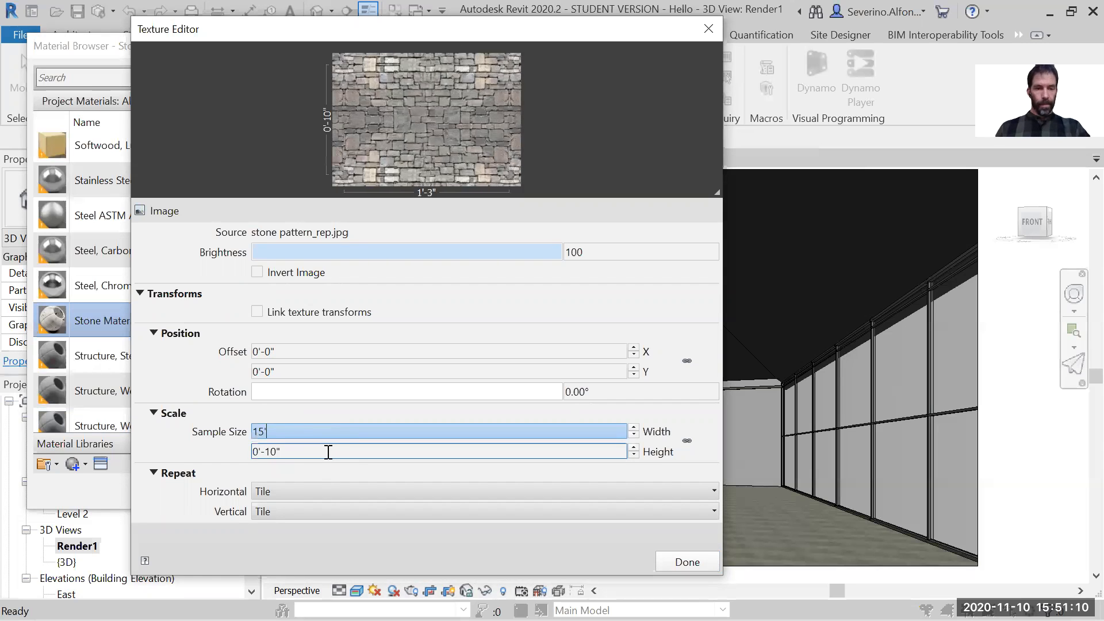
key(Tab)
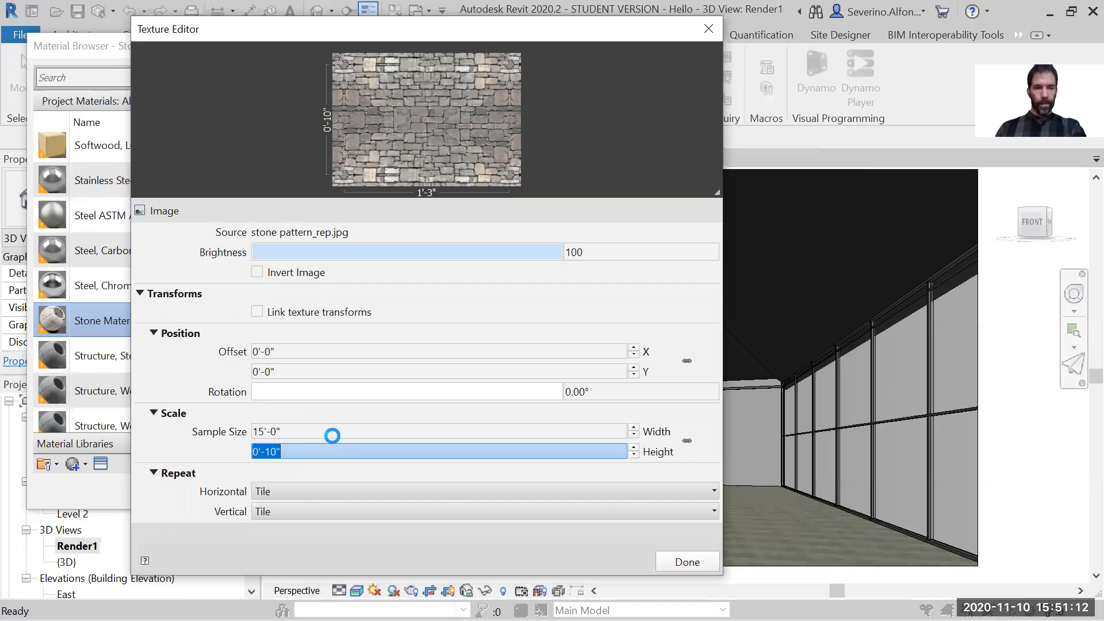
text(10')
click(333, 431)
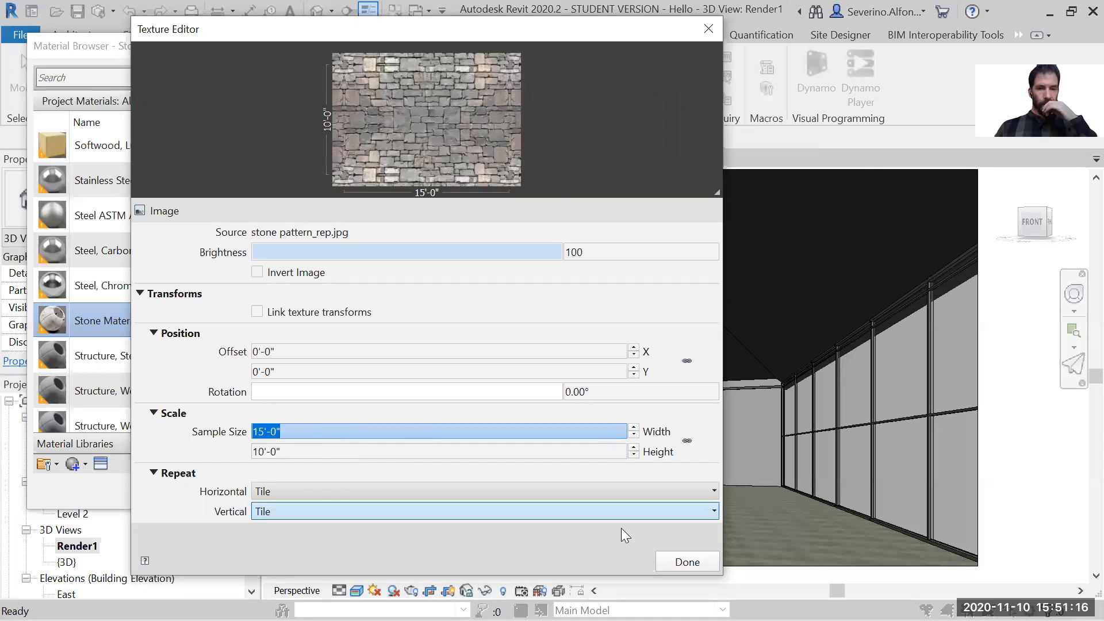
click(687, 562)
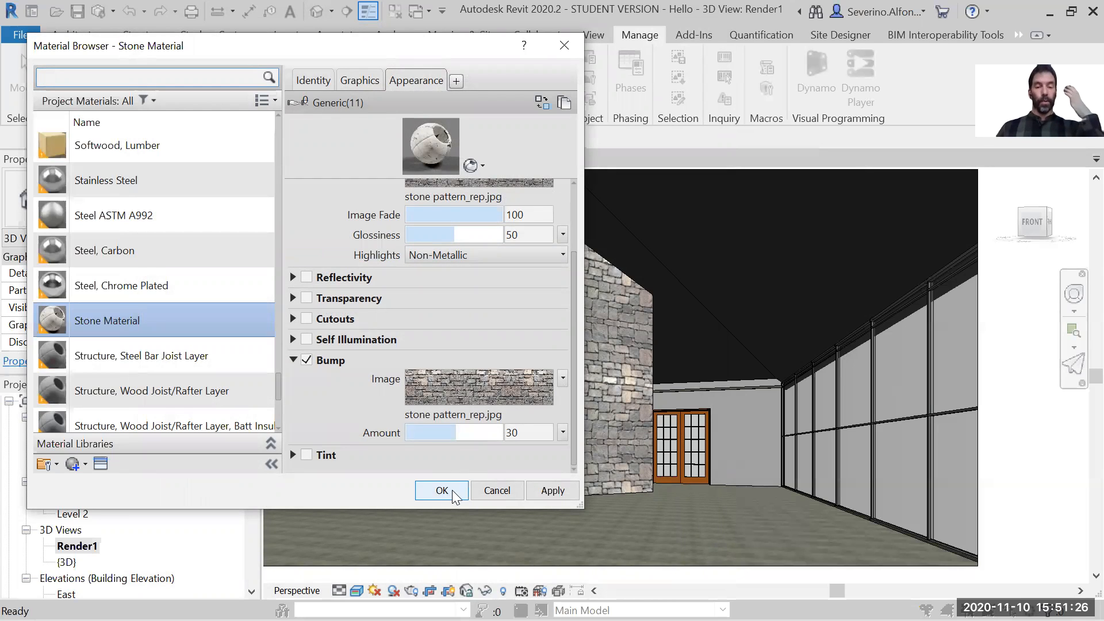
click(446, 493)
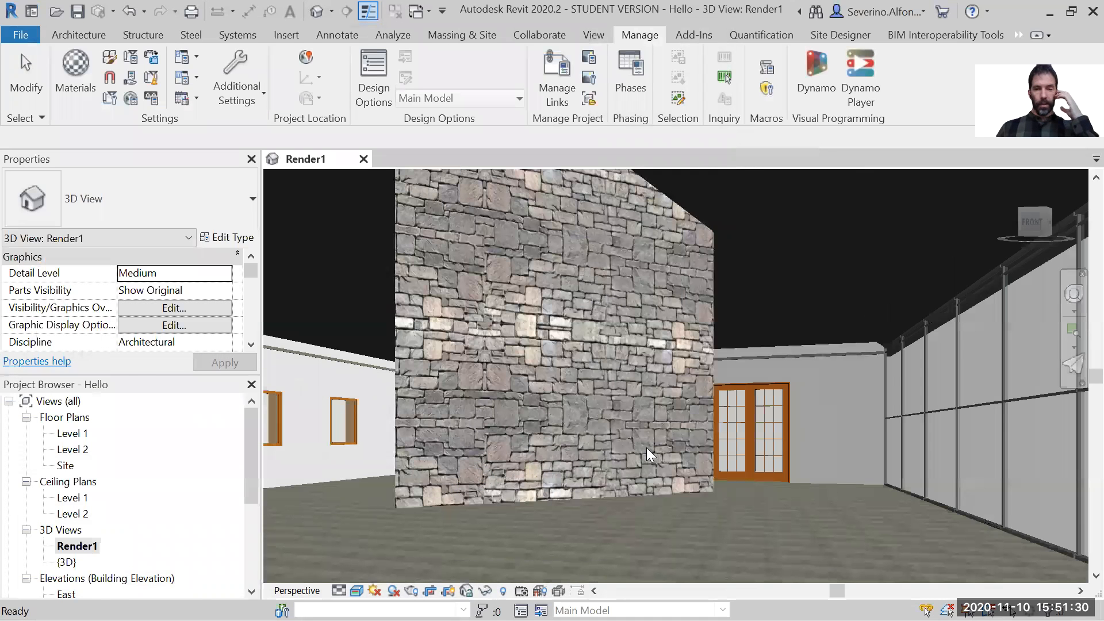
Inspect the stone wall up close and render the Render1 view at Draft quality
scroll(646, 448, up, 2)
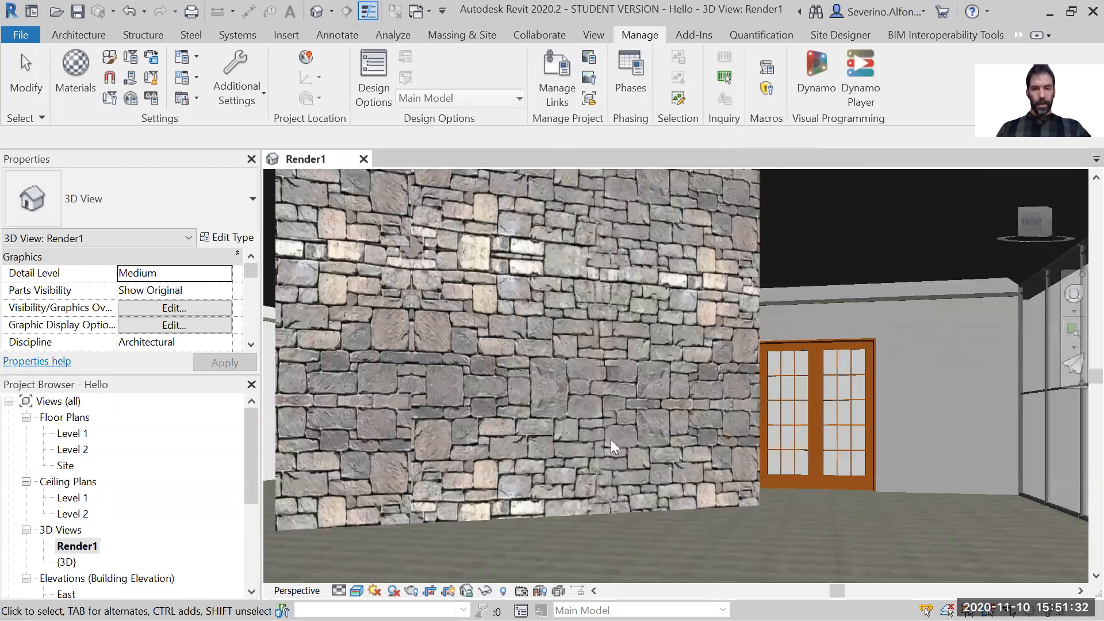
scroll(604, 436, down, 4)
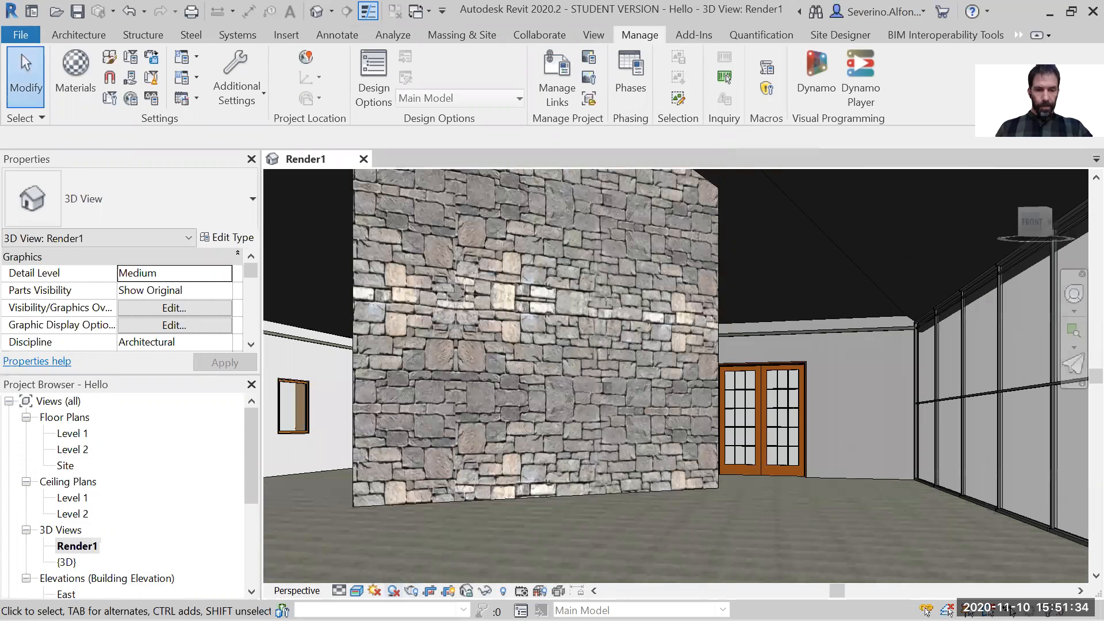
click(411, 591)
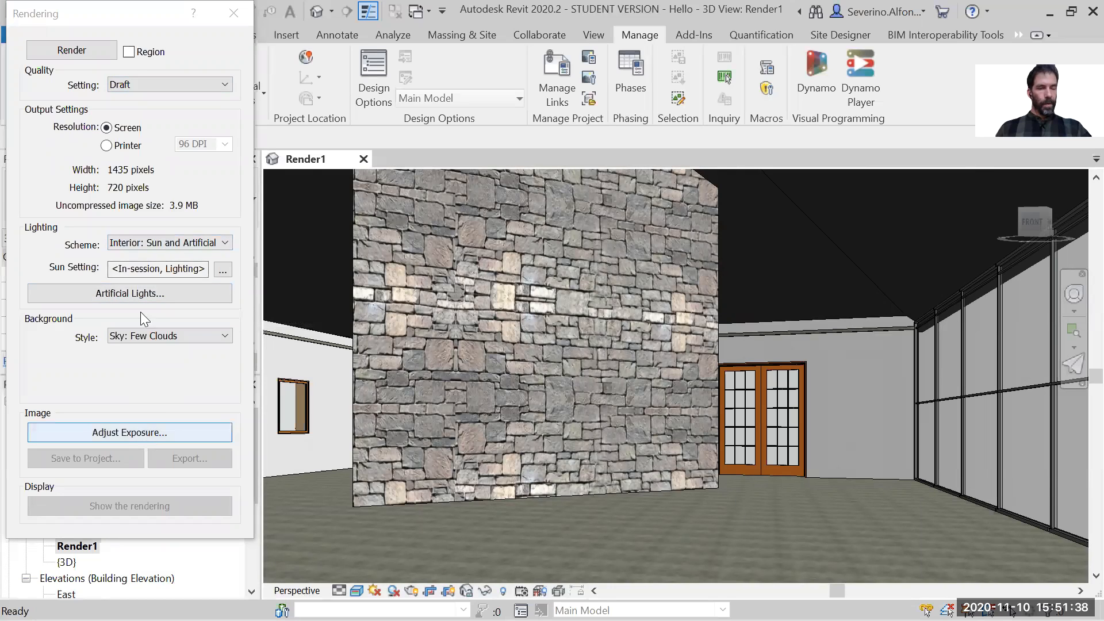
click(71, 50)
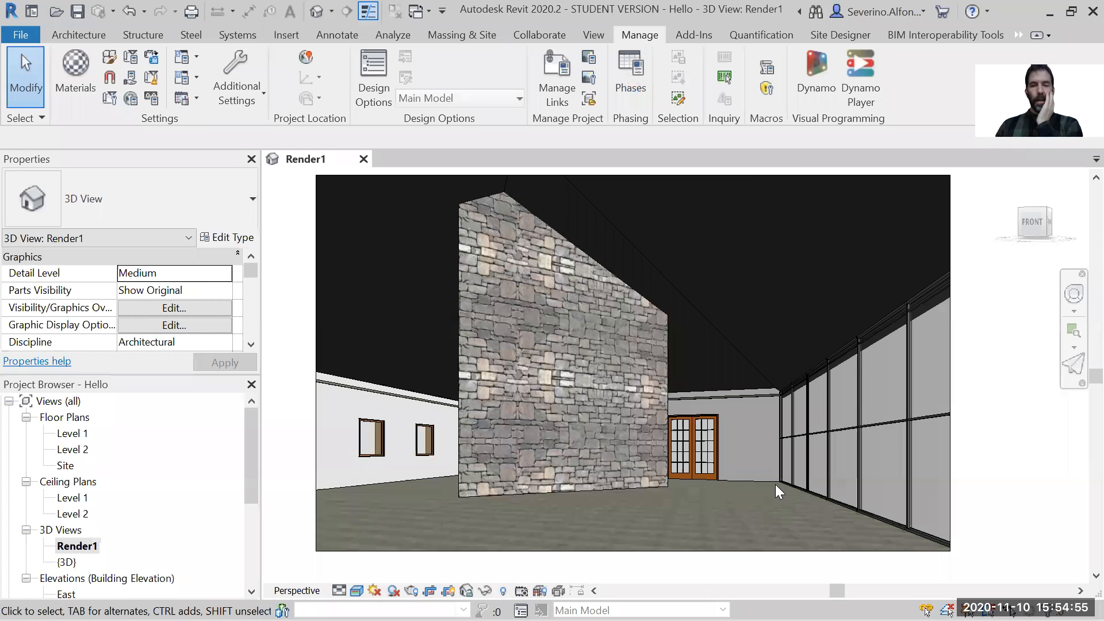
Duplicate the interior floor's type under the name LW Concrete on Metal Deck Wood Floor
click(380, 487)
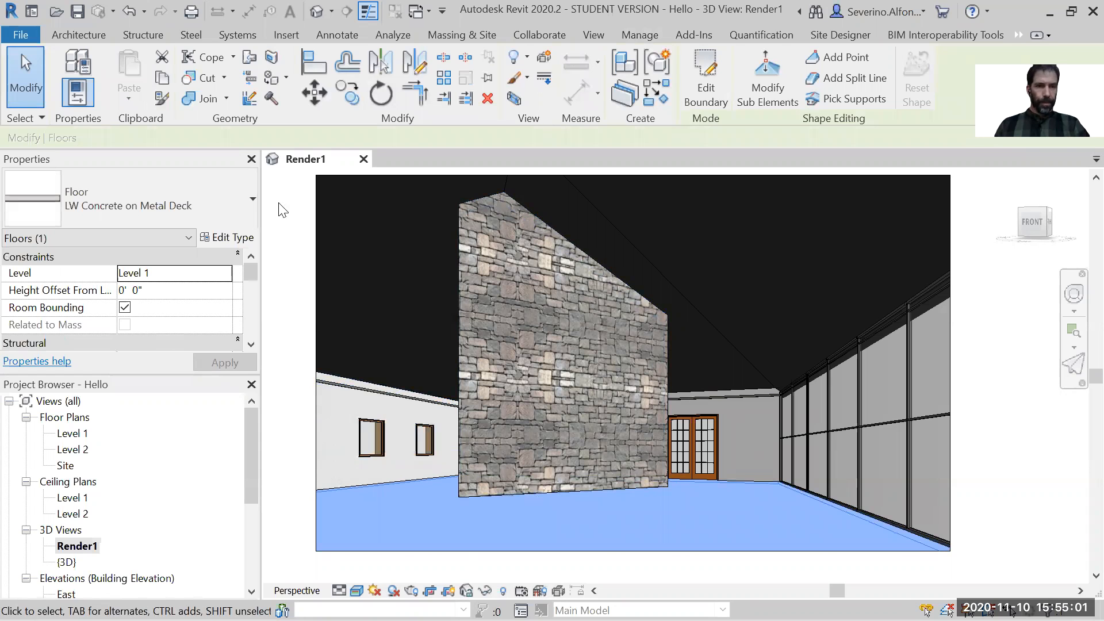
click(236, 241)
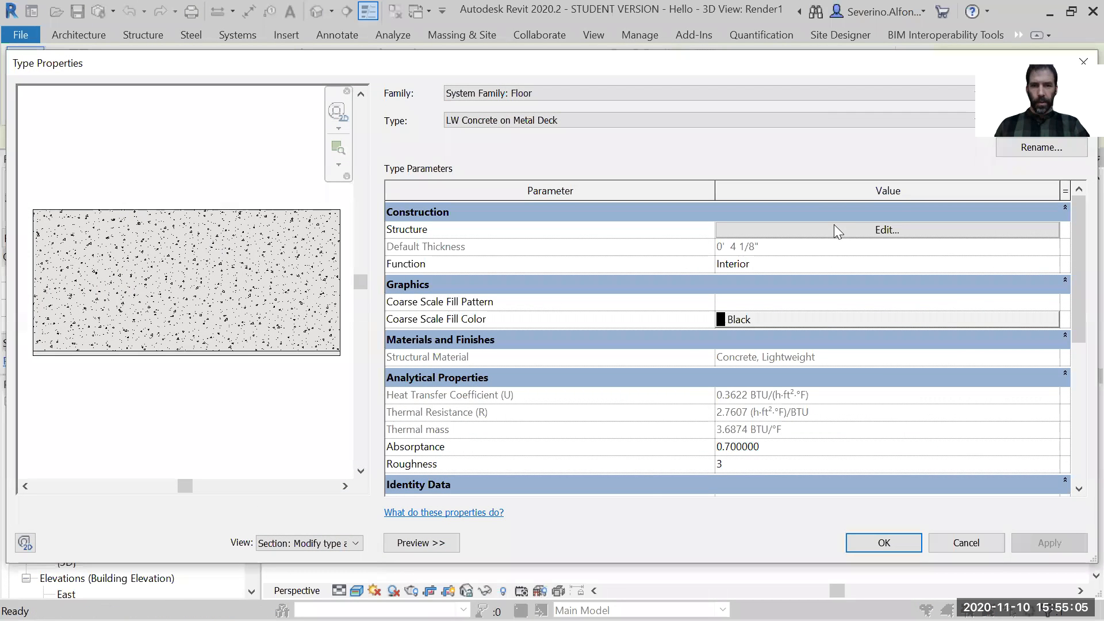
click(1000, 127)
click(493, 289)
double_click(493, 289)
text(Wood)
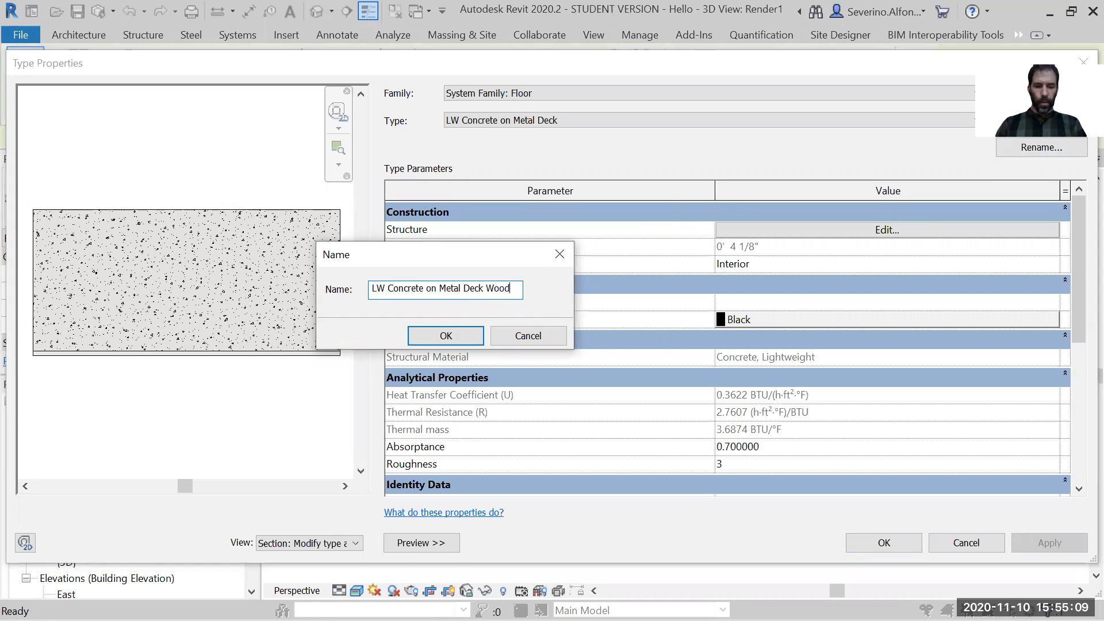
text( Floor)
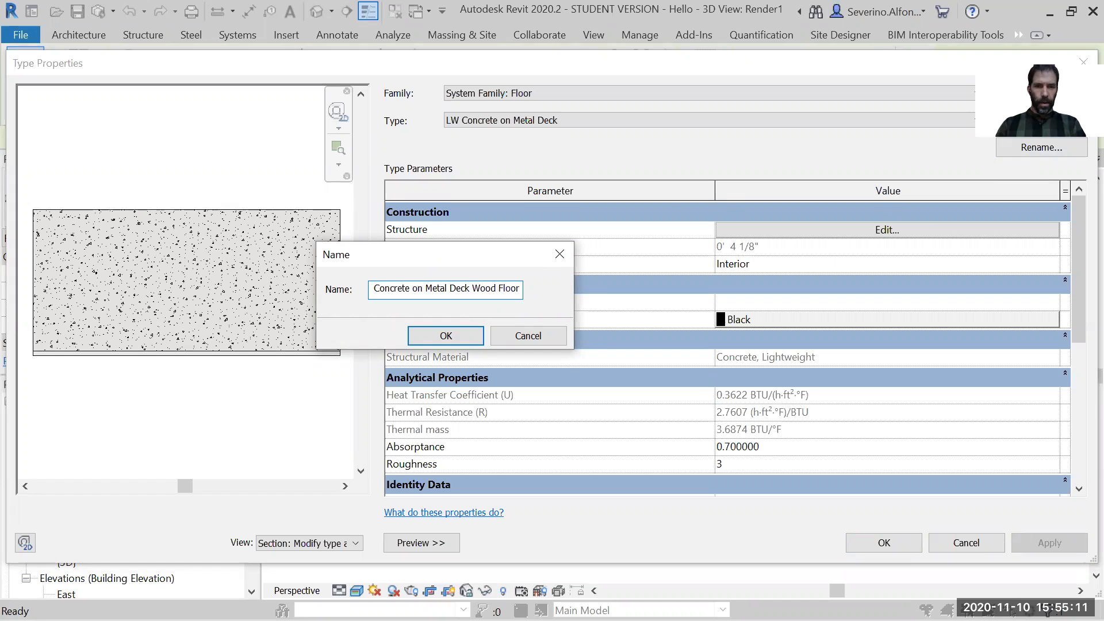
key(Return)
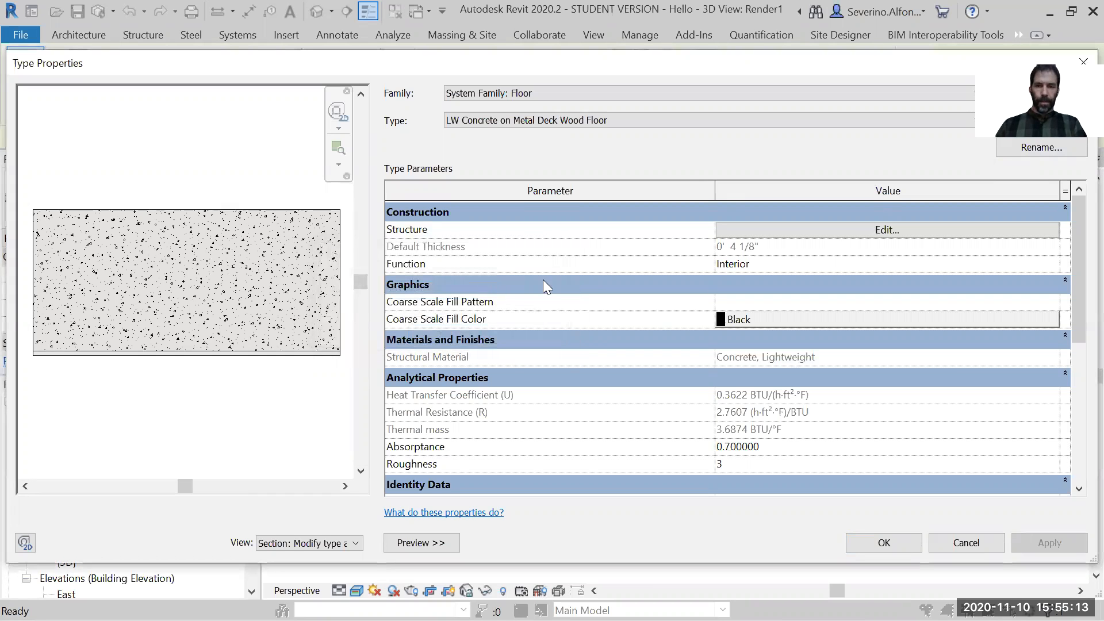
Insert a layer above the upper core boundary of the floor structure and set its function to Finish 1 [4]
click(782, 232)
click(456, 360)
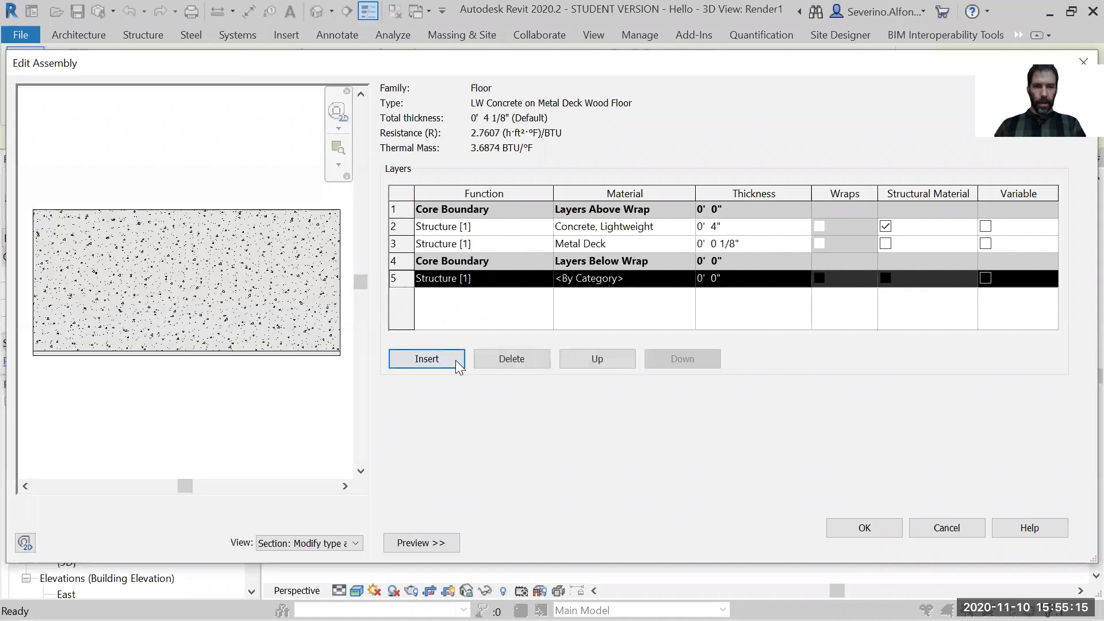
click(590, 359)
click(590, 359)
click(590, 358)
click(590, 358)
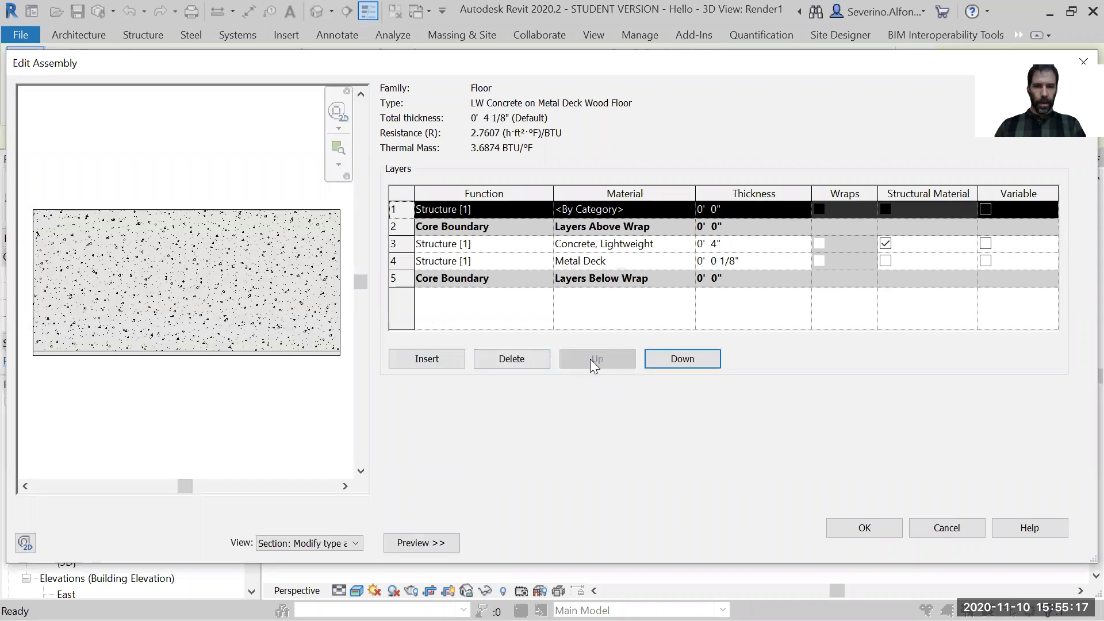
click(544, 212)
click(520, 276)
Create a new material named Red Wood Pattern and assign it to the floor's finish layer
click(687, 209)
click(688, 209)
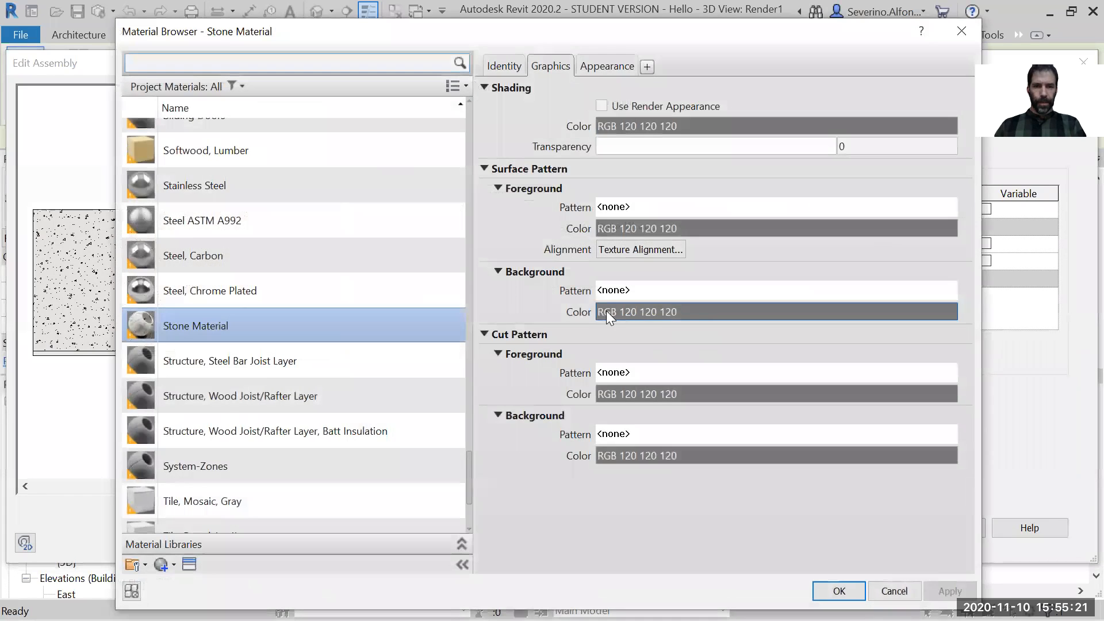
scroll(286, 132, up, 1)
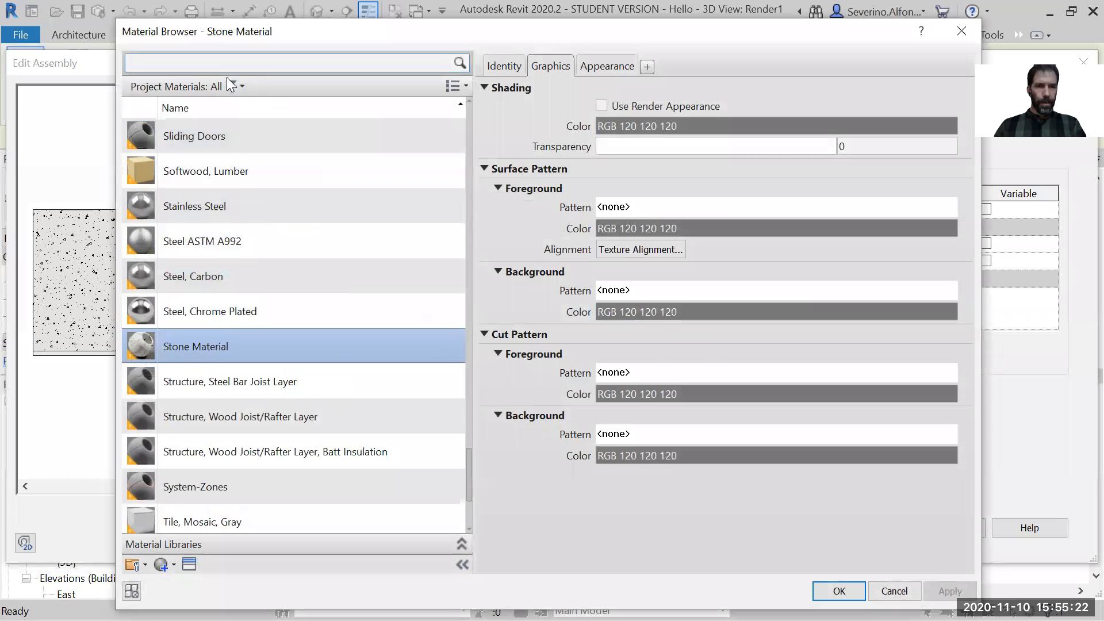
click(159, 567)
click(162, 567)
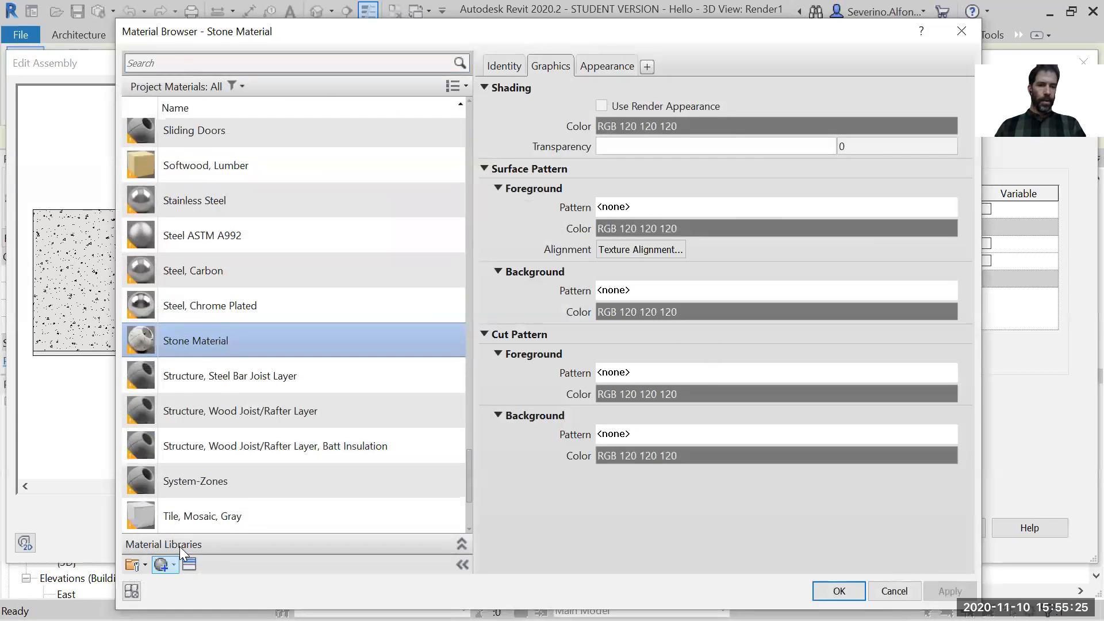
click(172, 564)
click(183, 583)
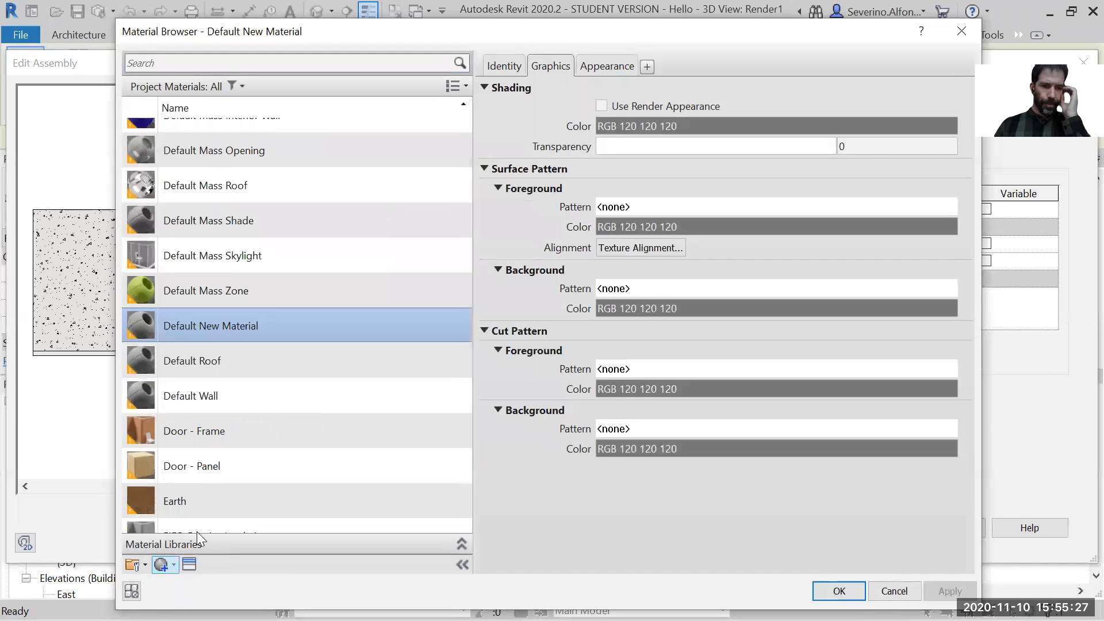
right_click(213, 309)
click(256, 353)
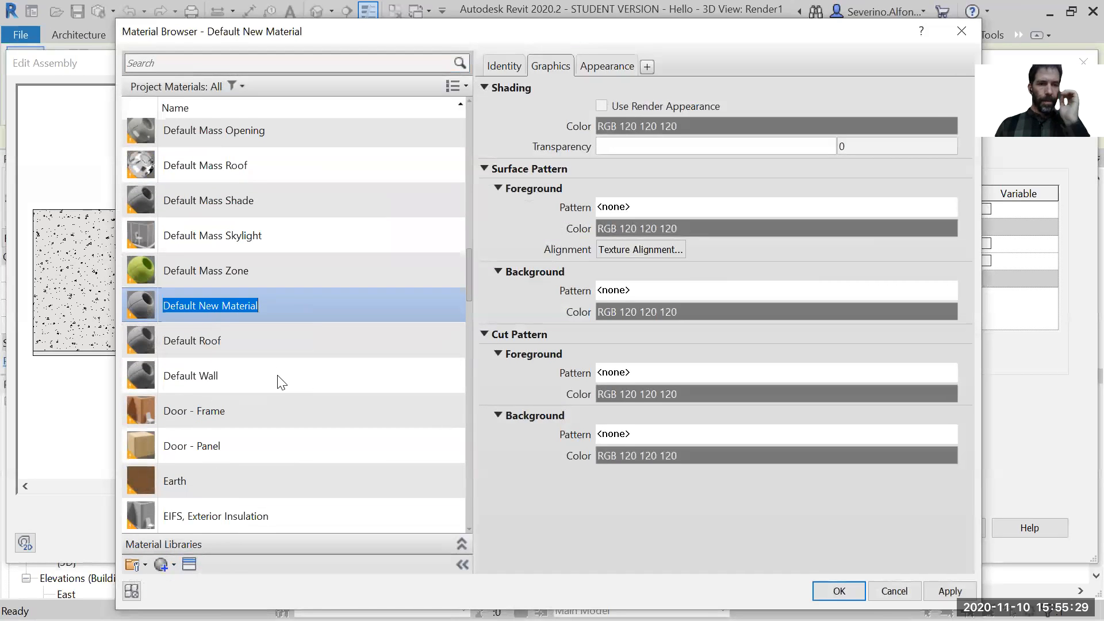
text(Red Wood Pattern)
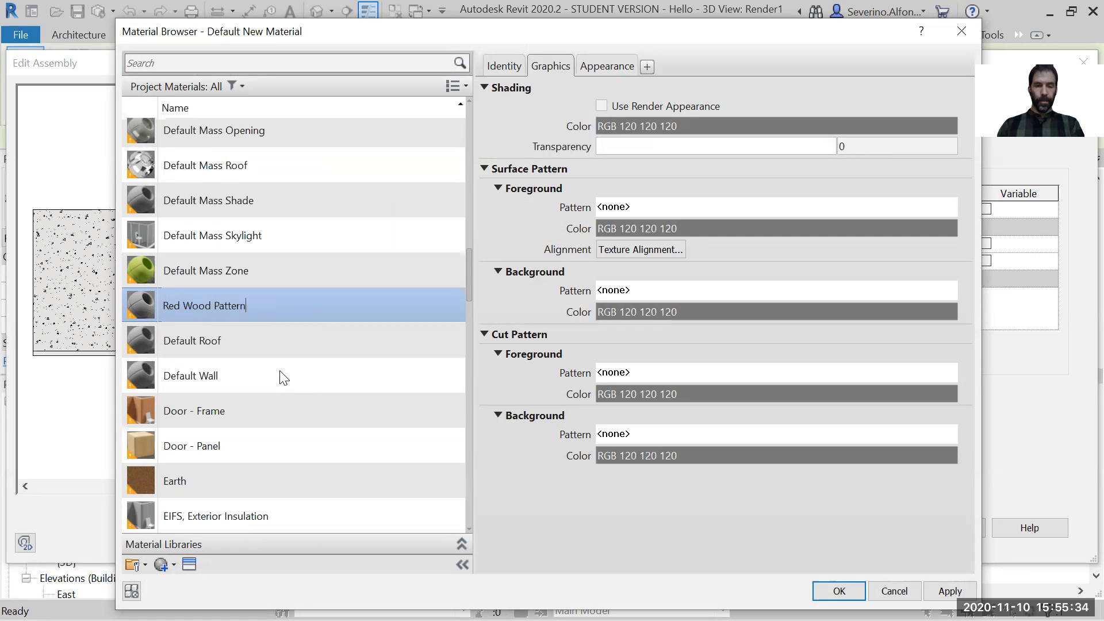
key(Return)
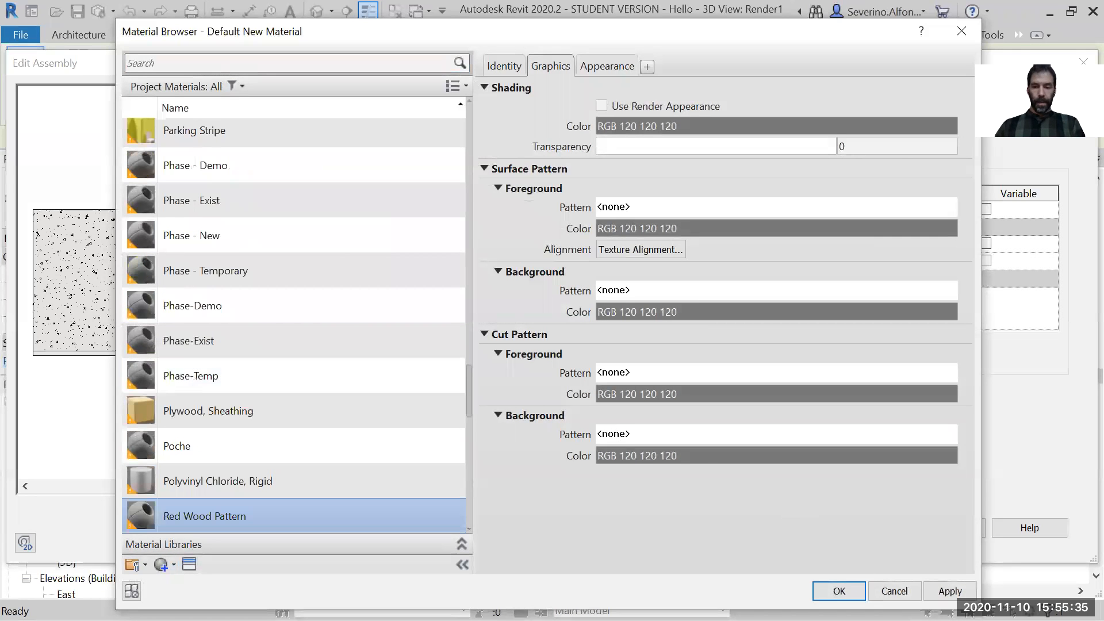
click(841, 590)
Set the Red Wood Pattern layer's thickness to 0' 2" and accept the floor assembly and type properties
click(714, 208)
click(715, 209)
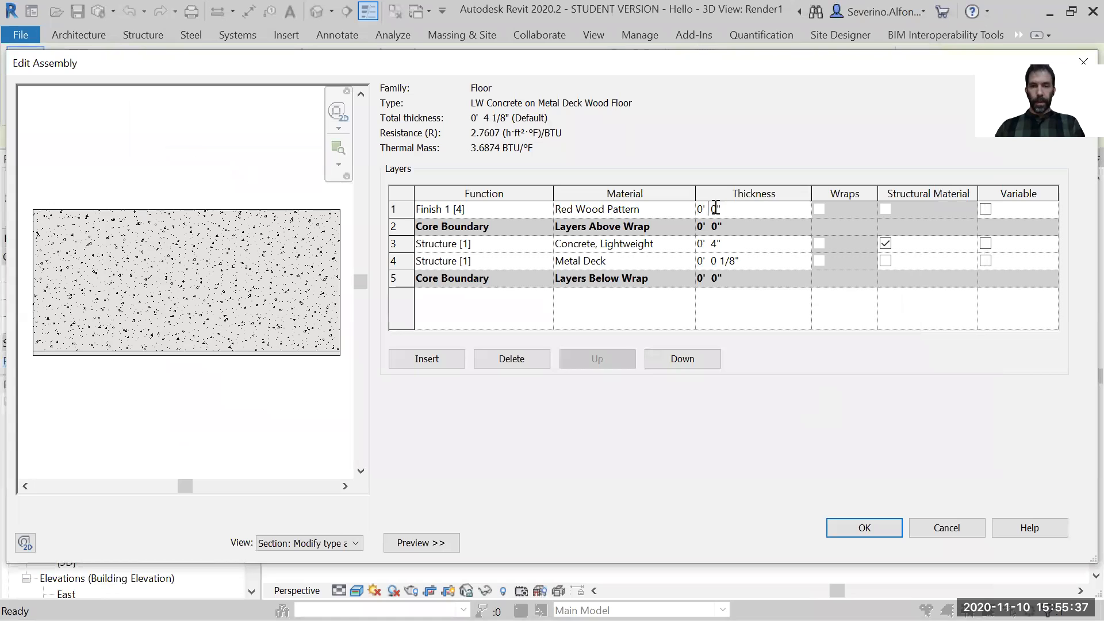
click(733, 244)
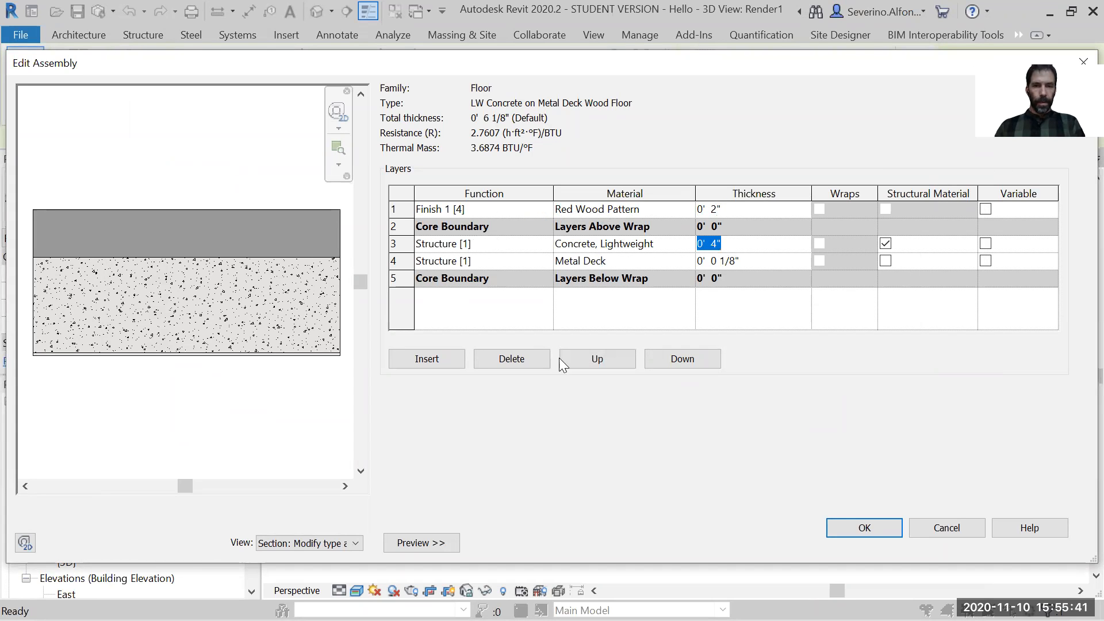
click(850, 527)
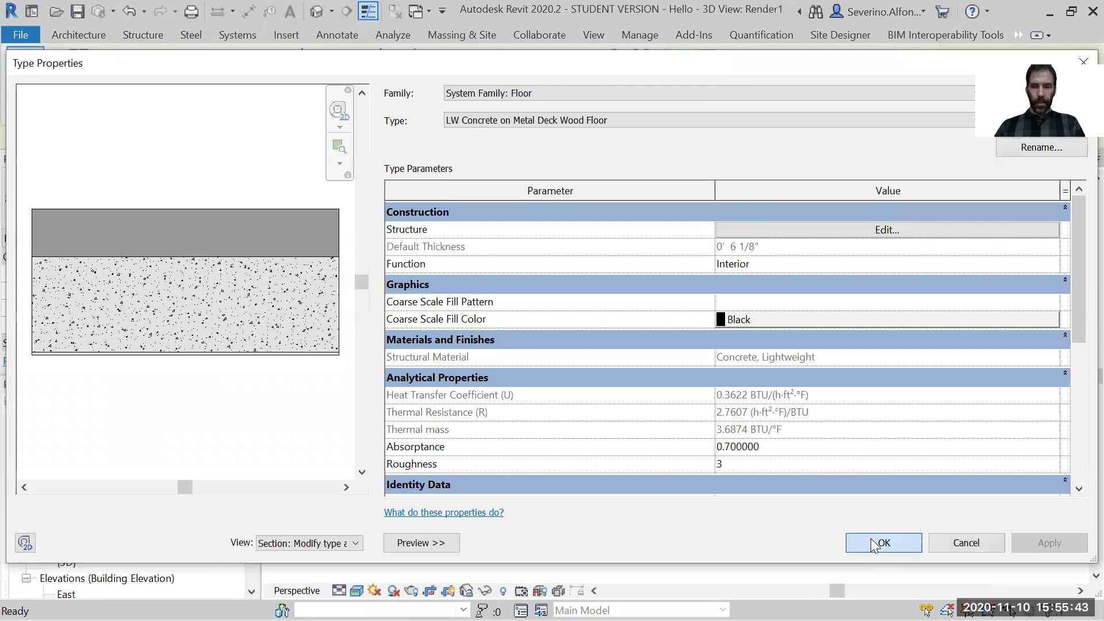
click(870, 538)
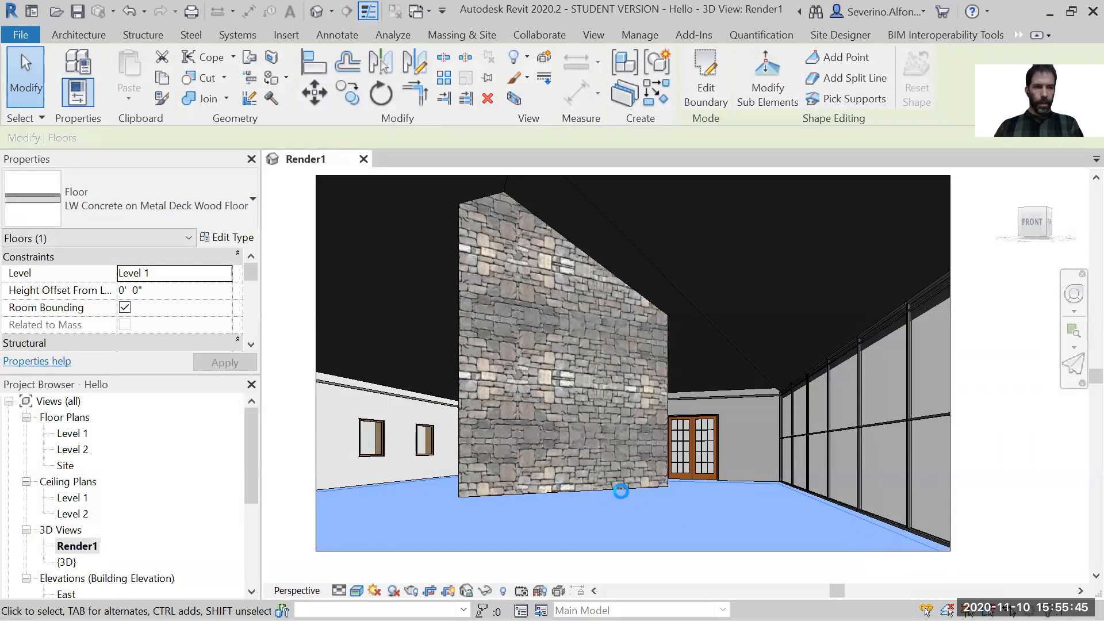
Open the Red Wood Pattern material and examine the Wood and Panels assets in the Appearance Library
click(642, 35)
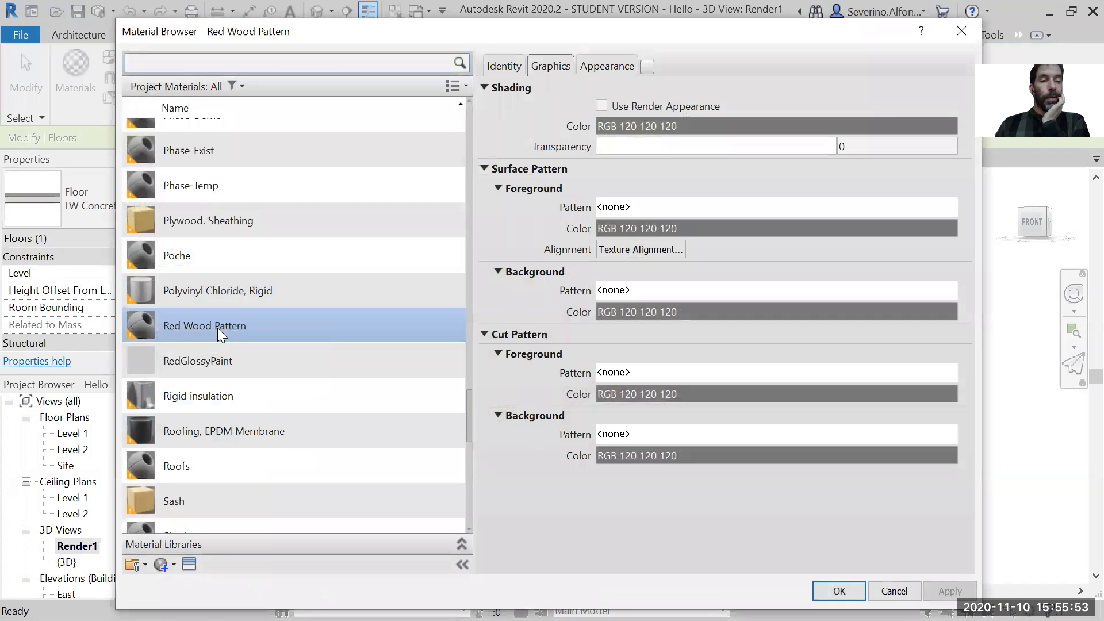
scroll(217, 469, down, 1)
click(189, 564)
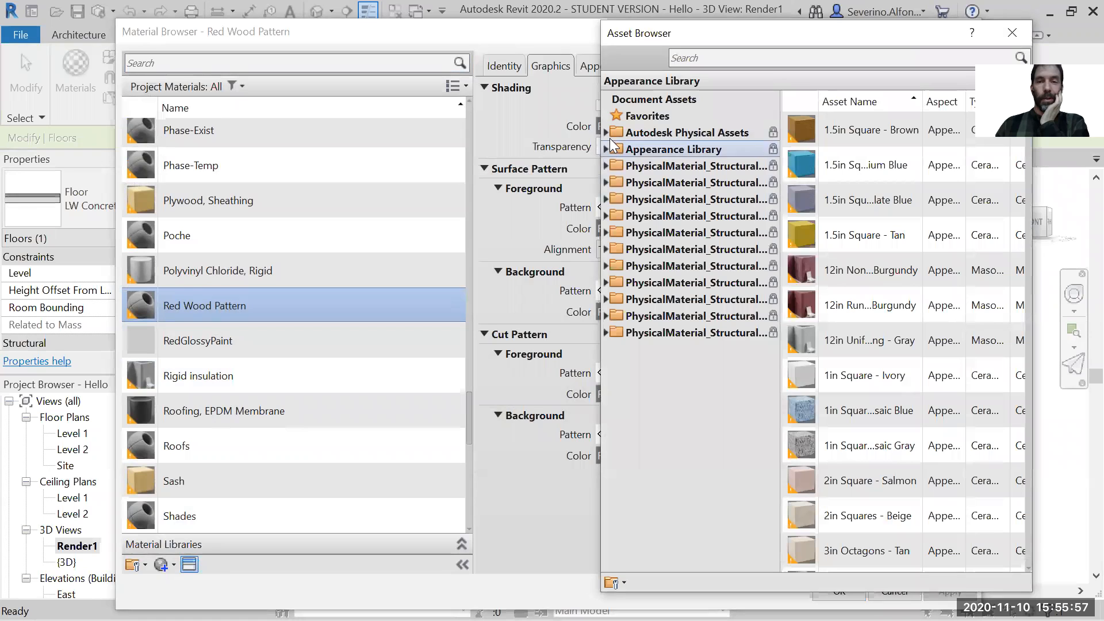
click(605, 149)
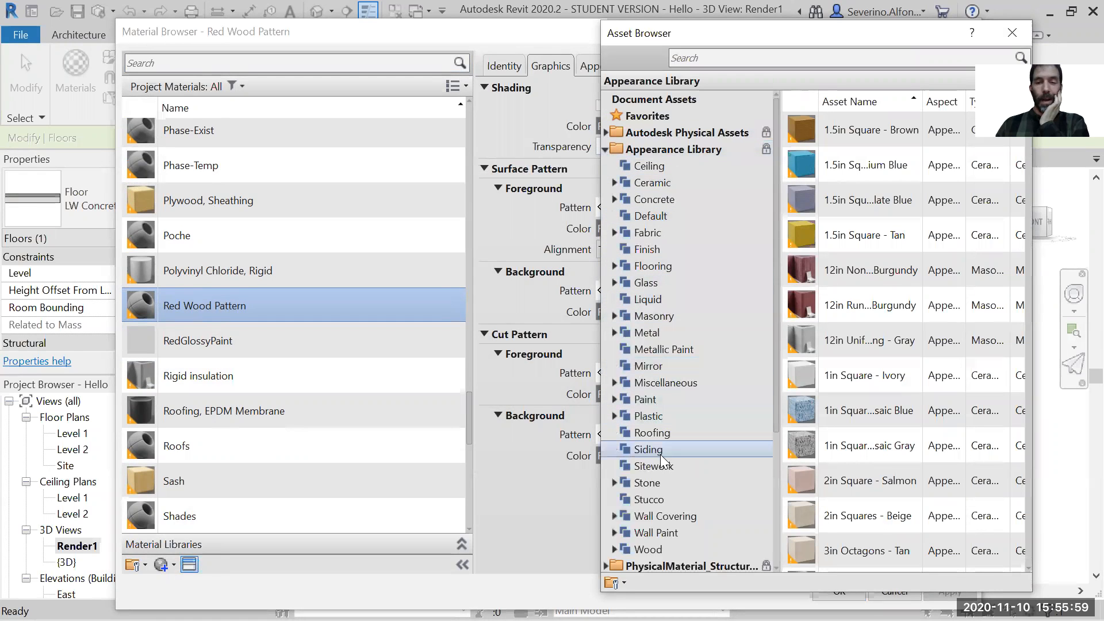
click(615, 549)
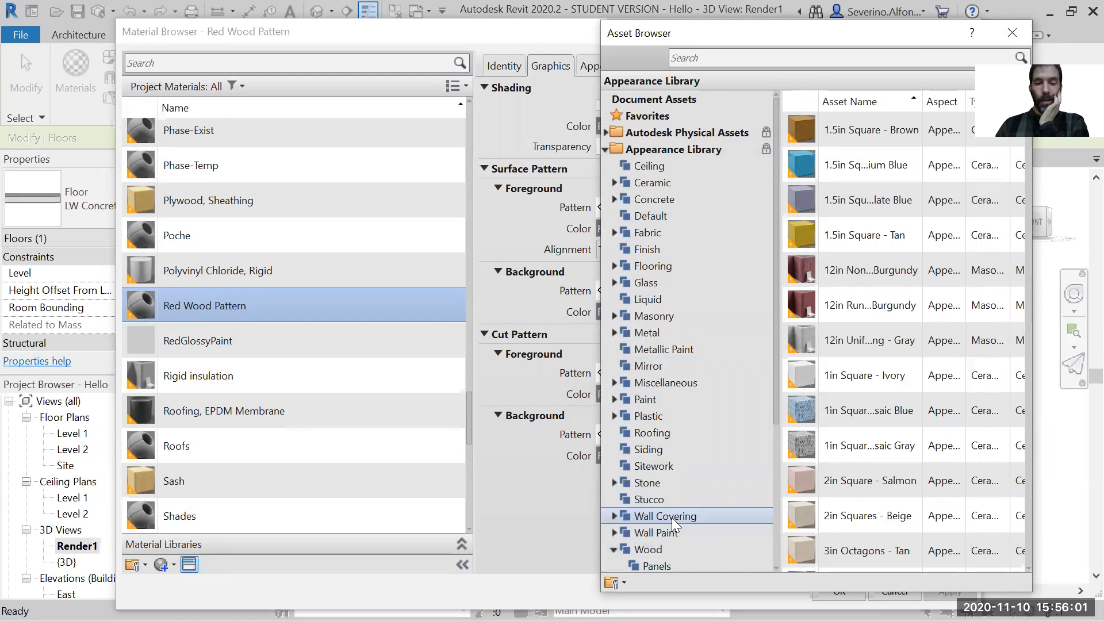
scroll(672, 518, down, 3)
click(658, 398)
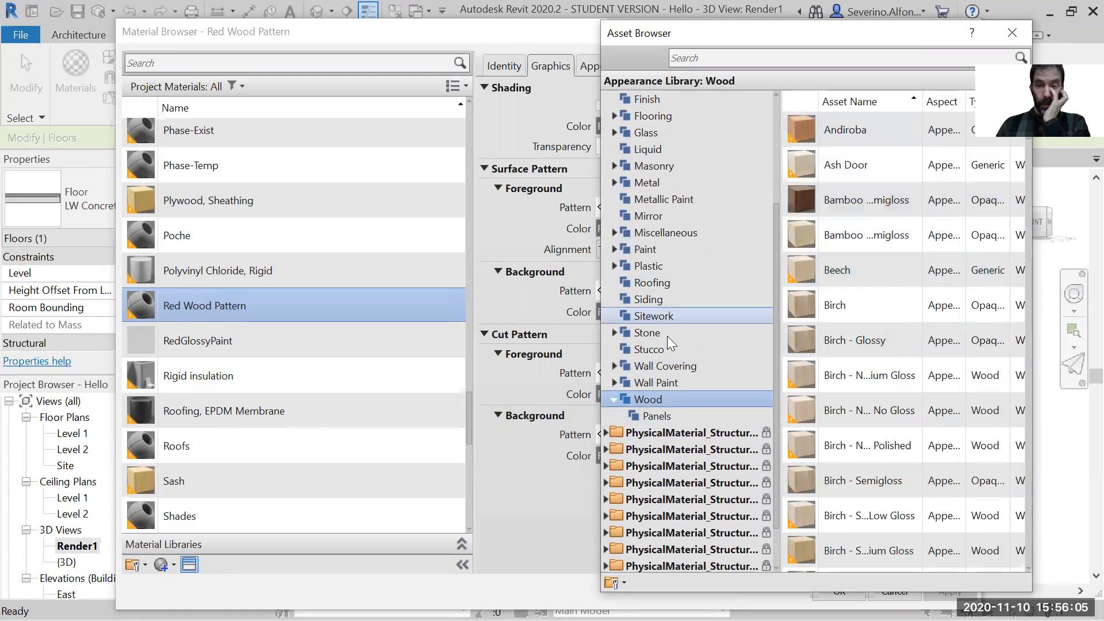
click(652, 417)
scroll(883, 433, down, 3)
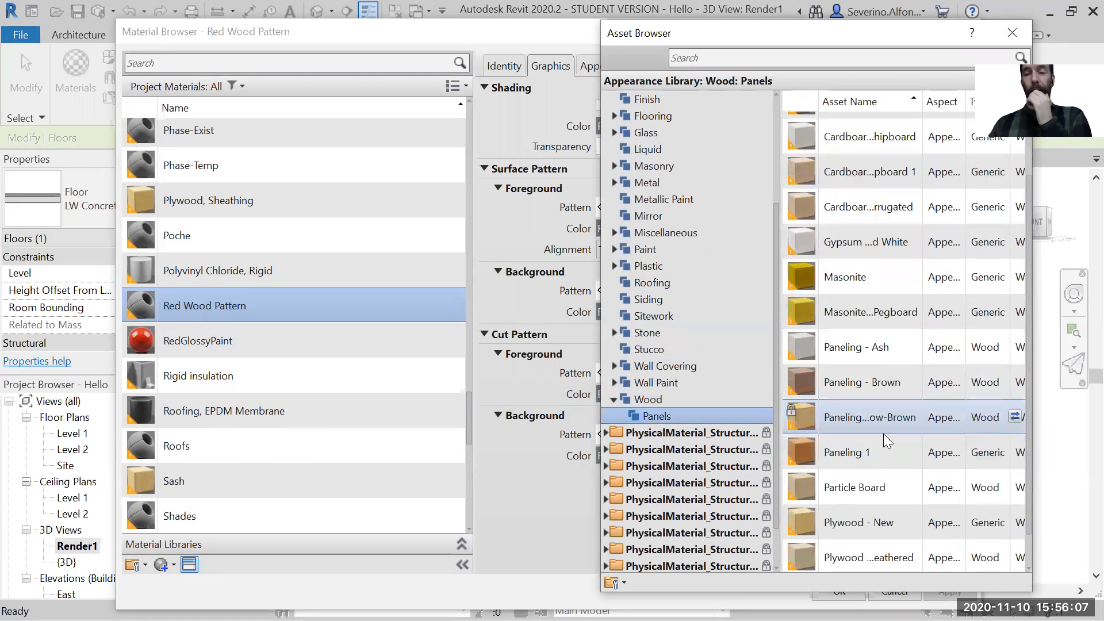
click(613, 399)
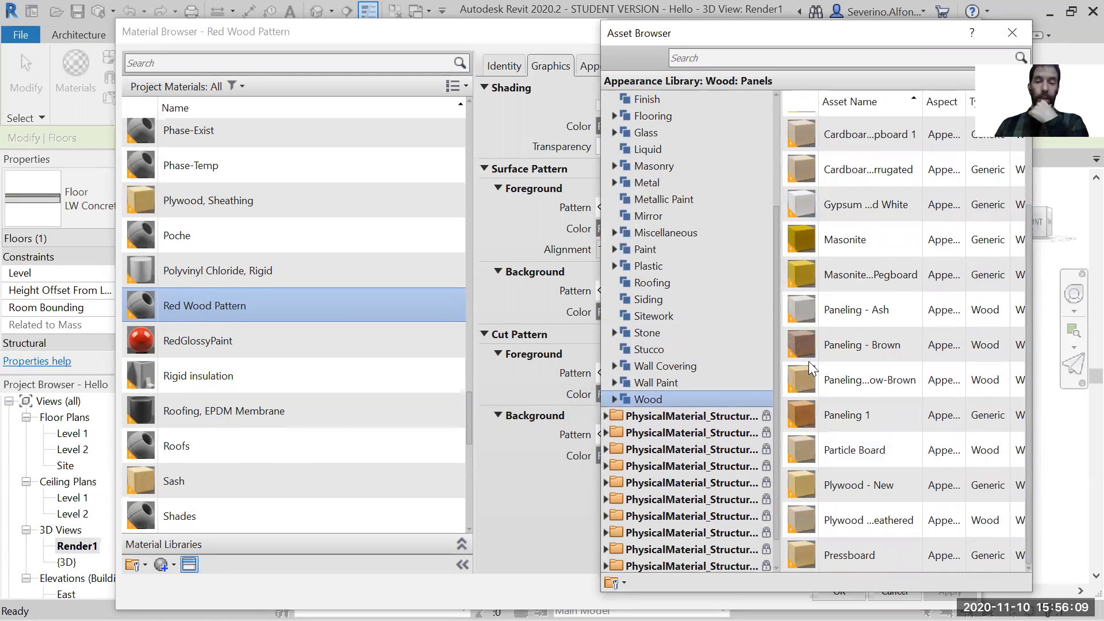
scroll(897, 173, up, 1)
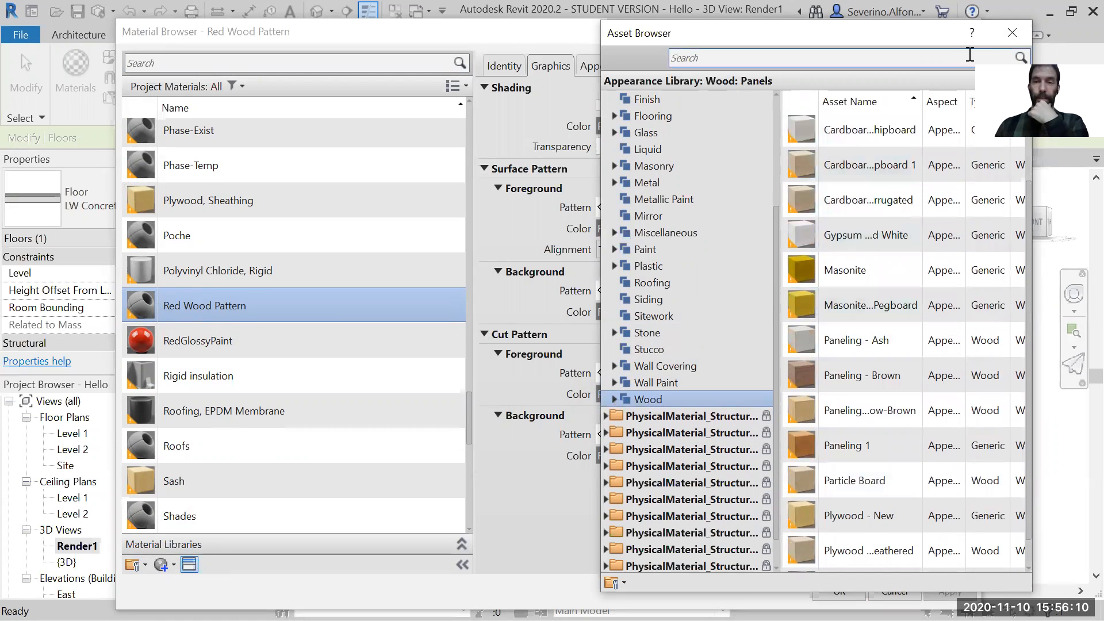
click(1011, 37)
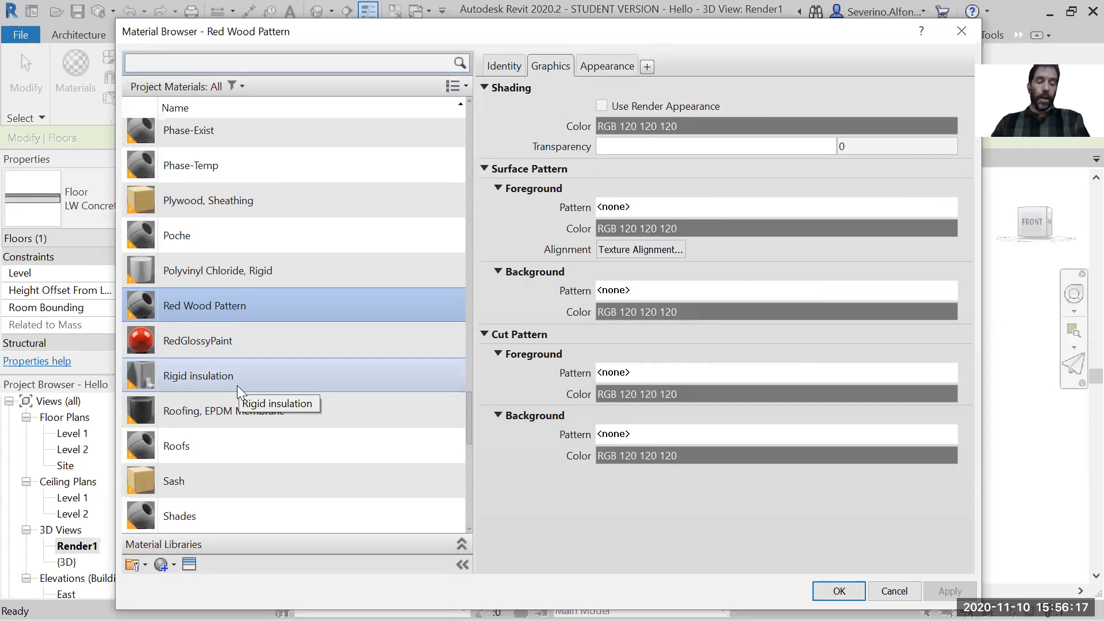
Switch to Chrome and run an image search for "red wood pattern"
key(alt+Tab)
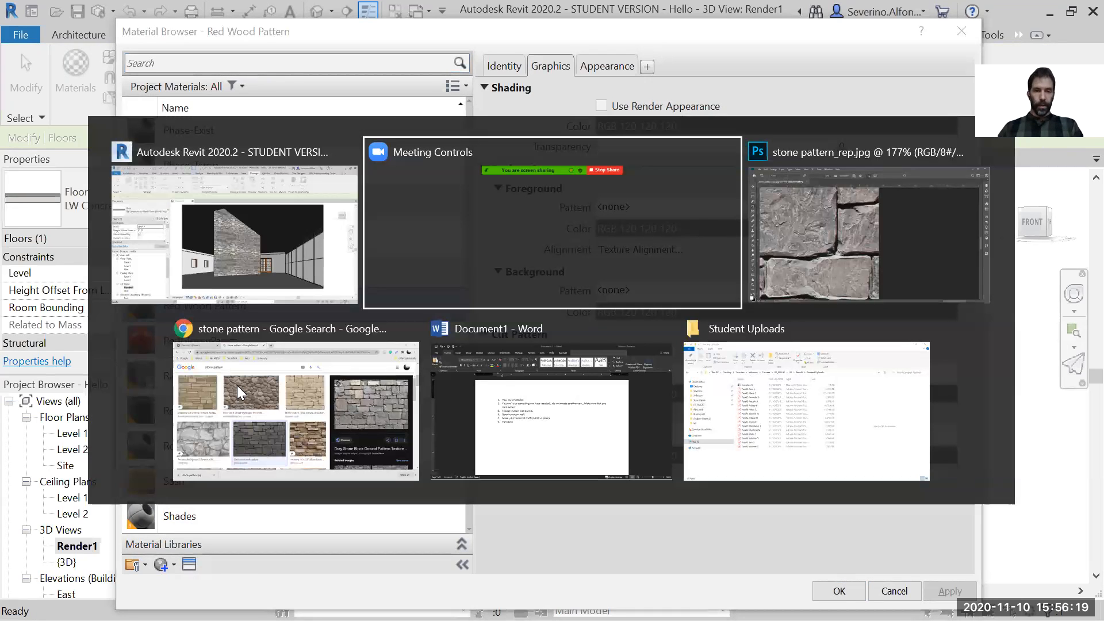
key(alt+Tab)
key(alt+Tab)
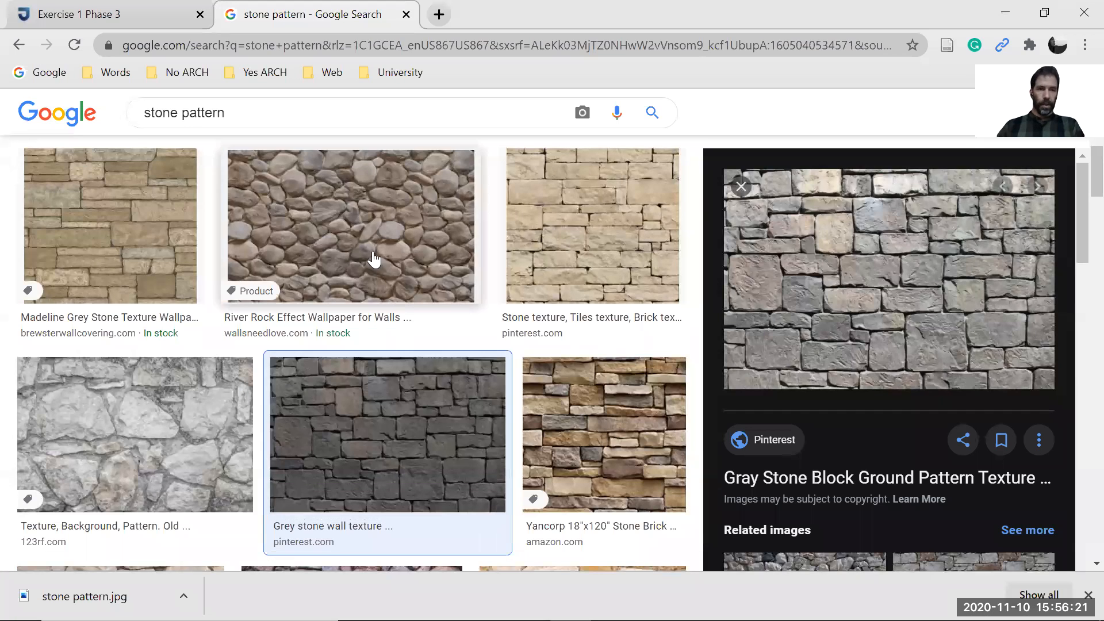
scroll(374, 262, up, 7)
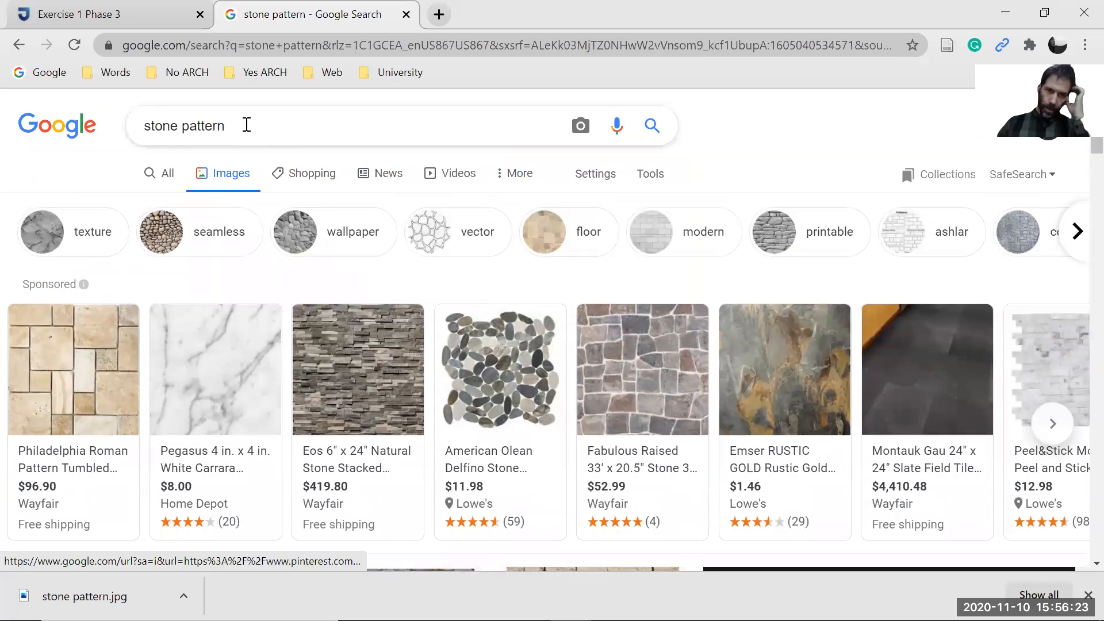
drag(246, 126, 140, 125)
text(red )
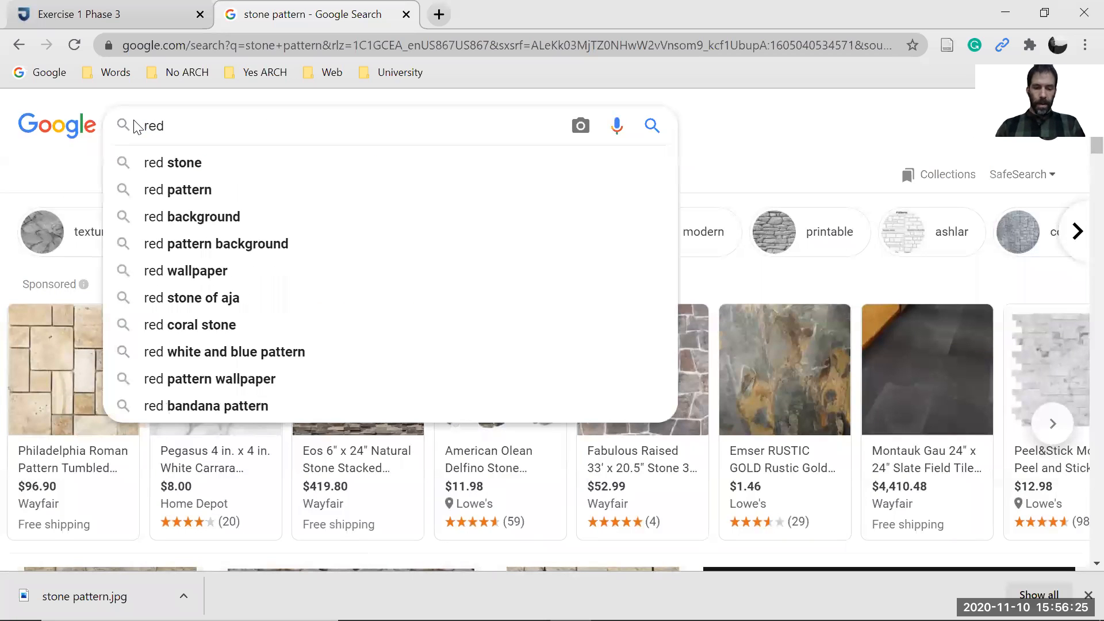
text(wood pattern)
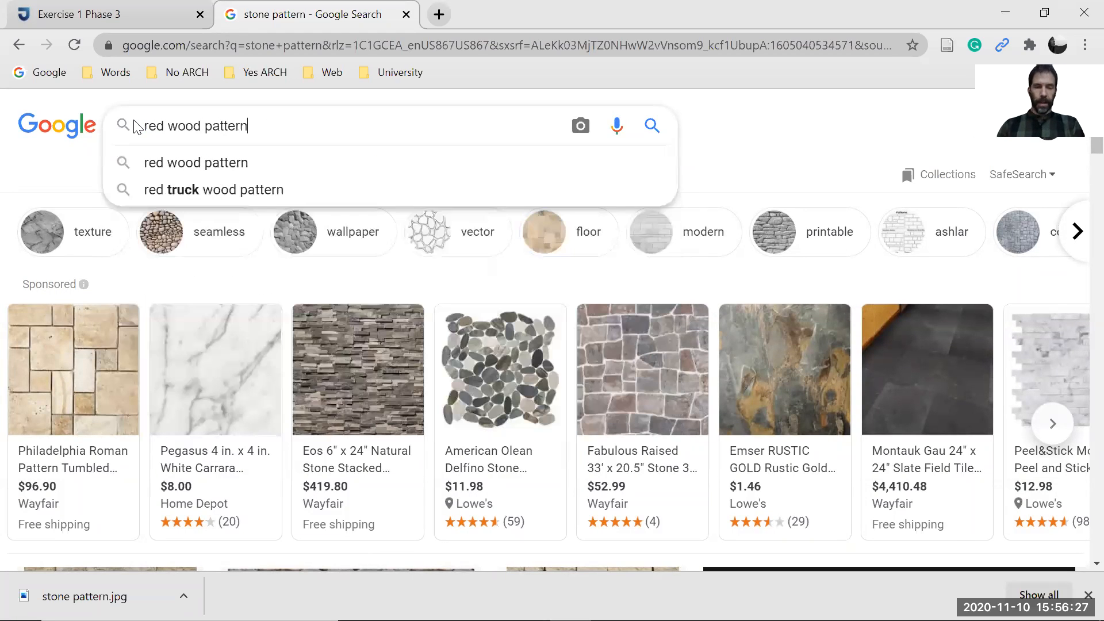
key(Return)
Examine the image results for a red wood plank texture suitable for the floor
scroll(429, 312, down, 1)
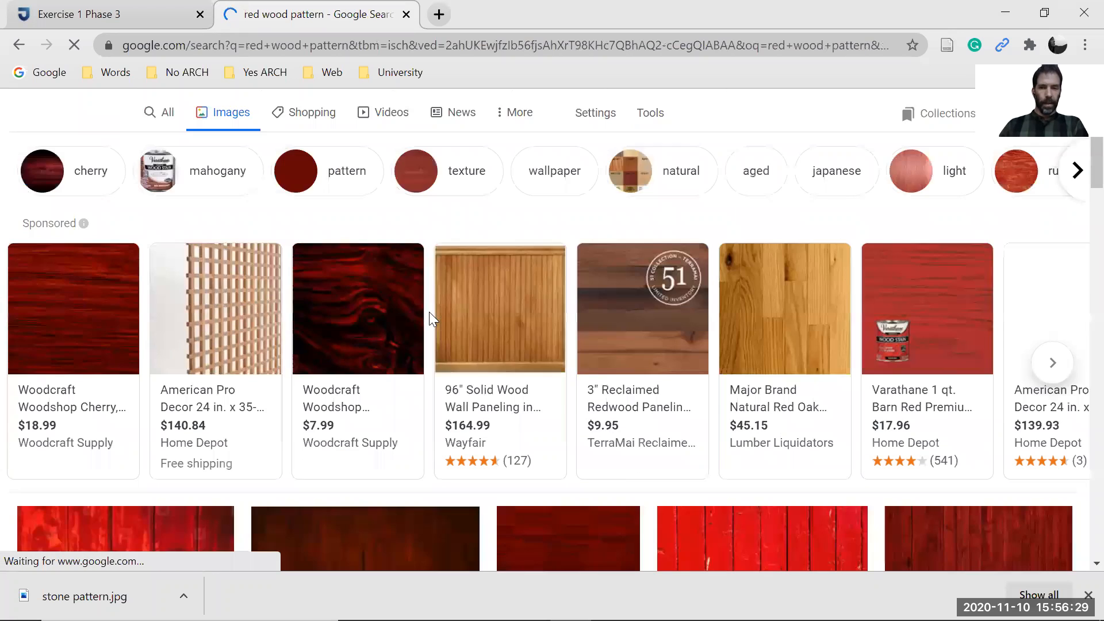
scroll(437, 345, down, 3)
scroll(805, 384, down, 3)
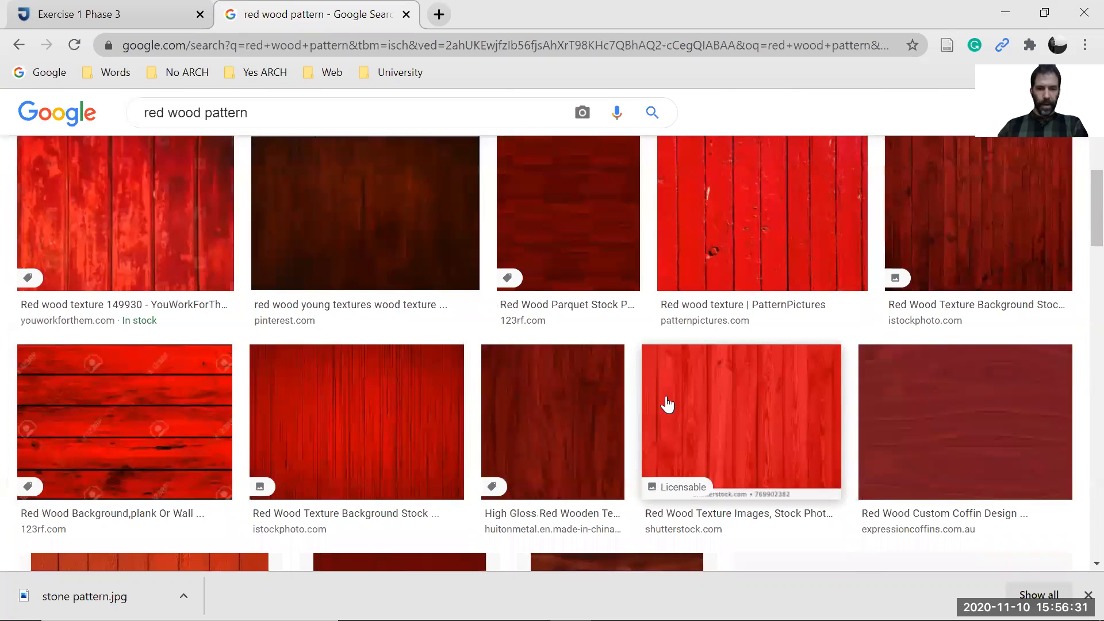
scroll(432, 437, down, 5)
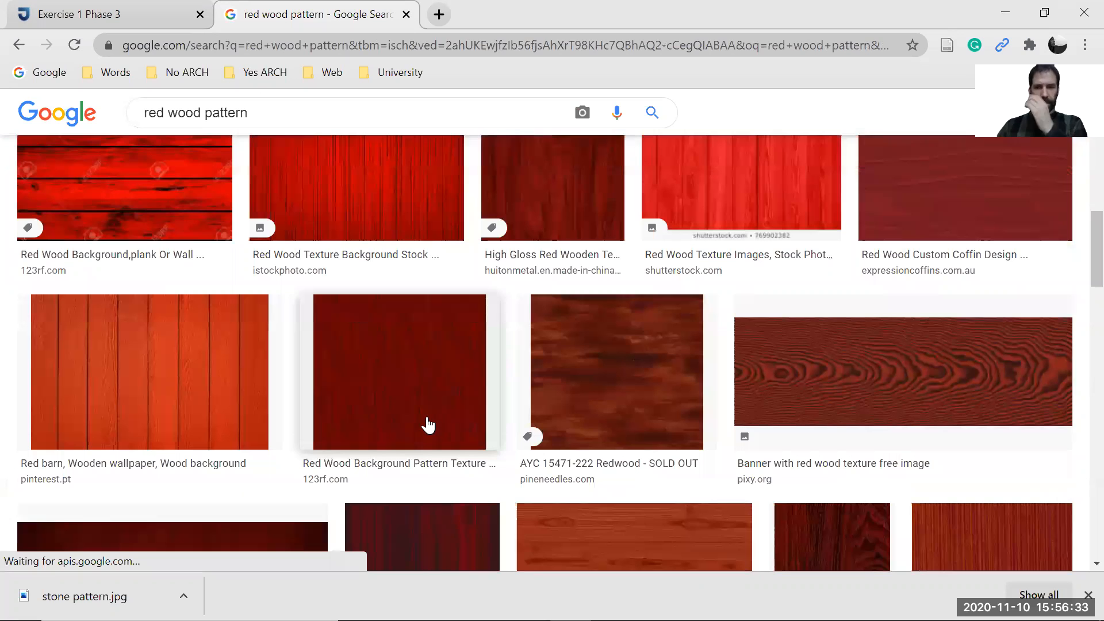
scroll(429, 426, down, 3)
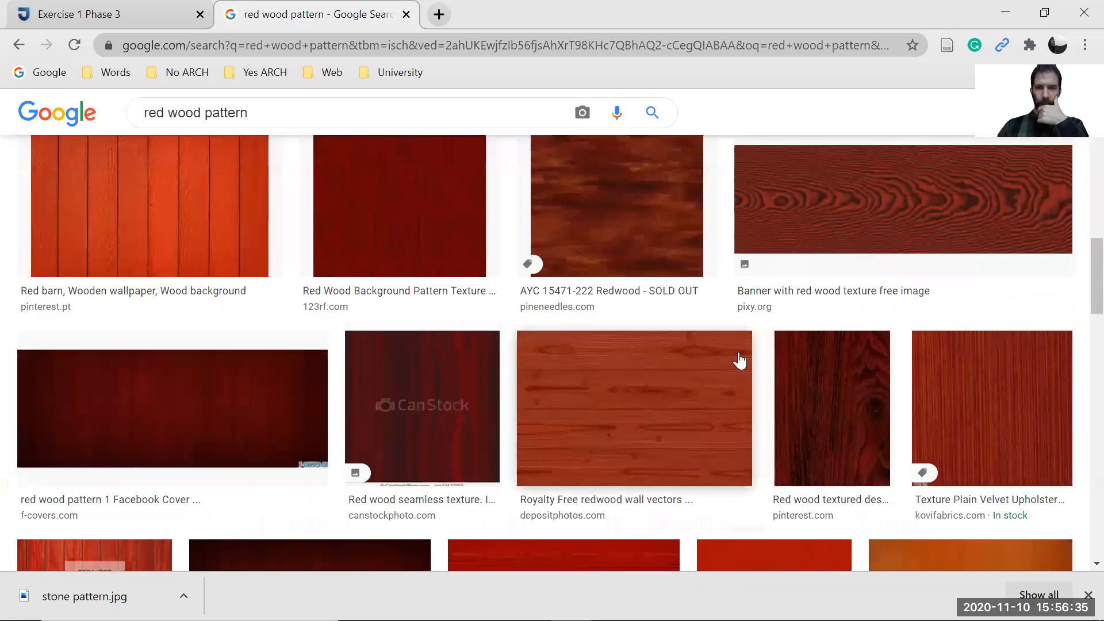
scroll(687, 365, up, 2)
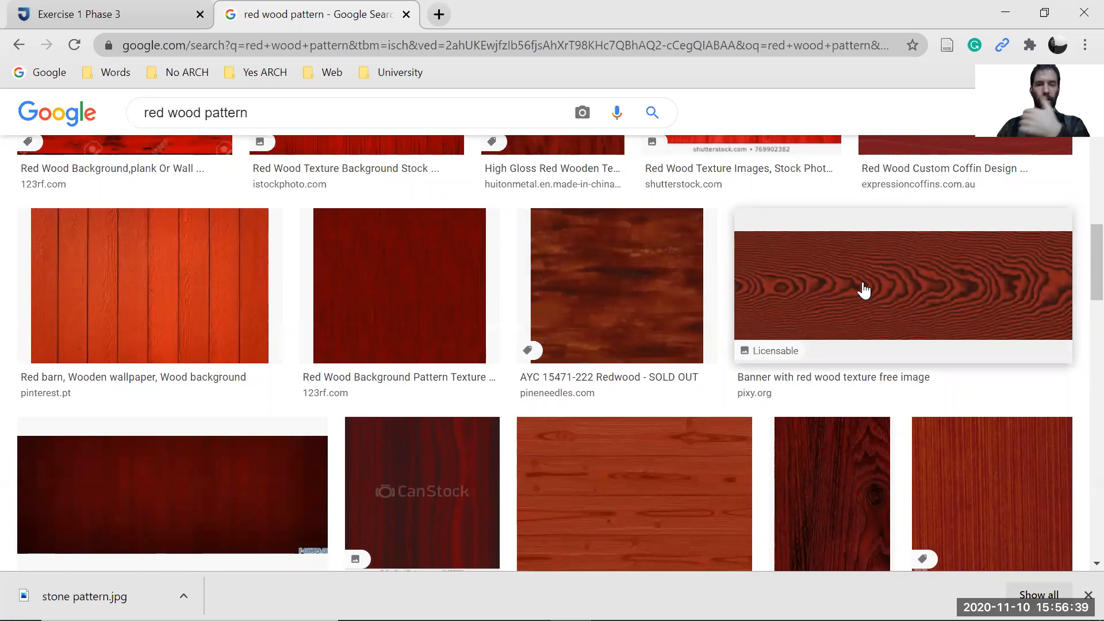
scroll(616, 320, down, 6)
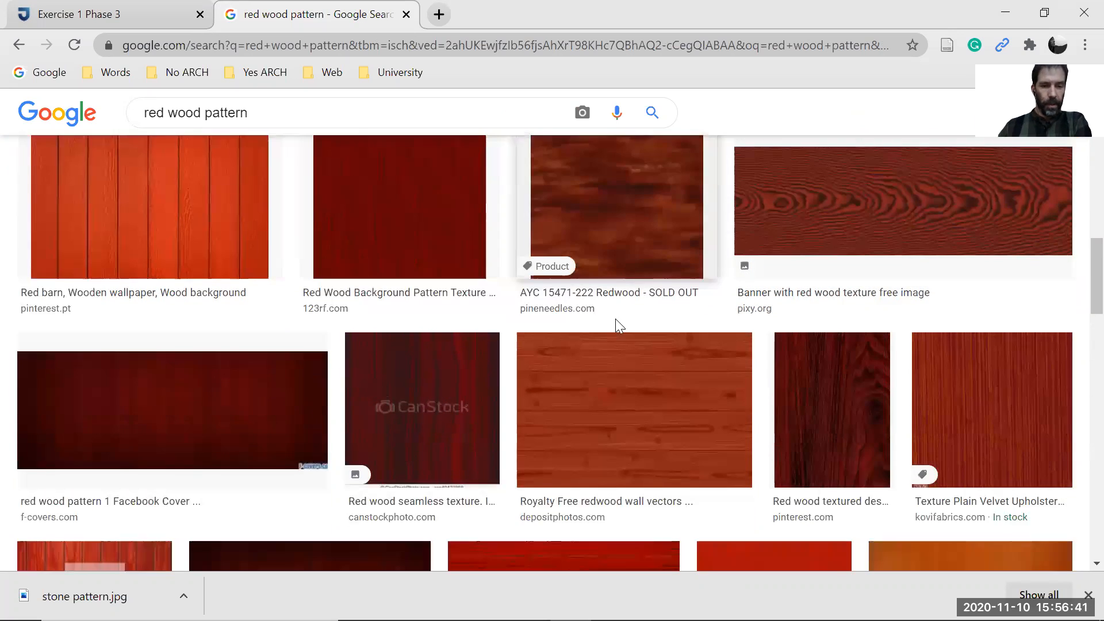
scroll(349, 371, up, 10)
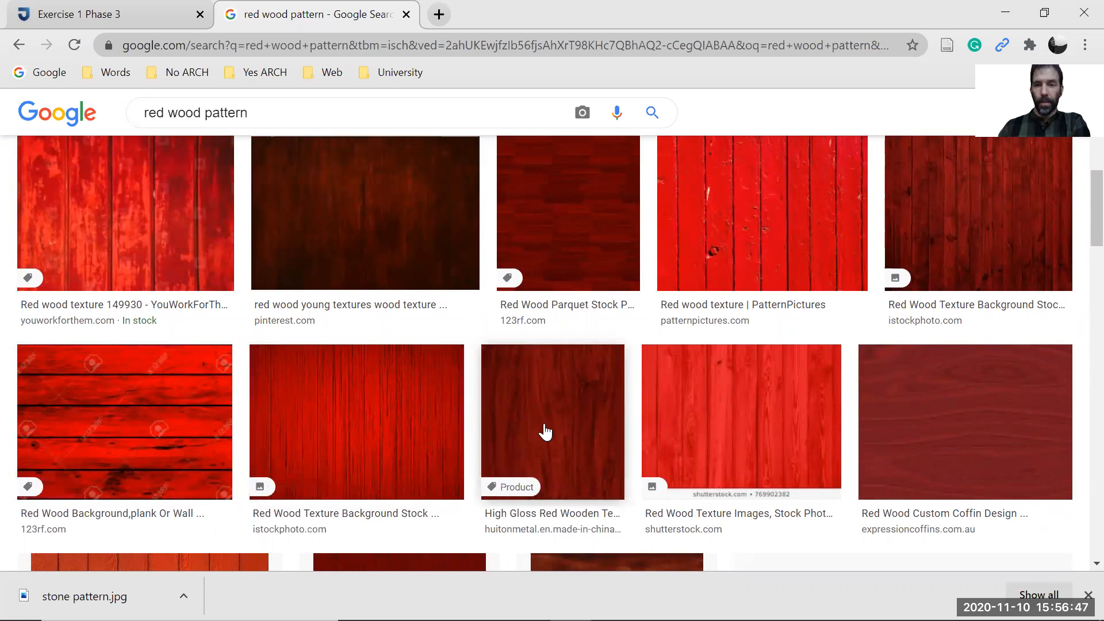
scroll(544, 427, down, 5)
scroll(671, 364, up, 10)
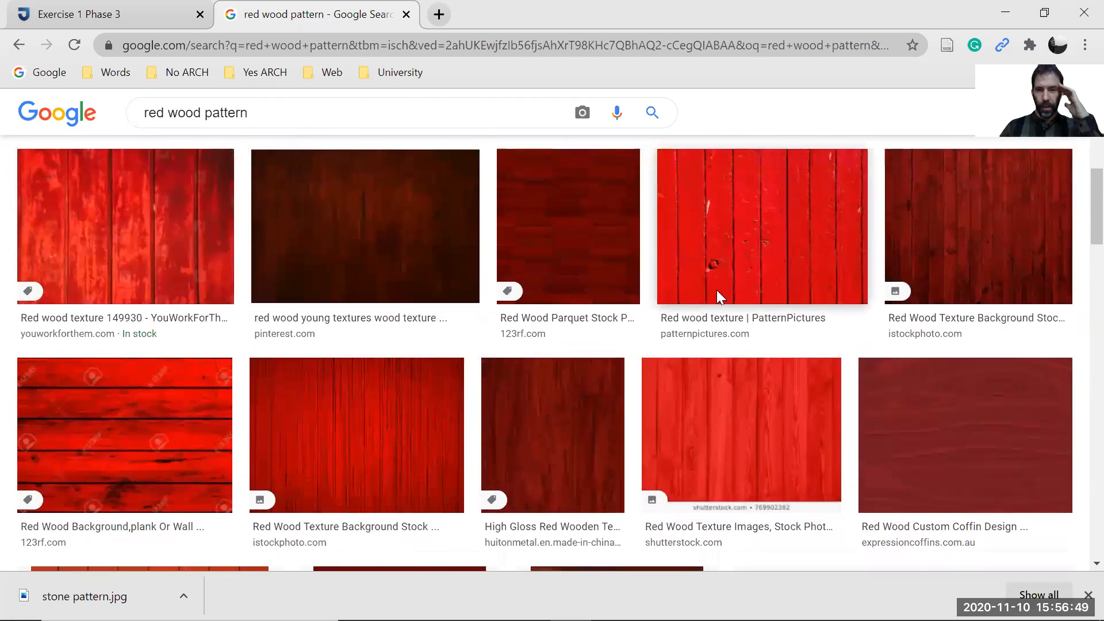
scroll(752, 478, down, 1)
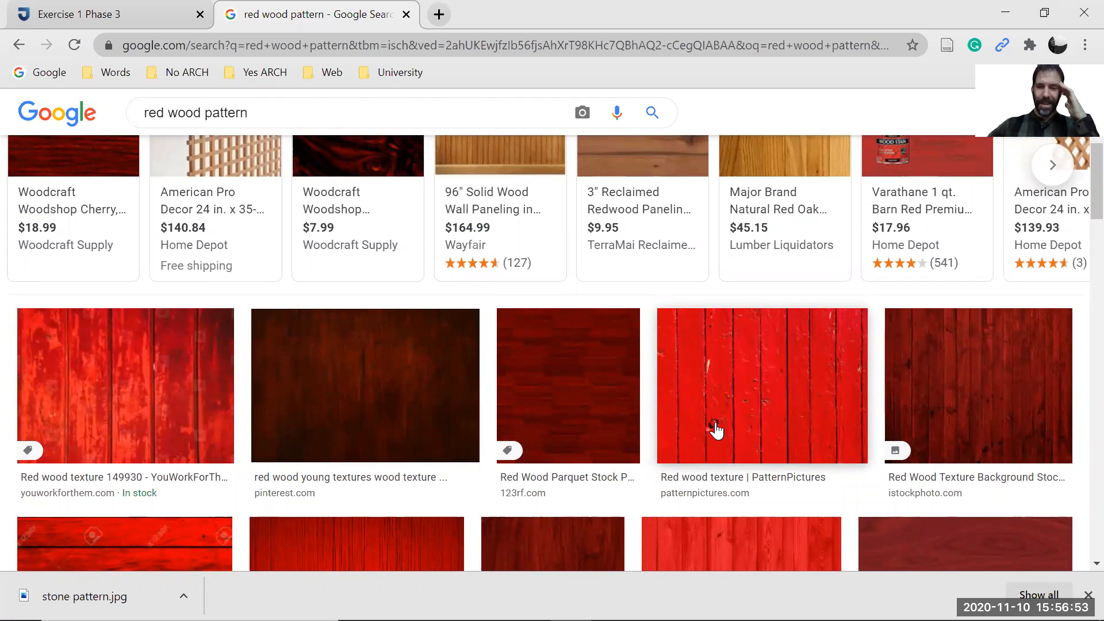
Save the iStock "Red Wood Texture Background" image as a JPEG named Red Wood in the V3 folder
click(915, 432)
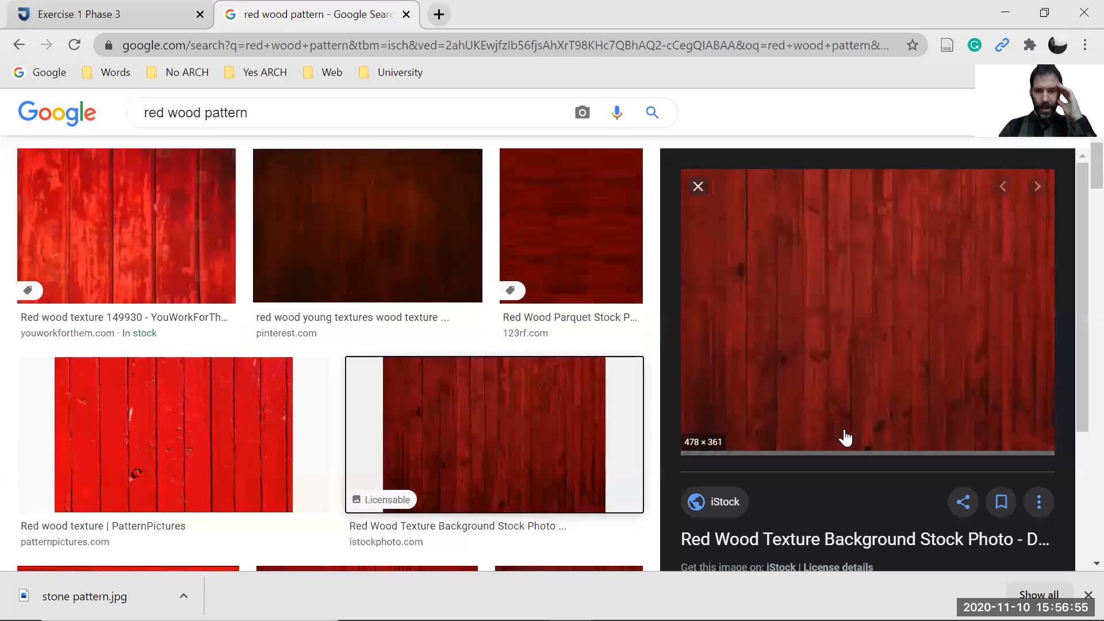
right_click(860, 297)
click(716, 450)
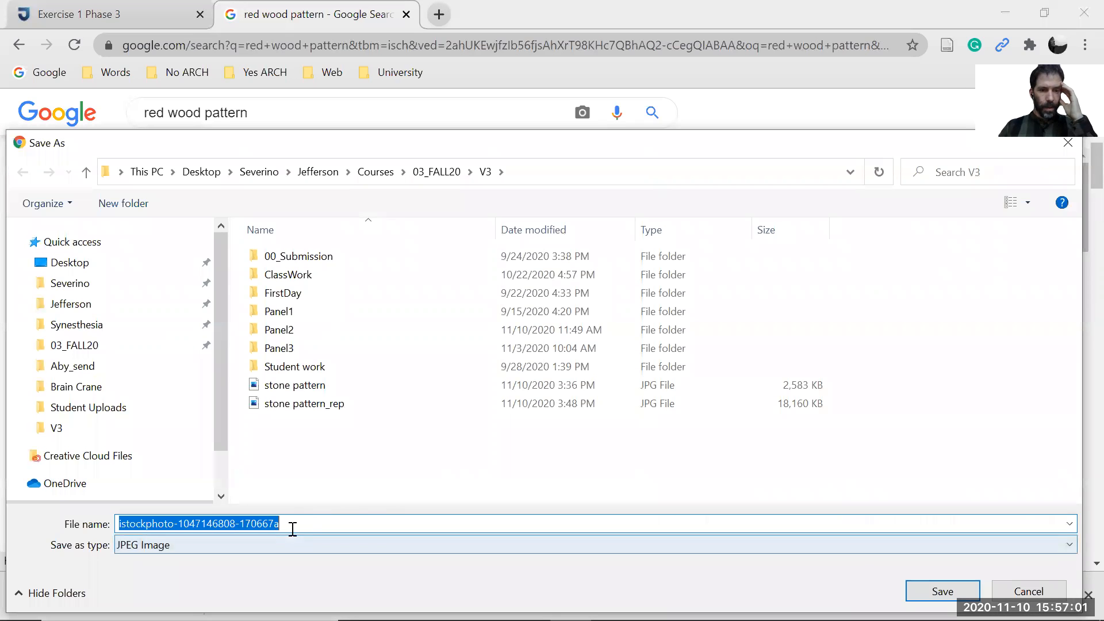
text(Red Wood)
key(Return)
Return to Revit and assign Red Wood.jpg as the generic appearance image of the Red Wood Pattern material
key(alt+Tab)
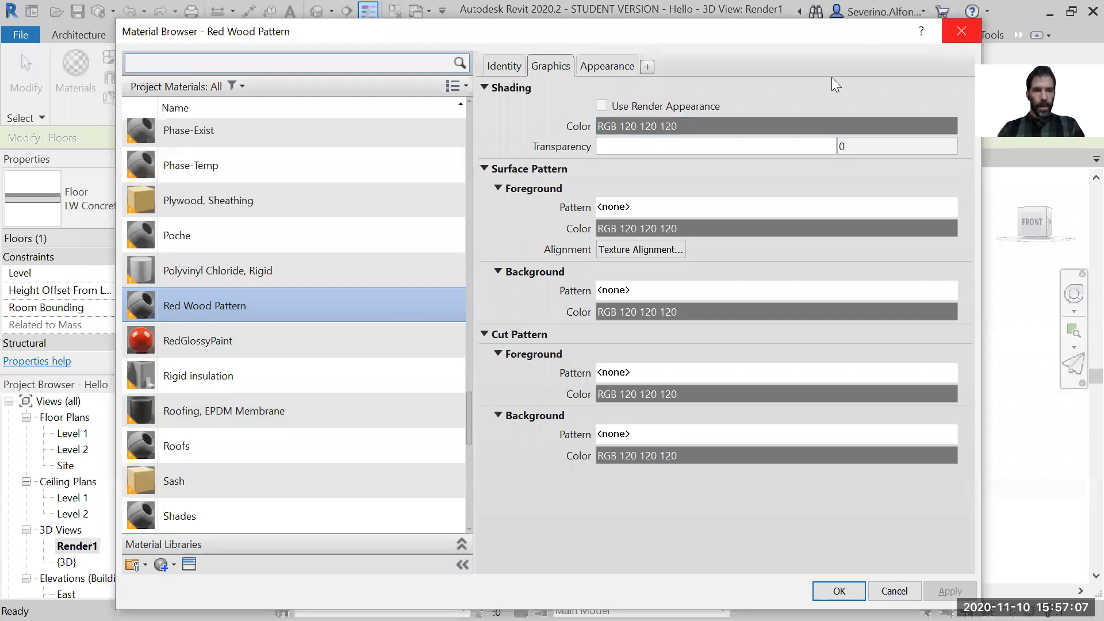
click(610, 66)
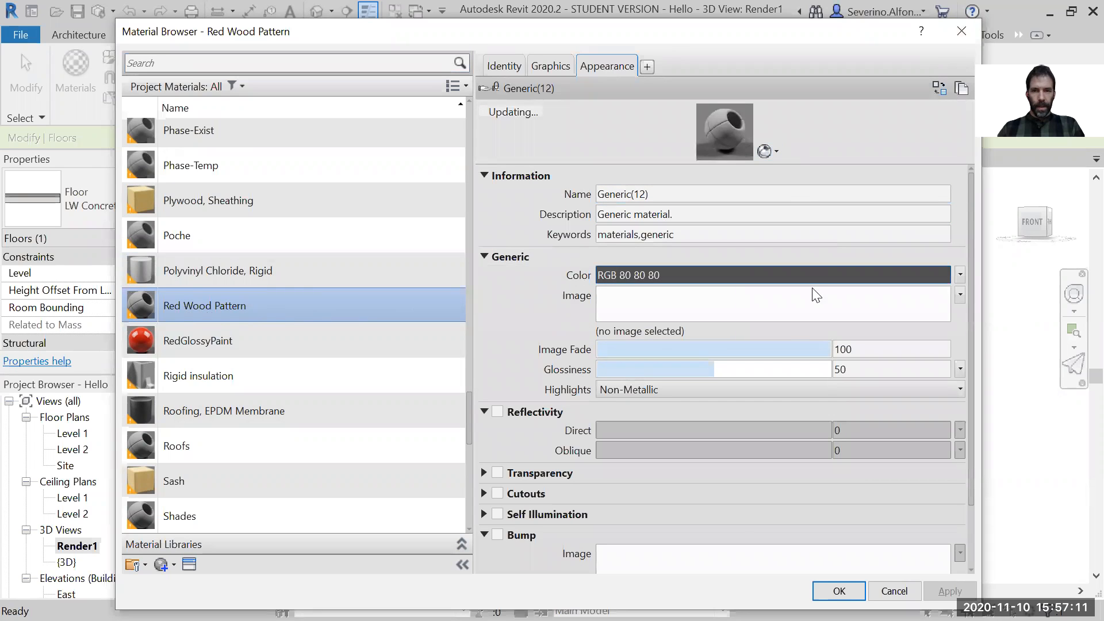
click(485, 175)
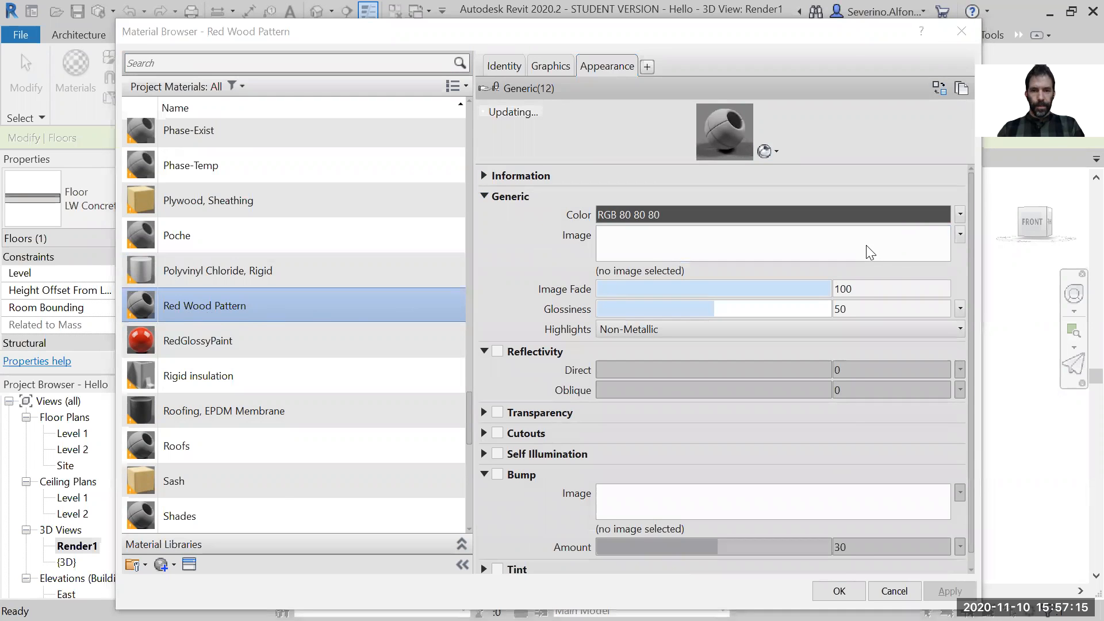
click(867, 248)
click(345, 225)
click(726, 571)
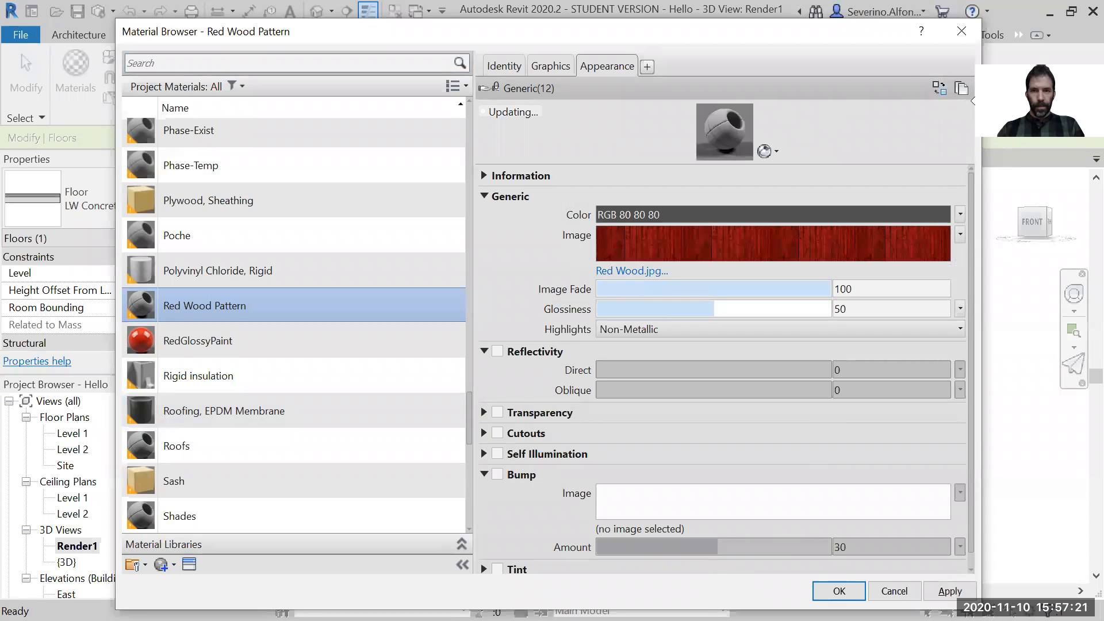
Narrow and move the Material Browser to uncover the 3D view, and apply the Red Wood Pattern appearance change
drag(981, 100, 632, 99)
drag(384, 33, 276, 33)
click(493, 591)
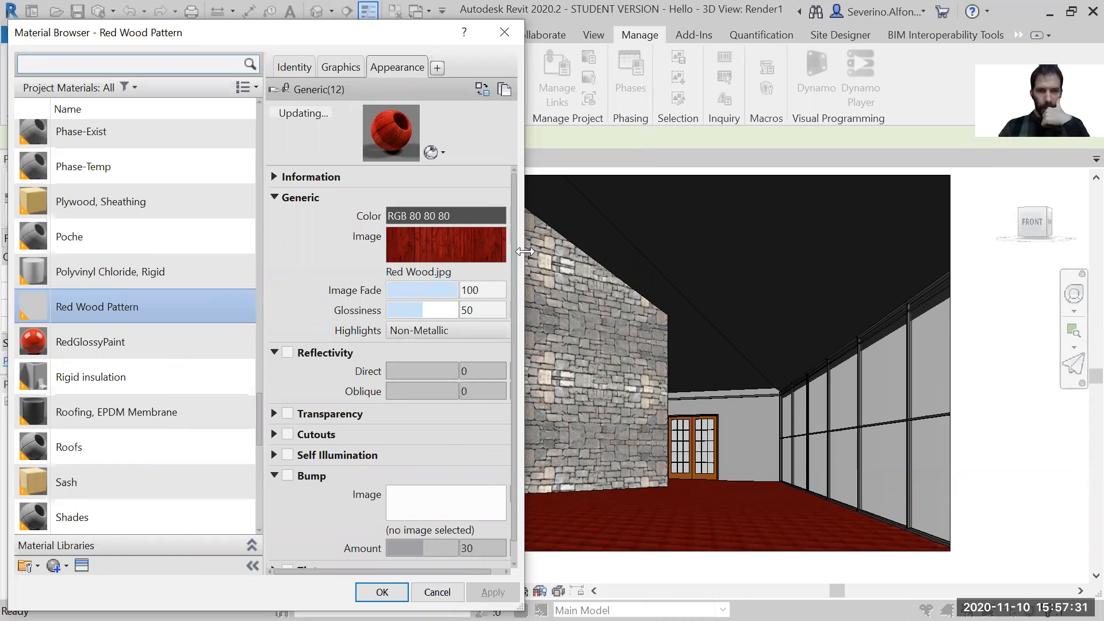
drag(525, 251, 593, 257)
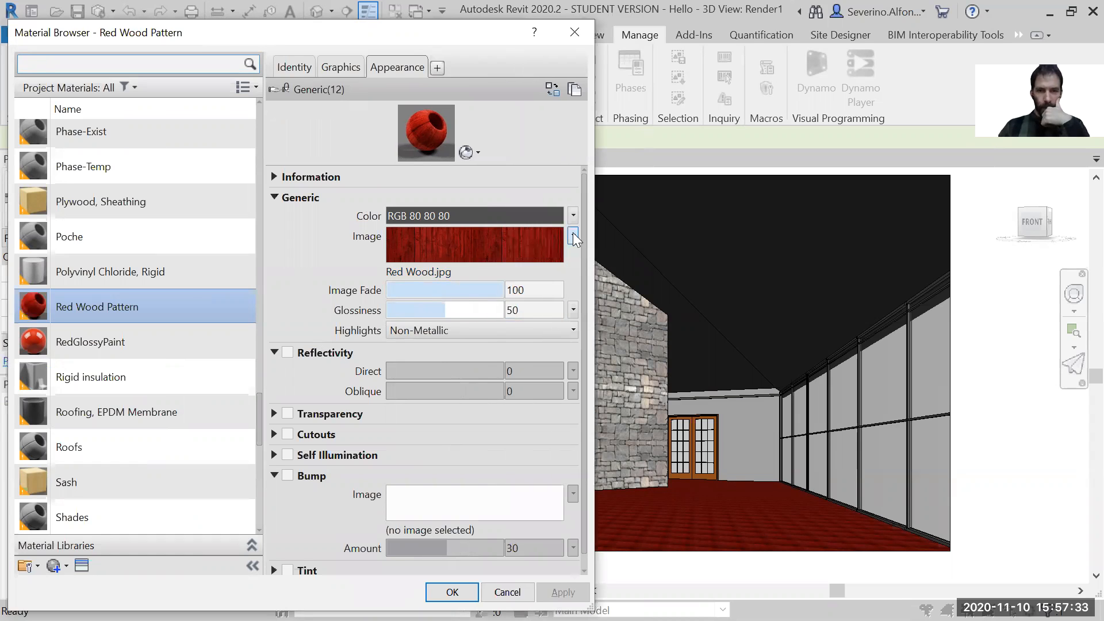
Set the sample size of the Red Wood.jpg appearance texture to 5'-0" wide and 8'-0" high
click(573, 234)
click(496, 419)
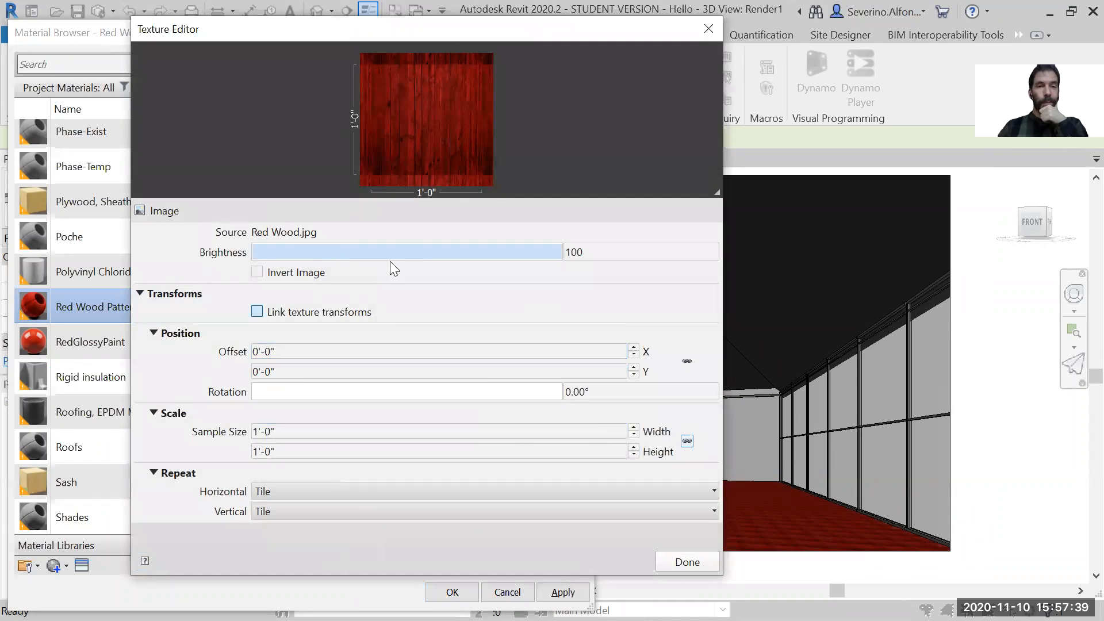
click(294, 432)
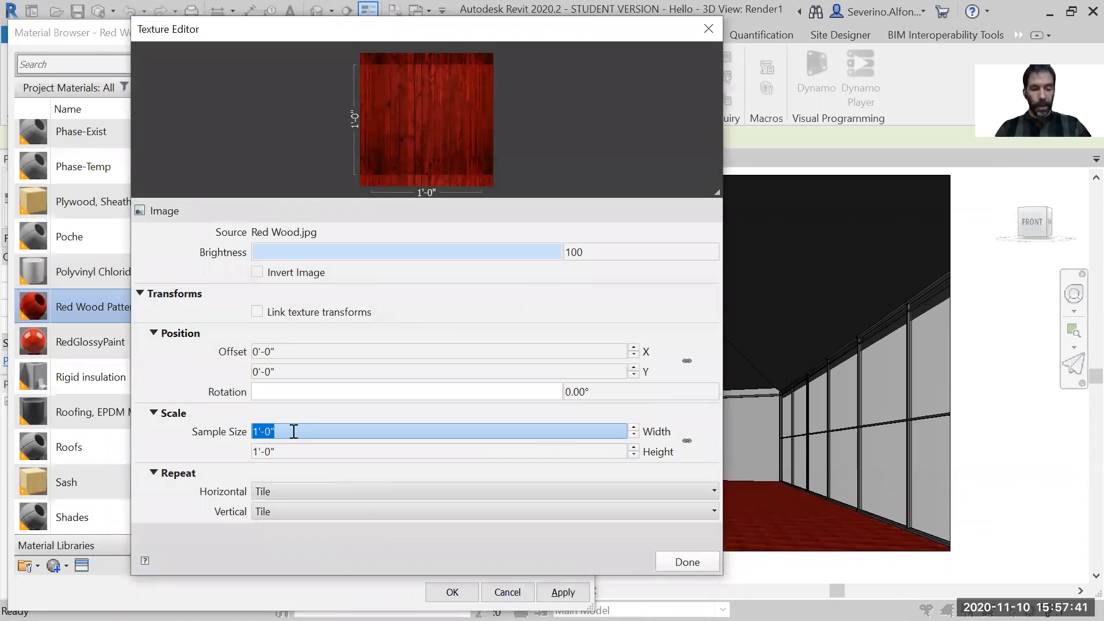
text(5')
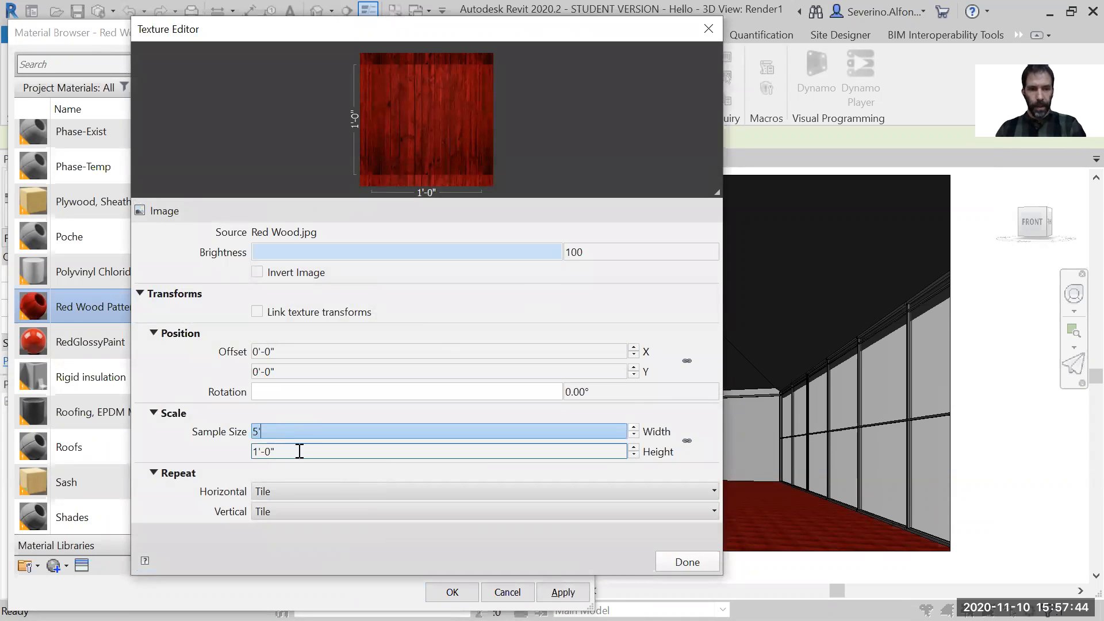
click(299, 450)
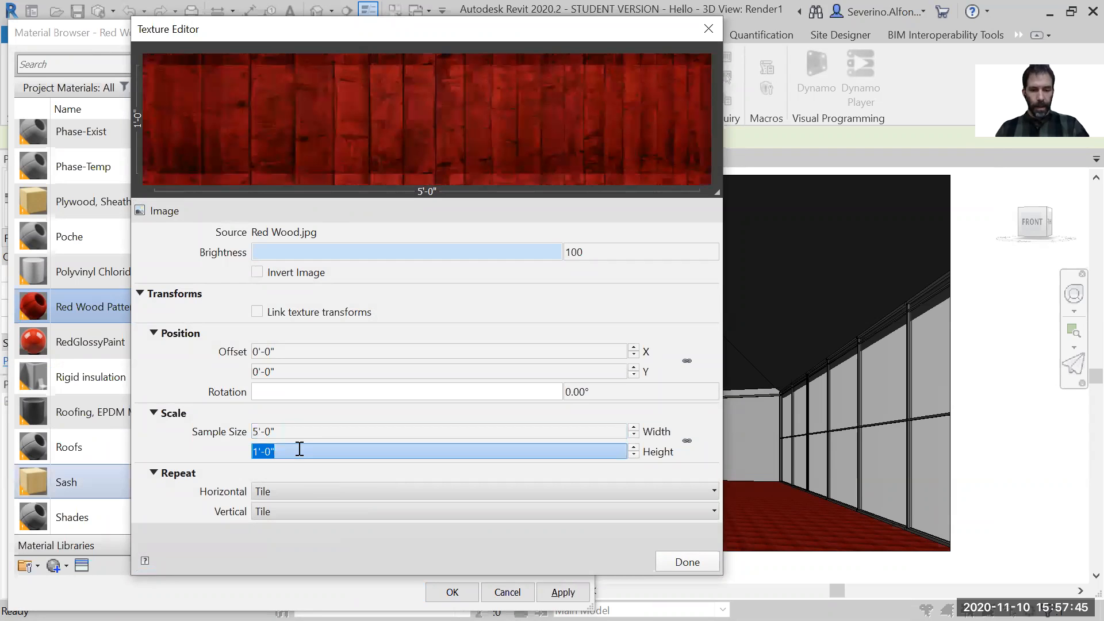
text(8')
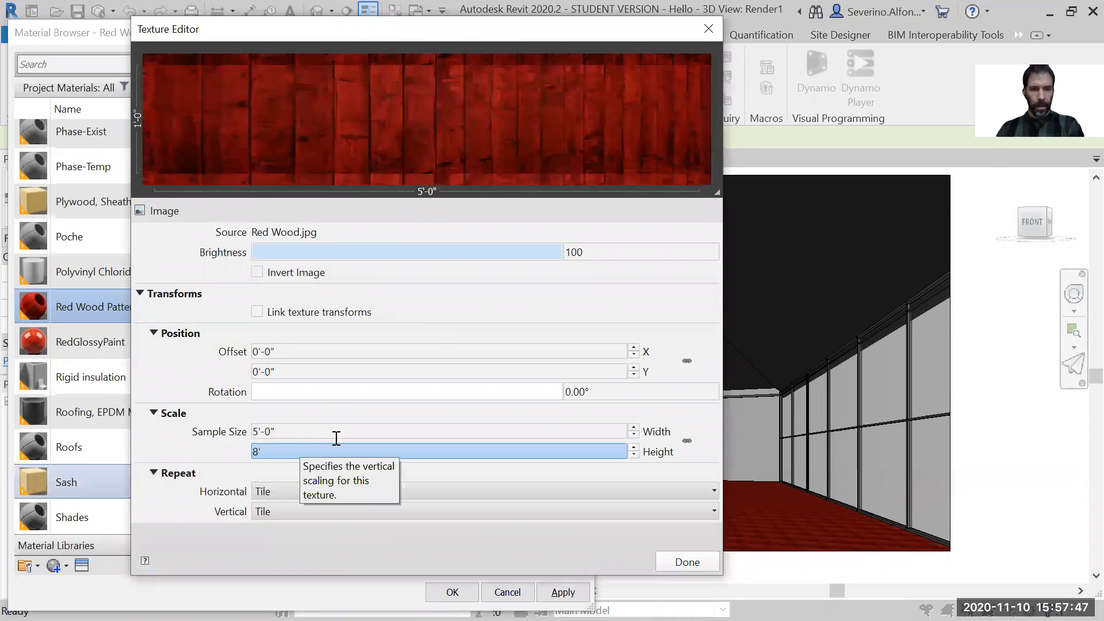
click(337, 432)
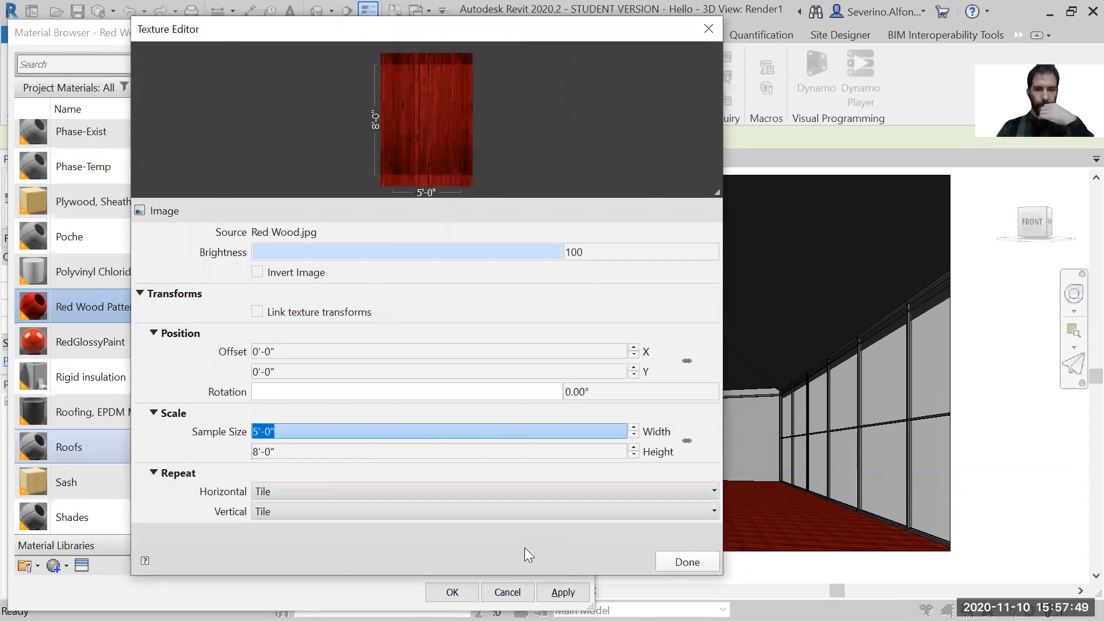
click(675, 560)
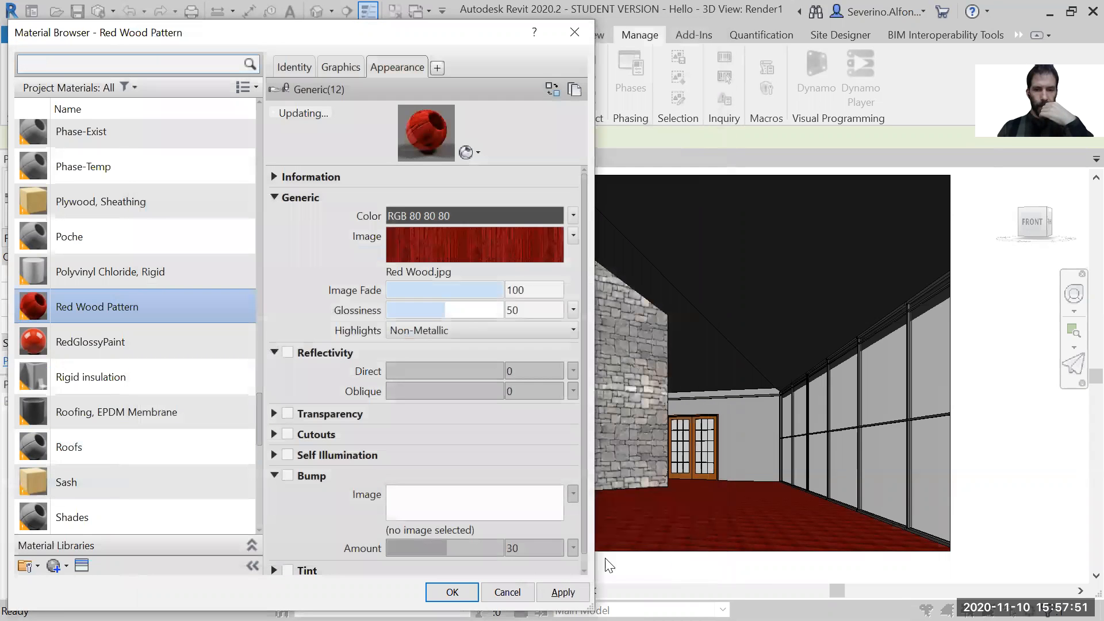
Apply the rescaled Red Wood Pattern, close the Material Browser and examine the floor texture's repetition in the Render1 view
click(562, 592)
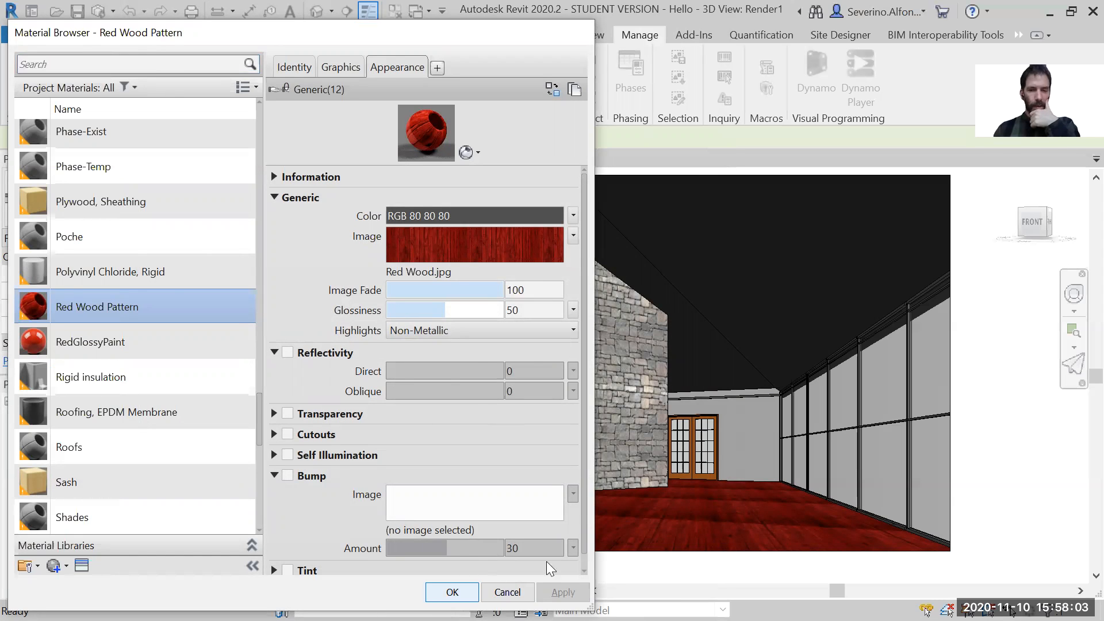
click(452, 592)
scroll(719, 524, up, 5)
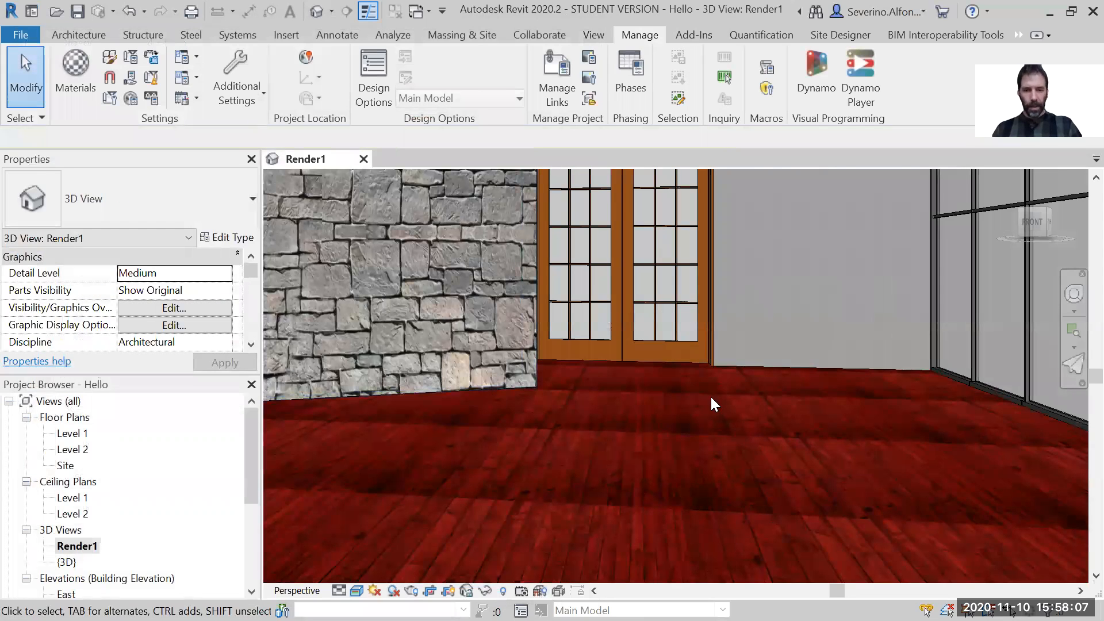
scroll(713, 440, down, 5)
Switch to Photoshop and open the Red Wood image from the V3 folder
key(alt+Tab)
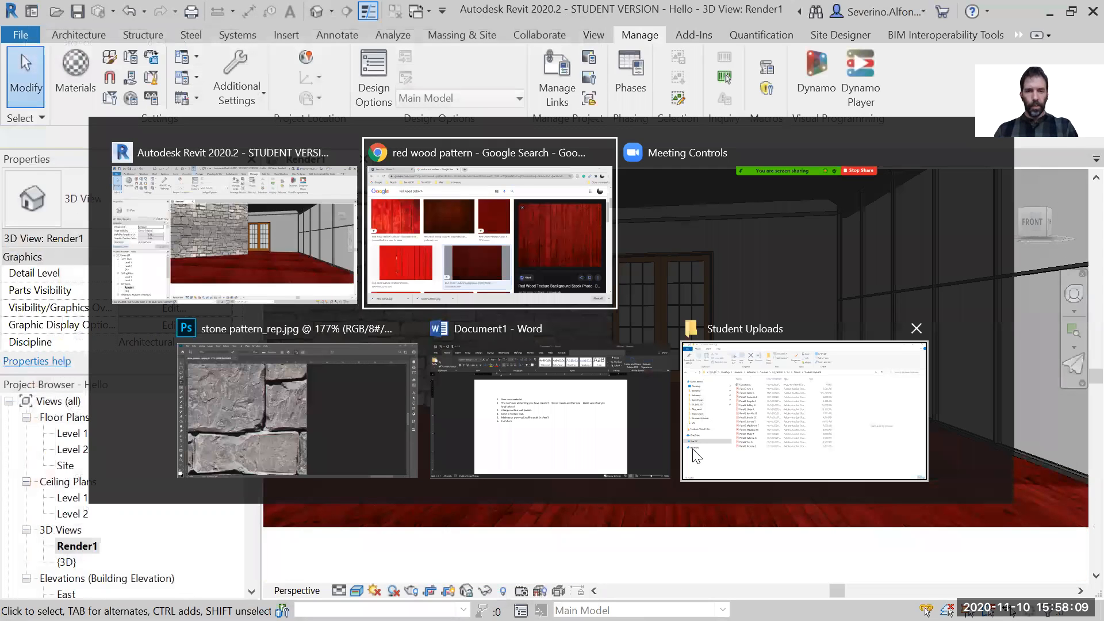
key(alt+Tab)
key(alt+Tab)
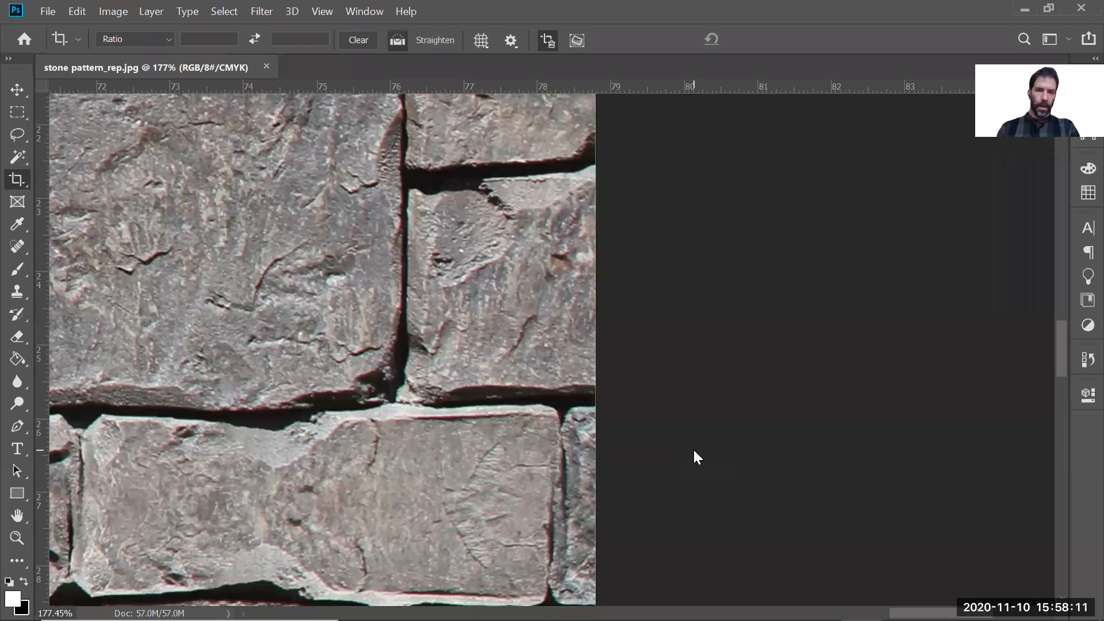
key(ctrl+o)
double_click(380, 393)
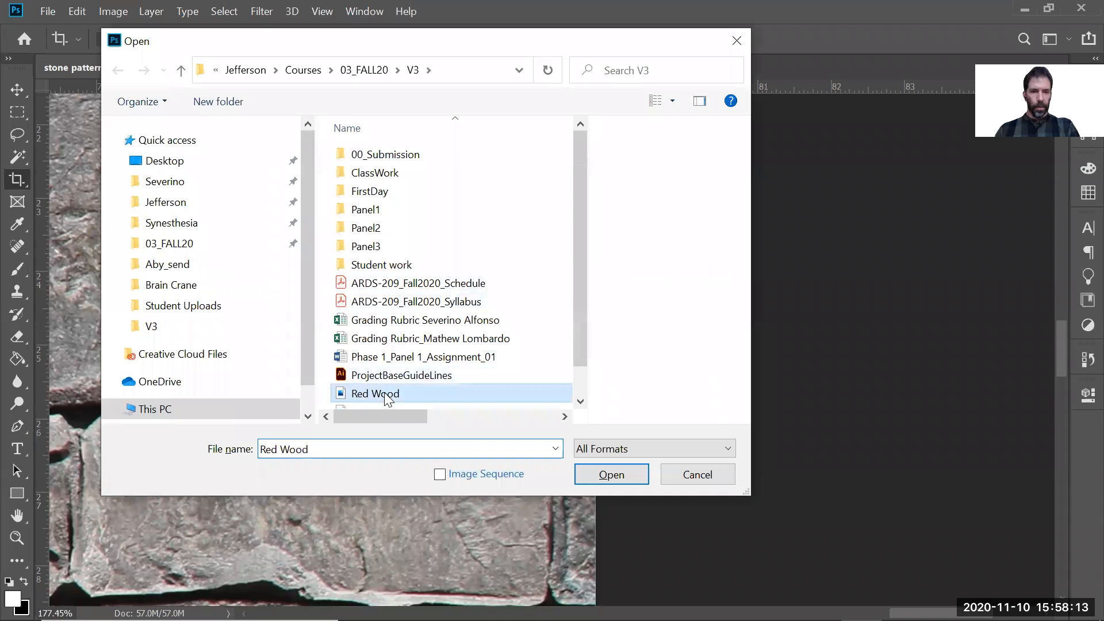
Enlarge the Red Wood canvas to 3 by 3 inches, anchoring the existing image at the upper-left corner
key(z)
alt+click(574, 359)
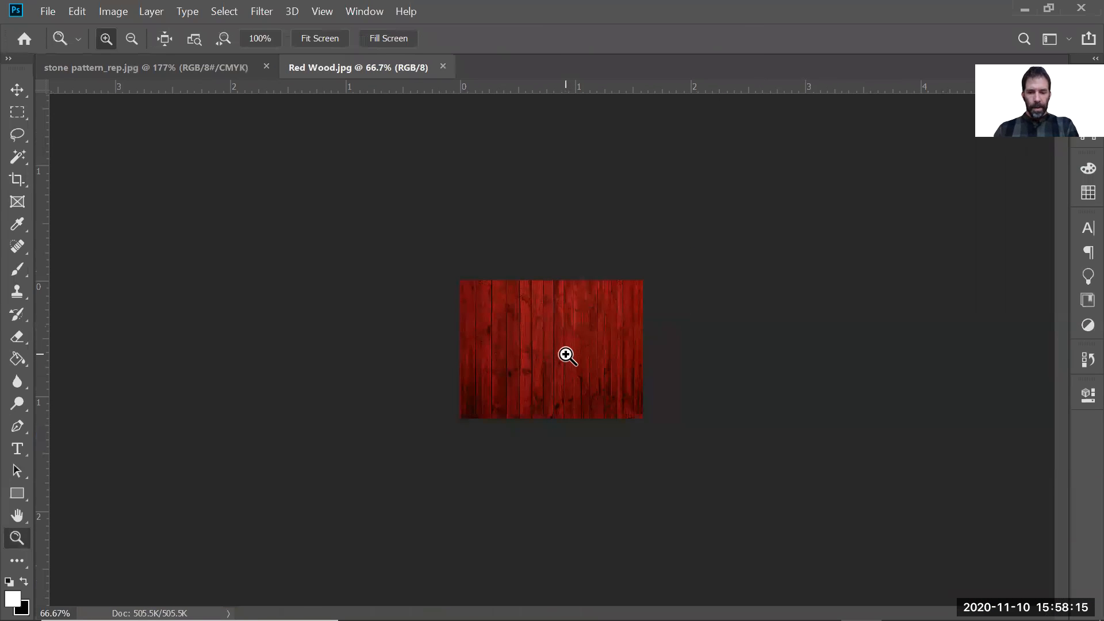
key(c)
key(z)
key(ctrl+0)
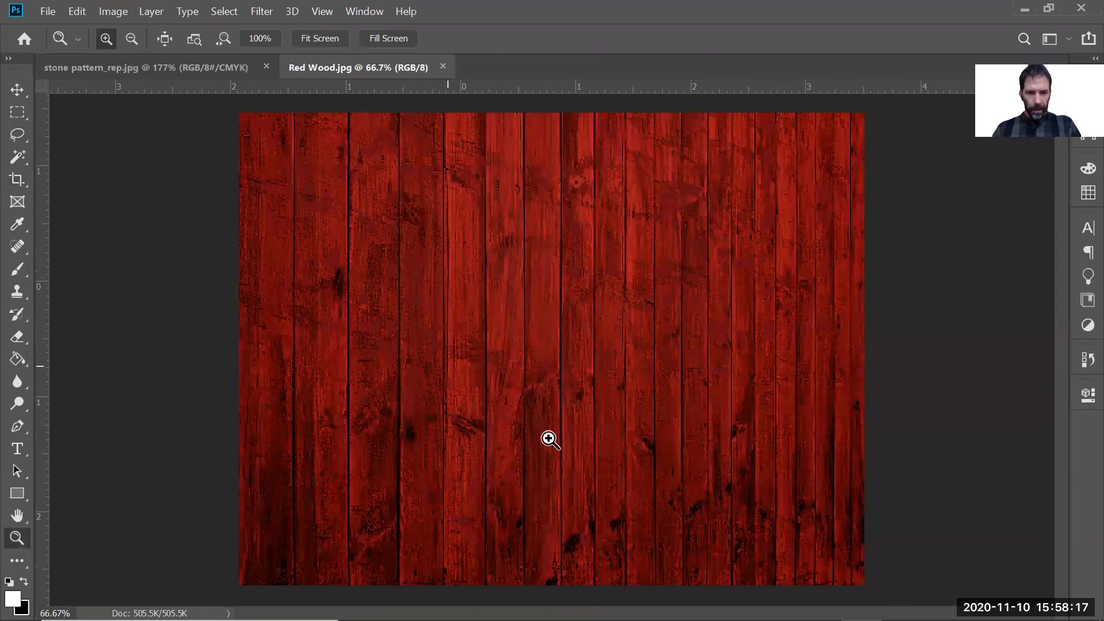
alt+click(375, 394)
alt+click(660, 202)
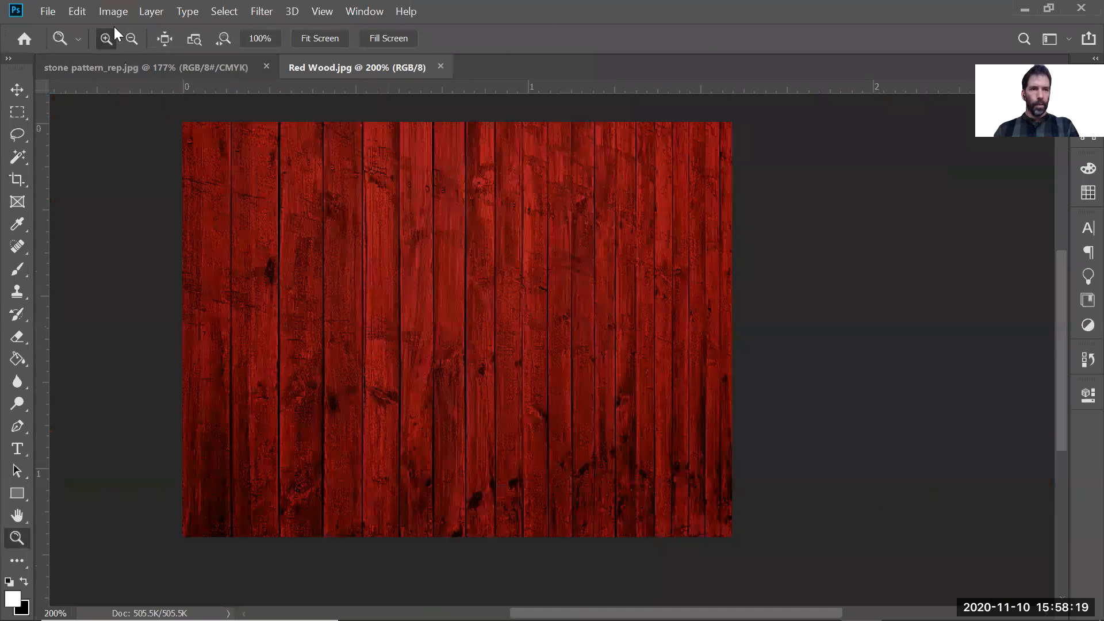
click(114, 12)
click(123, 138)
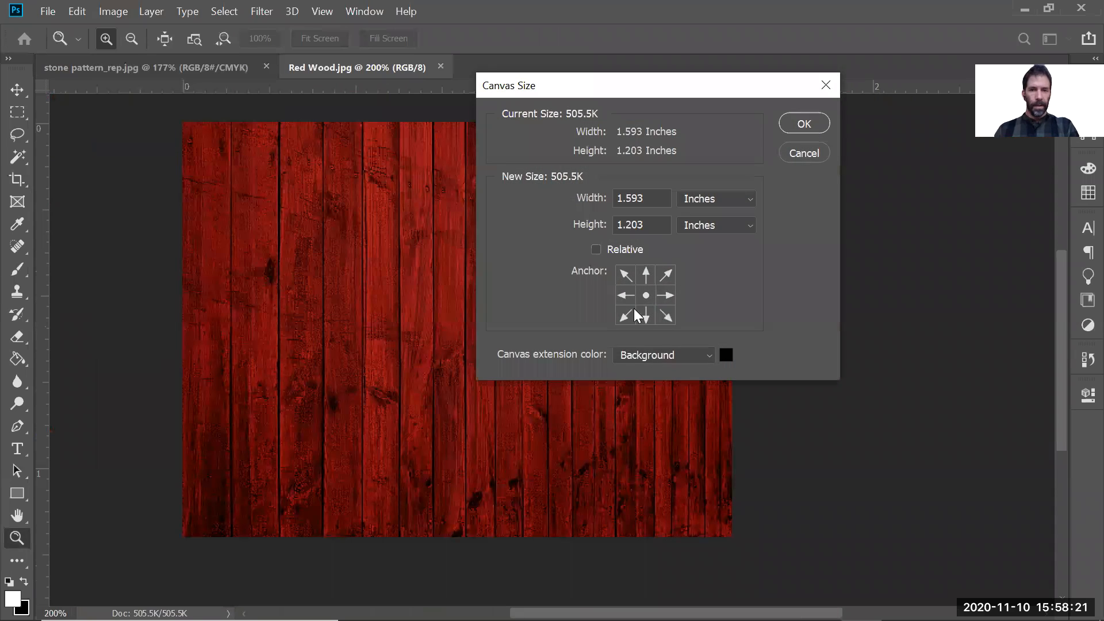
click(626, 275)
drag(648, 197, 572, 214)
text(3)
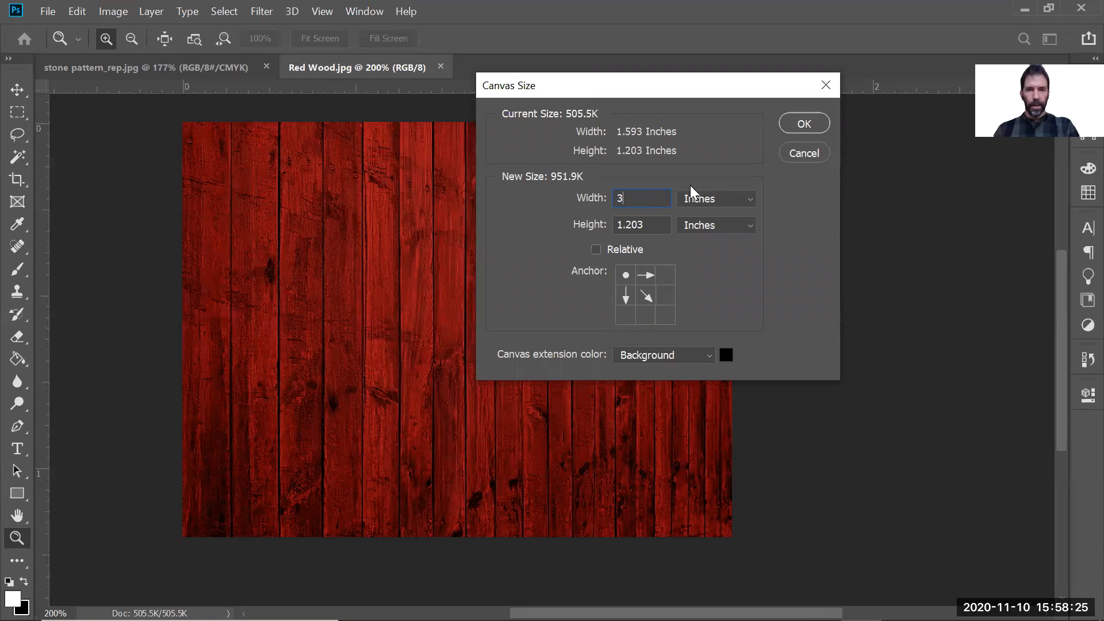
drag(653, 224, 572, 230)
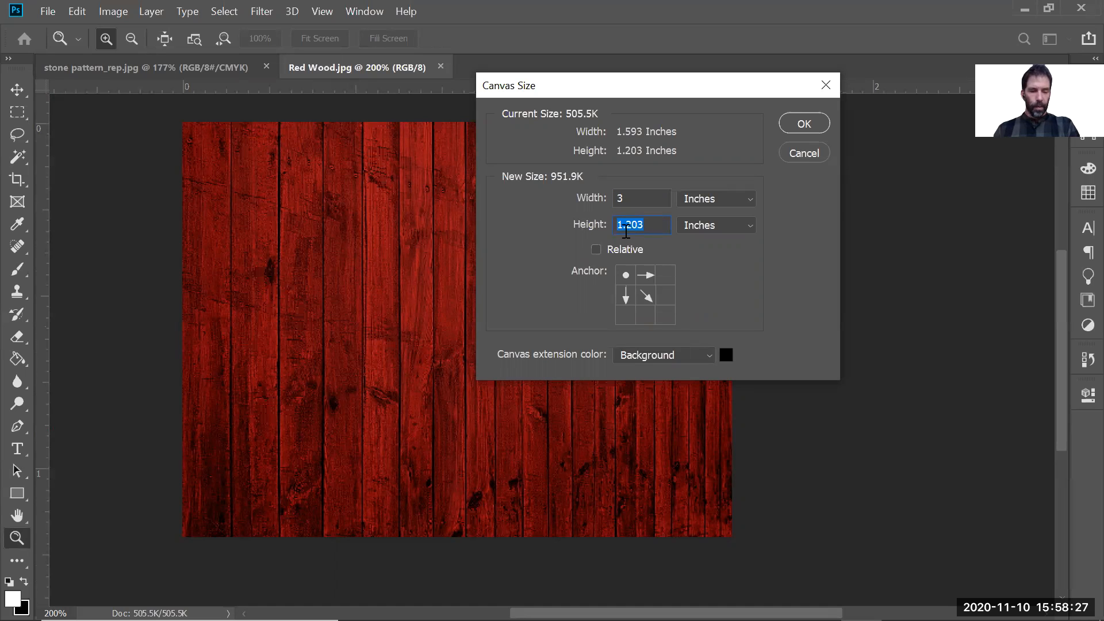
drag(659, 226, 611, 227)
text(3)
click(802, 121)
Select the red wood image area, cut it from the background and paste it as a separate layer
alt+click(659, 322)
alt+click(659, 322)
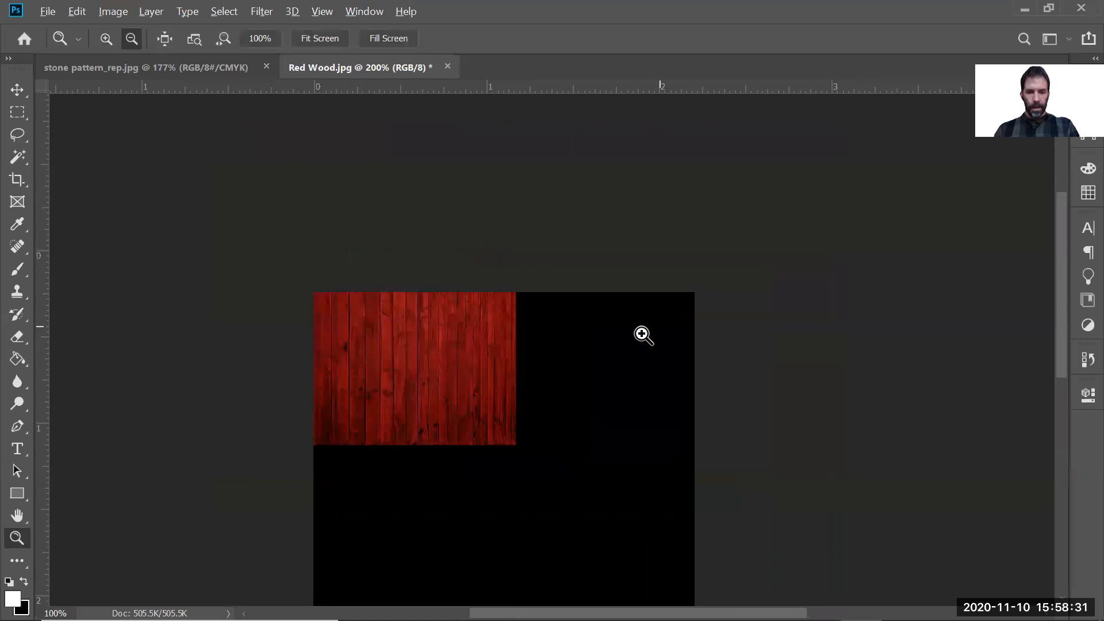
key(m)
drag(321, 301, 374, 350)
key(ctrl+x)
key(ctrl+v)
Duplicate the pasted red wood layer and place the copy beside the original on its right
key(v)
right_click(390, 339)
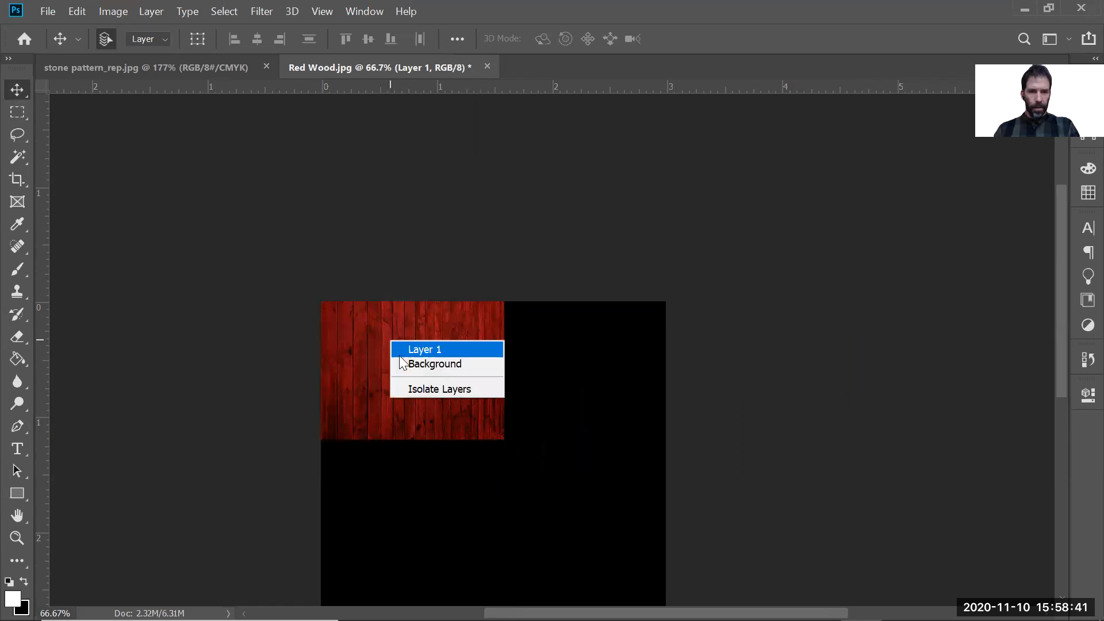
key(Escape)
key(l)
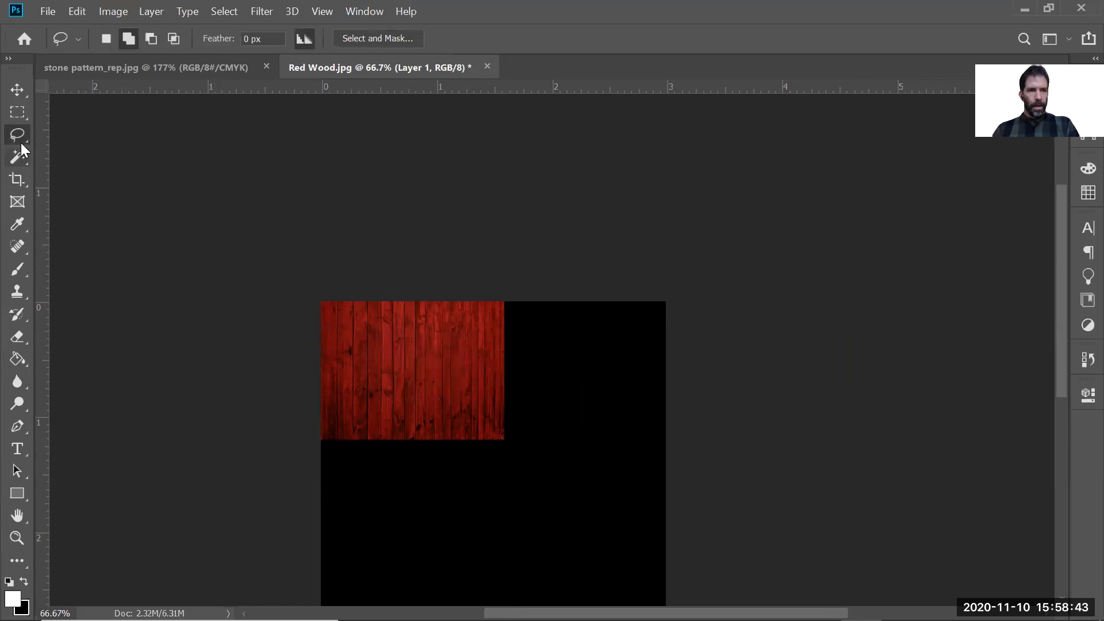
right_click(411, 330)
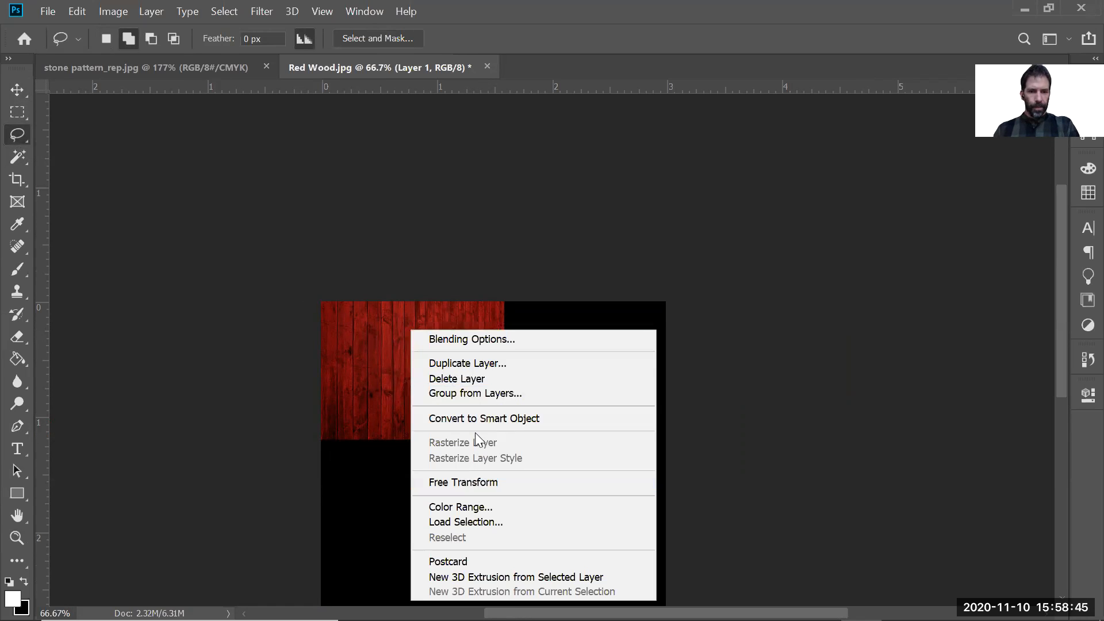
click(467, 363)
key(Return)
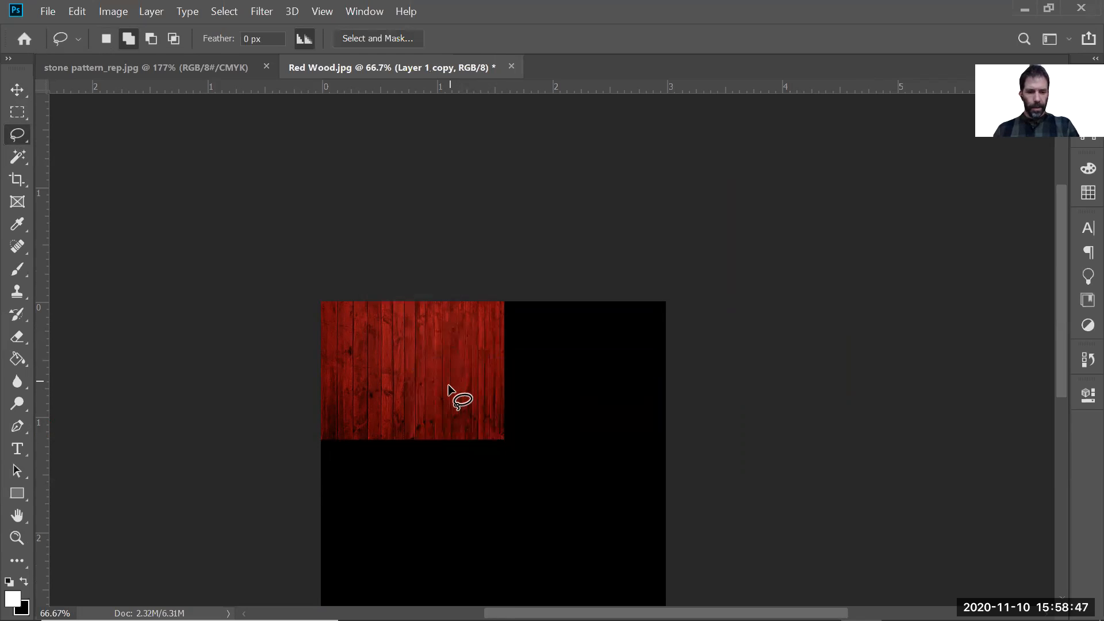
mouse_move(598, 406)
ctrl+mouse_down()
mouse_move(609, 390)
mouse_move(590, 387)
ctrl+mouse_up()
Scale the original red wood layer down proportionally to about 83%, keeping its upper-left corner in place
ctrl+right_click(401, 361)
click(422, 368)
key(ctrl+t)
drag(502, 438, 470, 414)
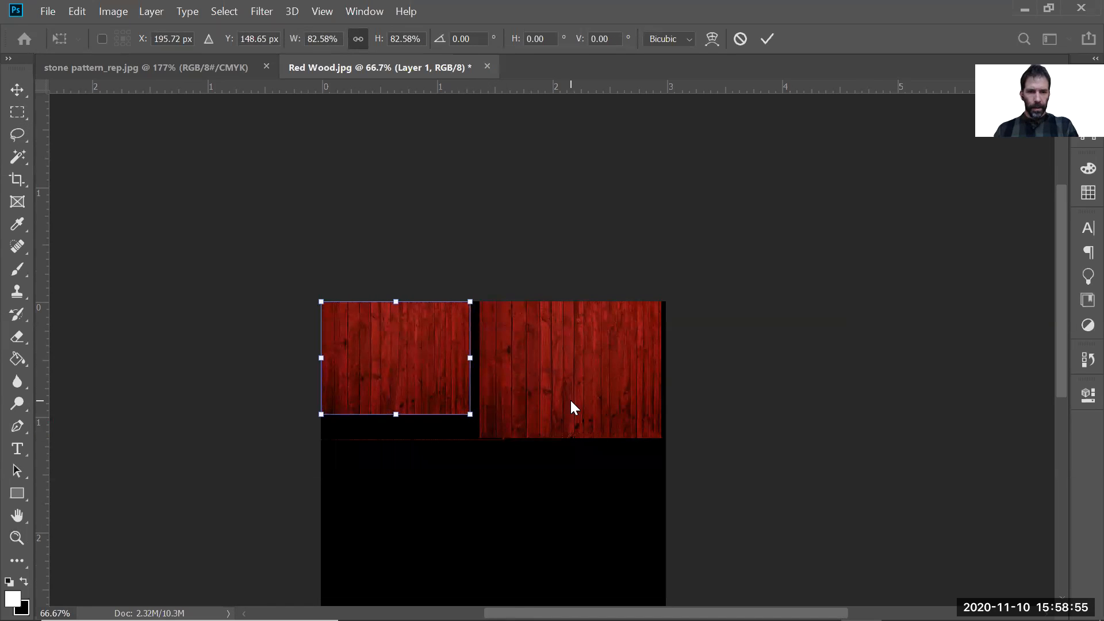
key(Return)
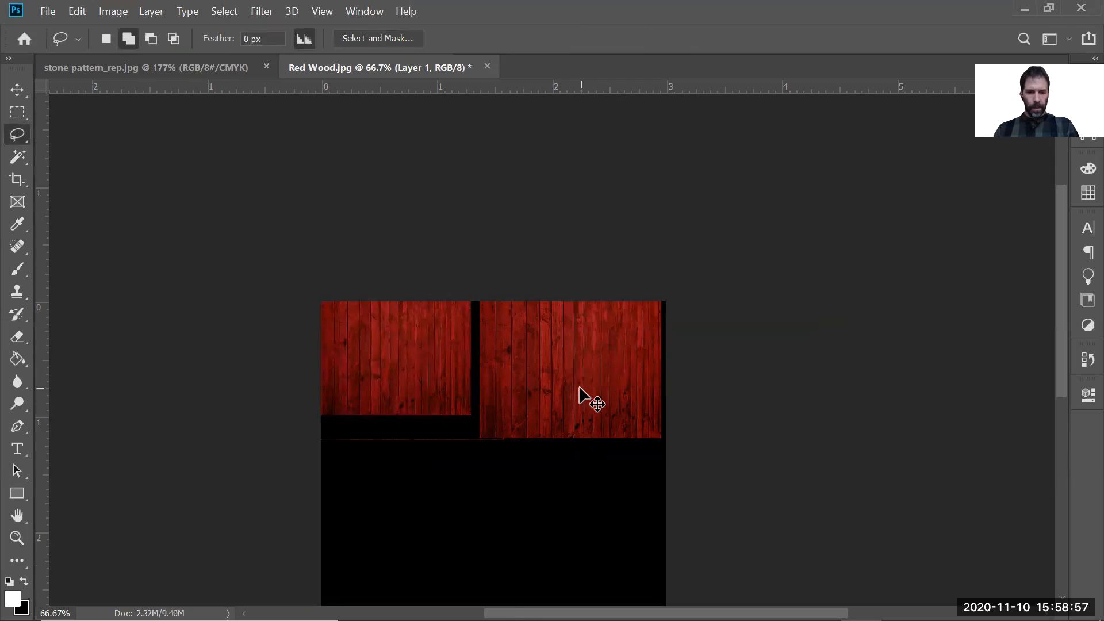
Move the copied wood layer against the original's right edge and scale it down to match the original's size
key(ctrl+t)
key(Return)
right_click(567, 368)
key(Escape)
ctrl+right_click(570, 367)
click(572, 366)
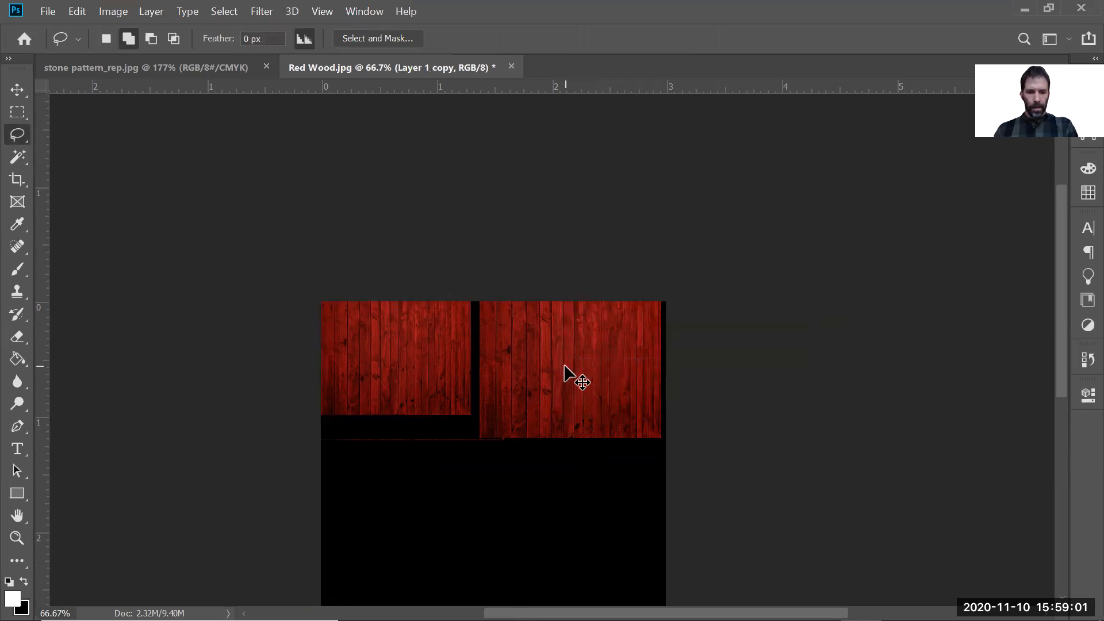
key(ctrl+t)
drag(543, 391, 537, 387)
drag(652, 437, 616, 427)
key(Return)
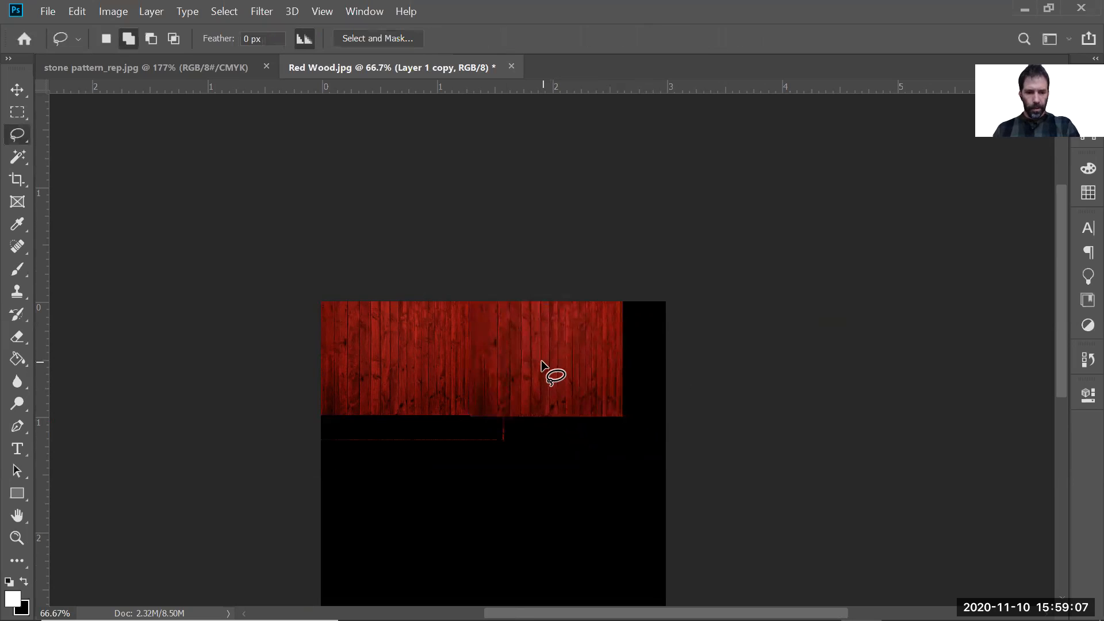
Flip the copied wood layer horizontally so it mirrors the original
key(ctrl+t)
right_click(542, 345)
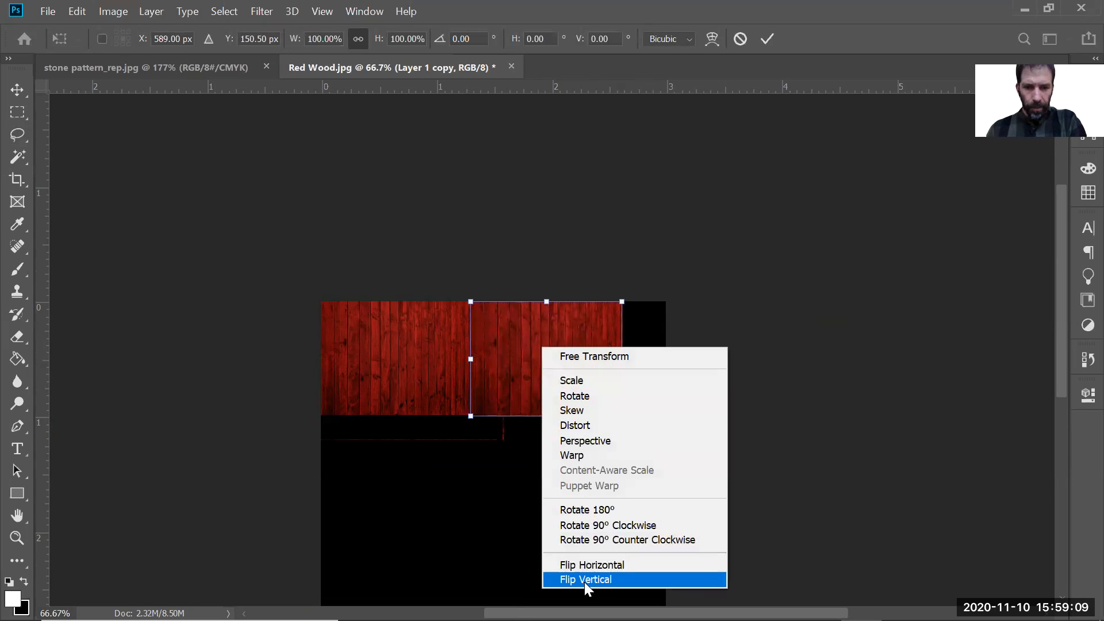
click(590, 565)
key(Return)
key(l)
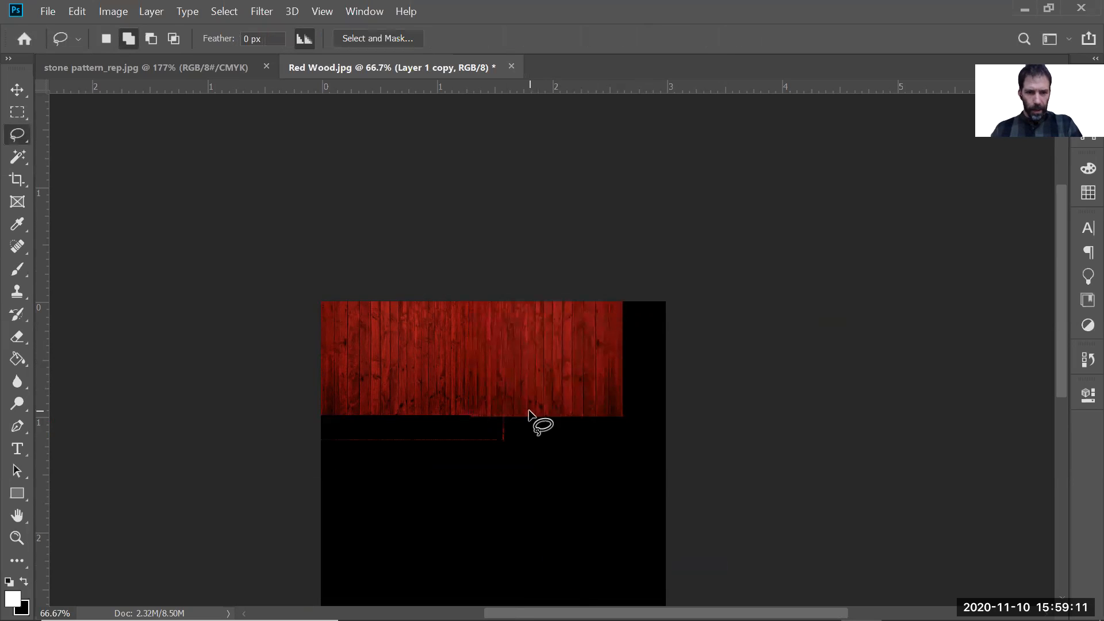
Shift the mirrored copy slightly left and up to align its planks and lower edge with the original
key(z)
drag(412, 367, 593, 442)
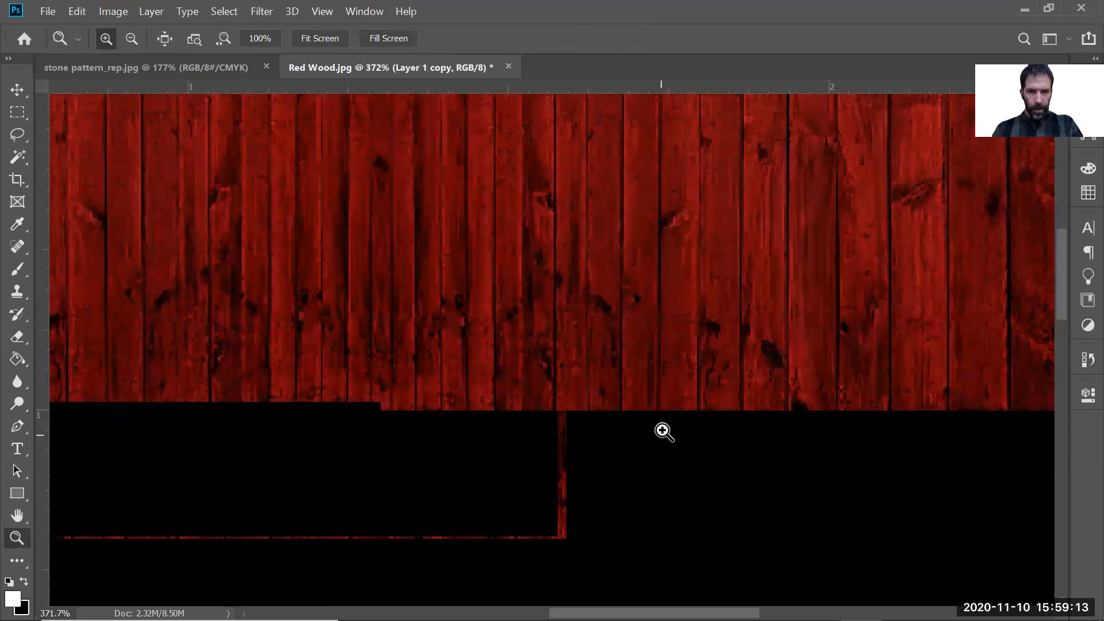
key(v)
drag(643, 348, 614, 343)
Flatten the two wood layers and the background into a single layer
key(z)
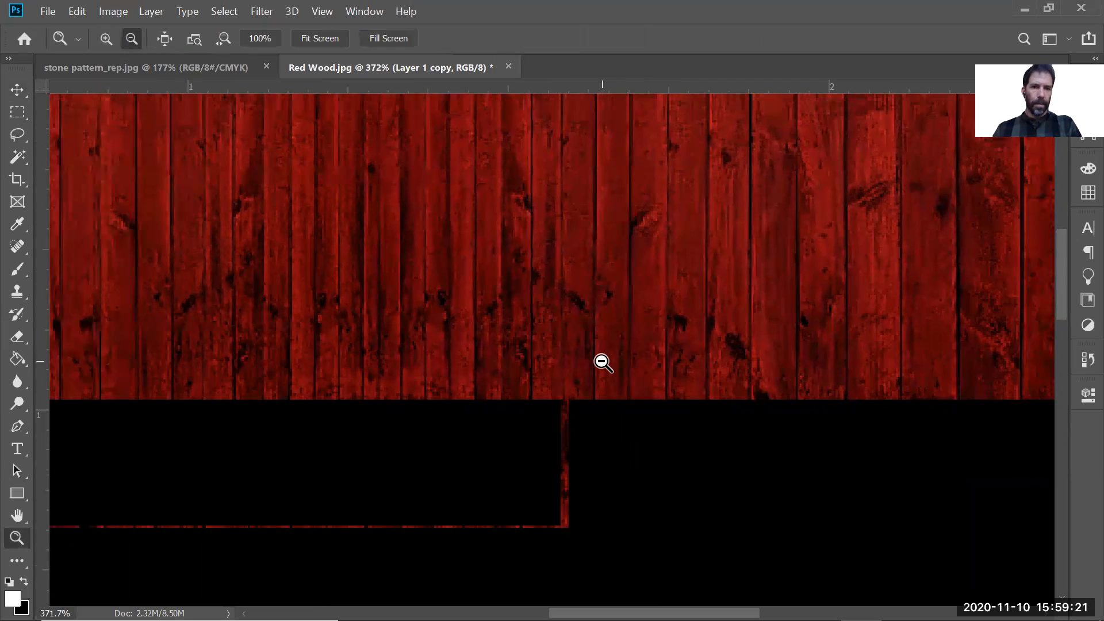
alt+click(627, 326)
alt+click(626, 325)
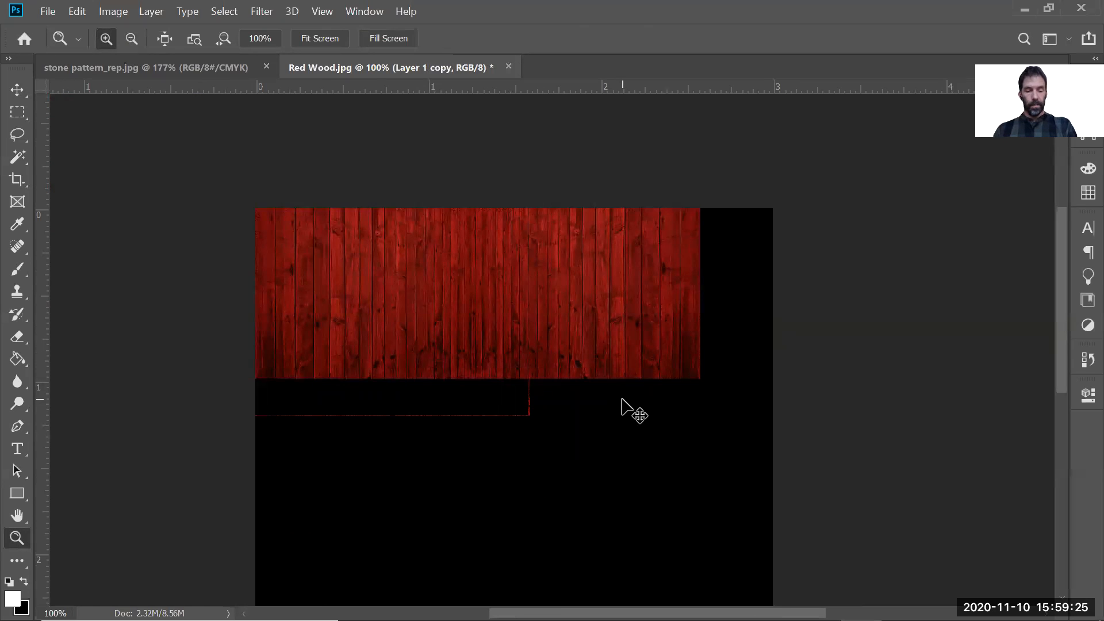
click(1088, 87)
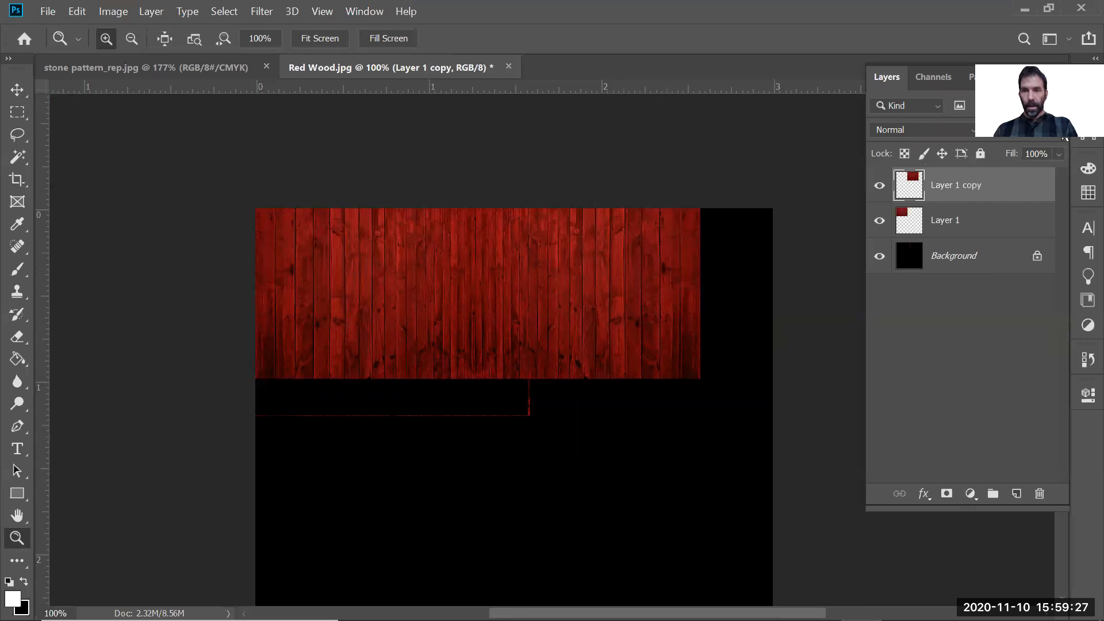
click(1063, 76)
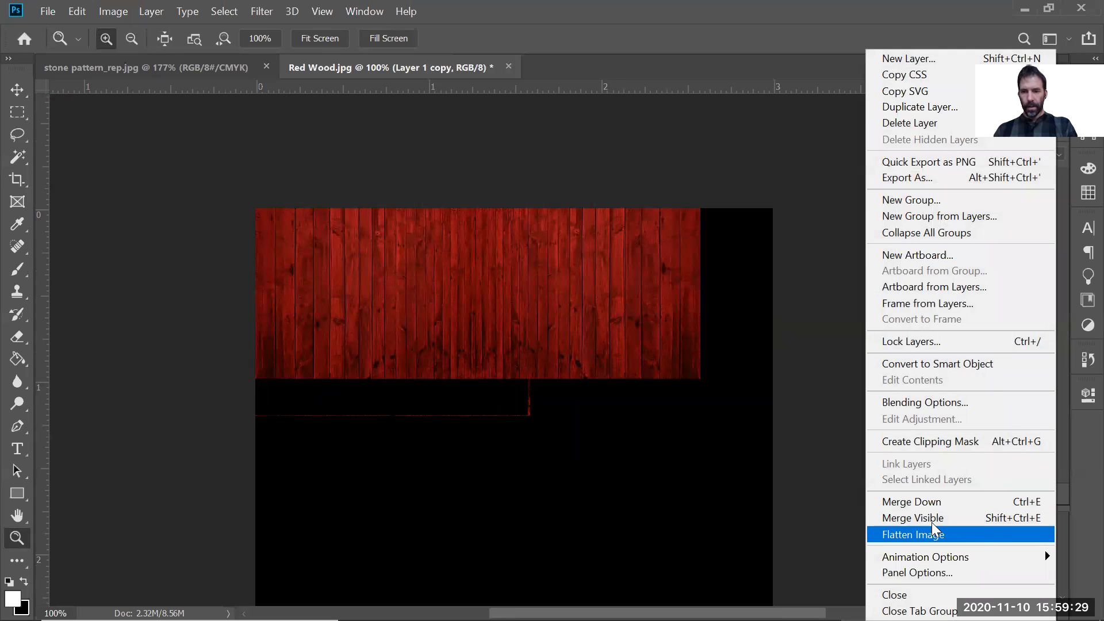
click(928, 536)
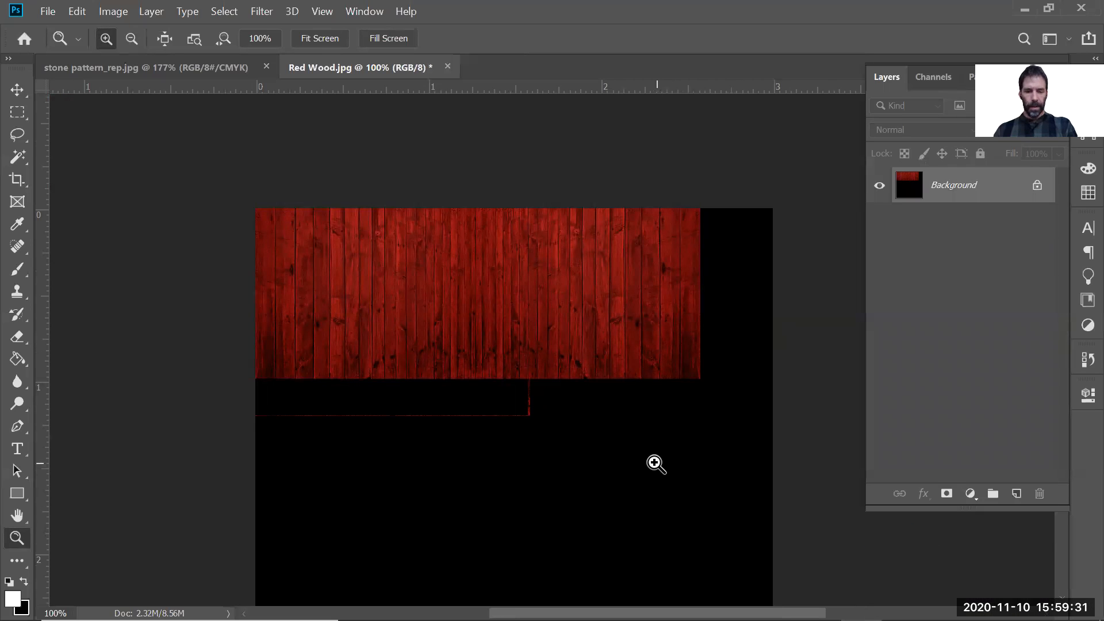
key(v)
drag(222, 176, 345, 286)
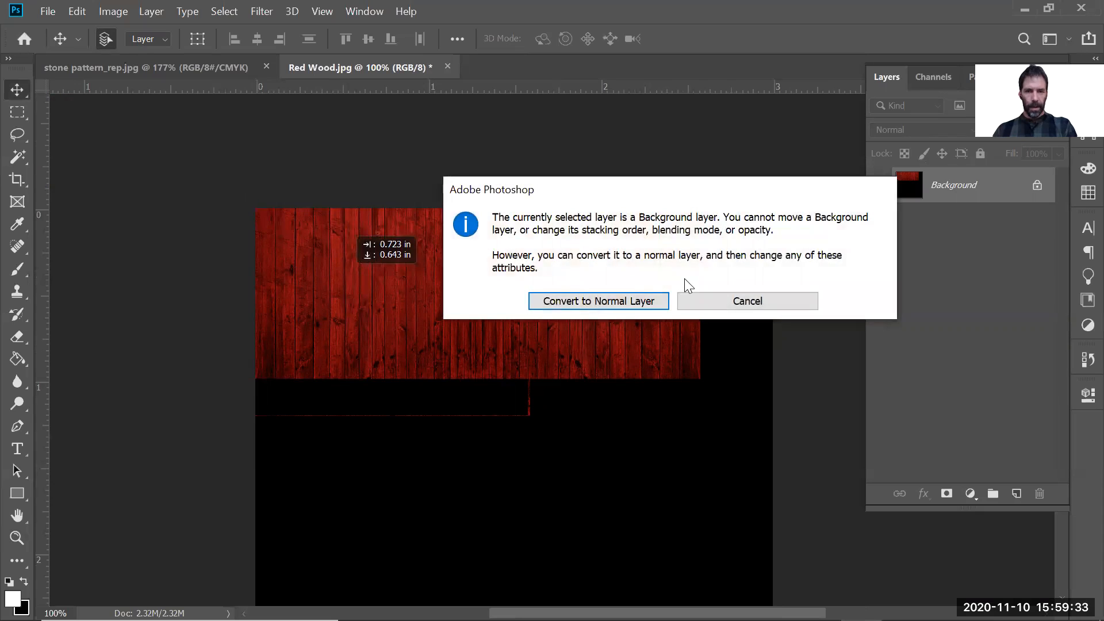
key(Escape)
Select the whole red wood area, copy it to a new layer and move the copy directly below the original
key(m)
drag(241, 195, 700, 379)
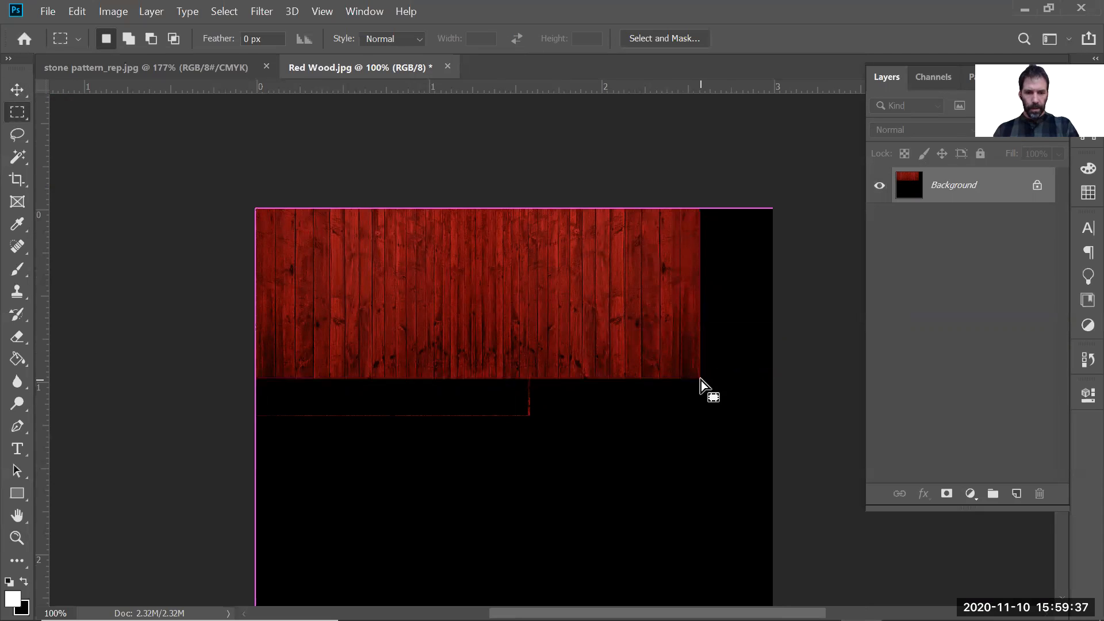
key(ctrl+j)
ctrl+drag(621, 325, 601, 485)
Flip the lower wood copy vertically so it mirrors the planks above it
key(ctrl+t)
right_click(594, 482)
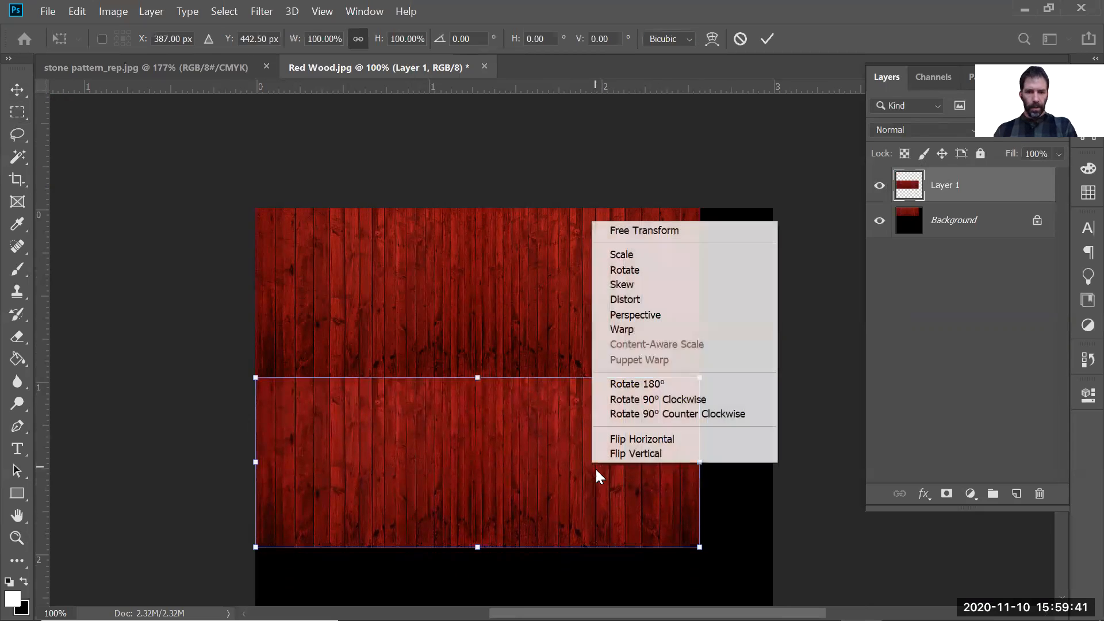
click(631, 454)
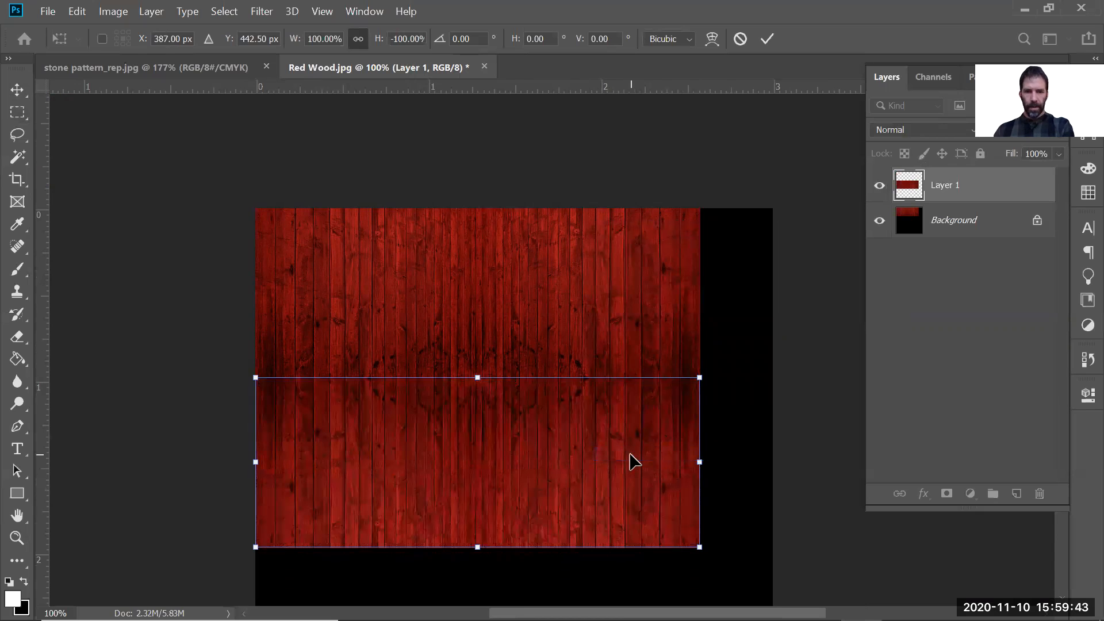
key(Return)
Move the flipped wood copy straight up so it overlaps the dark lower part of the original
key(m)
ctrl+drag(580, 482, 580, 467)
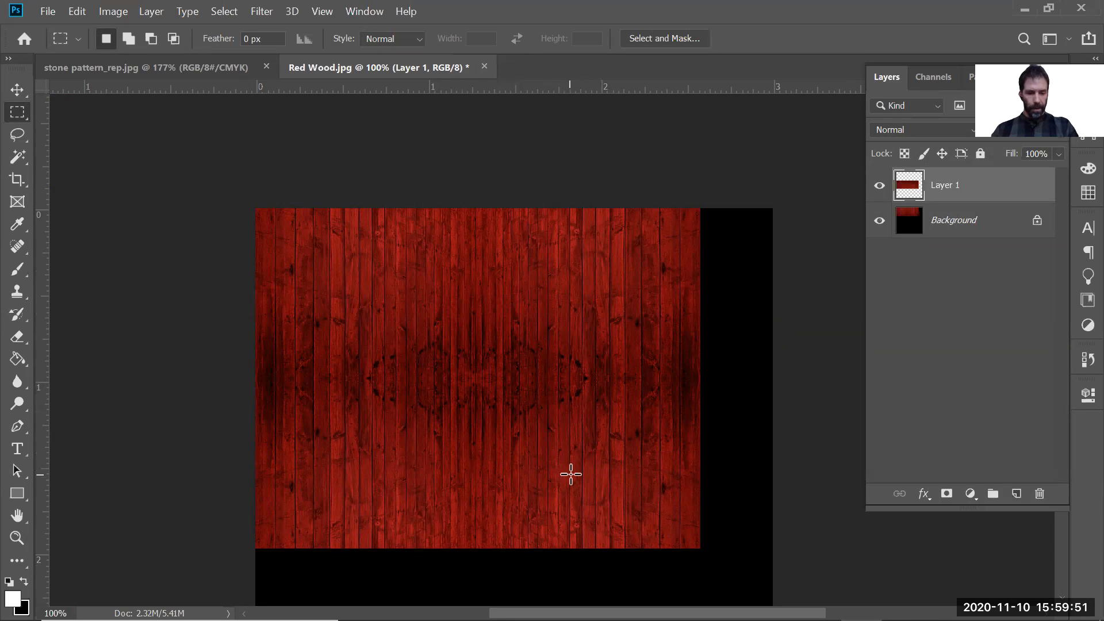
ctrl+drag(561, 477, 560, 438)
Erase the copy's hard upper edge with a soft round 108 px eraser to blend the horizontal seam
key(e)
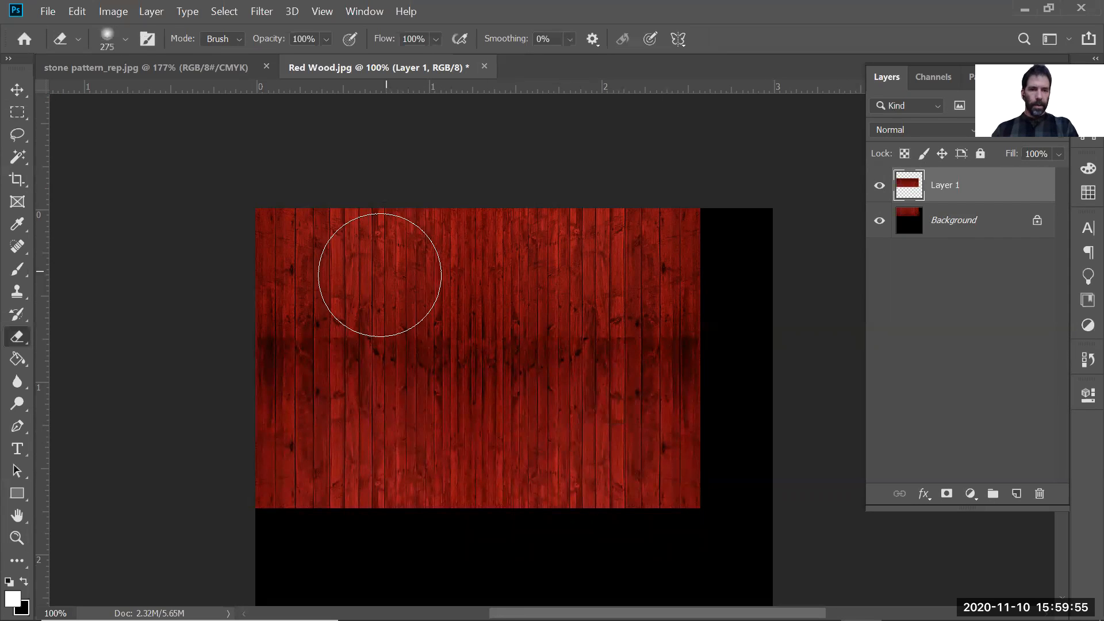
right_click(483, 283)
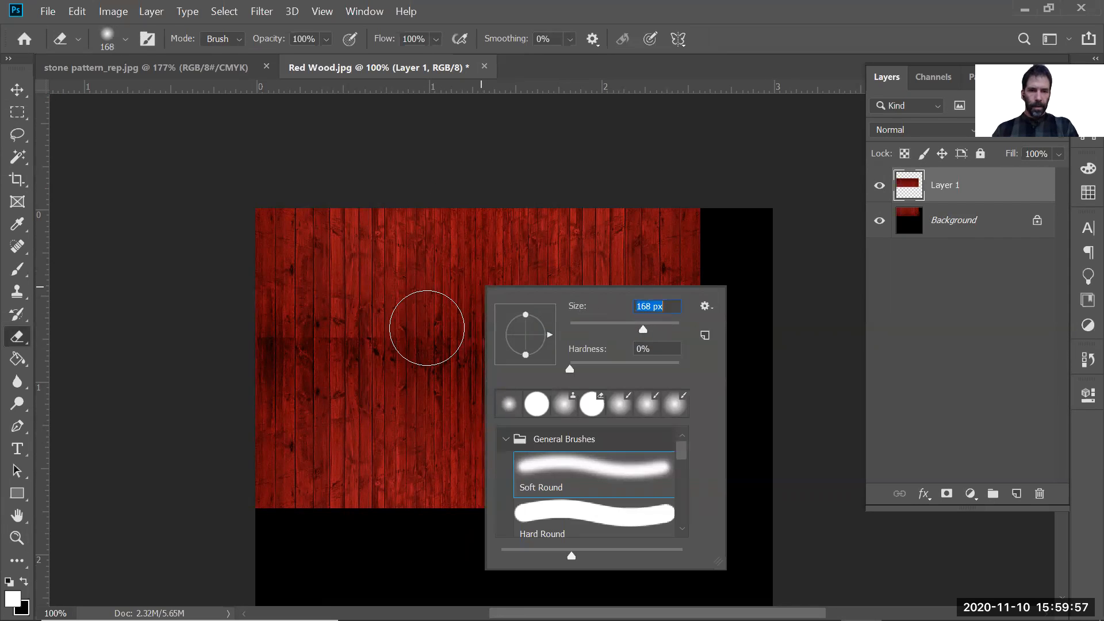
click(628, 329)
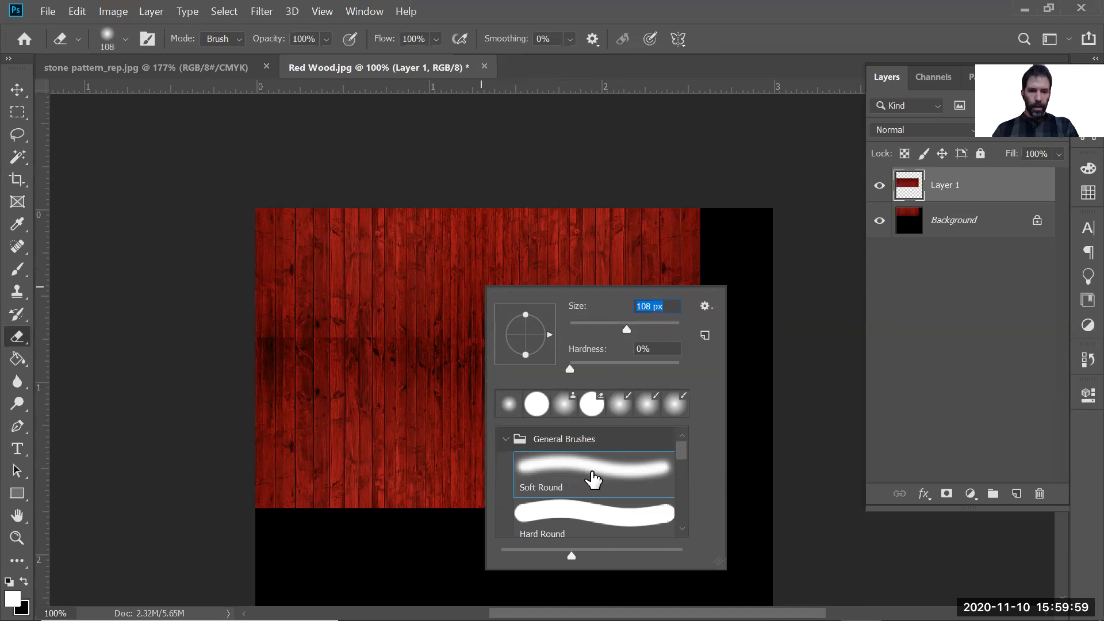
click(306, 332)
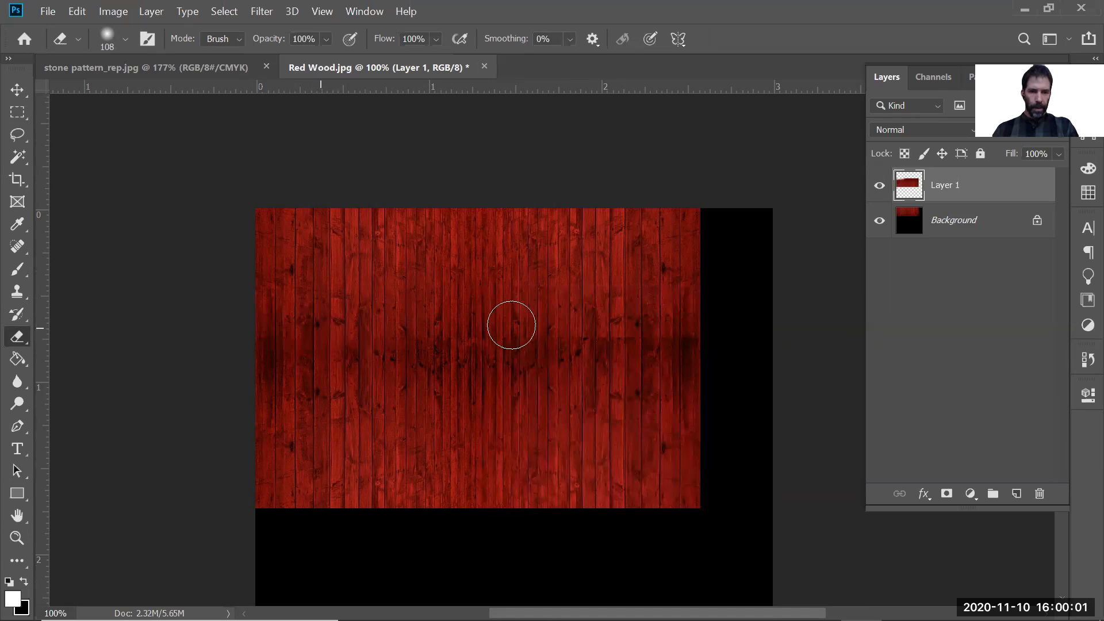
Shift the mirrored copy further up in small moves to reduce the dark band, and flatten the image
ctrl+drag(565, 433, 565, 408)
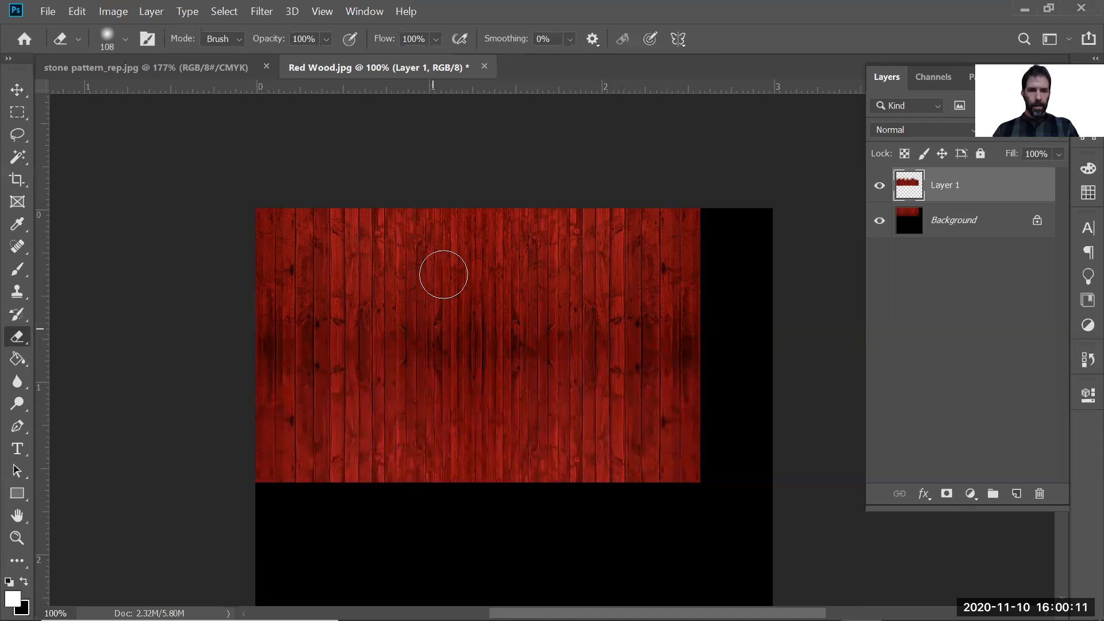
ctrl+drag(512, 387, 513, 371)
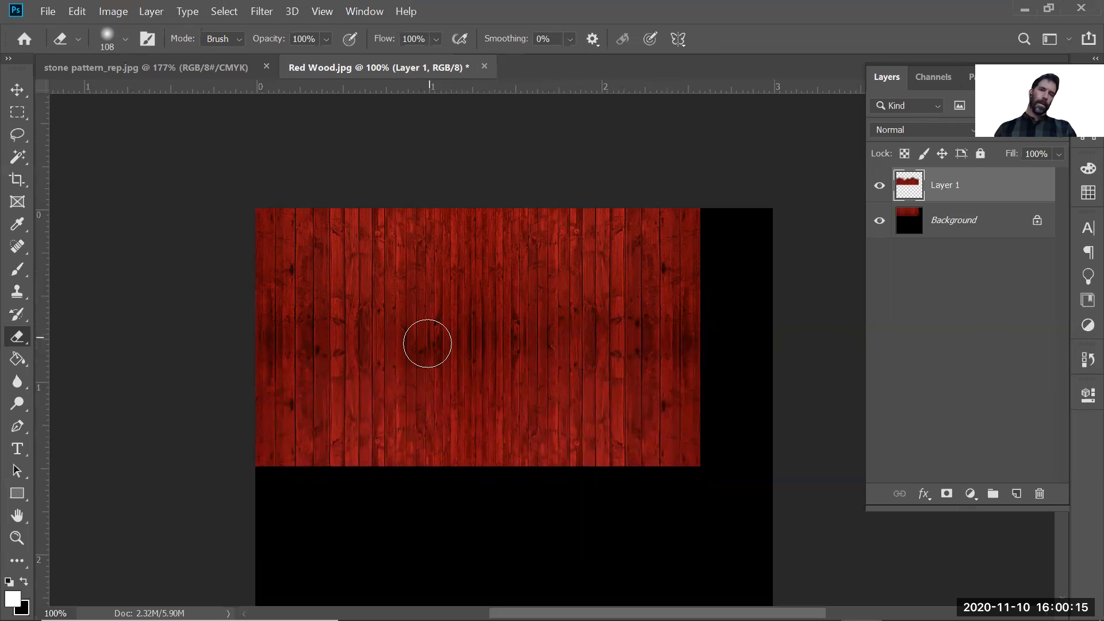
ctrl+drag(540, 421, 540, 412)
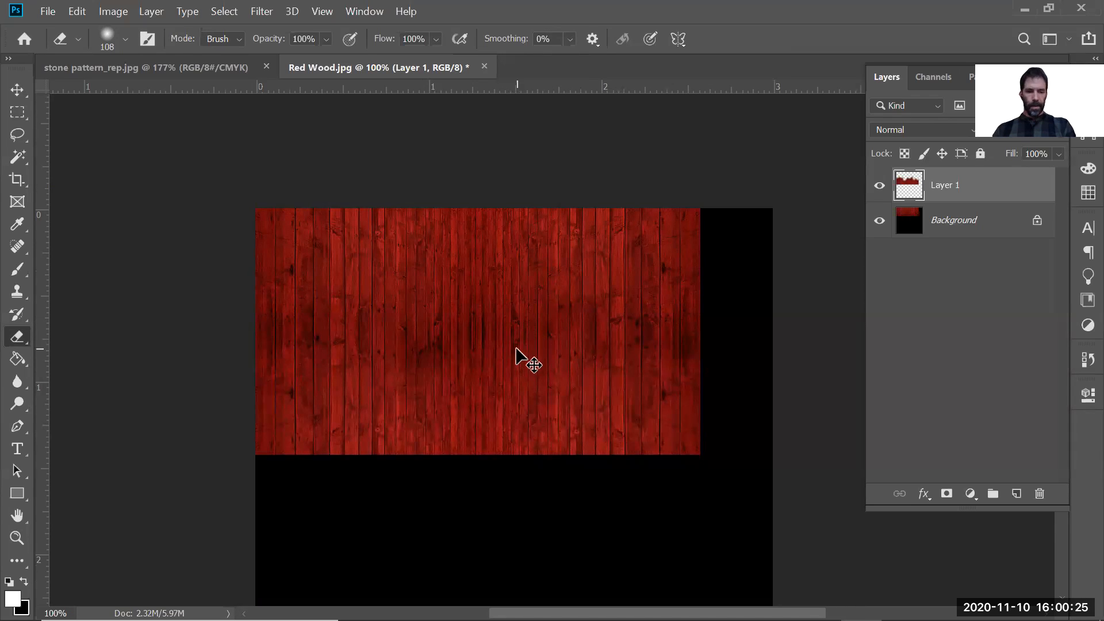
click(1062, 76)
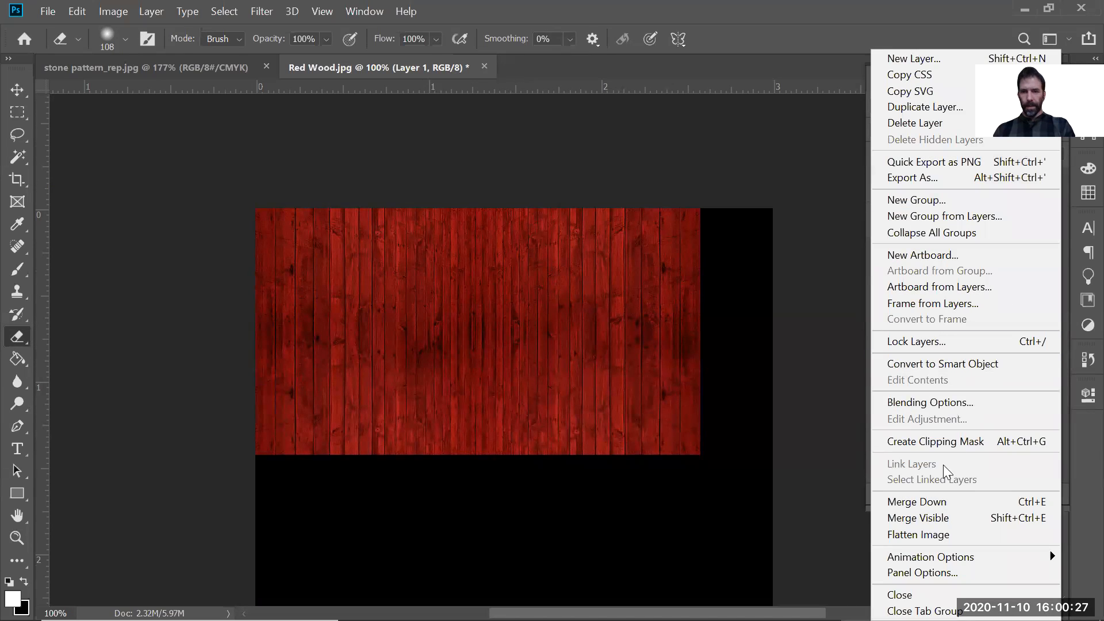
click(954, 530)
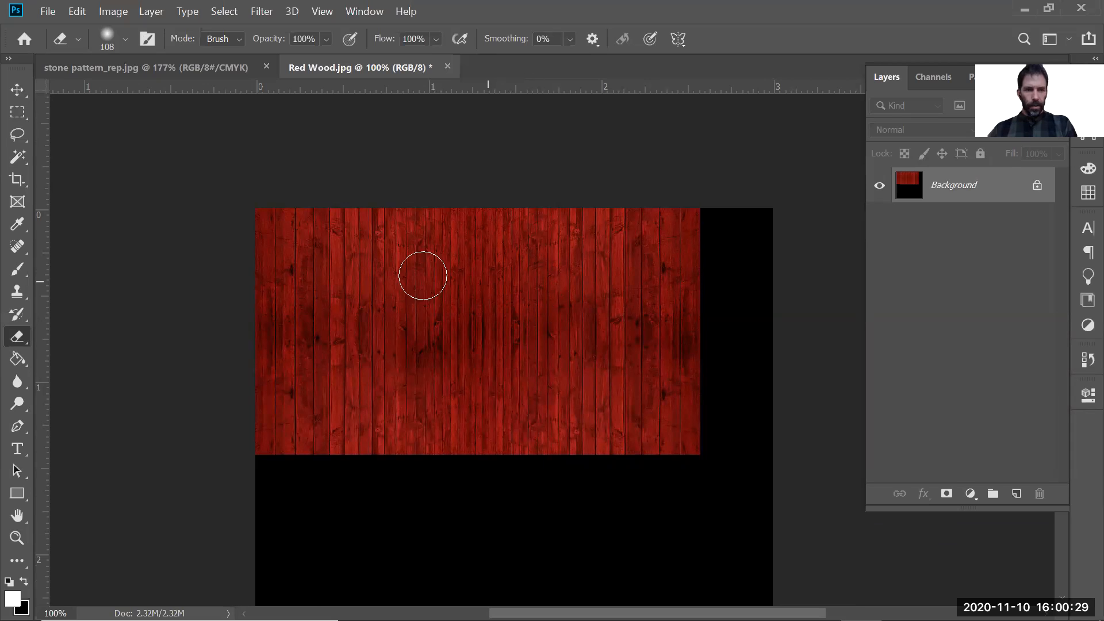
Set the Clone Stamp to a soft 88 px brush and clone lighter planks over the dark patch left of centre
key(s)
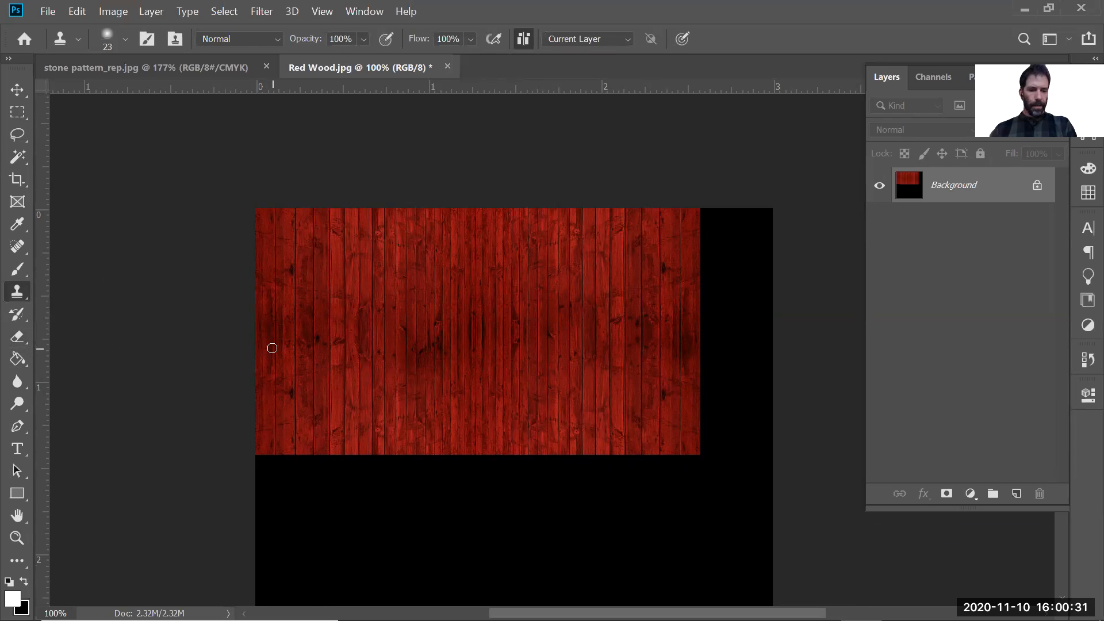
right_click(520, 274)
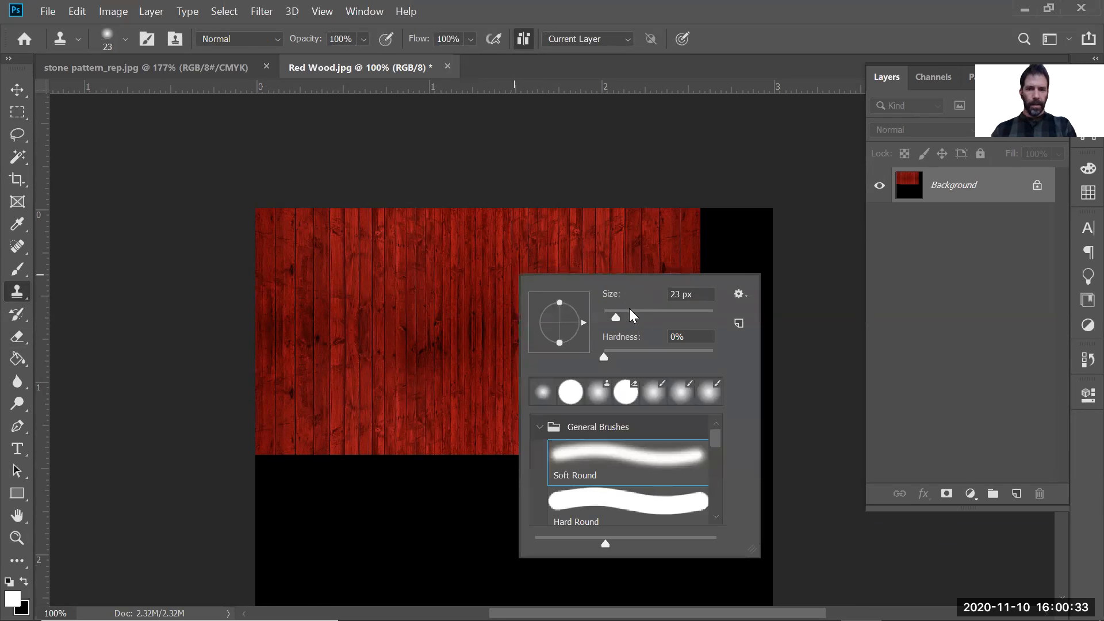
drag(620, 315, 647, 316)
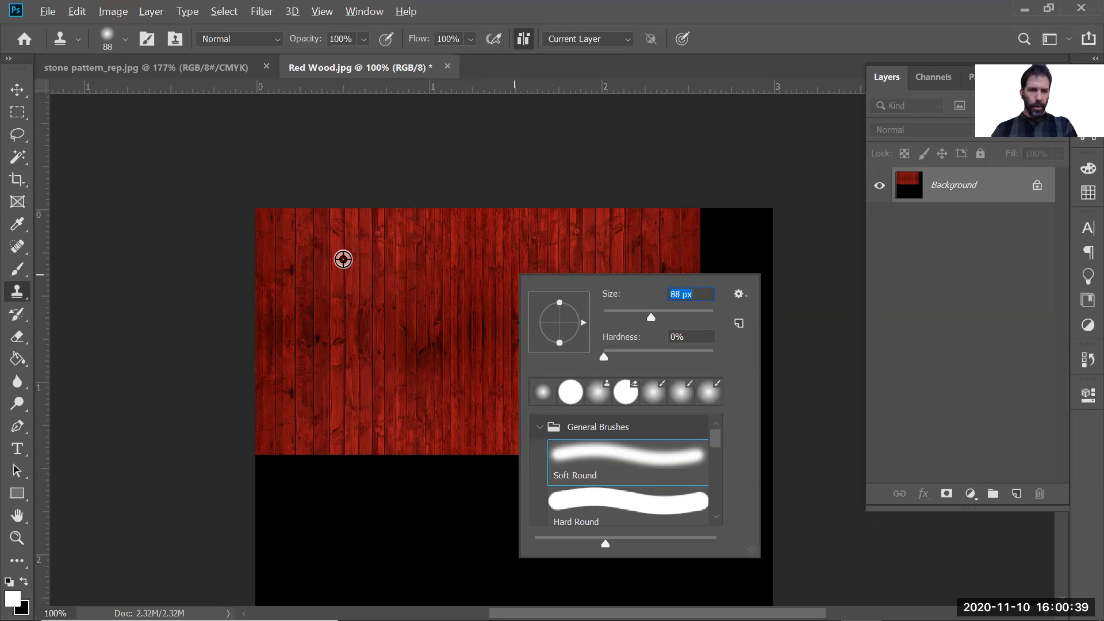
key(Return)
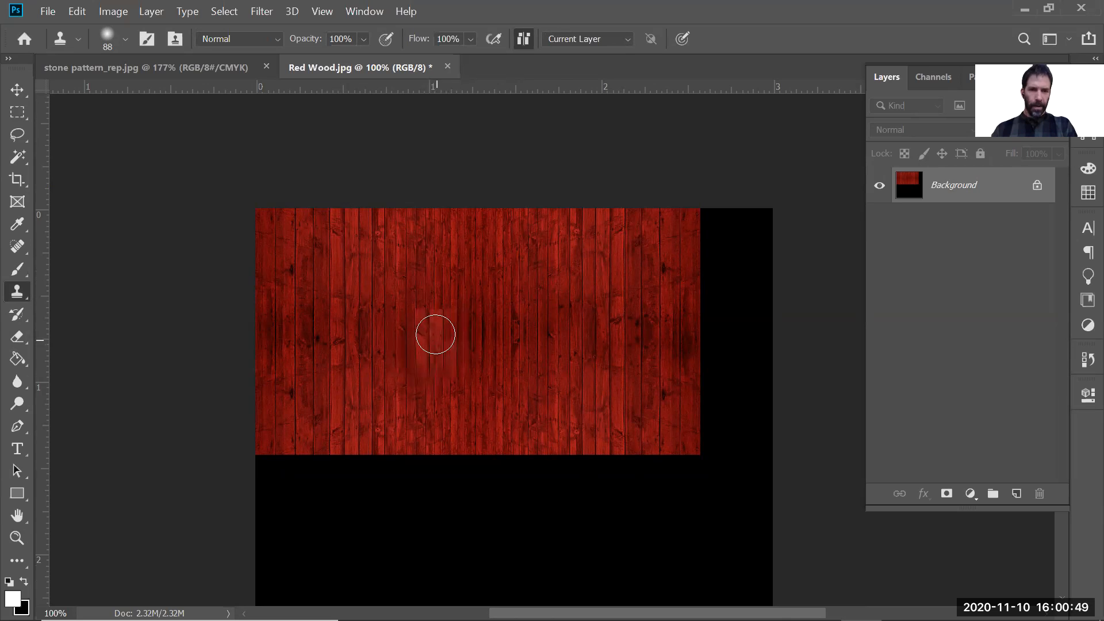
alt+click(502, 252)
drag(440, 308, 431, 311)
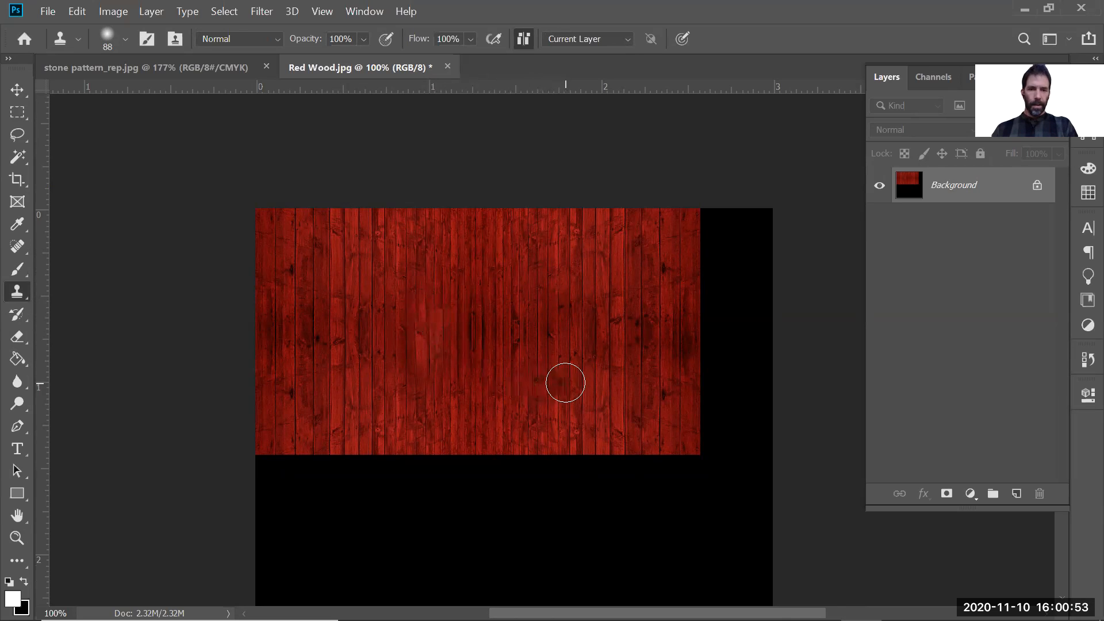
Clone clean wood over the dark, mirrored-looking spots in the middle and right of centre along the seam
key(z)
drag(542, 328, 658, 372)
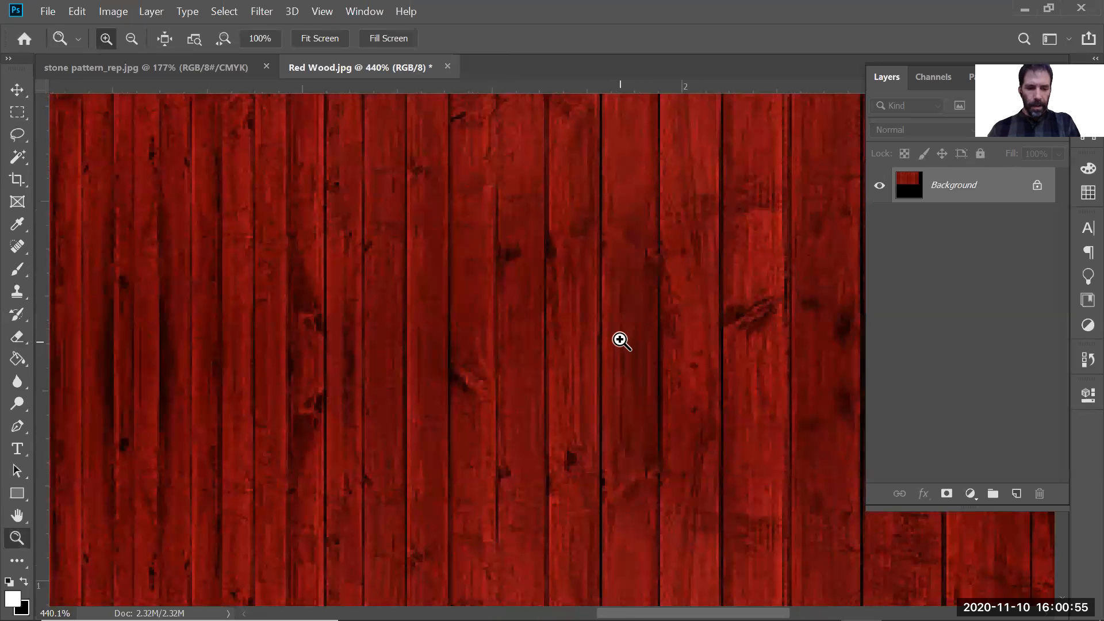
key(s)
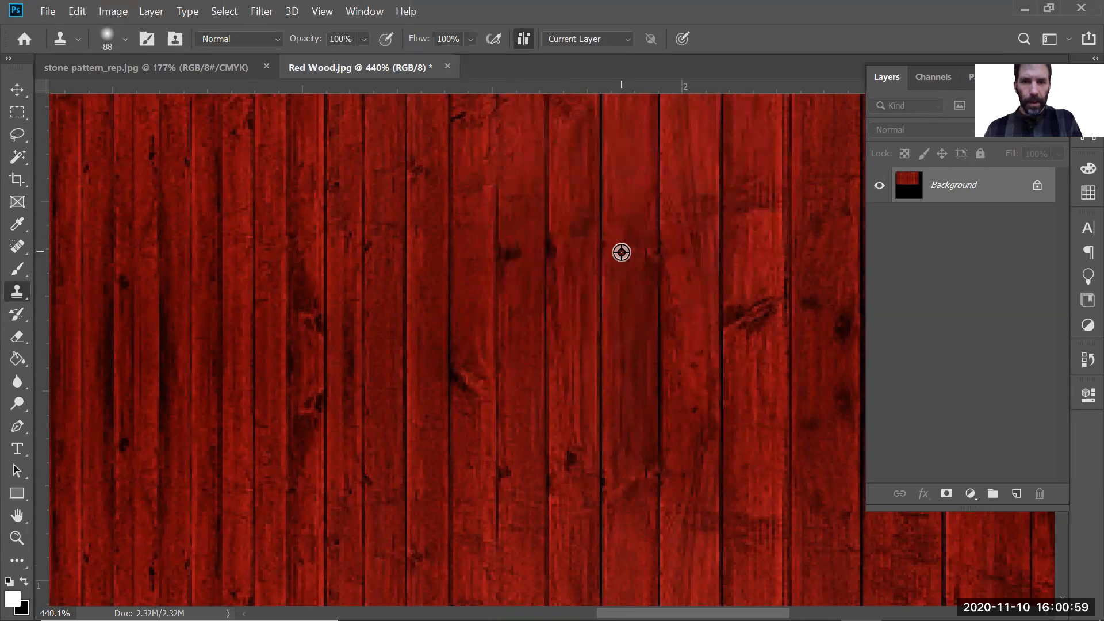
key(z)
alt+click(625, 230)
key(s)
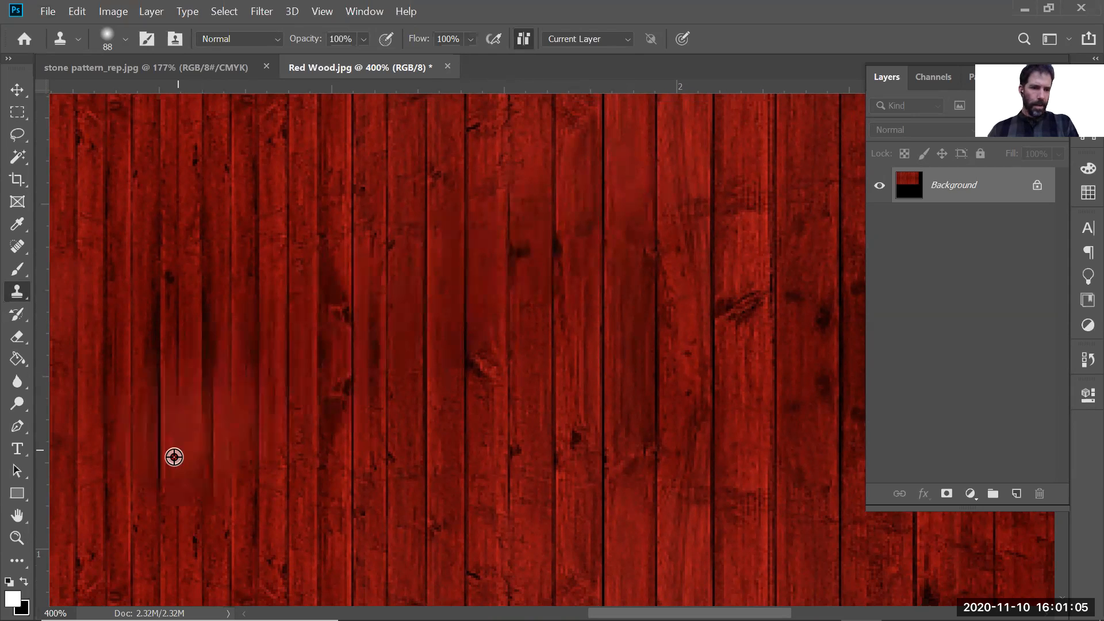
drag(182, 463, 182, 436)
key(z)
right_click(322, 240)
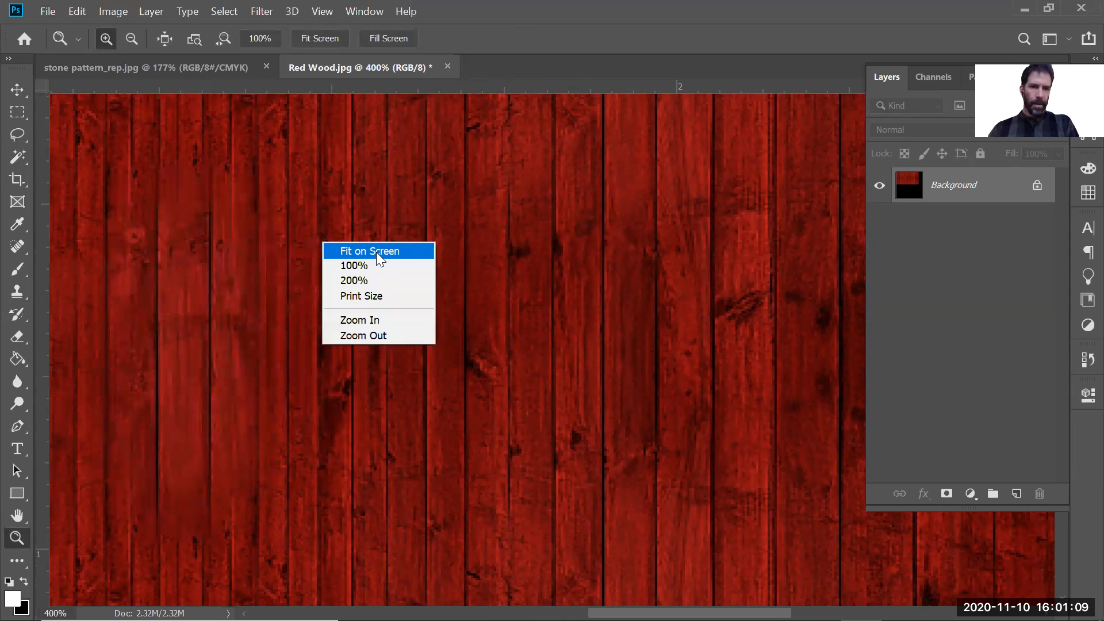
click(377, 249)
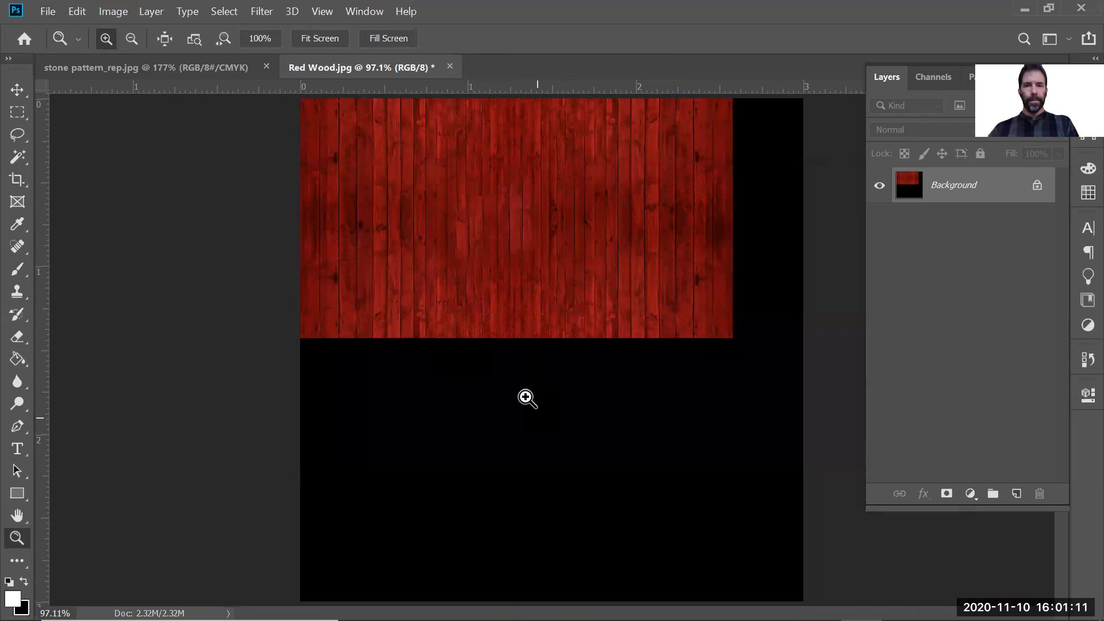
Clone lighter wood over the dark knots near the texture's right end and undo the last clone stroke
drag(647, 105, 747, 350)
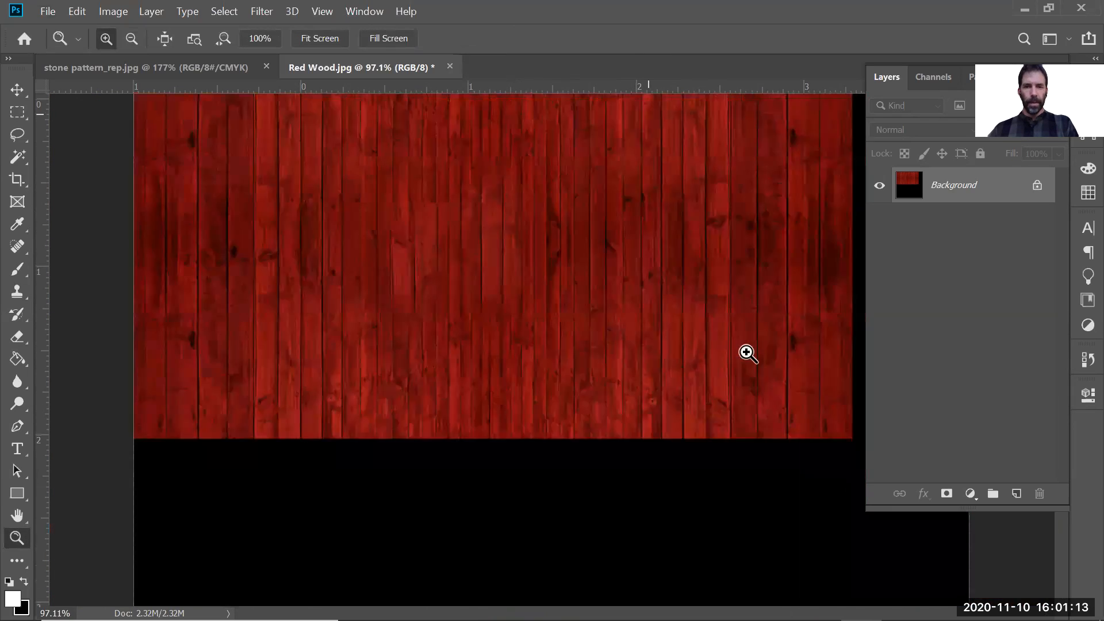
key(s)
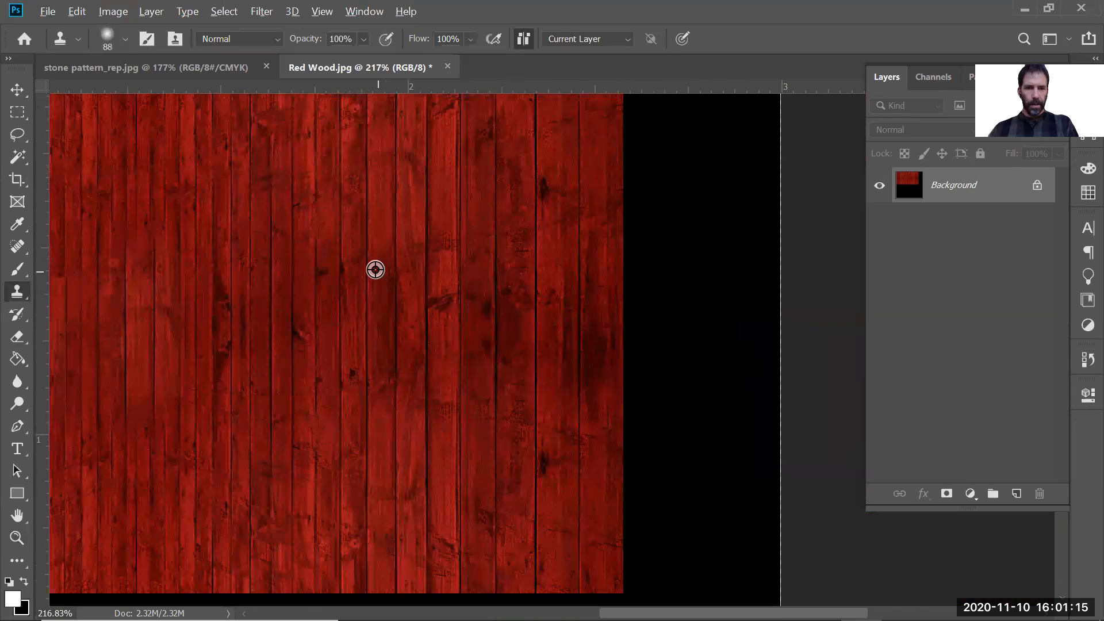
alt+click(304, 165)
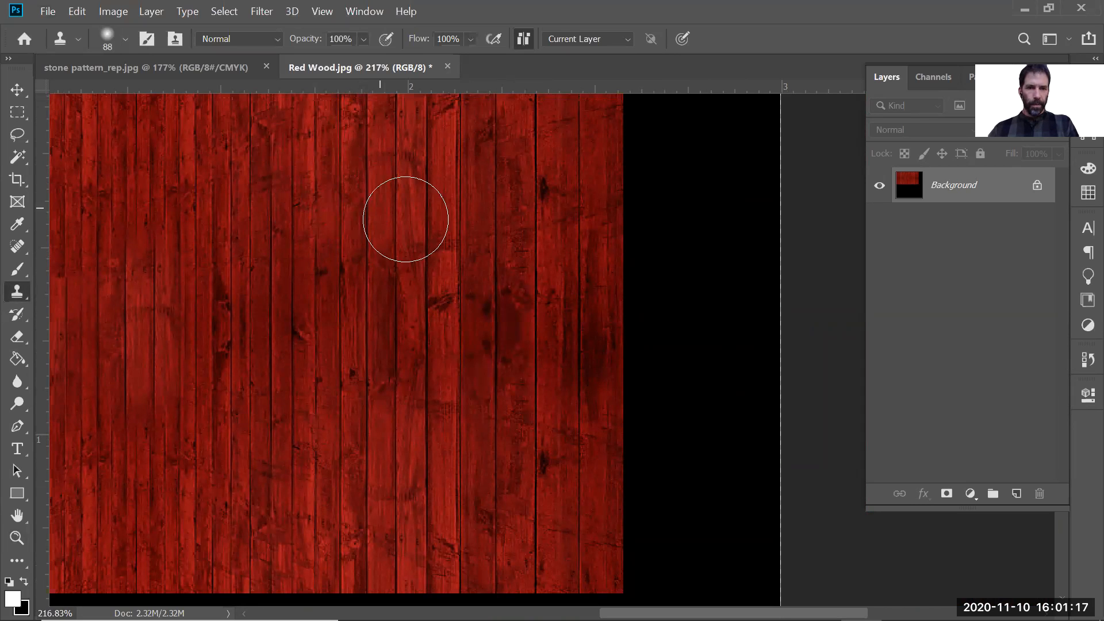
click(481, 252)
key(ctrl+z)
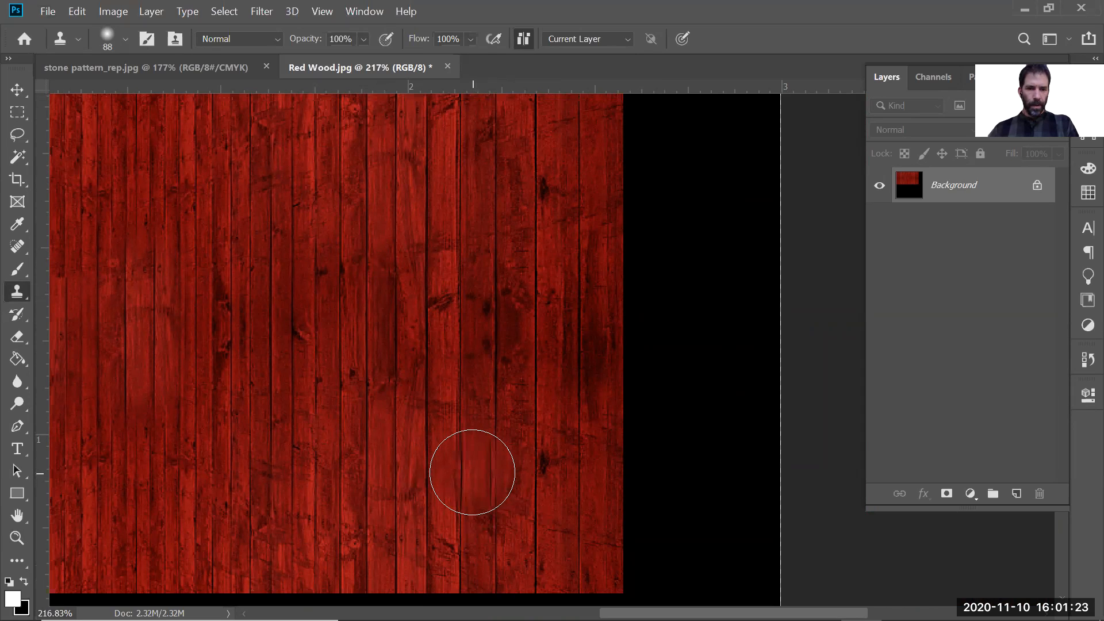
key(z)
right_click(357, 230)
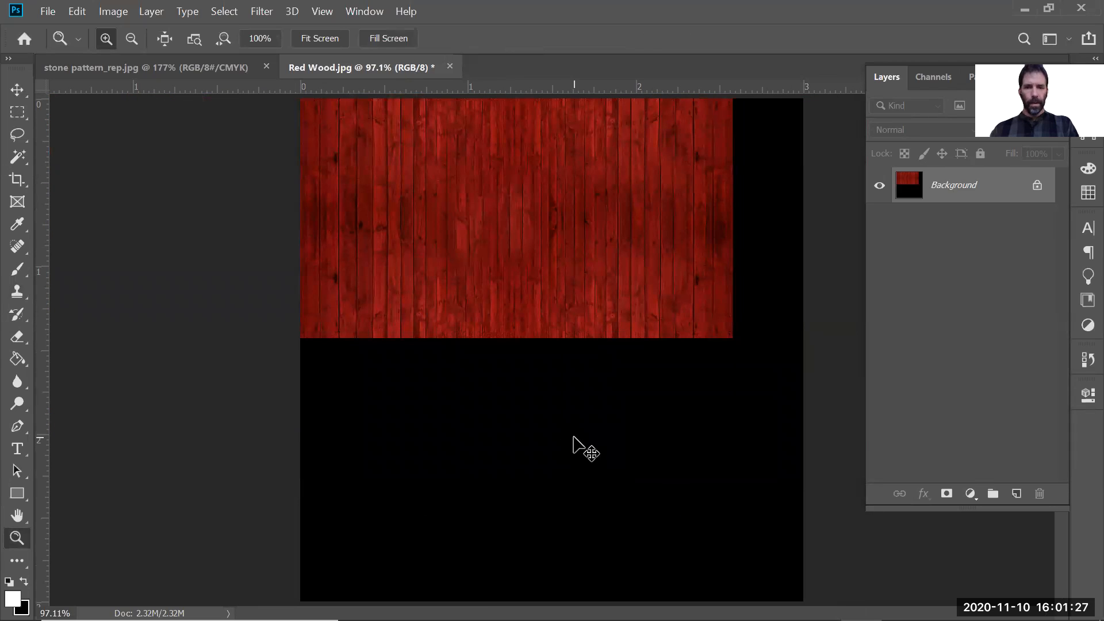
Crop the canvas to the edges of the red wood texture, removing the surrounding black area
key(c)
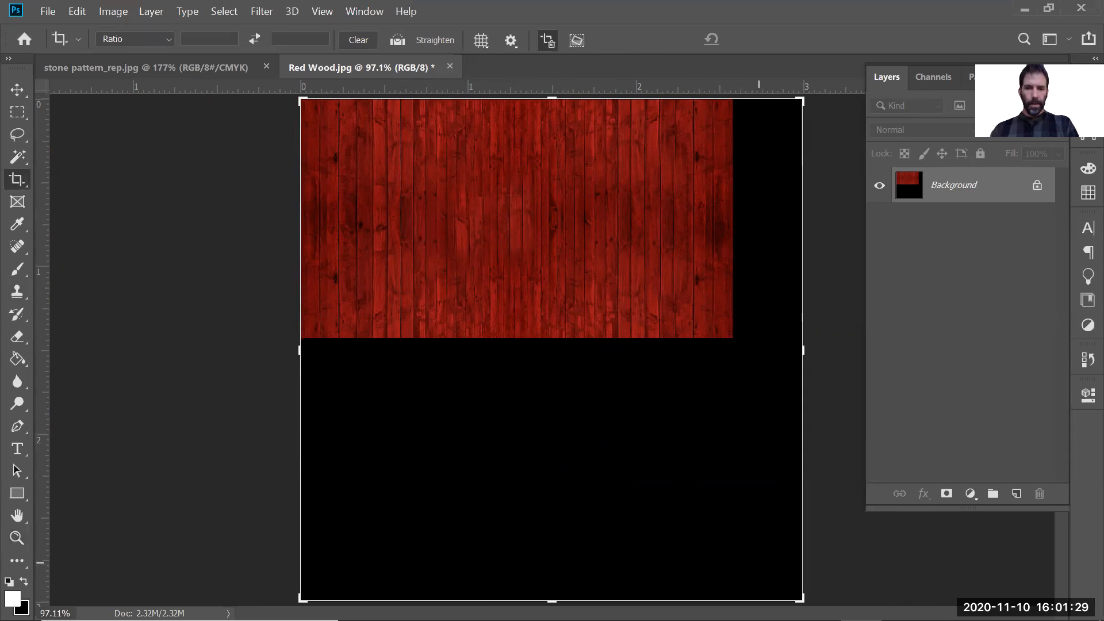
drag(783, 562, 764, 464)
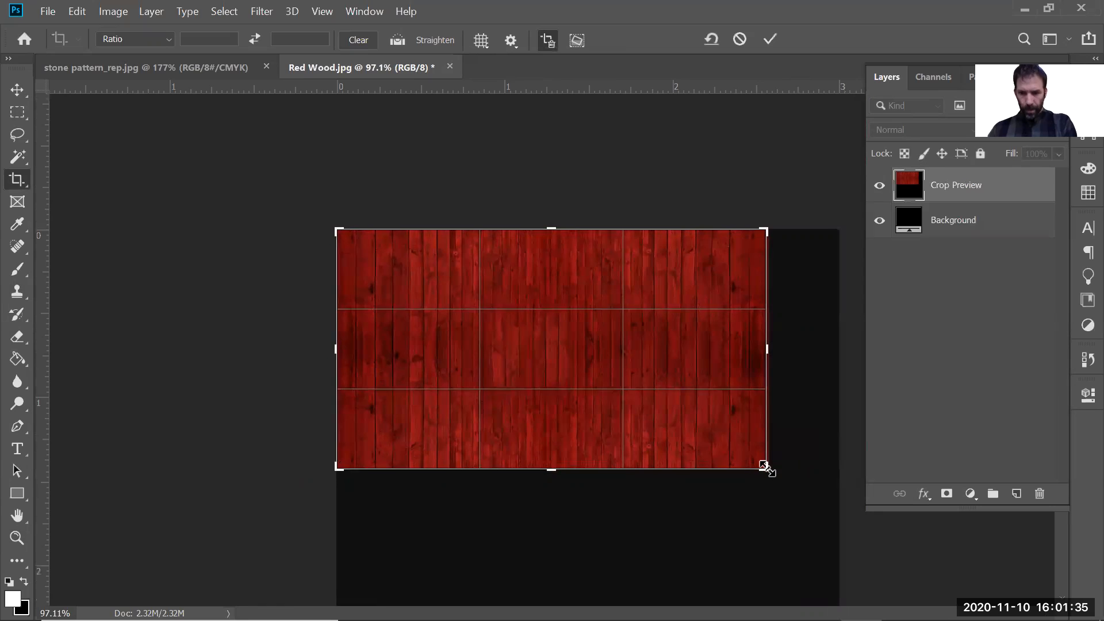
key(Return)
Save the cropped wood texture as a separate JPEG named Red Wood_rep with maximum quality 12
key(ctrl+s)
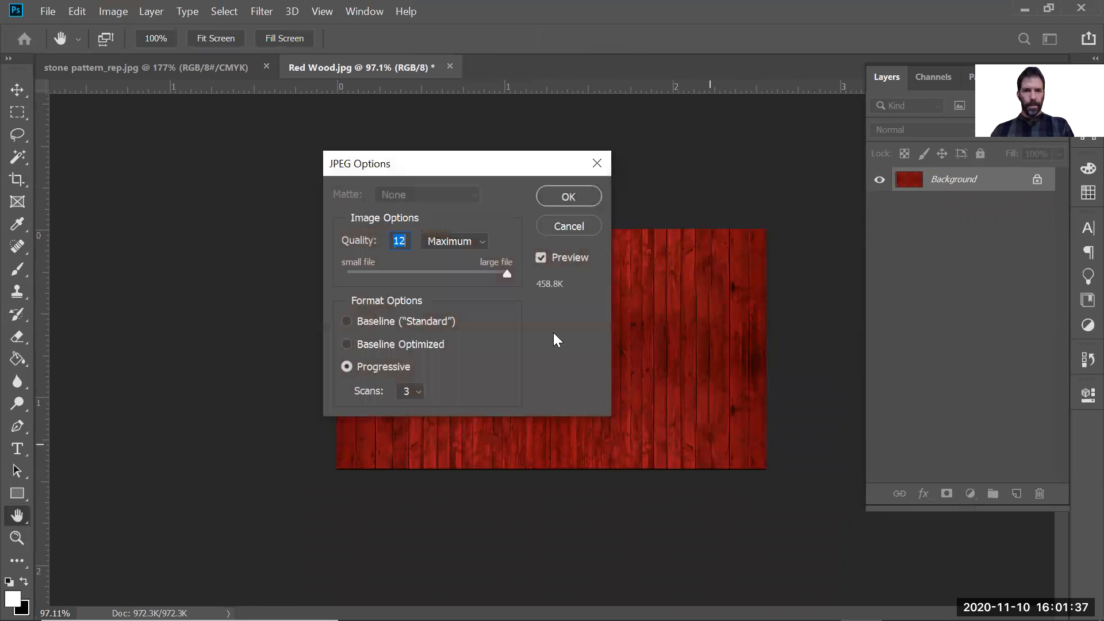
click(560, 196)
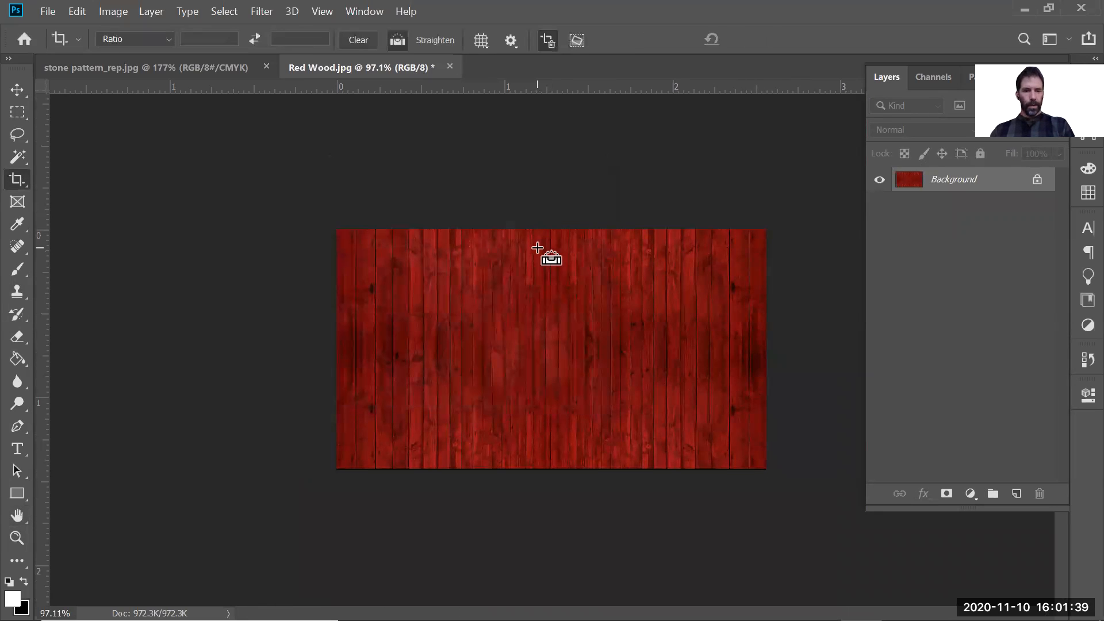
key(ctrl+shift+s)
click(325, 407)
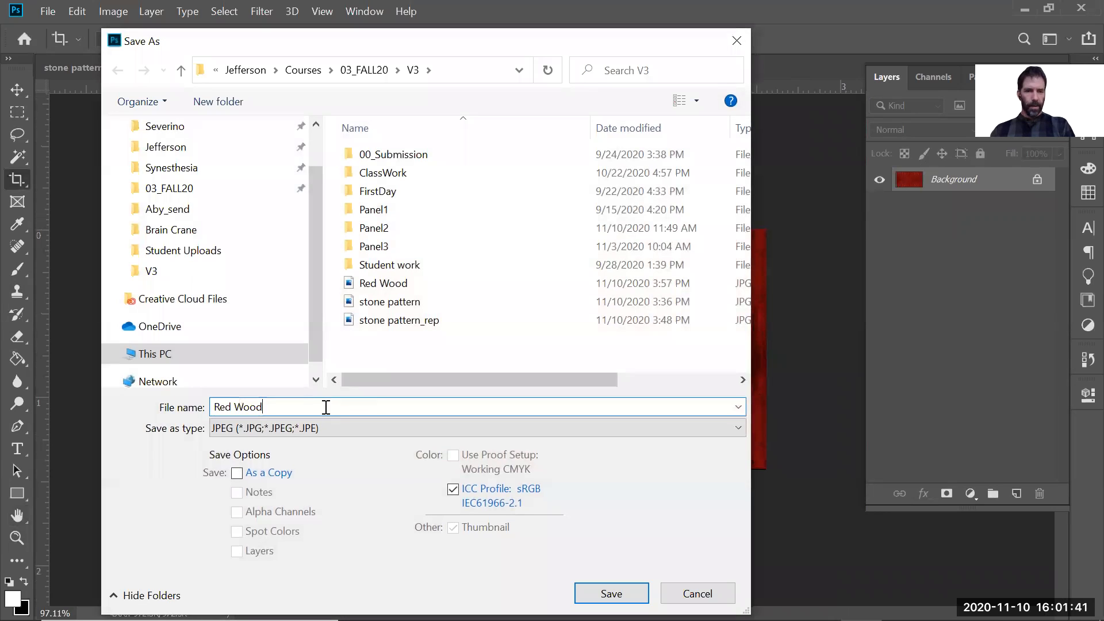
text(_rep)
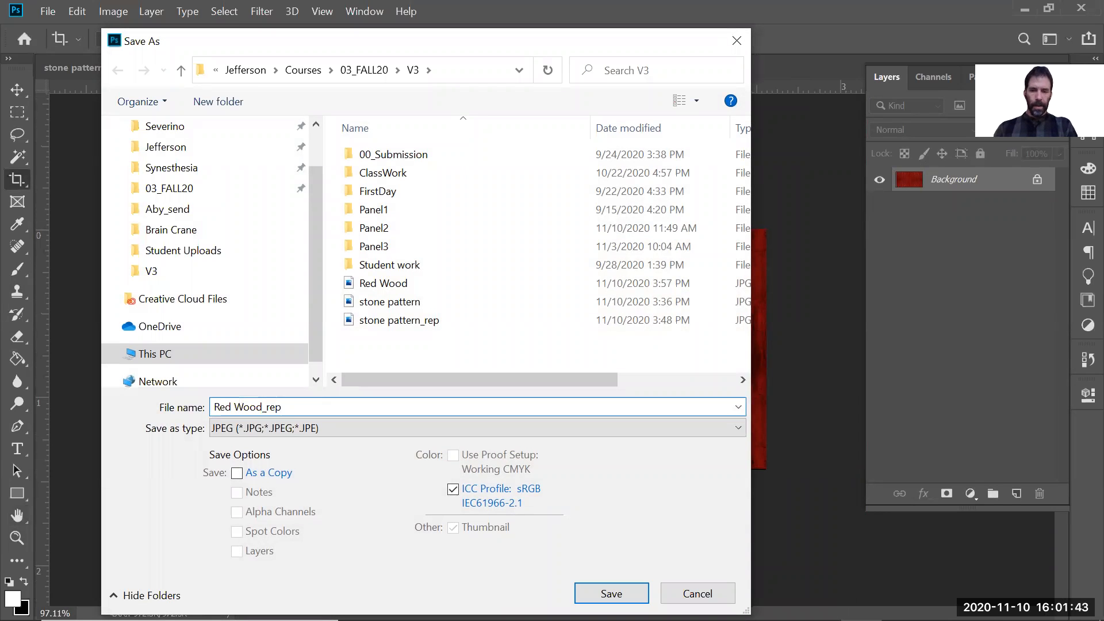
key(Return)
click(563, 198)
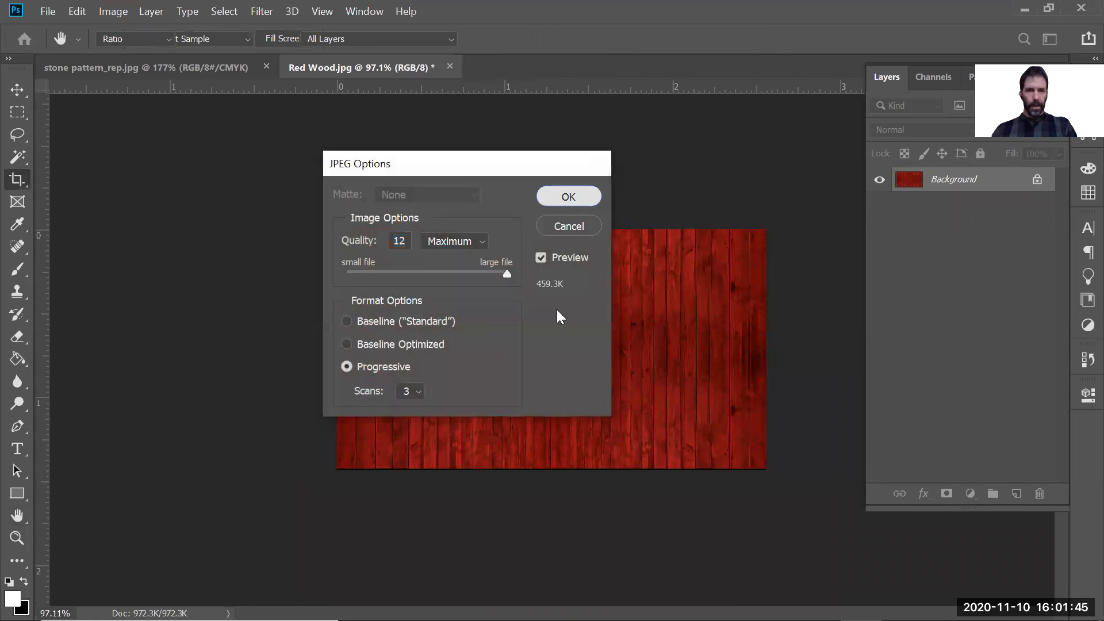
Switch to Revit and replace the Red Wood Pattern material's appearance image with Red Wood_rep.jpg
key(alt+Tab)
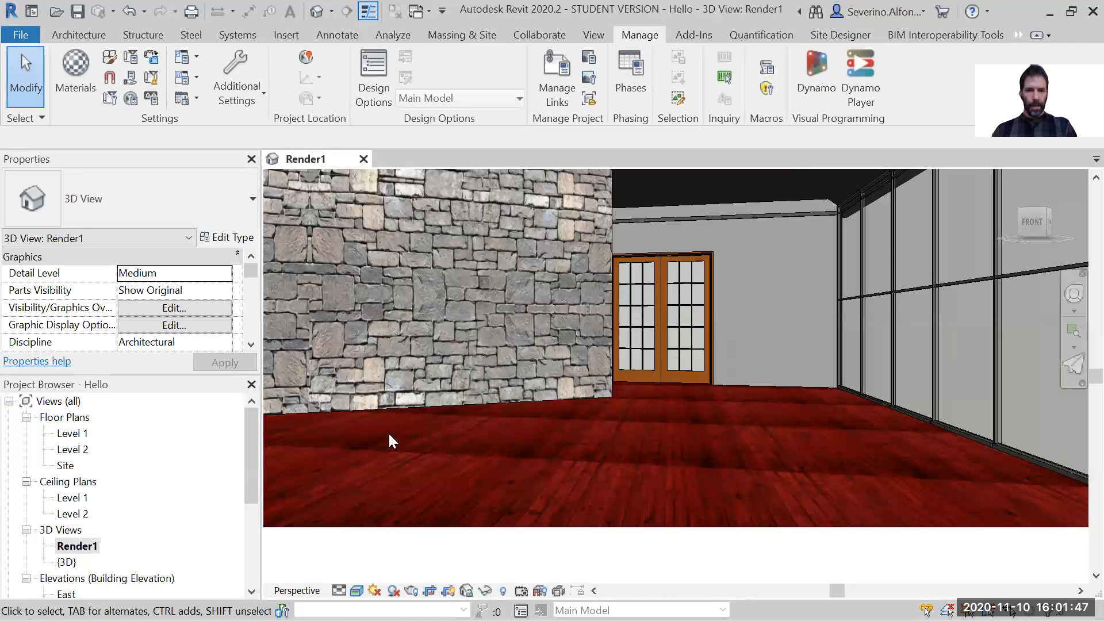
click(94, 96)
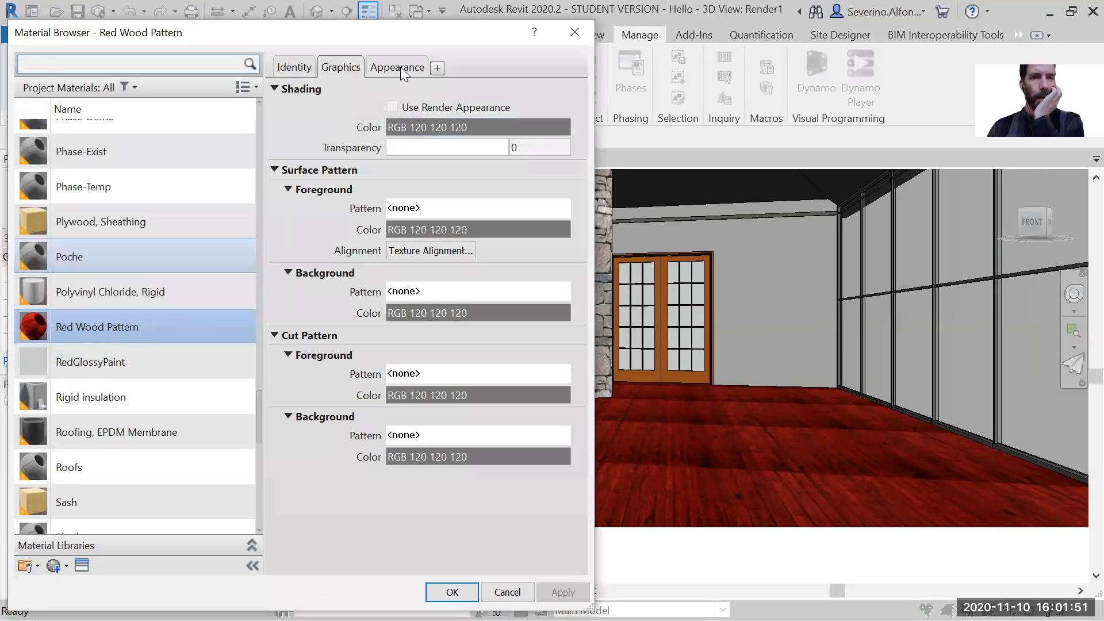
click(400, 68)
click(575, 235)
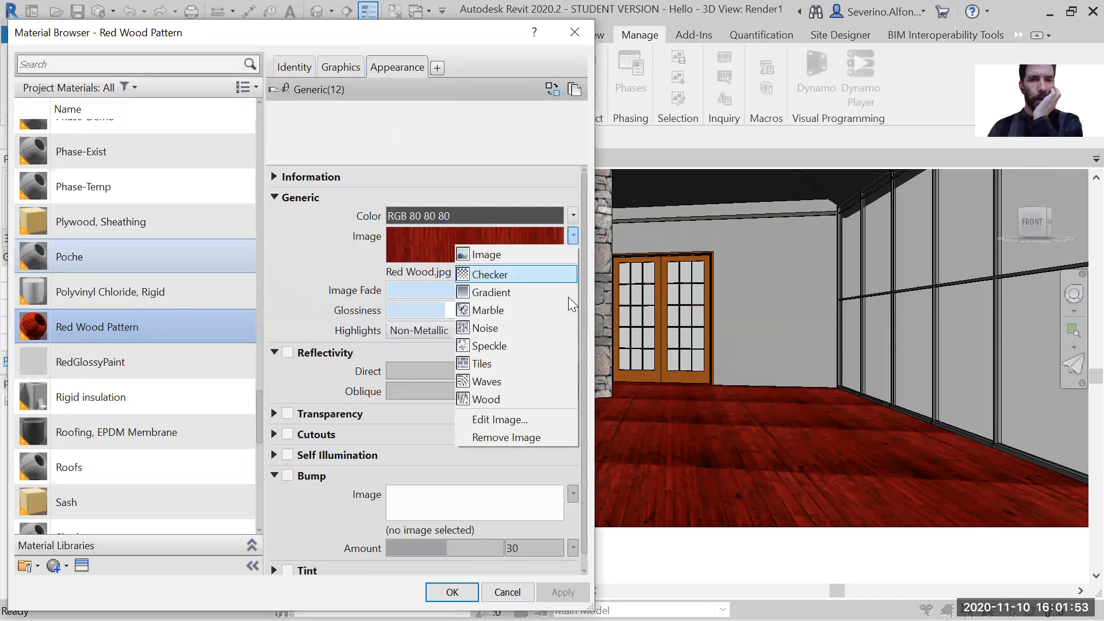
click(506, 437)
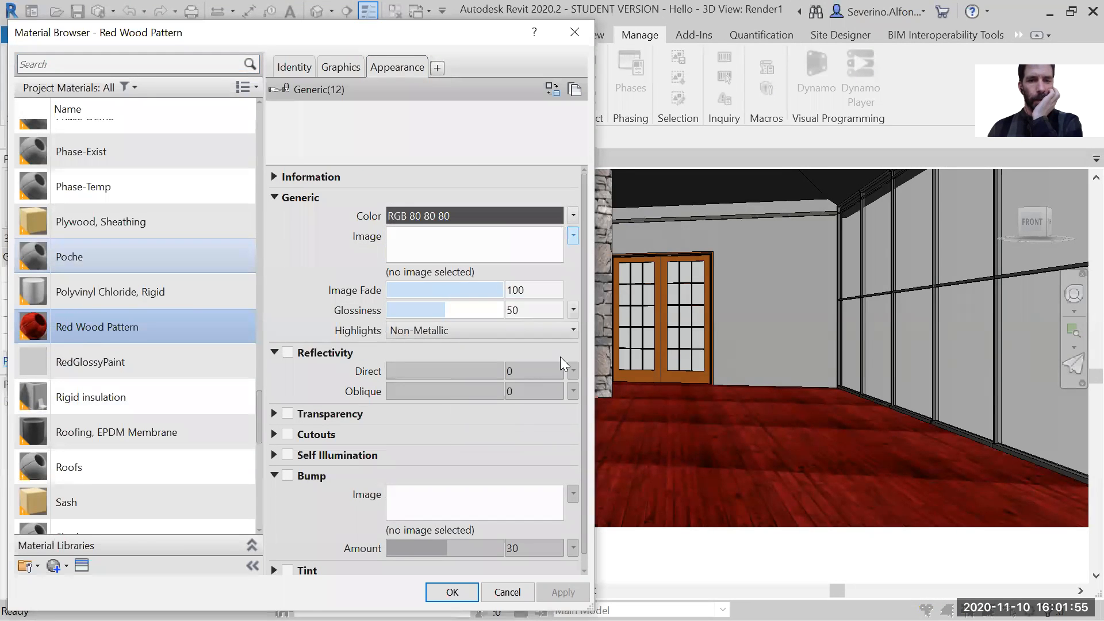
click(572, 236)
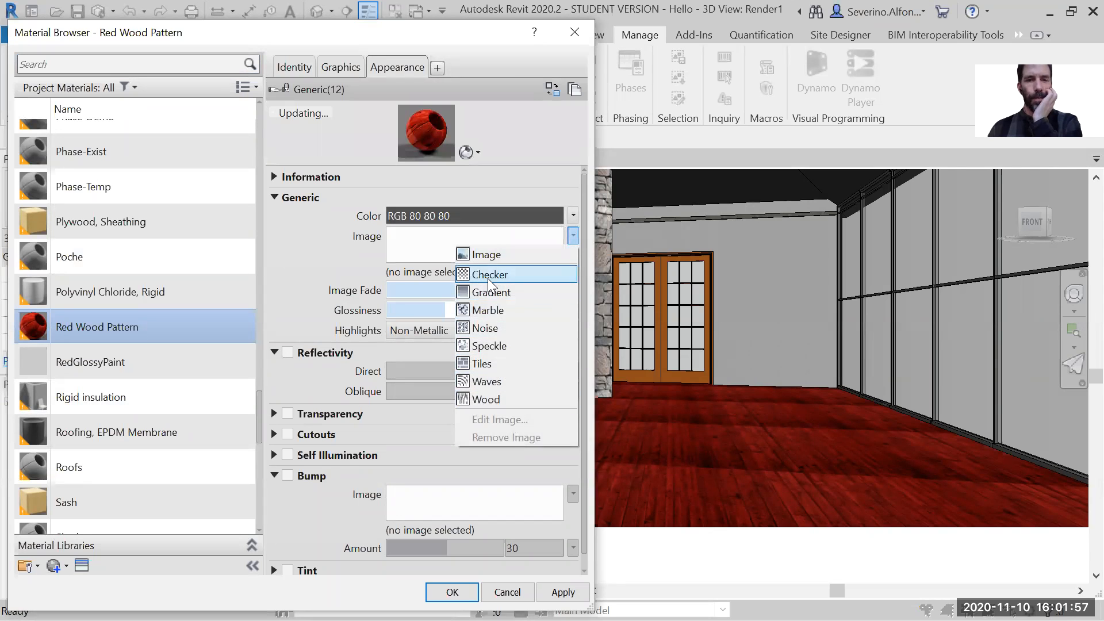
click(428, 246)
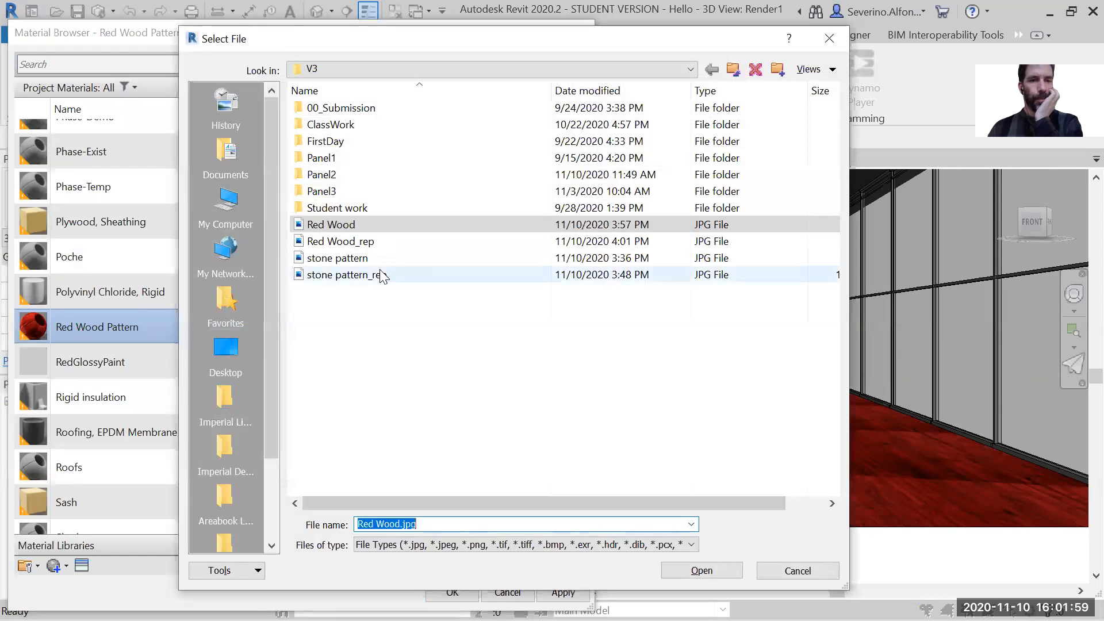
click(340, 241)
click(702, 570)
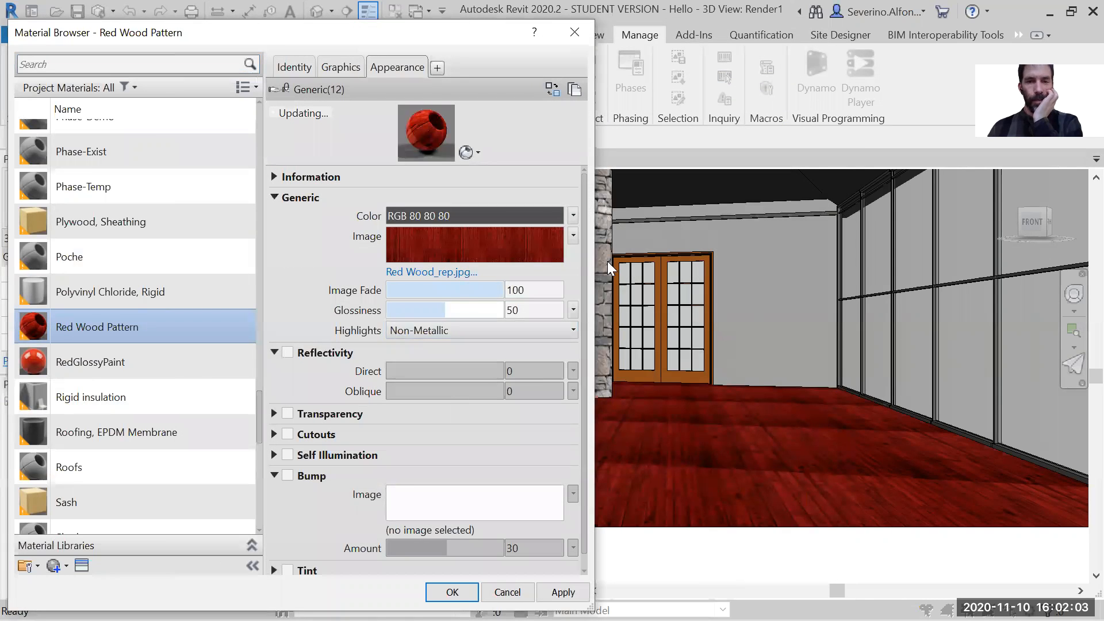
Unlink the width and height of the Red Wood_rep image's sample size and set it to 15' wide by 10' high
click(573, 235)
click(517, 420)
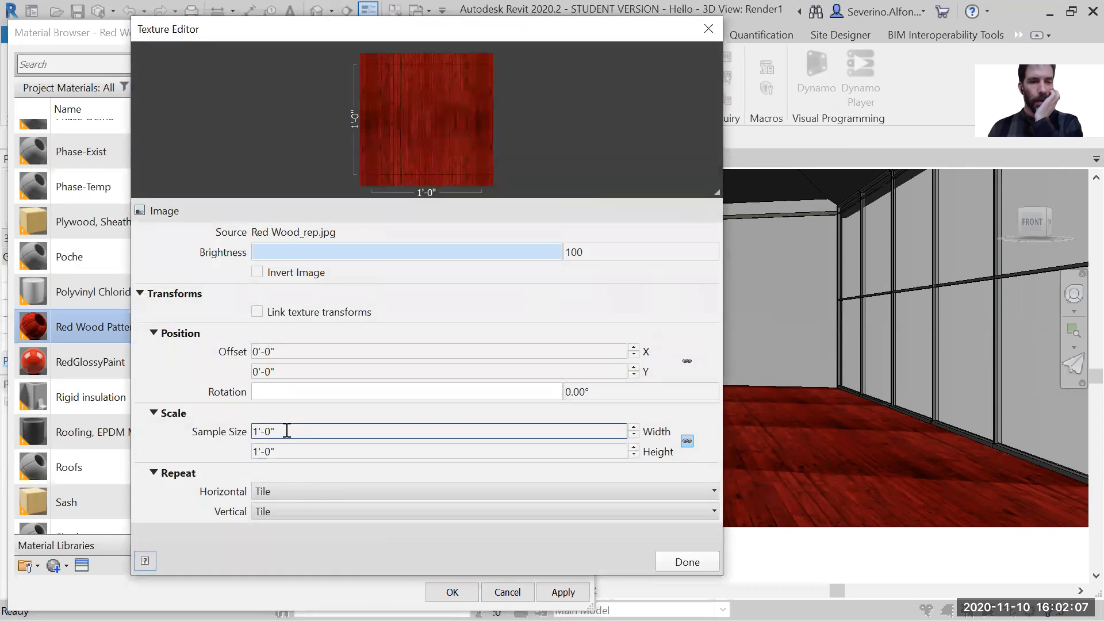
double_click(285, 432)
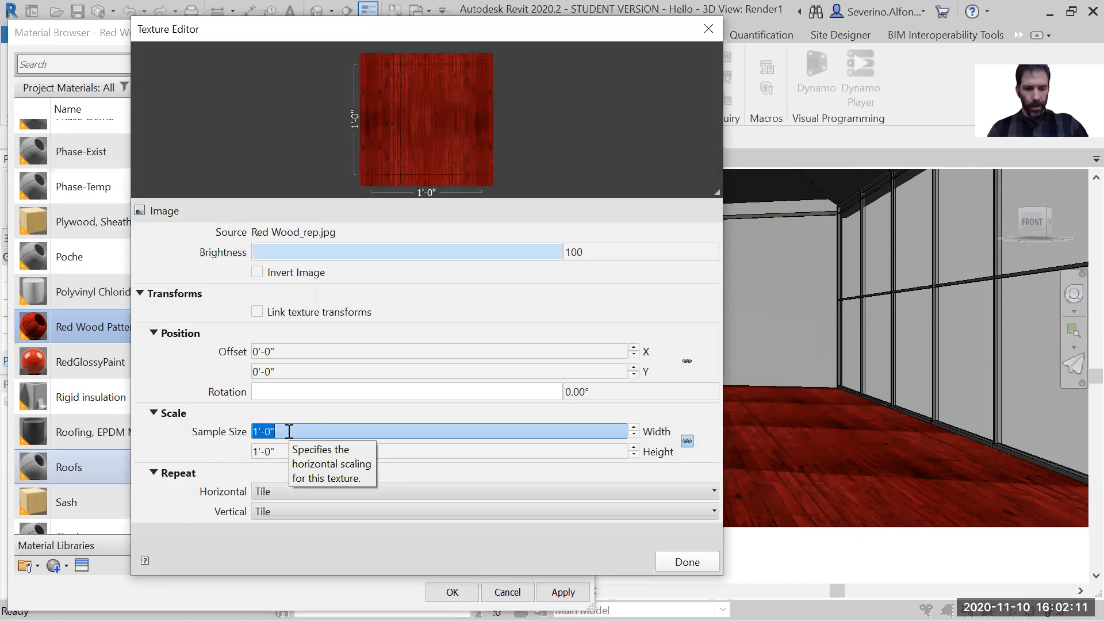
text(15)
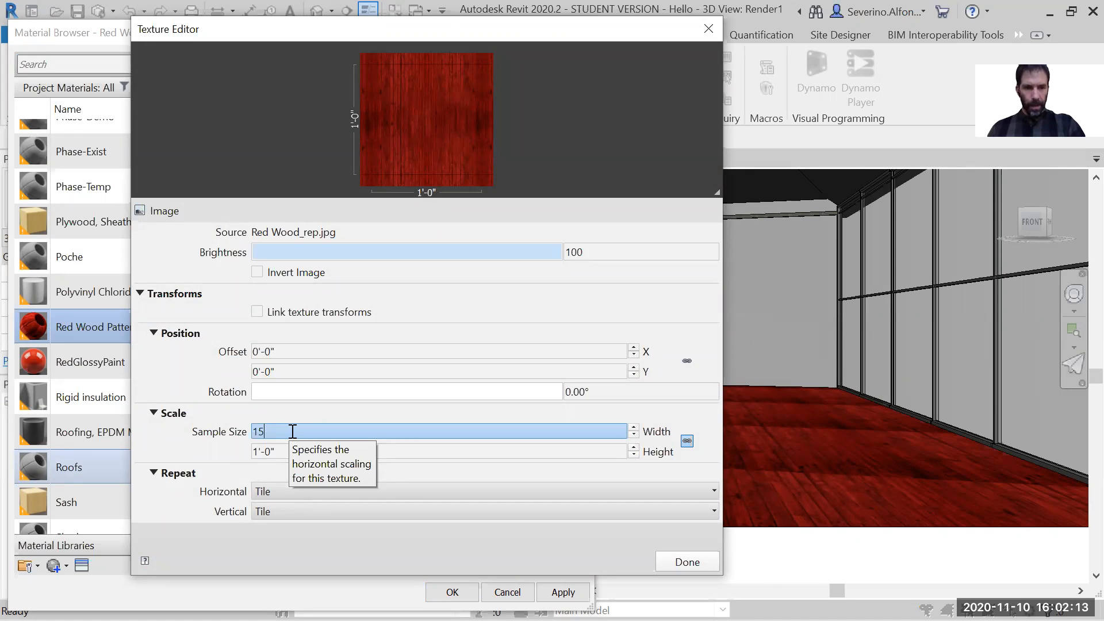
click(281, 452)
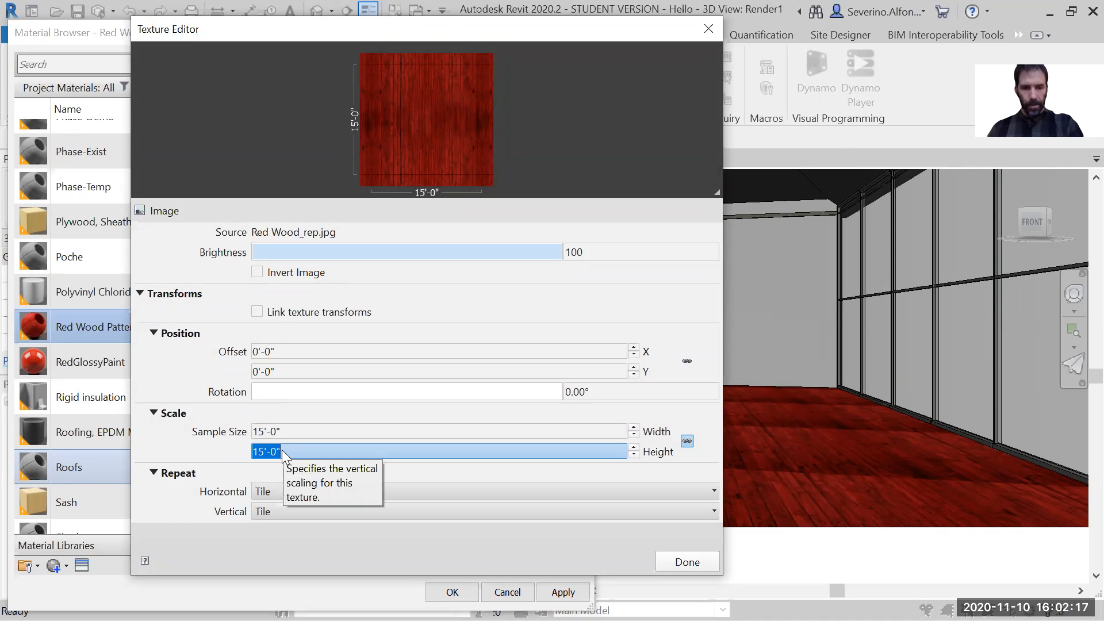
text(10)
click(347, 431)
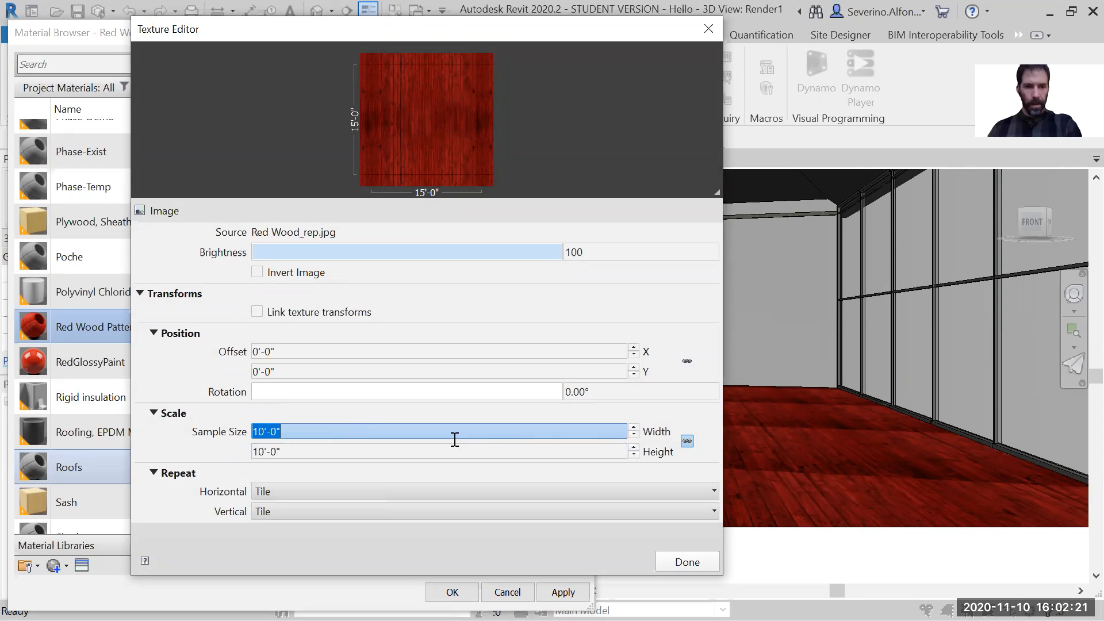
click(686, 442)
click(314, 434)
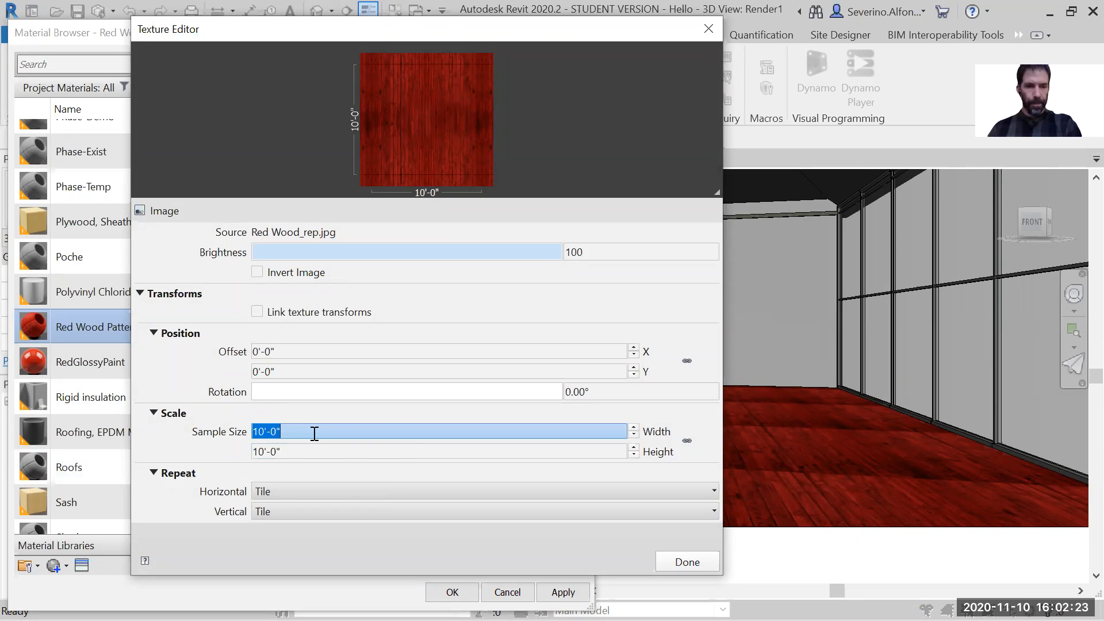
text(15')
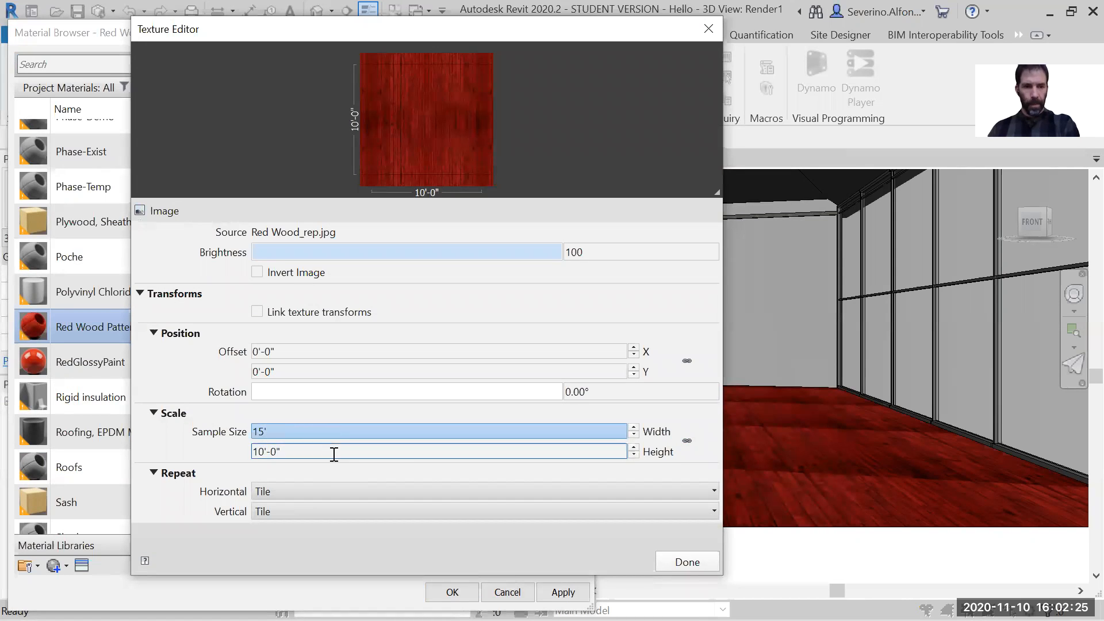
key(Tab)
click(688, 562)
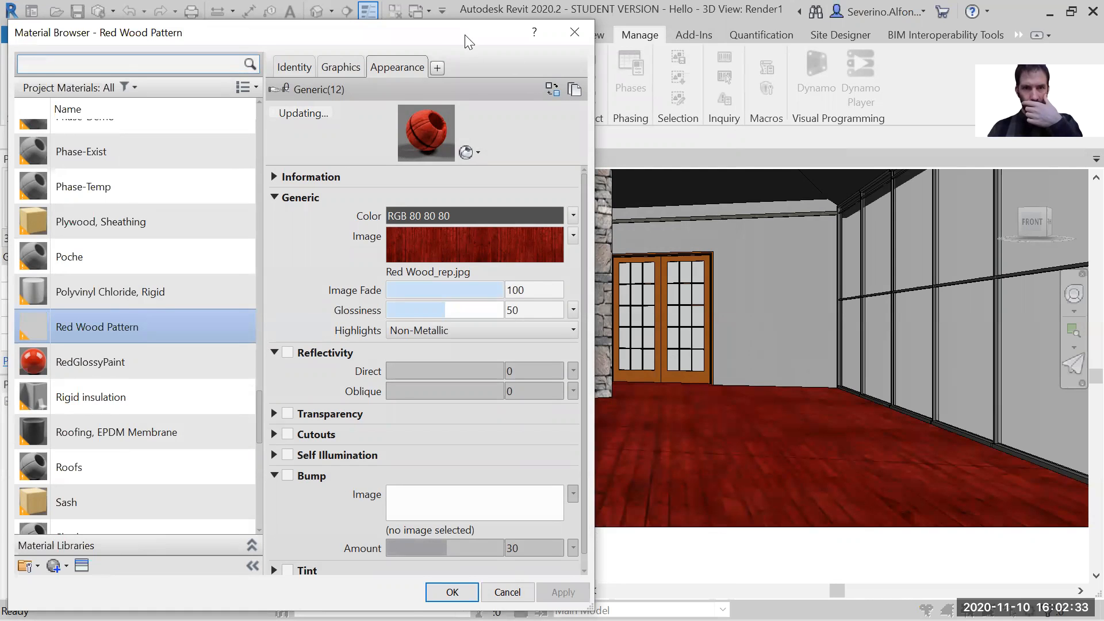
Reduce the Red Wood_rep image's sample size to 12' wide by 8' high
drag(465, 34, 427, 42)
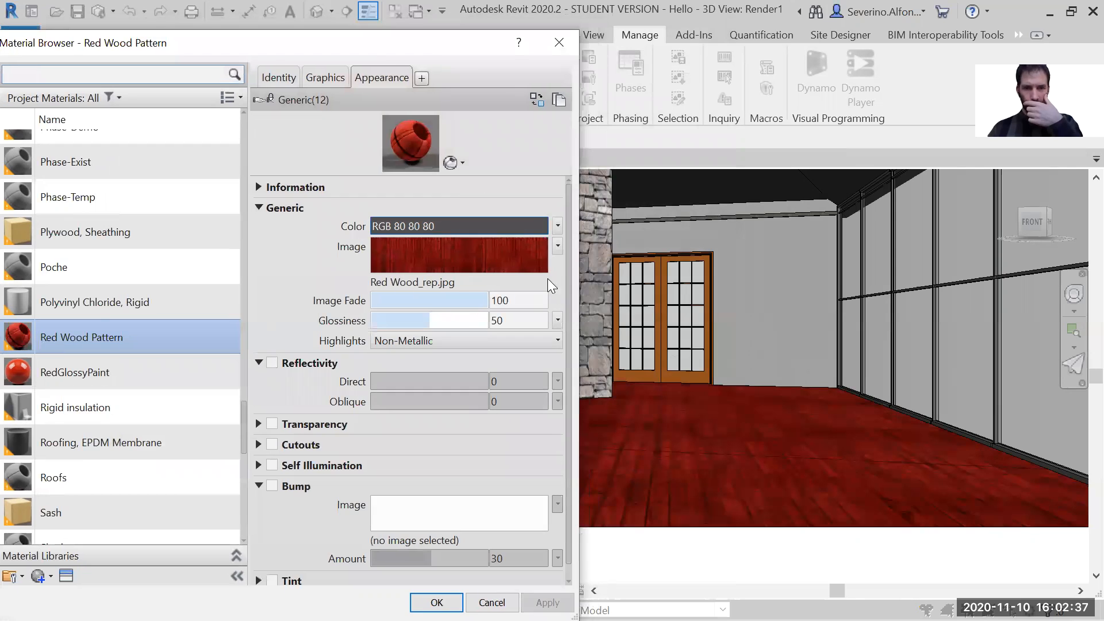
click(558, 245)
click(500, 431)
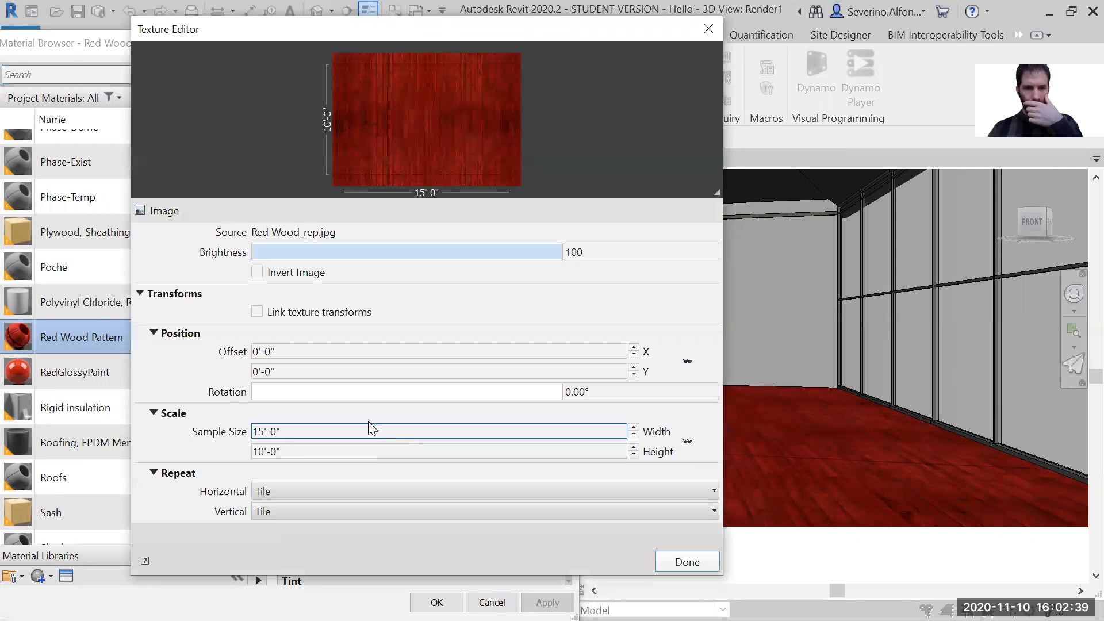
click(259, 432)
text(2)
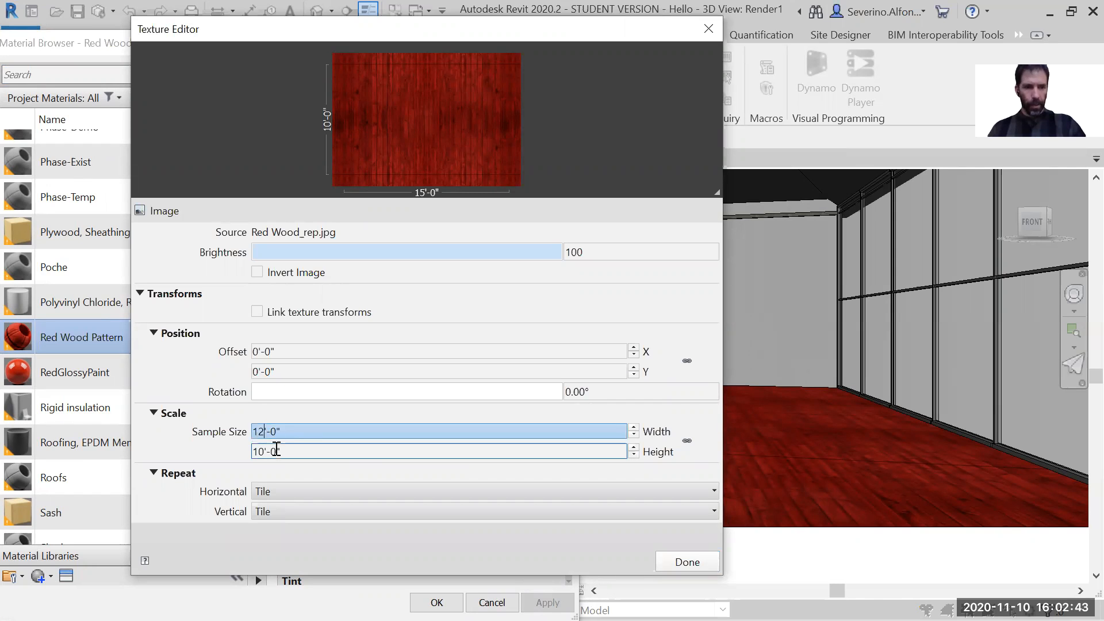
click(263, 452)
drag(264, 452, 248, 451)
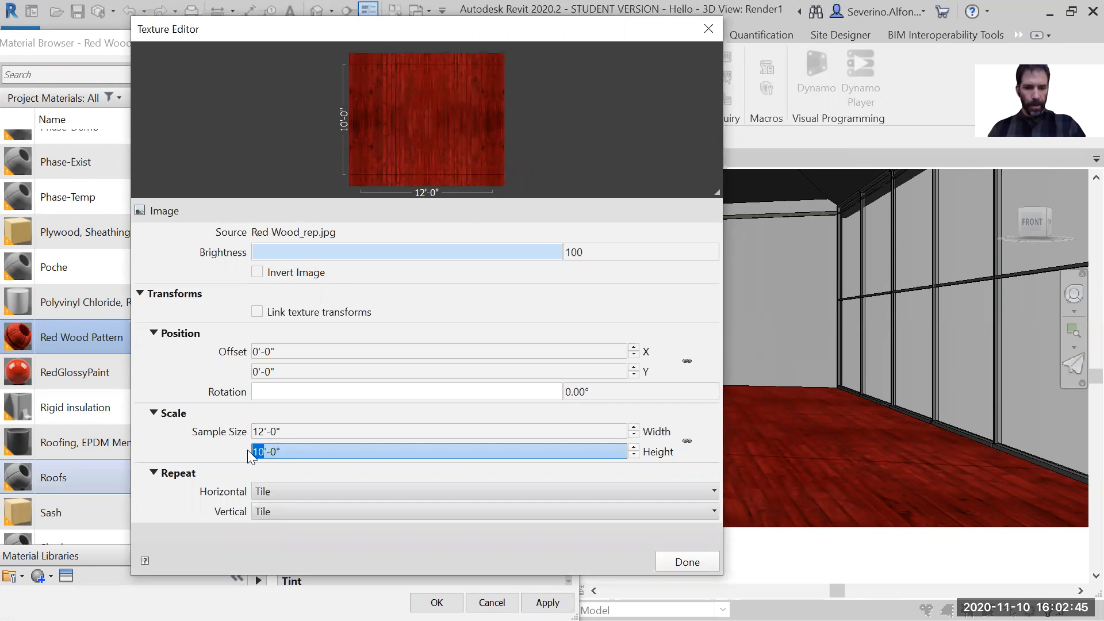
text(8)
click(686, 559)
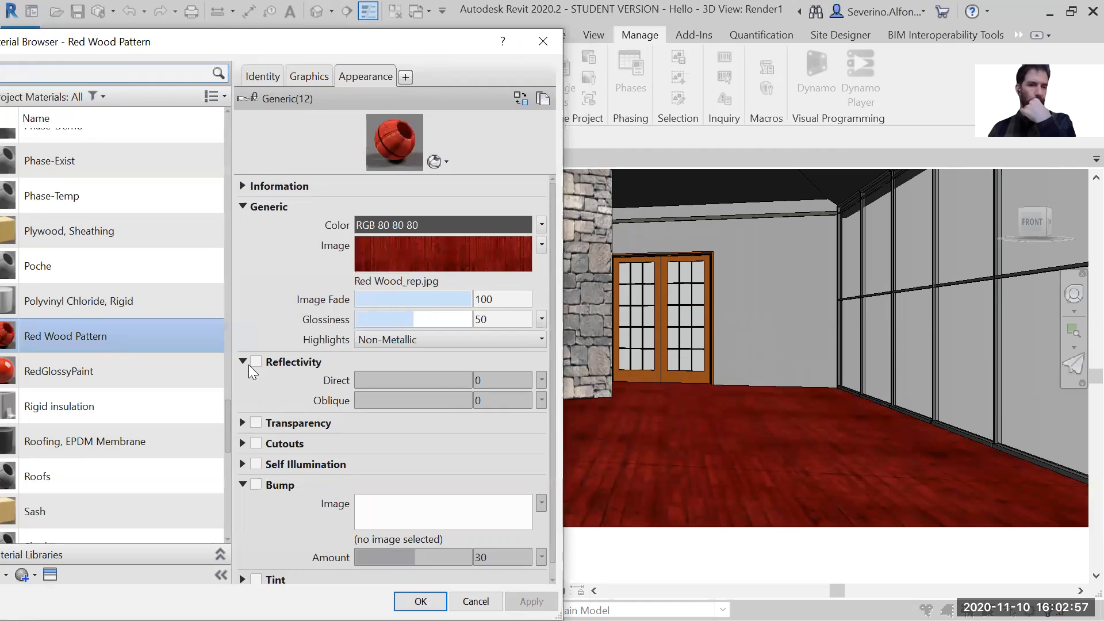
Enable the wood material's reflectivity with direct 7 and oblique 4, and apply it with glossiness 77
click(255, 361)
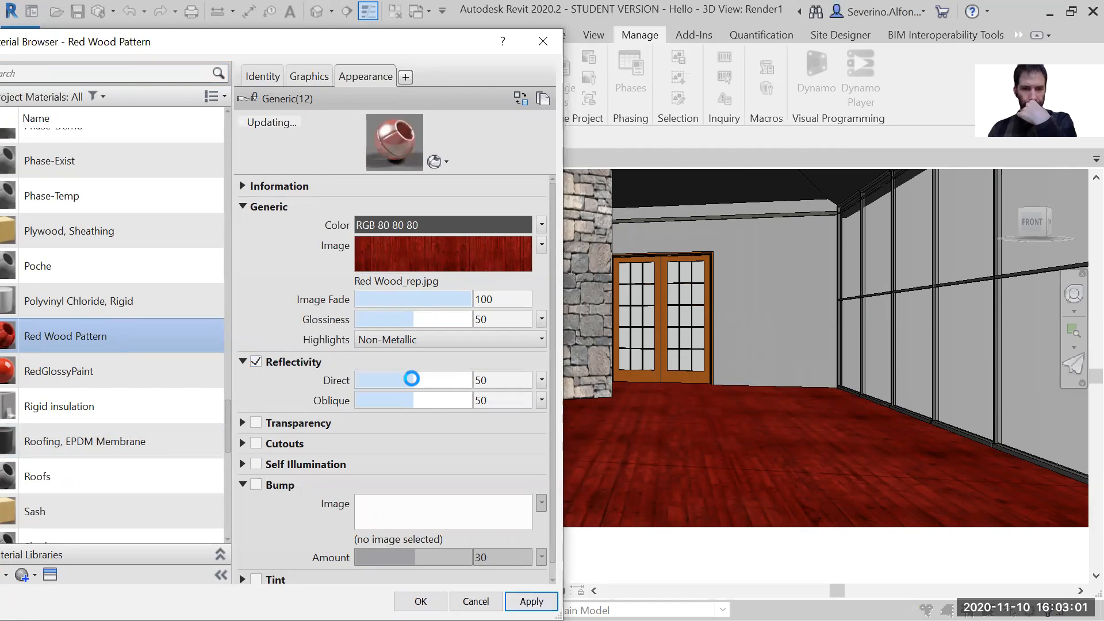
drag(411, 379, 360, 380)
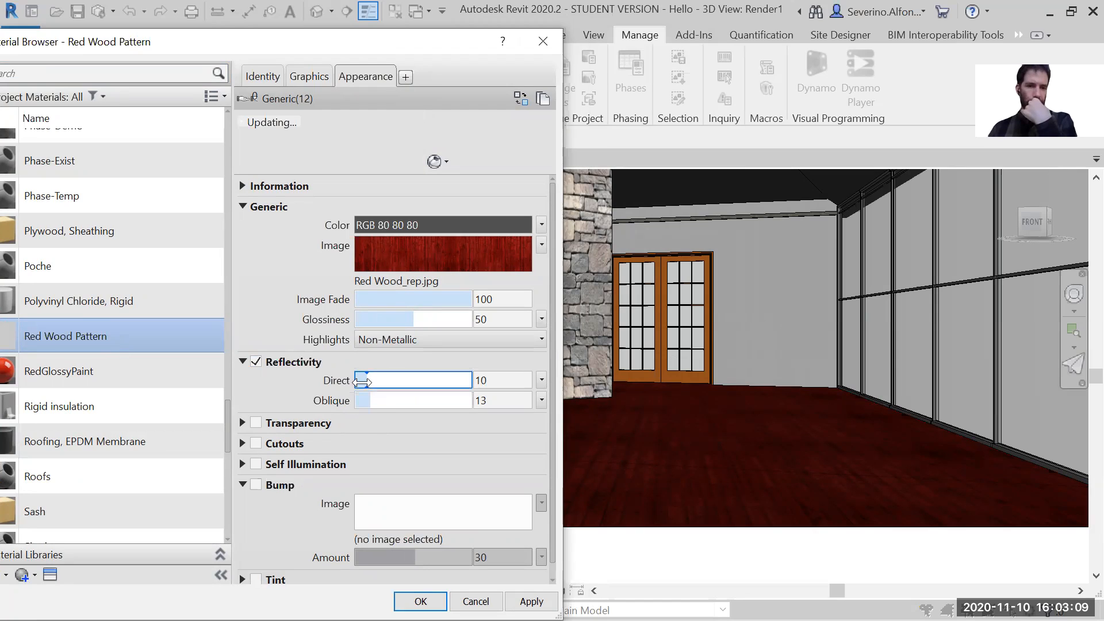
click(360, 401)
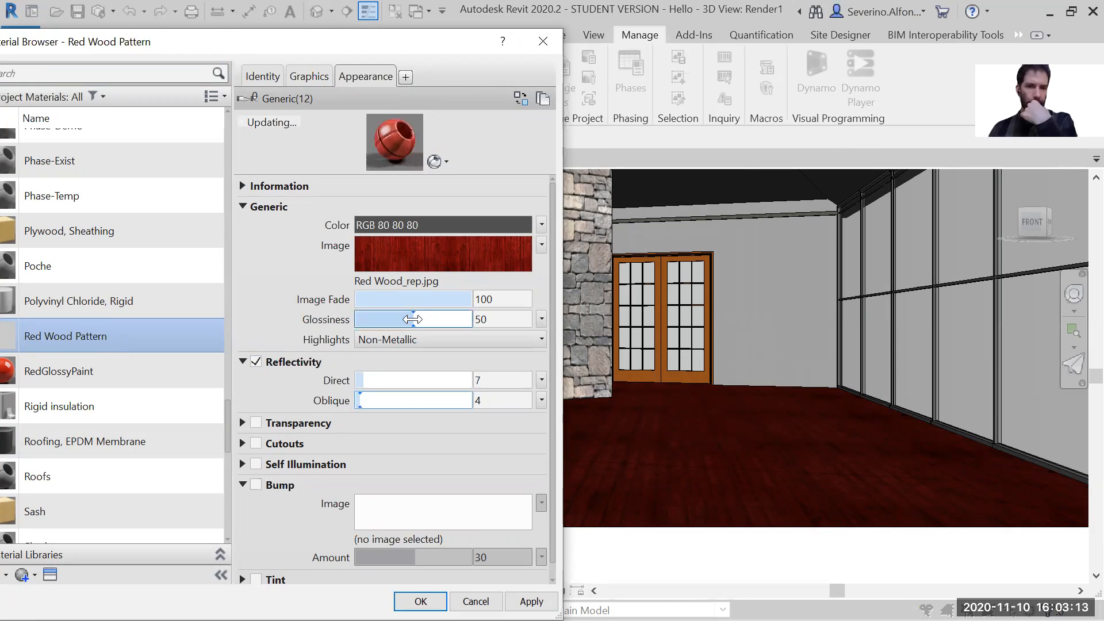
click(406, 320)
click(444, 319)
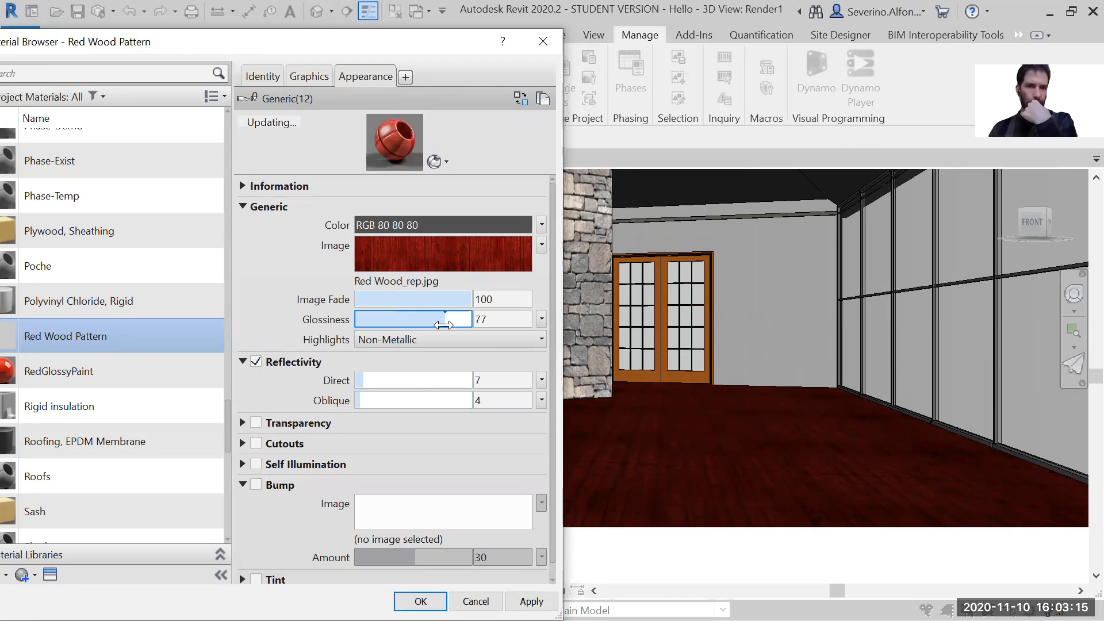
click(531, 601)
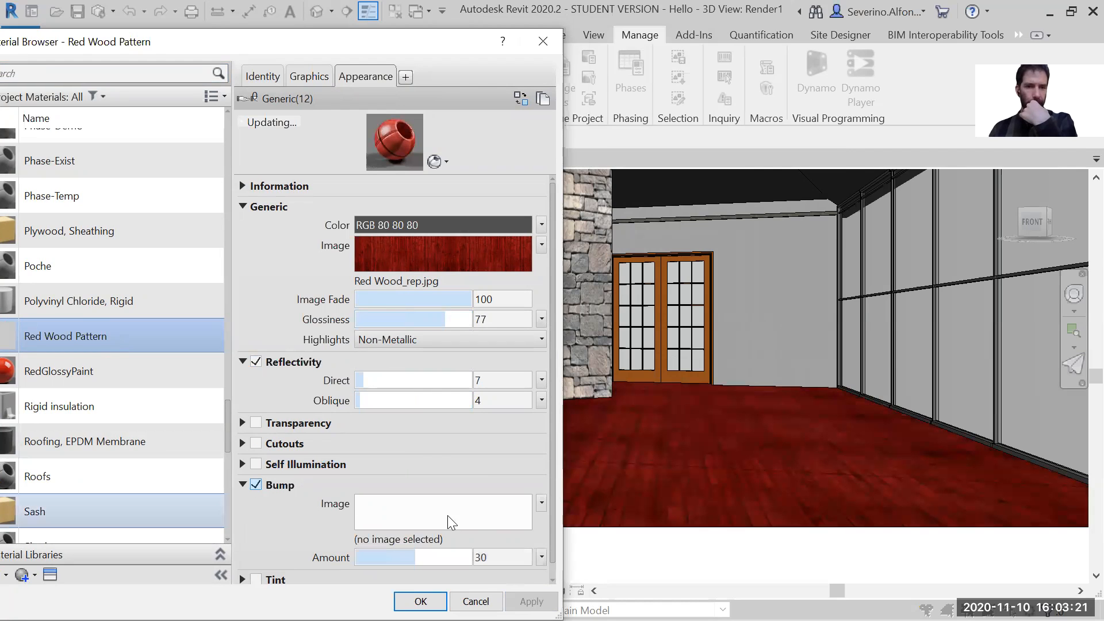
Load Red Wood_rep.jpg as the wood material's bump image and set its sample size to 12' wide by 8' high
click(356, 268)
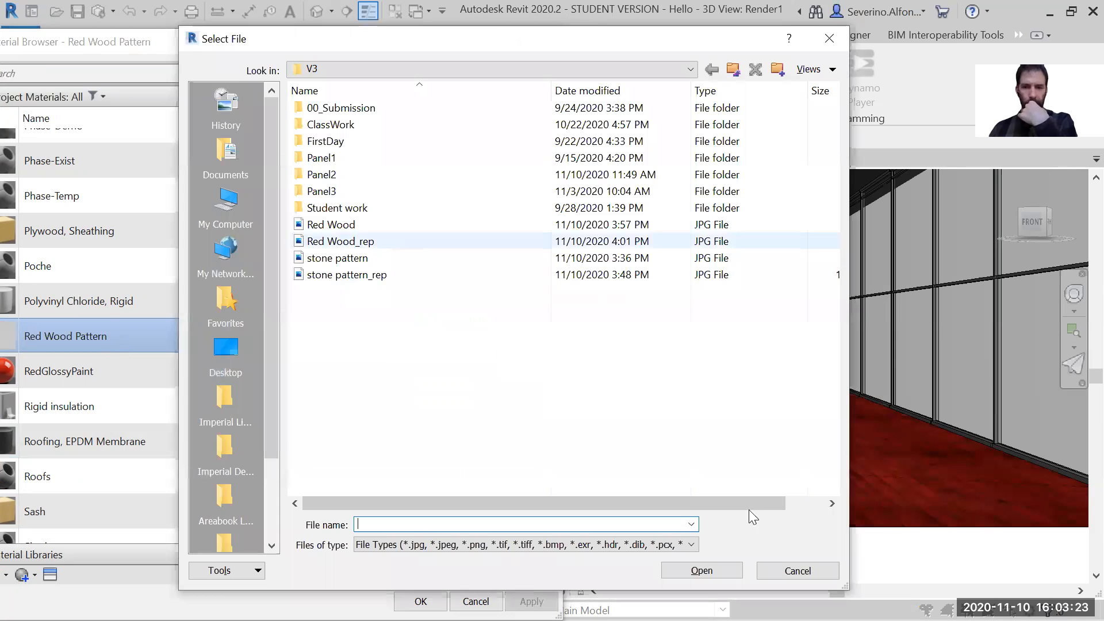
click(726, 570)
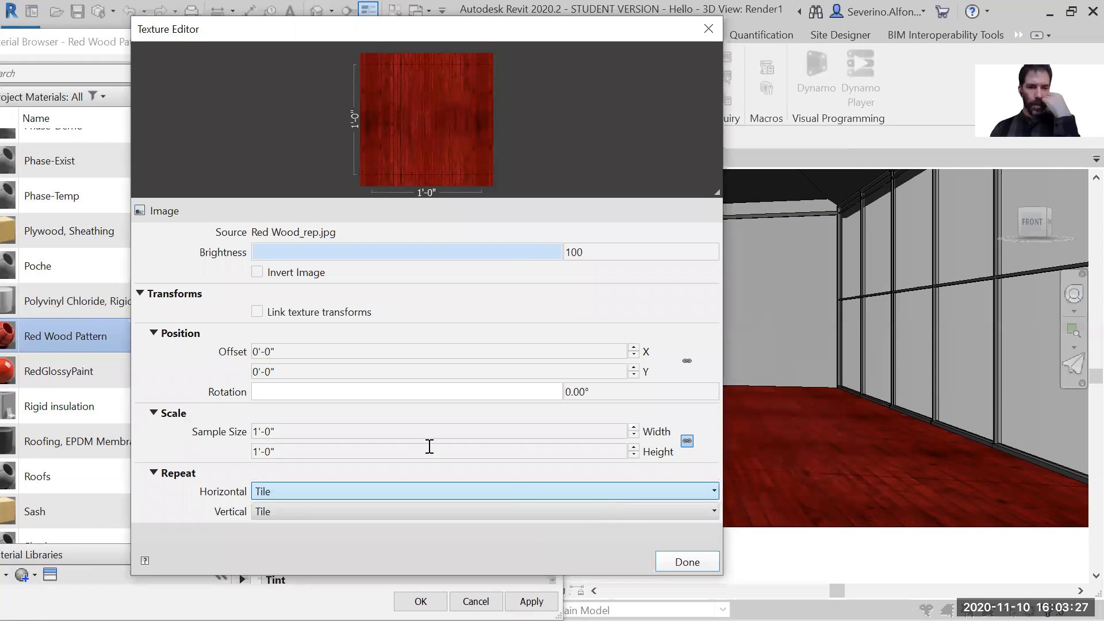
click(350, 435)
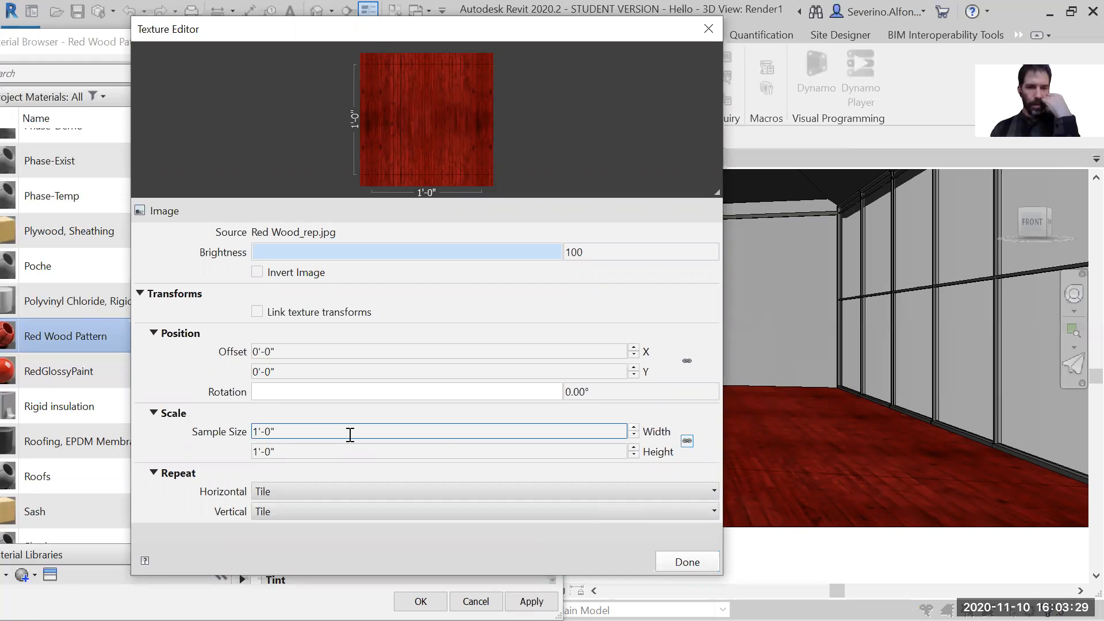
double_click(351, 434)
text(12)
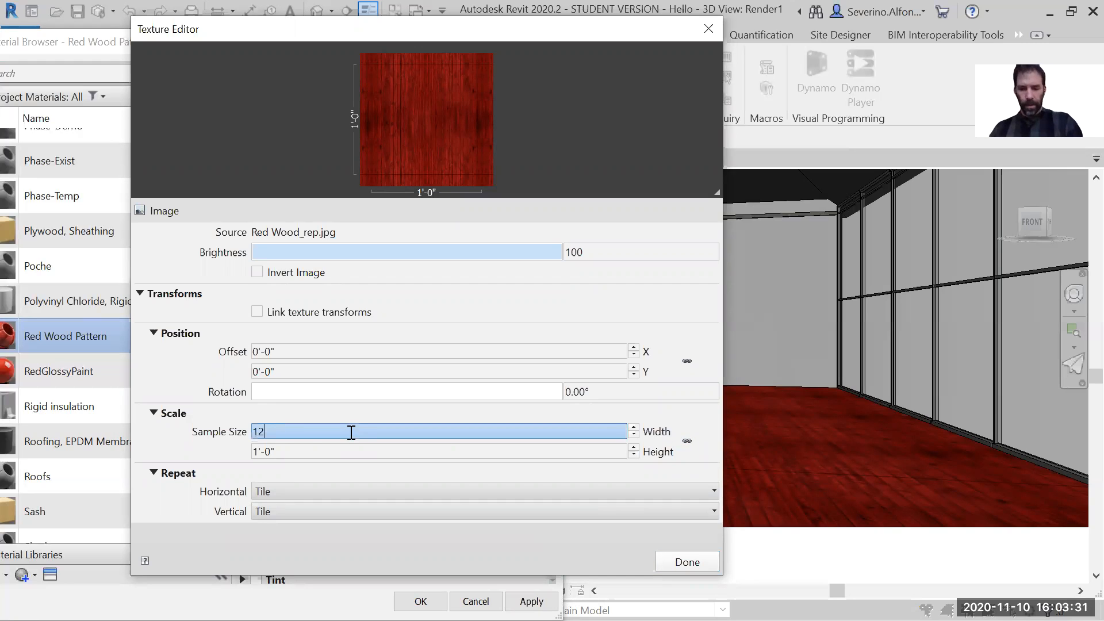
key(Tab)
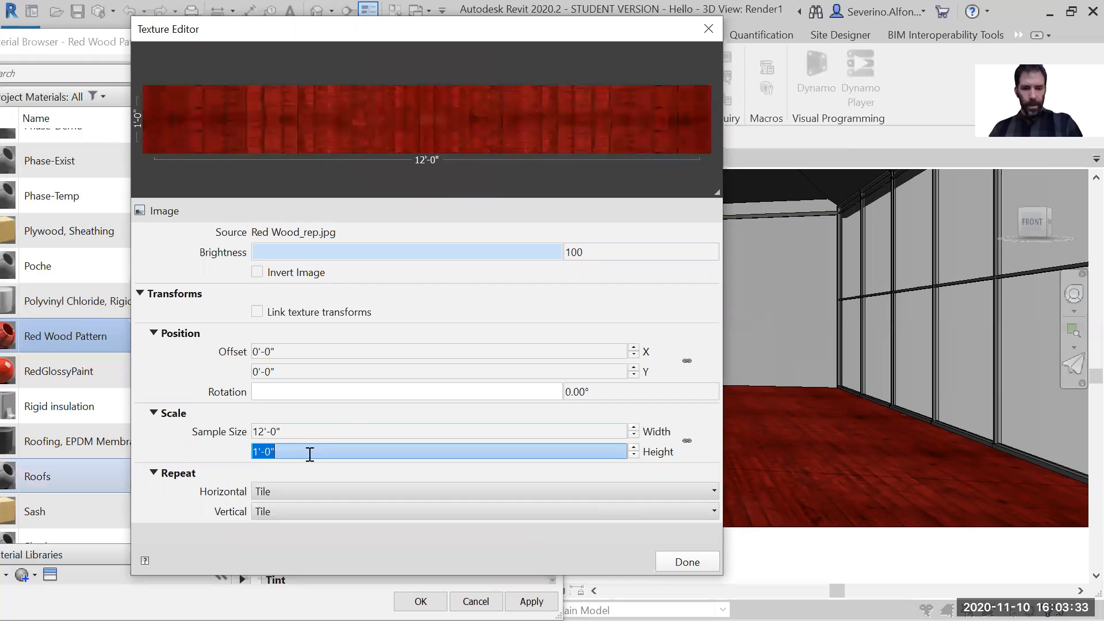
text(8')
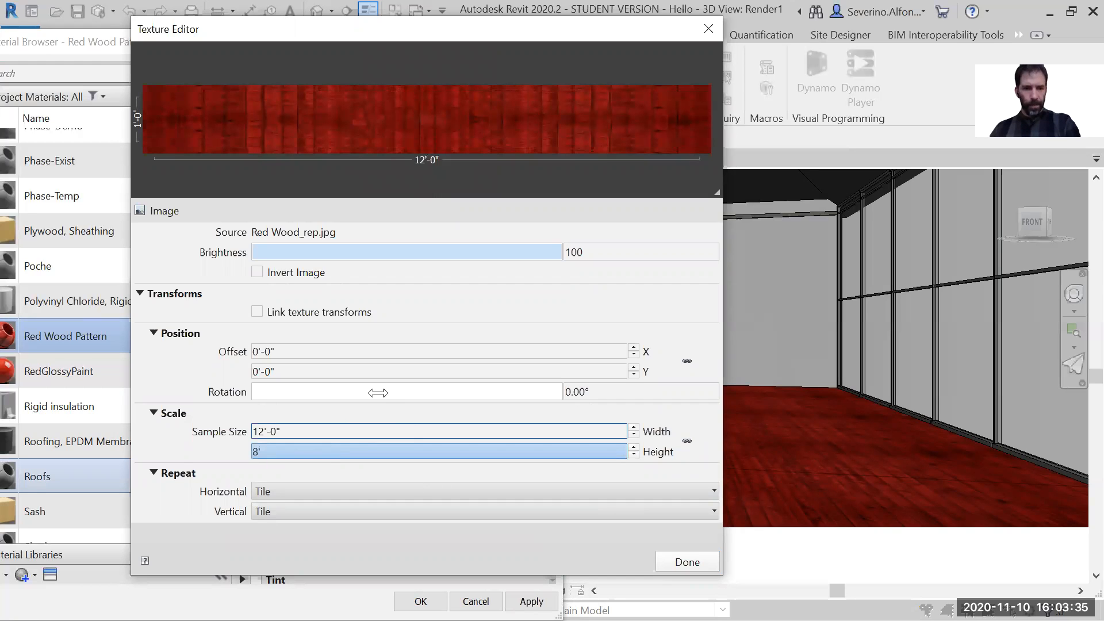
click(685, 562)
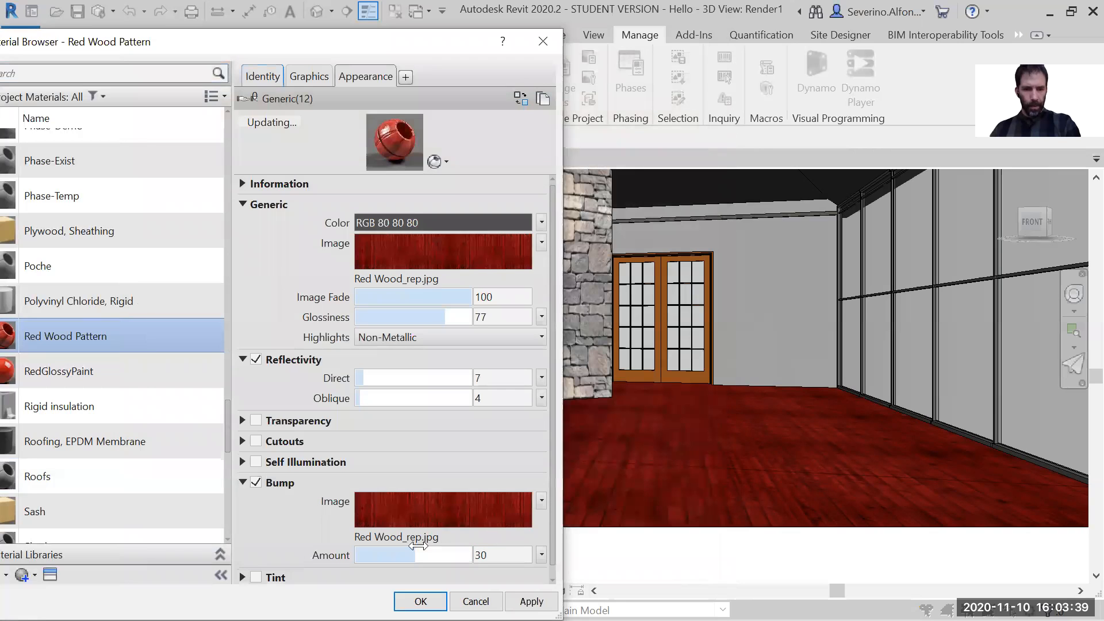
Set the wood material's bump amount to 5 and accept the material changes
click(414, 547)
click(413, 545)
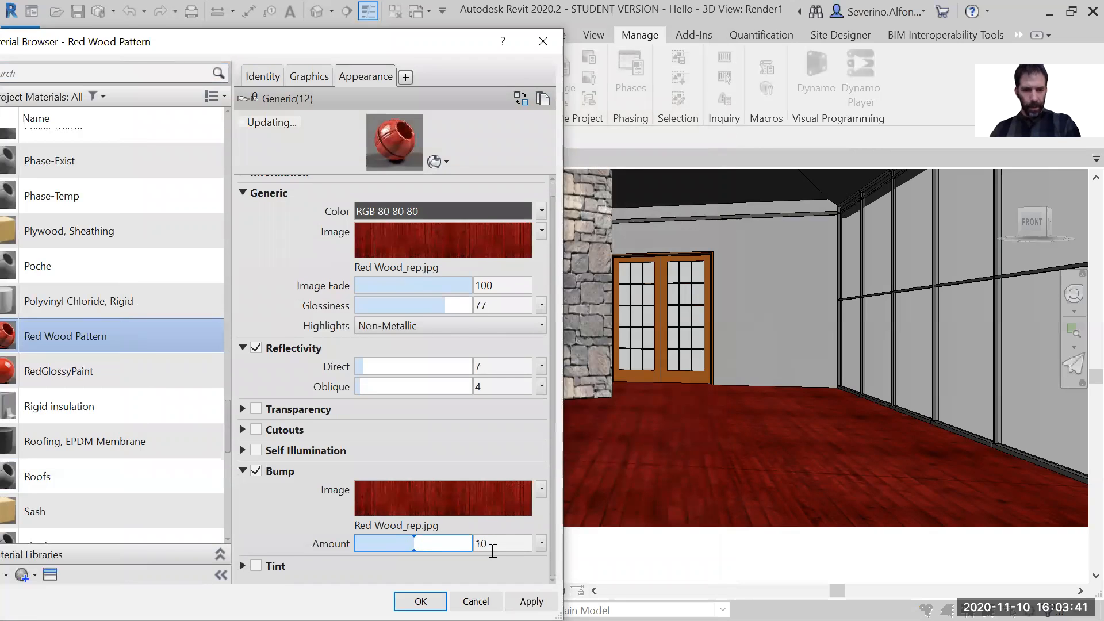
click(463, 544)
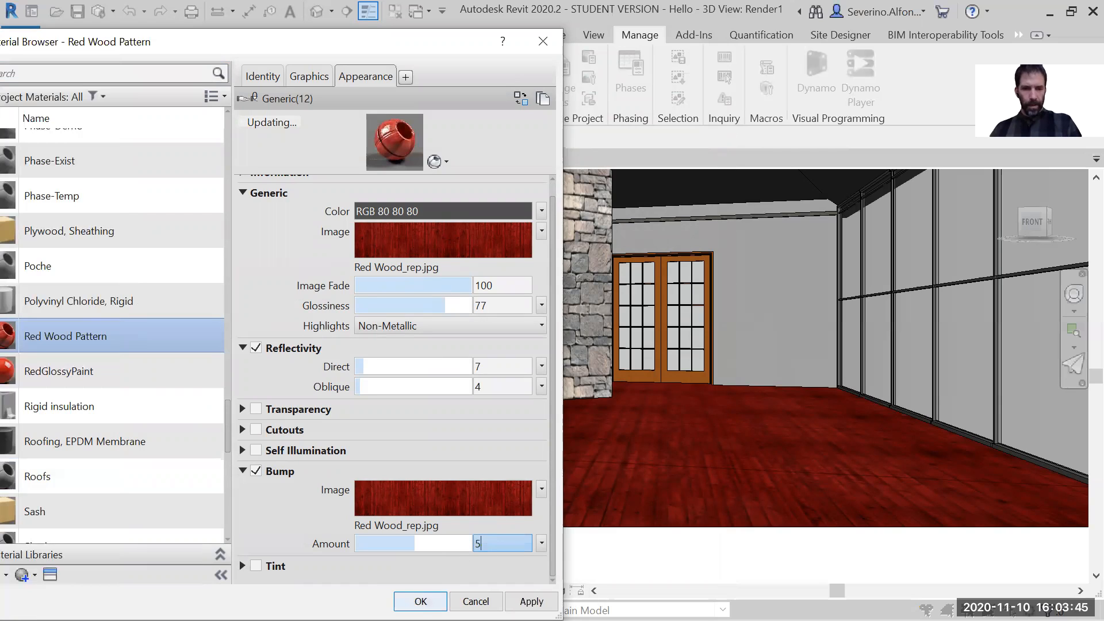
click(428, 600)
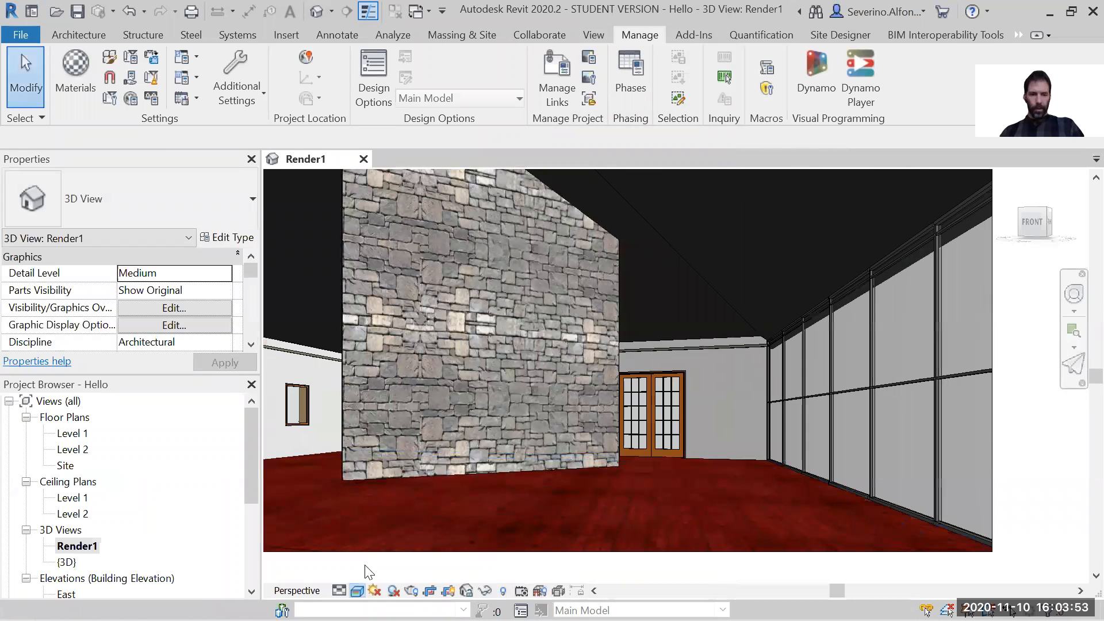
Display the Render1 view as Hidden Line with shadows and set its sun settings to a Still solar study
click(357, 591)
click(396, 503)
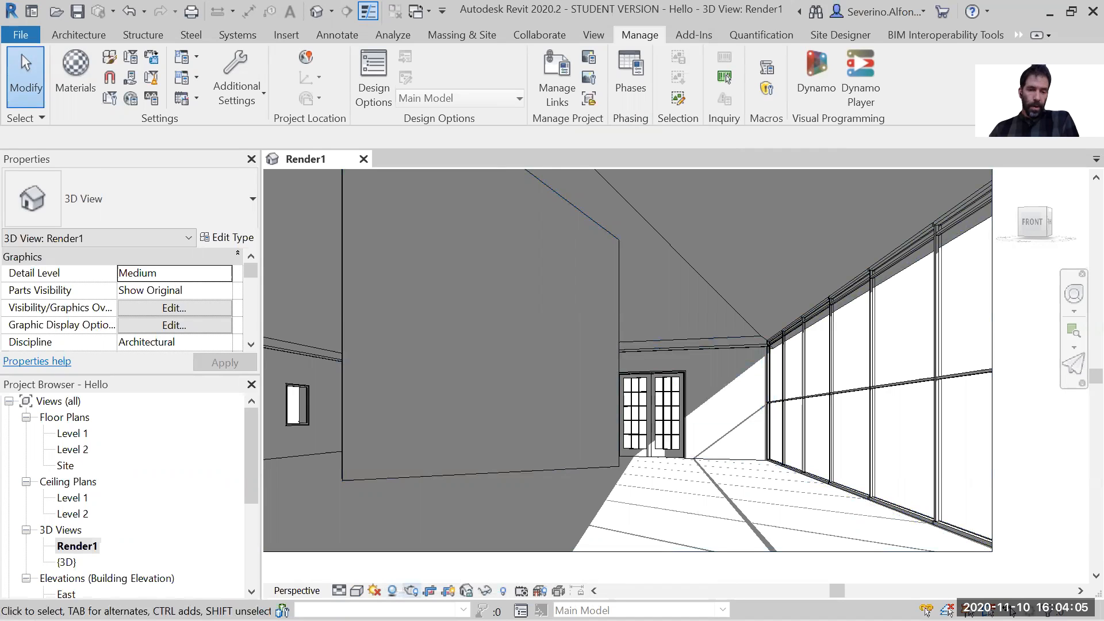
click(374, 590)
click(395, 532)
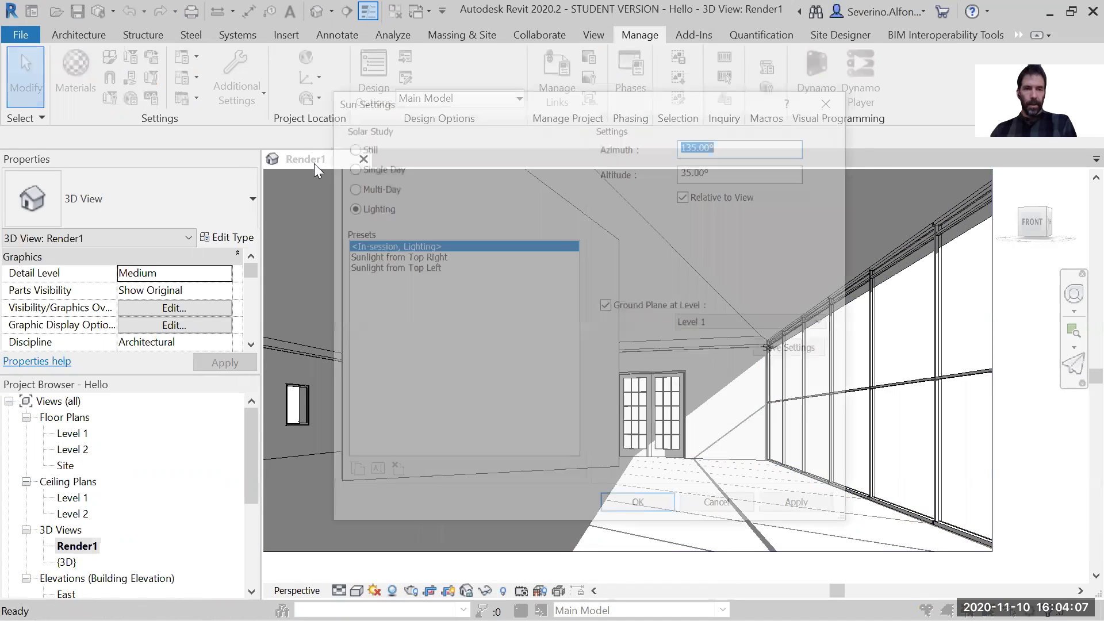
drag(435, 103, 136, 102)
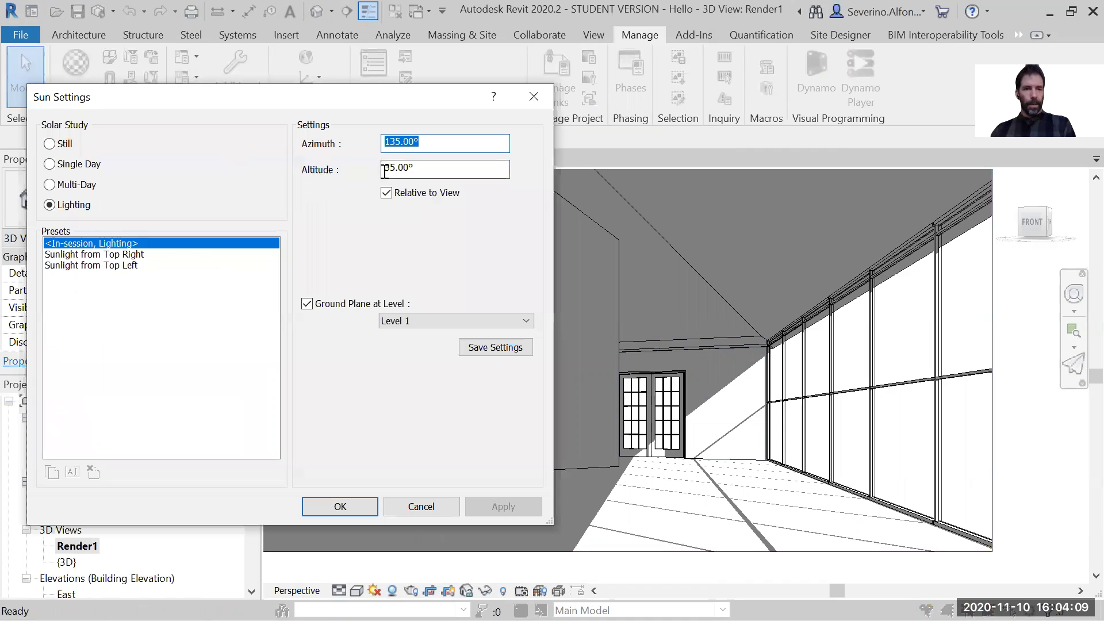
click(51, 145)
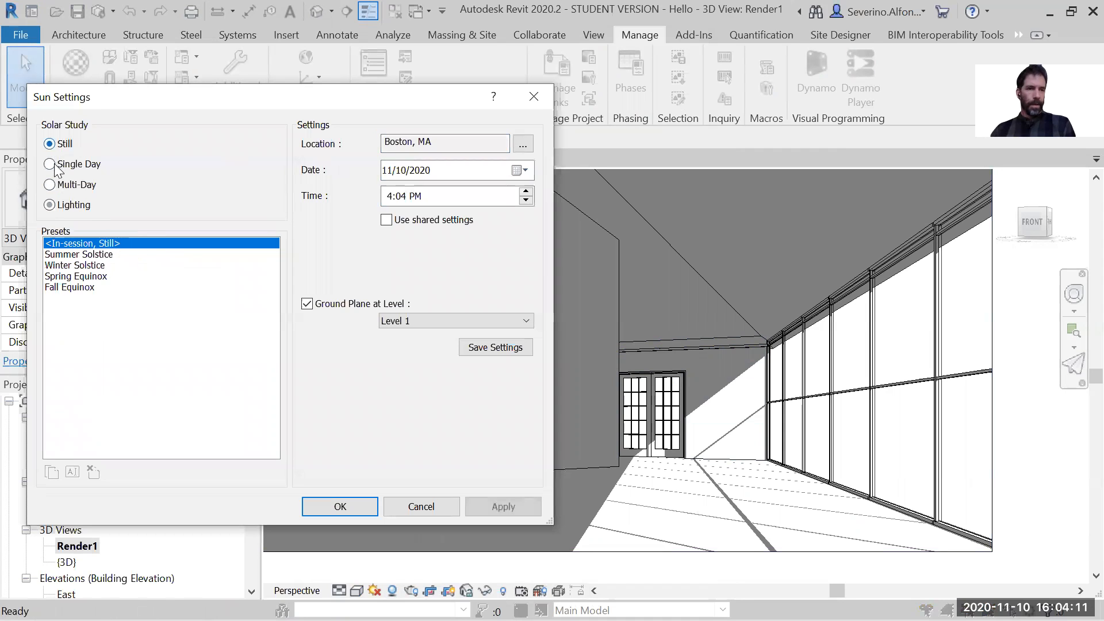
click(54, 163)
click(65, 146)
Test the Still sun setting at 6:04 PM and at 12:04 PM, applying each time to the view
click(526, 192)
click(526, 192)
click(503, 507)
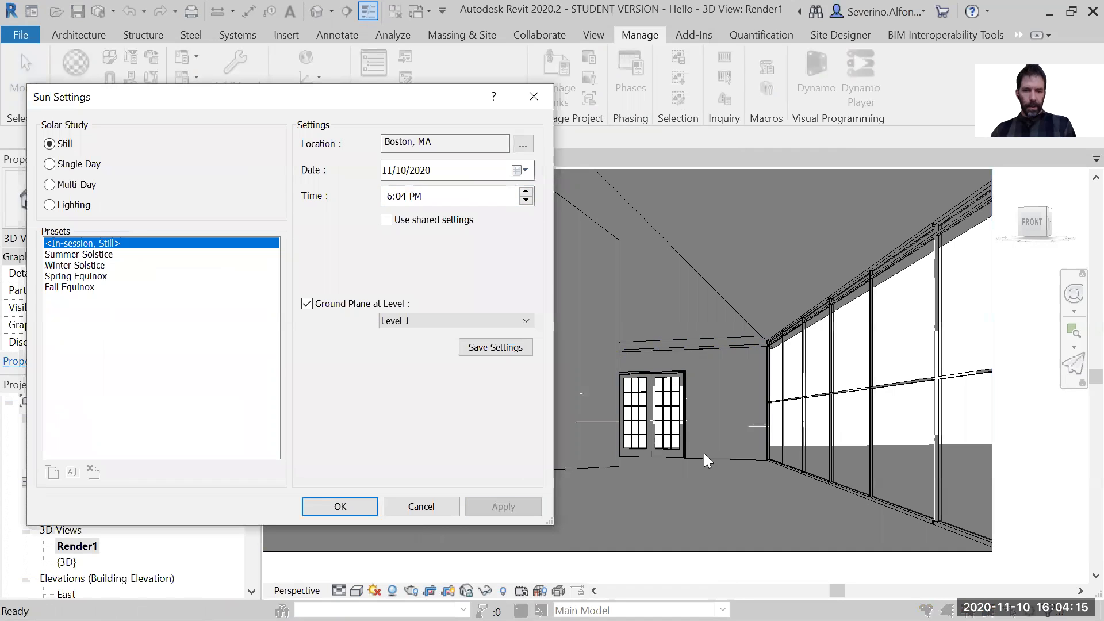
click(525, 201)
click(526, 201)
click(526, 202)
click(526, 203)
click(526, 203)
click(525, 201)
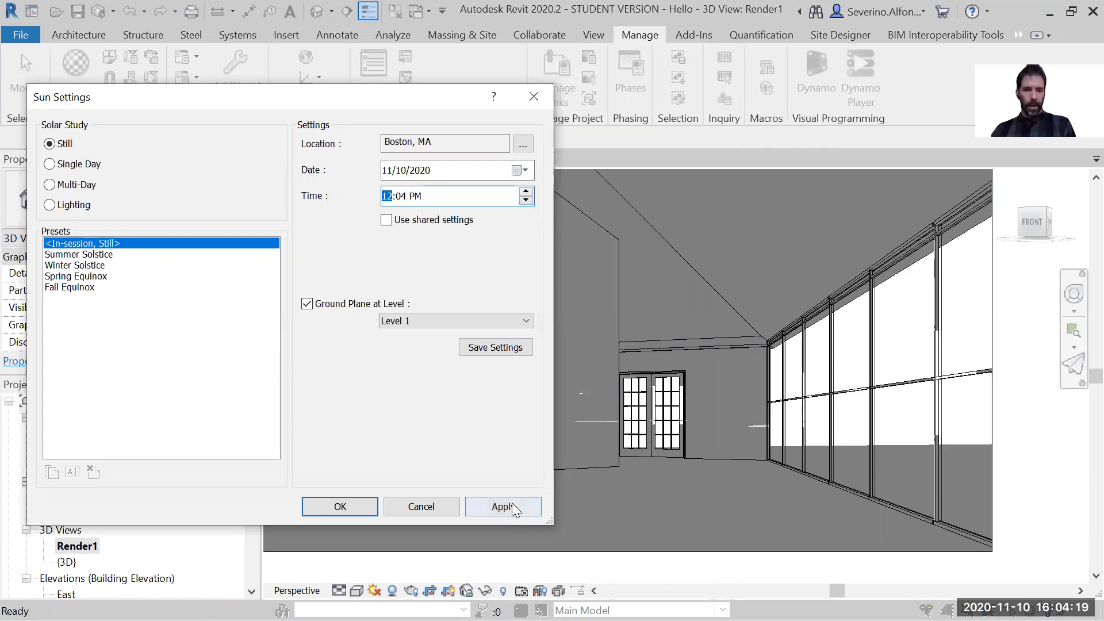
click(503, 507)
Try successive morning sun times up to 9:04 AM, and accept the sun settings at one hour before 9:04 AM
click(528, 199)
click(528, 199)
click(528, 199)
click(527, 199)
click(528, 199)
click(509, 506)
click(526, 192)
click(504, 507)
click(525, 192)
click(499, 506)
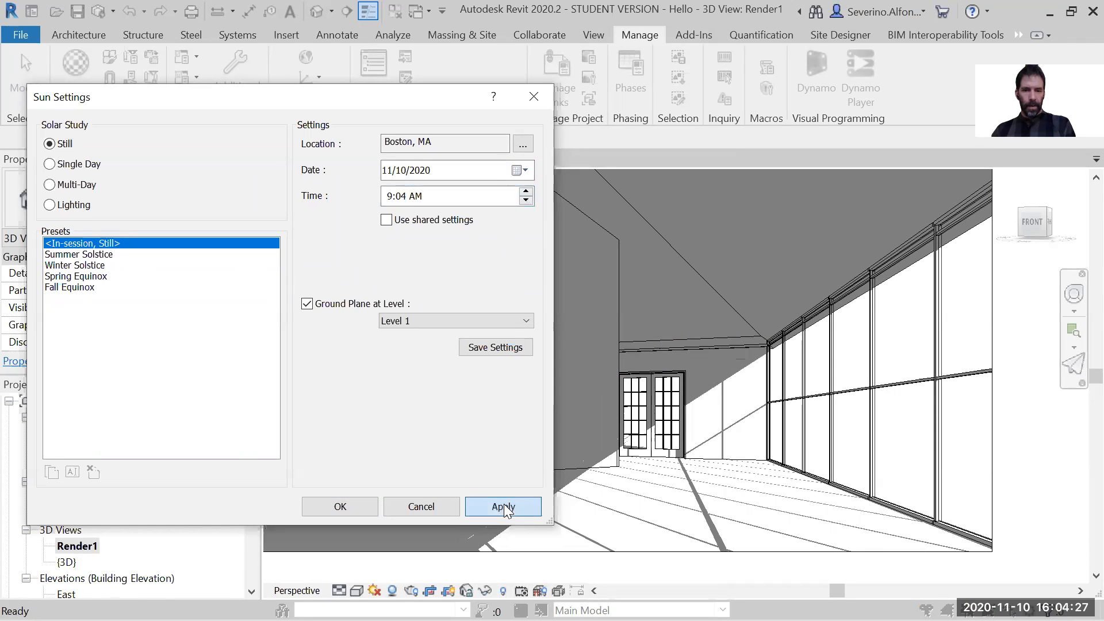
click(526, 200)
click(501, 505)
click(362, 504)
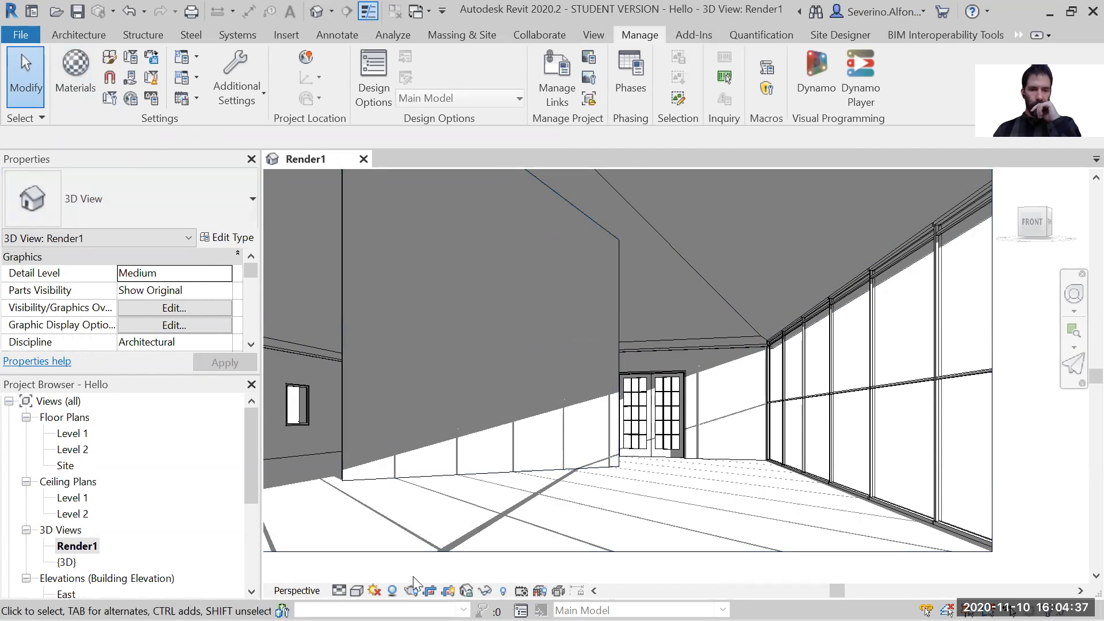
Render the whole Render1 view at Draft quality with the Interior: Sun and Artificial lighting scheme
scroll(502, 481, down, 1)
scroll(735, 473, down, 1)
click(410, 591)
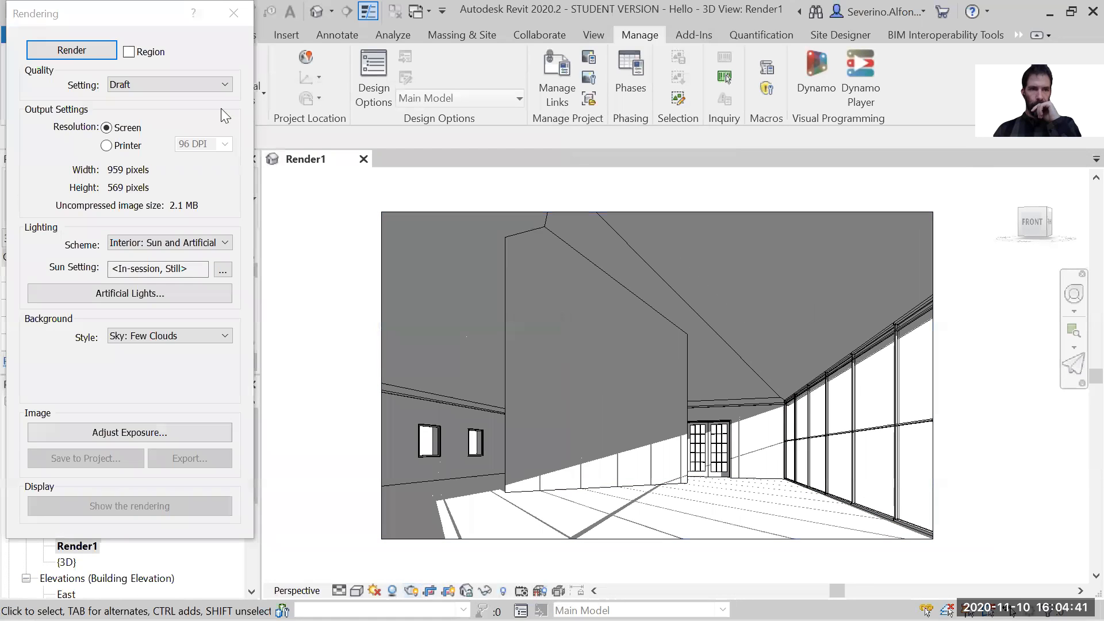
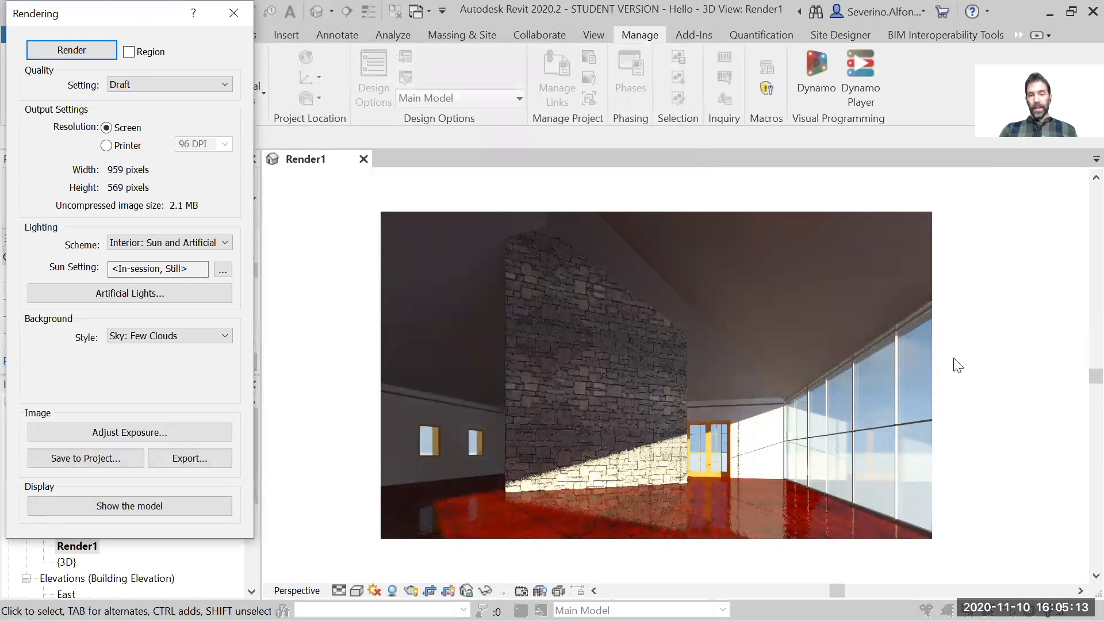
Examine the rendered floor's reflections and wood grain and the sunlit stone wall up close
scroll(661, 529, up, 4)
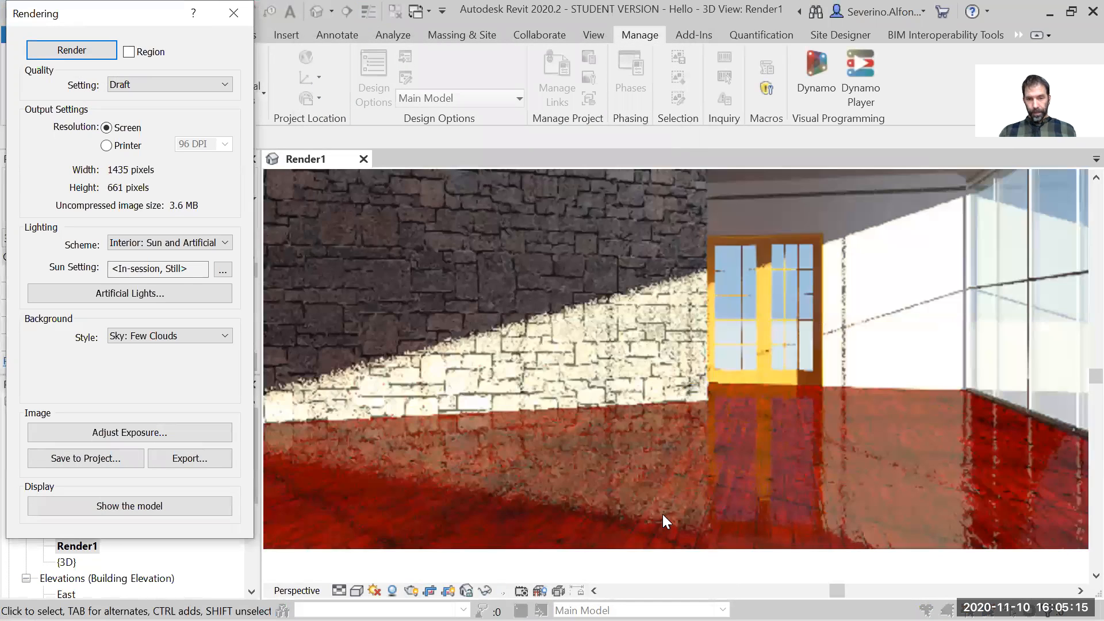
scroll(779, 397, down, 5)
scroll(638, 442, up, 6)
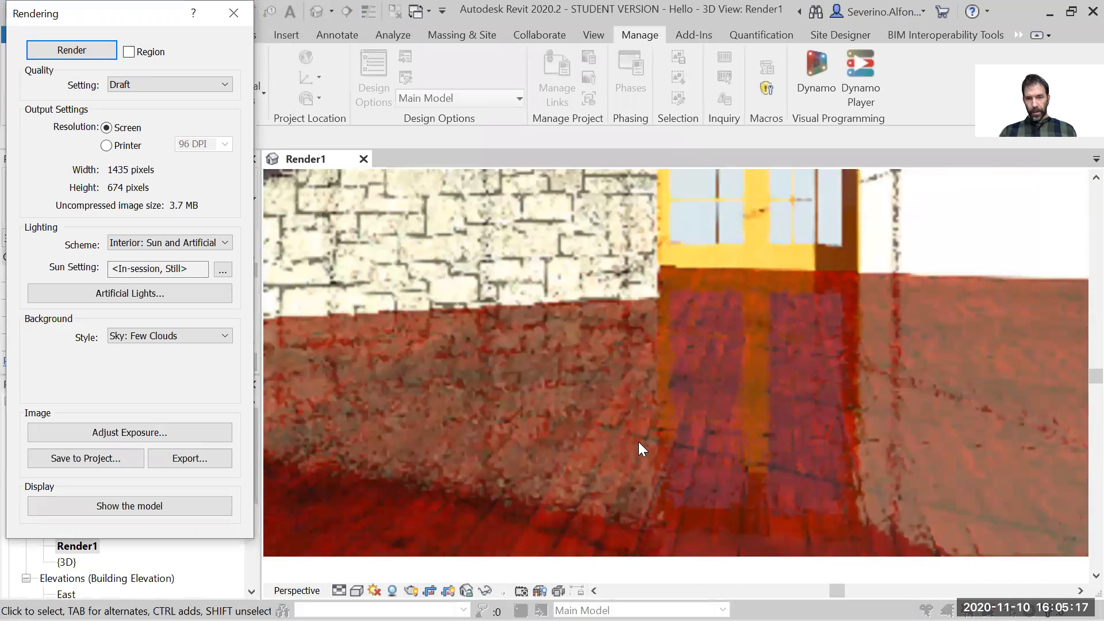
scroll(594, 434, down, 4)
scroll(588, 375, up, 5)
scroll(575, 359, up, 5)
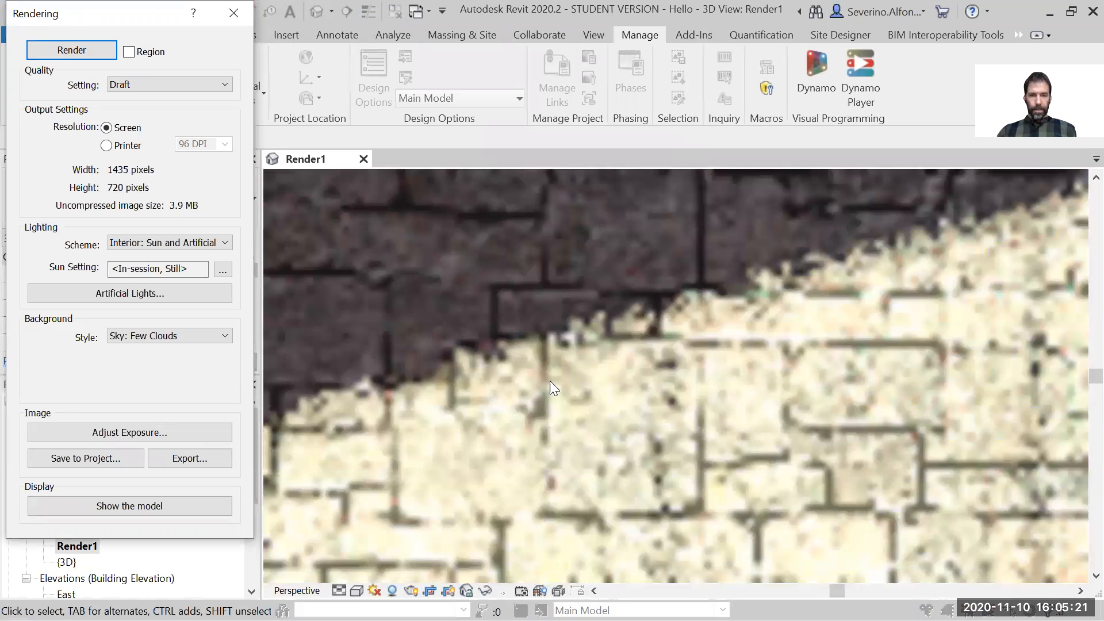
scroll(672, 396, down, 6)
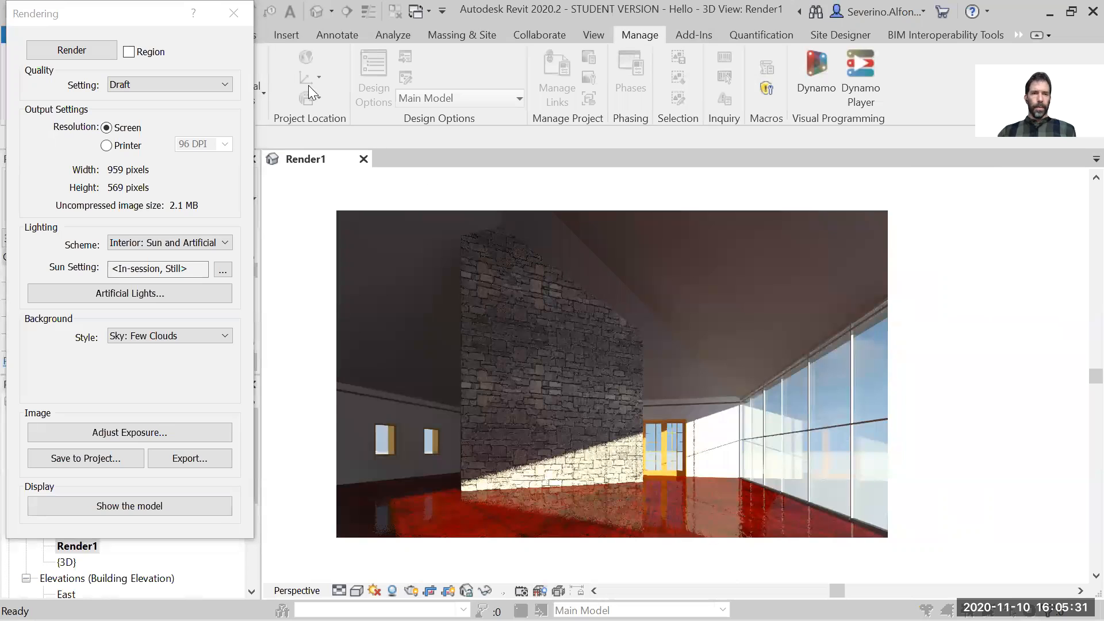
Review the available rendering background styles and leave the rendering settings unchanged
click(138, 341)
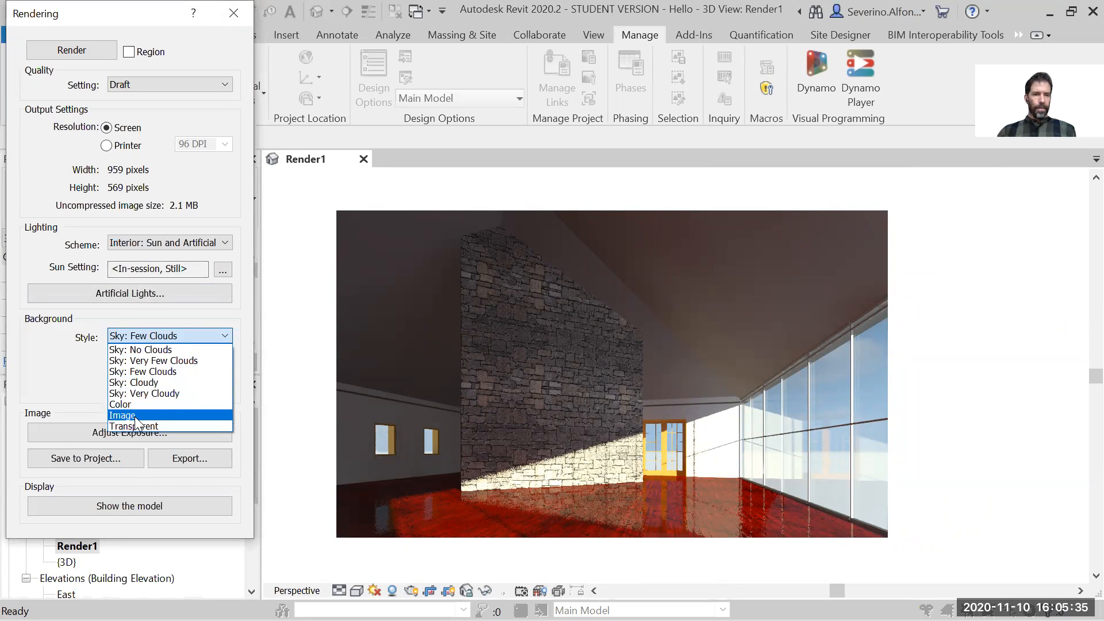
click(230, 59)
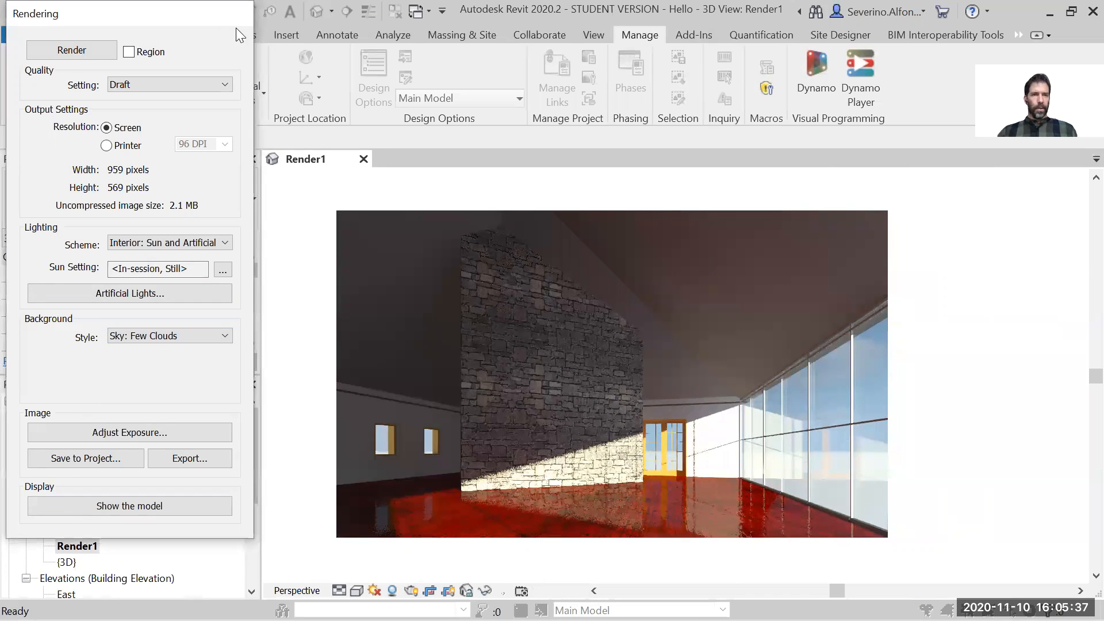
click(235, 15)
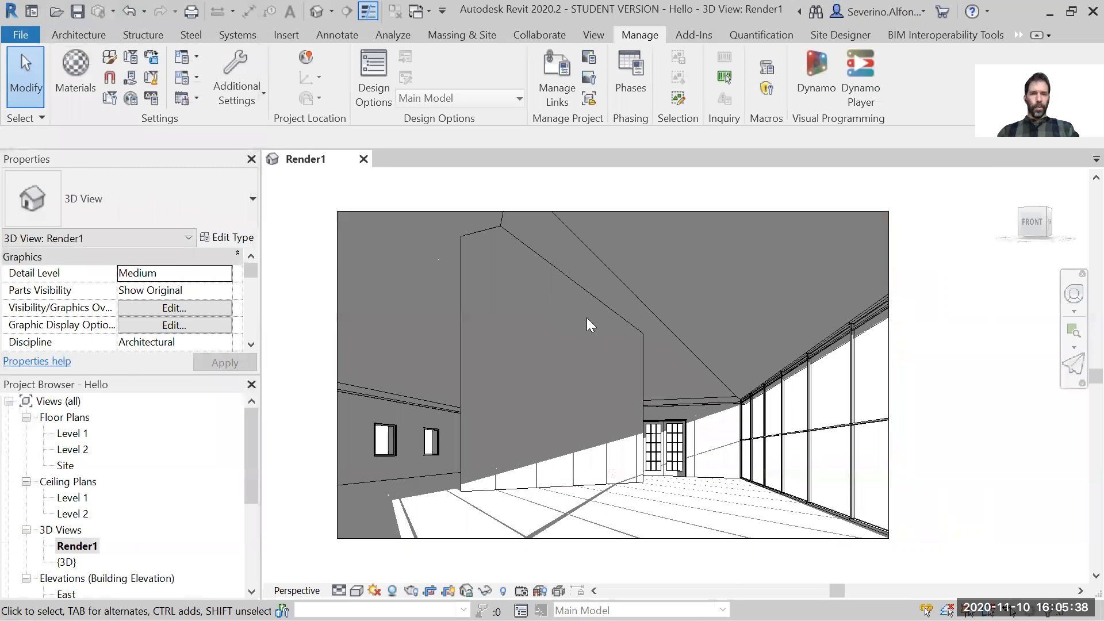
In the Level 1 floor plan, place an RPC Honey Locust - 25' tree outside the building's upper-right corner, about 9' beyond the door wall
double_click(81, 434)
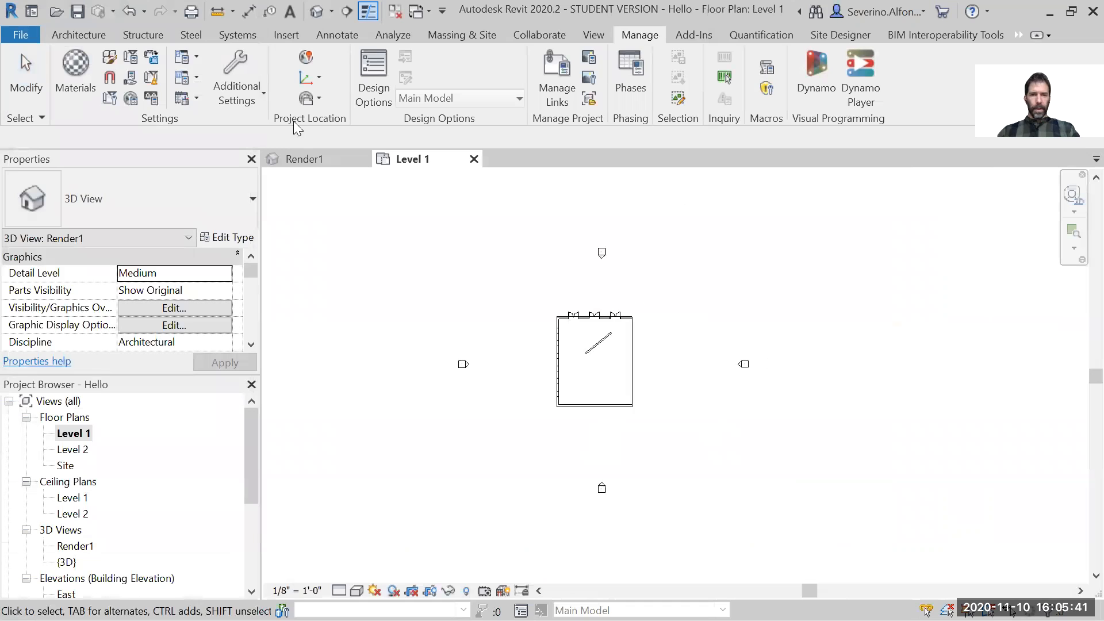
click(68, 37)
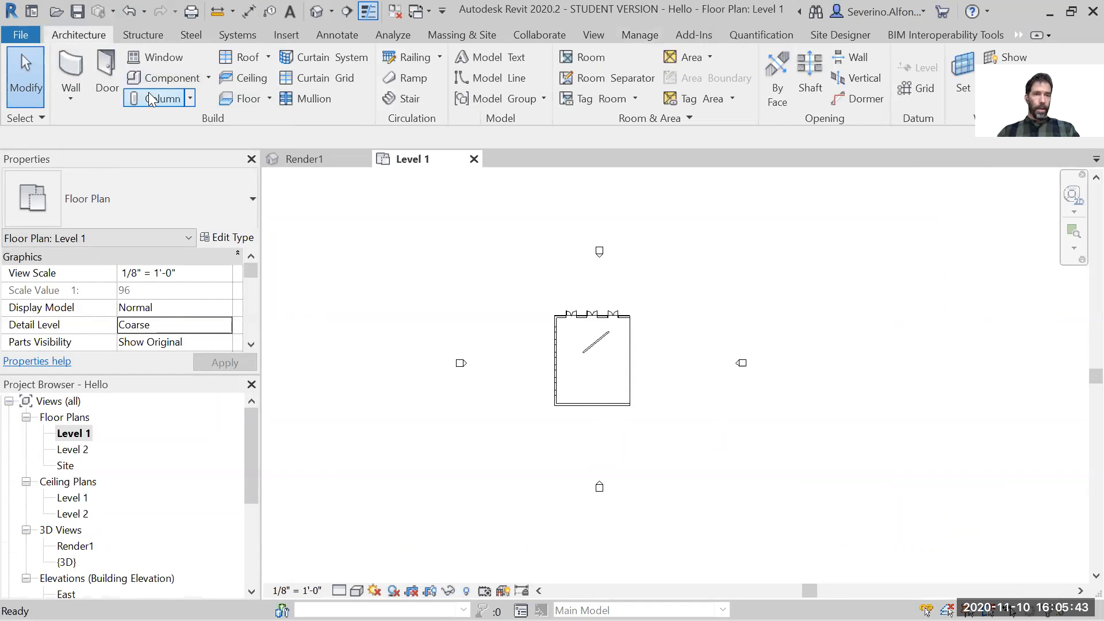
click(162, 79)
scroll(662, 365, up, 4)
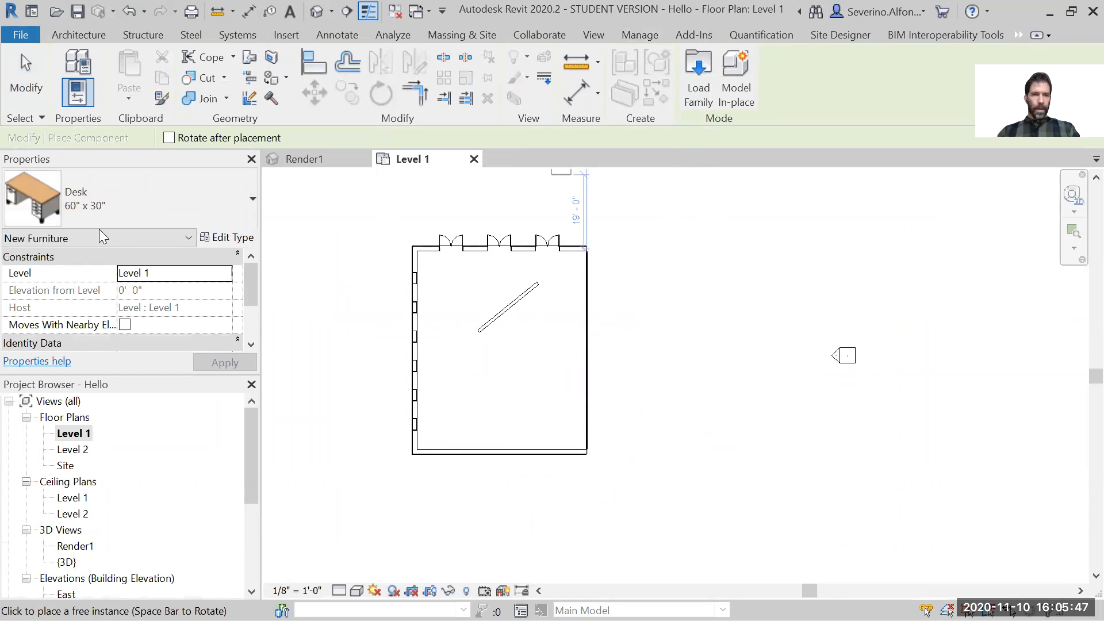
click(121, 204)
scroll(103, 449, down, 2)
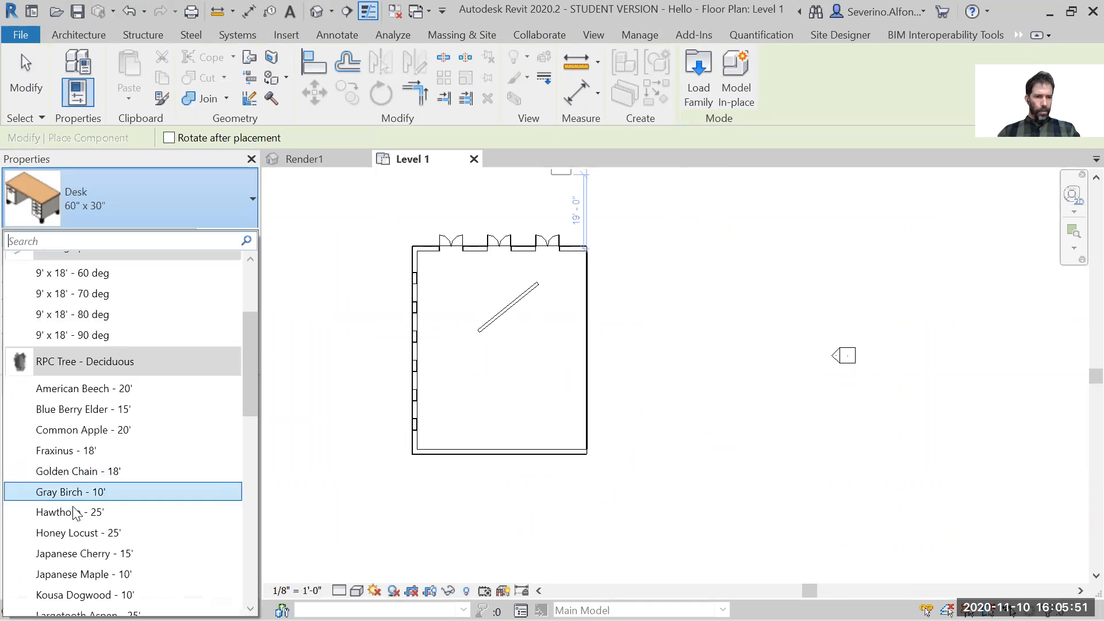
click(73, 533)
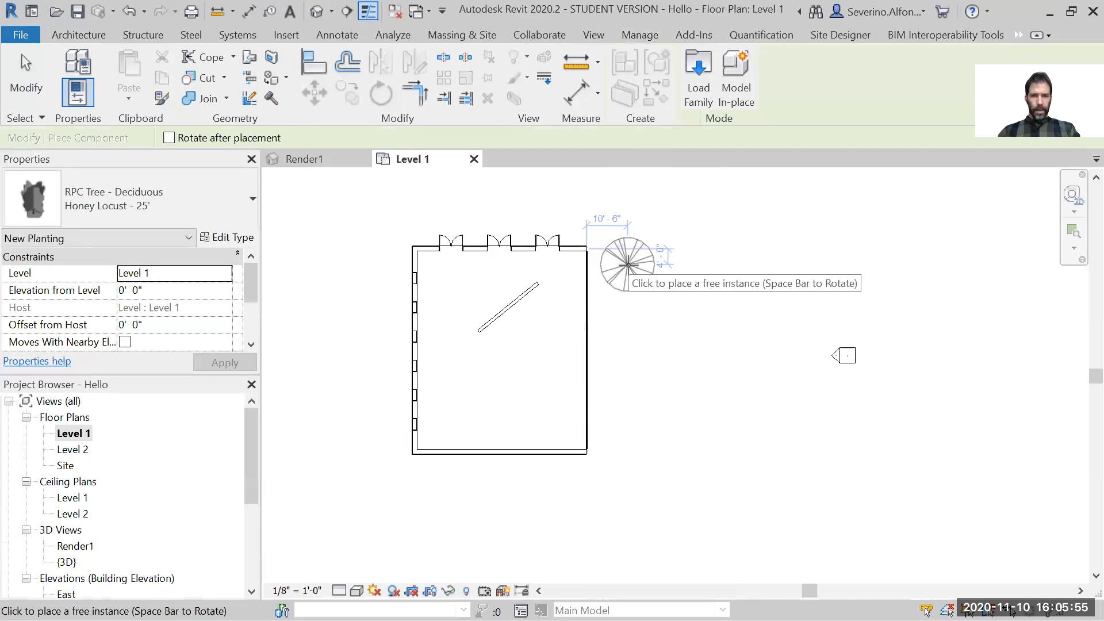
click(621, 214)
key(Escape)
key(Escape)
Copy the Honey Locust tree farther from the building, to about 36' beyond the door wall
click(644, 196)
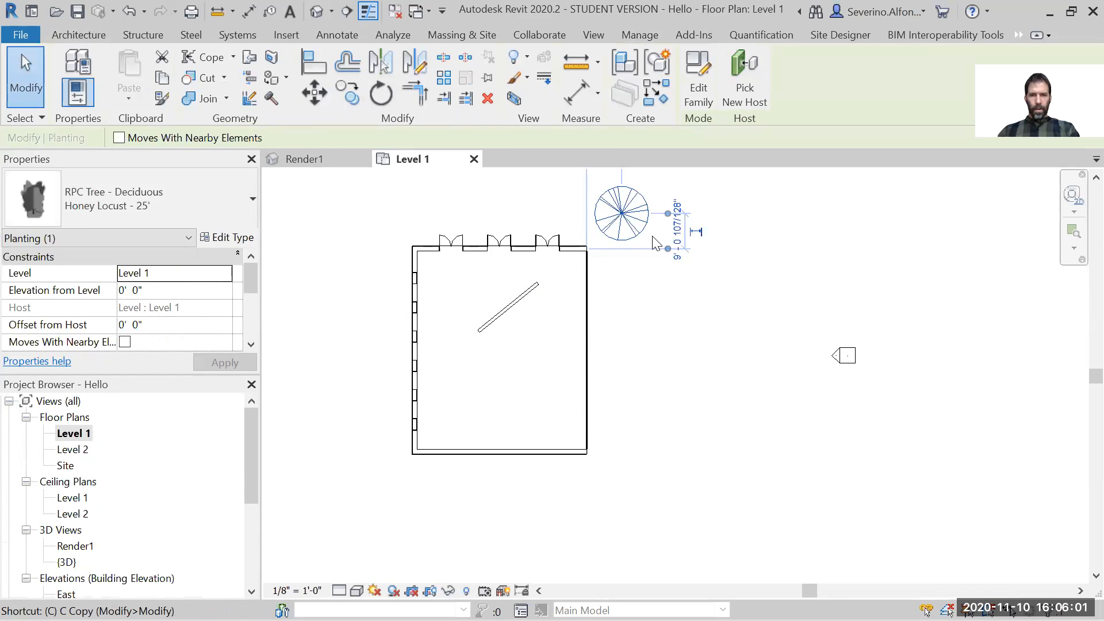
key(o)
scroll(666, 253, down, 3)
middle_drag(667, 255, 621, 302)
click(593, 281)
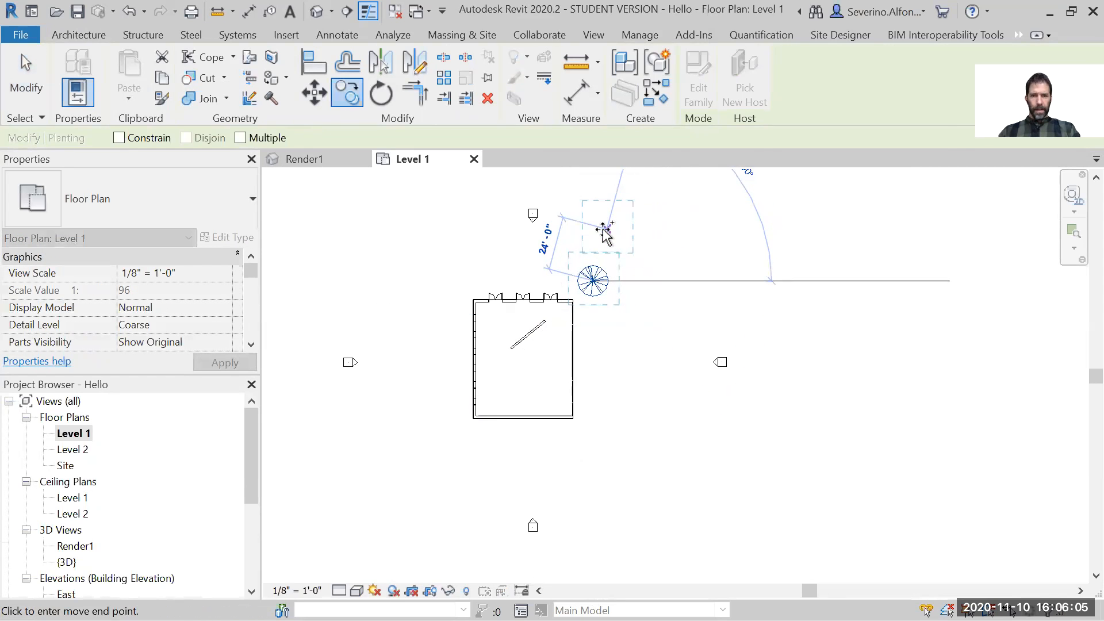
click(608, 221)
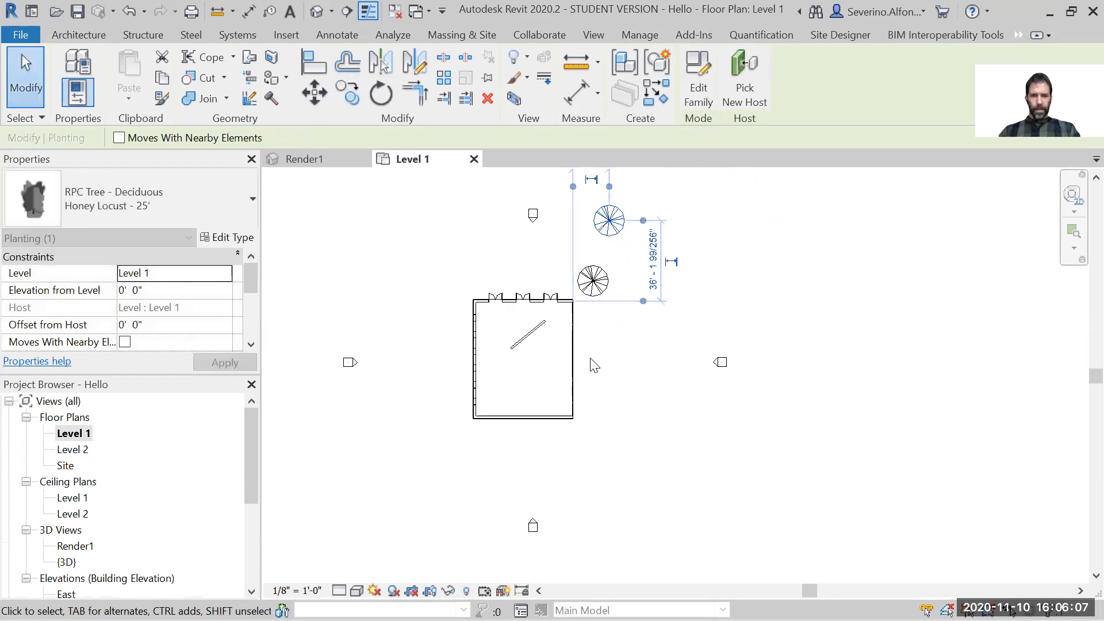
Copy the Honey Locust tree to just outside the right wall, about 33' below the door wall, and change the copy to Red Maple - 30'
key(c)
click(627, 238)
click(603, 389)
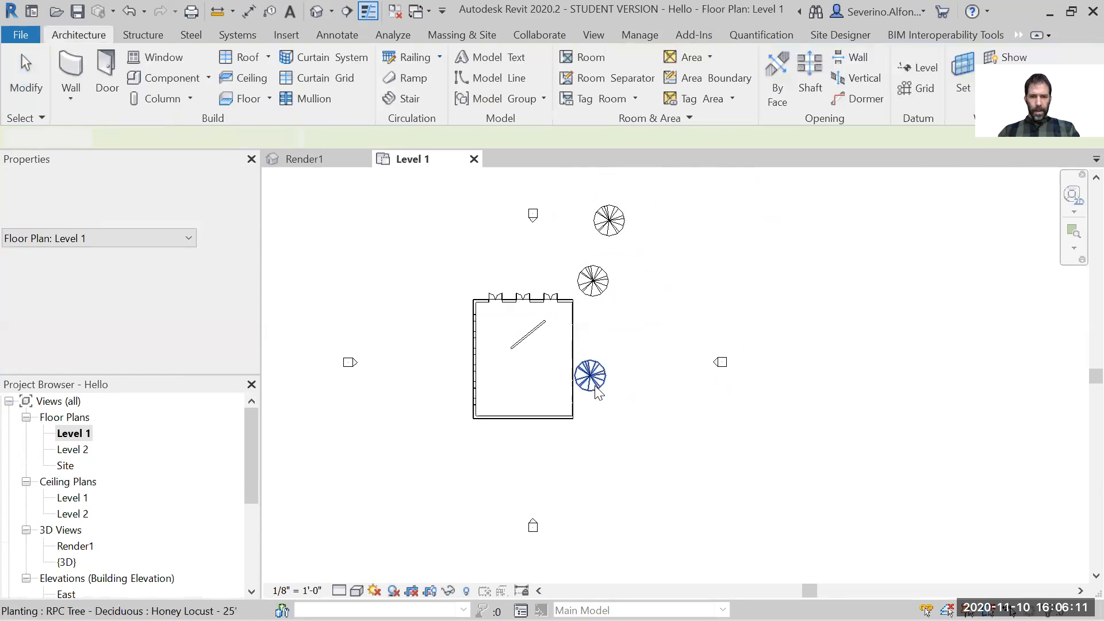
click(179, 199)
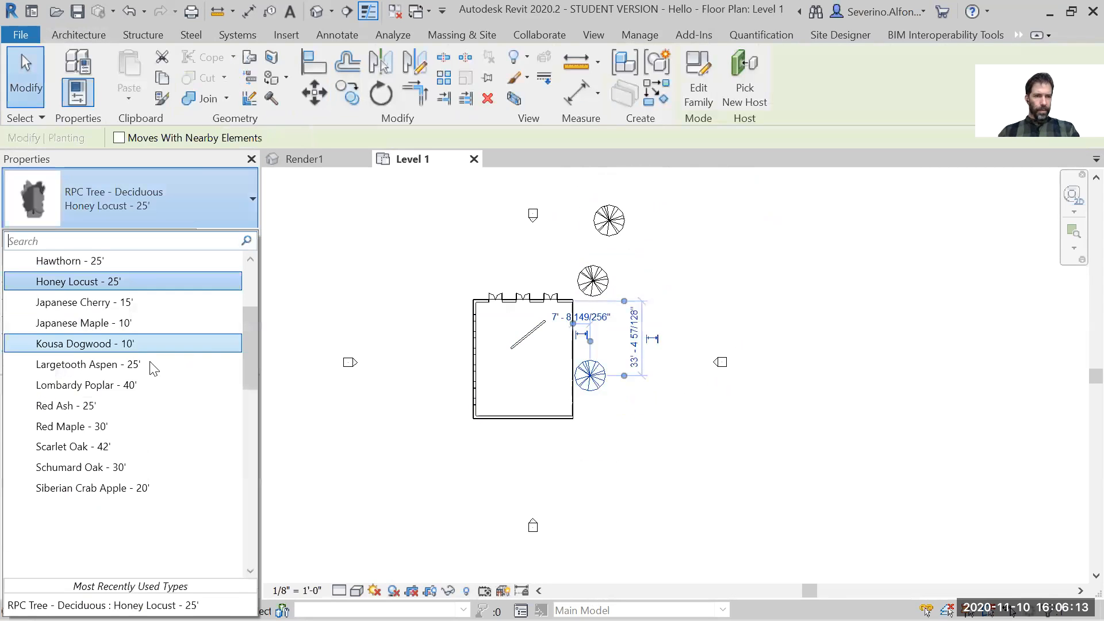
click(116, 430)
Move the Red Maple up along the outside of the right wall, closer to the door wall
scroll(604, 386, up, 3)
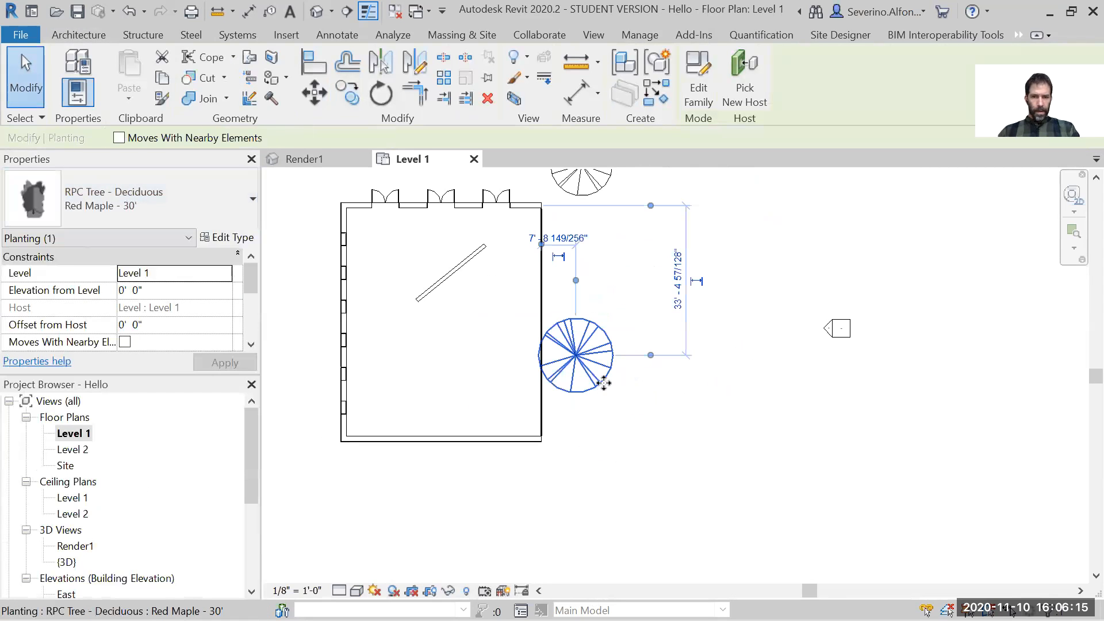
drag(612, 366, 613, 311)
key(Escape)
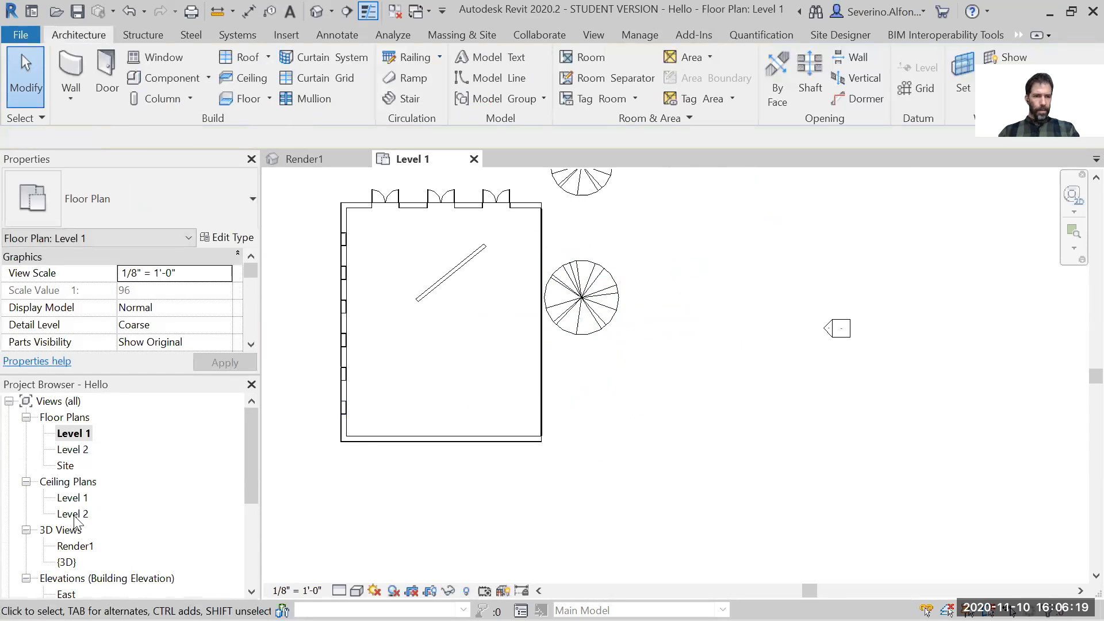
In the Render1 view, reposition the Honey Locust and Red Maple trees so they frame the view through the curtain wall
double_click(72, 546)
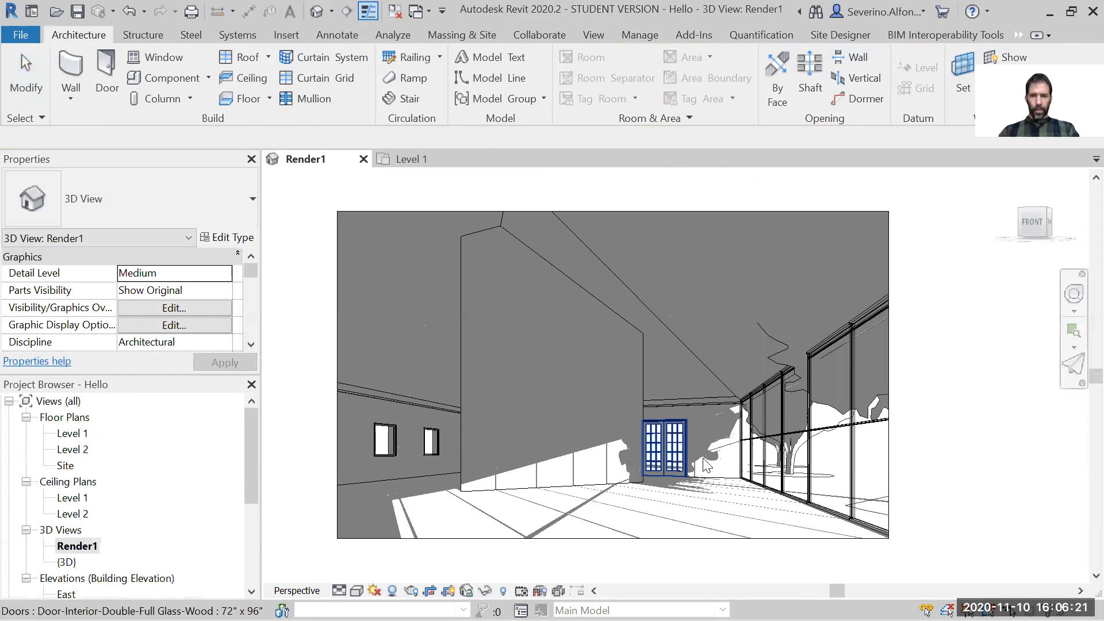
click(830, 404)
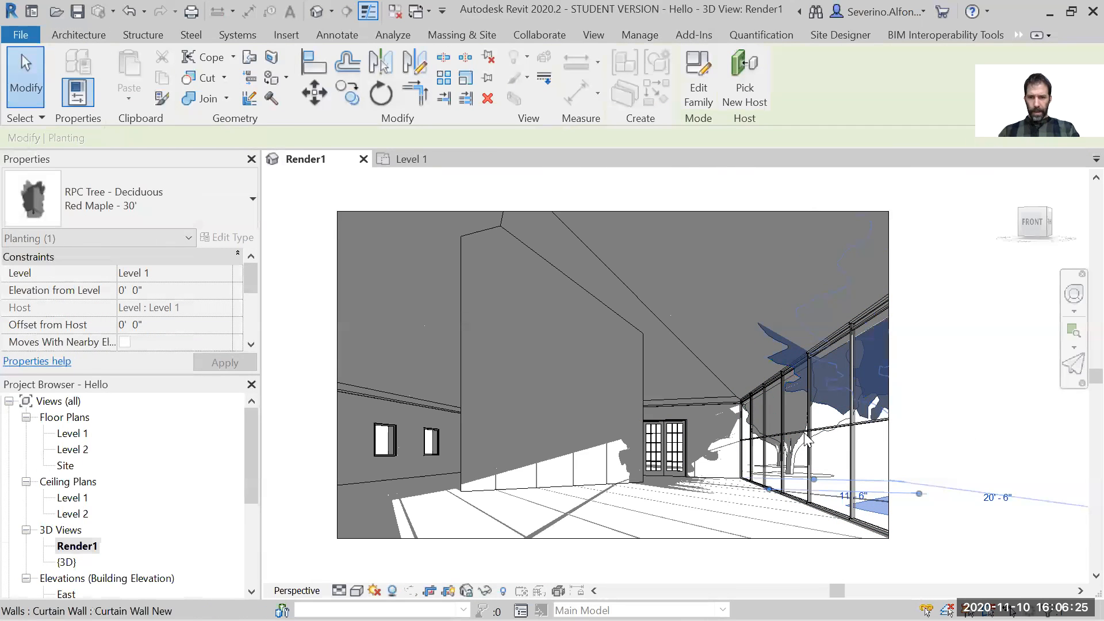
drag(820, 418, 861, 431)
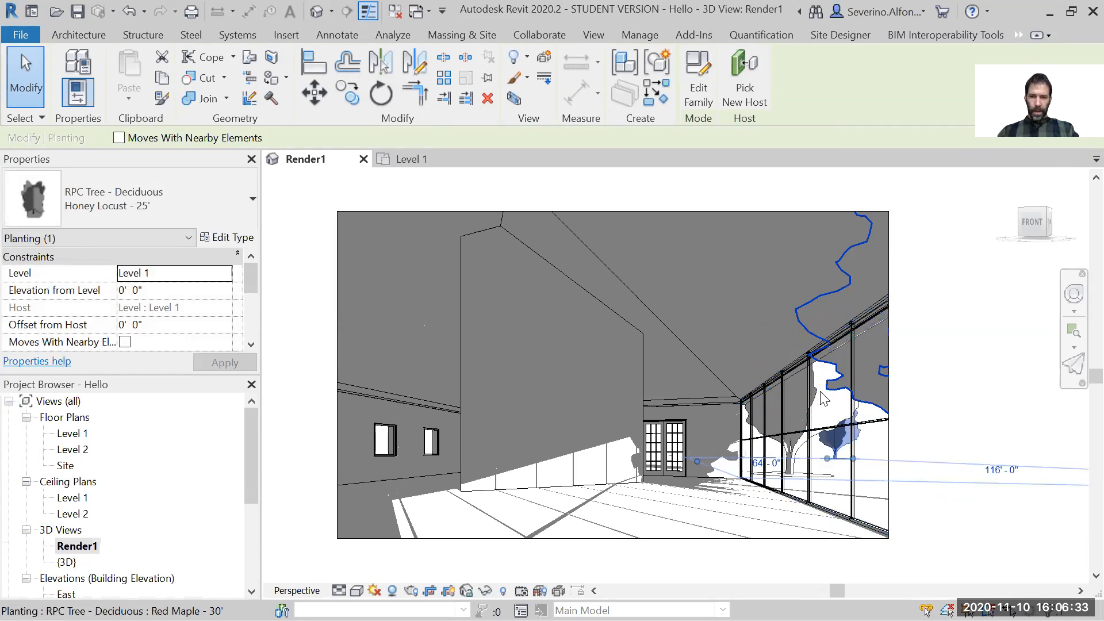
click(807, 420)
drag(807, 420, 769, 441)
key(Escape)
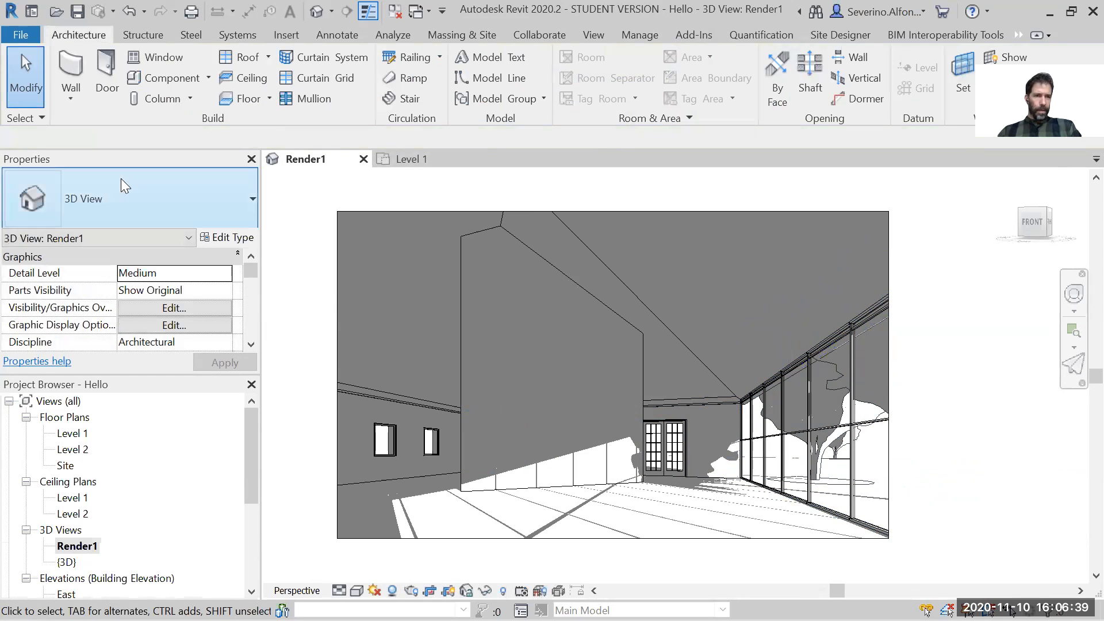
Start placing a component and load the RPC Female family from the Entourage folder of the US Imperial library
click(174, 78)
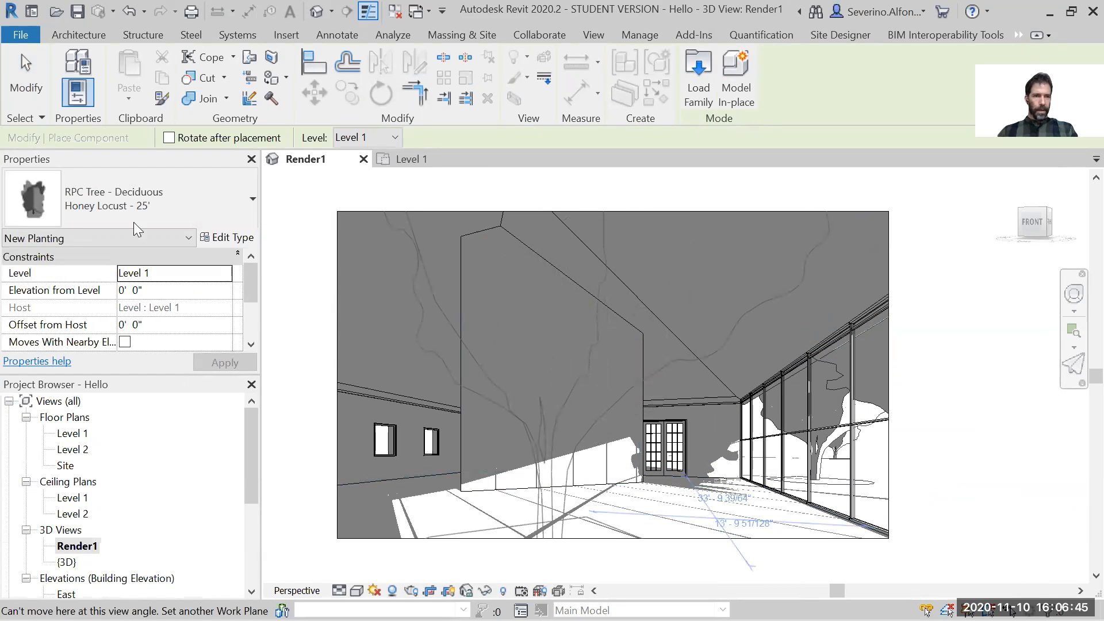
click(138, 207)
scroll(111, 483, down, 4)
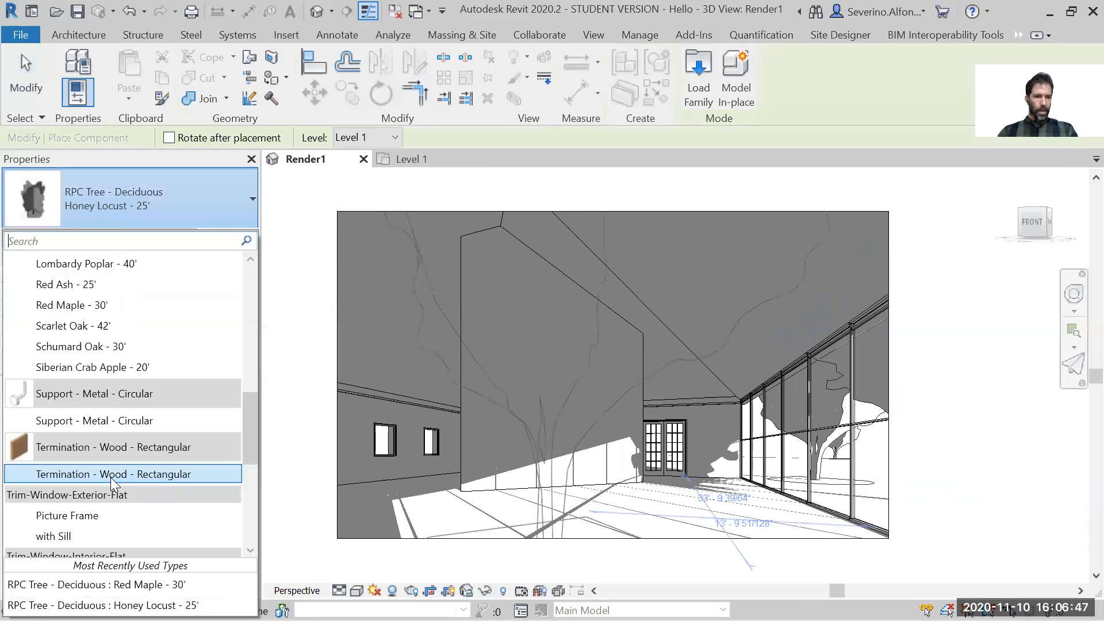
scroll(110, 477, down, 2)
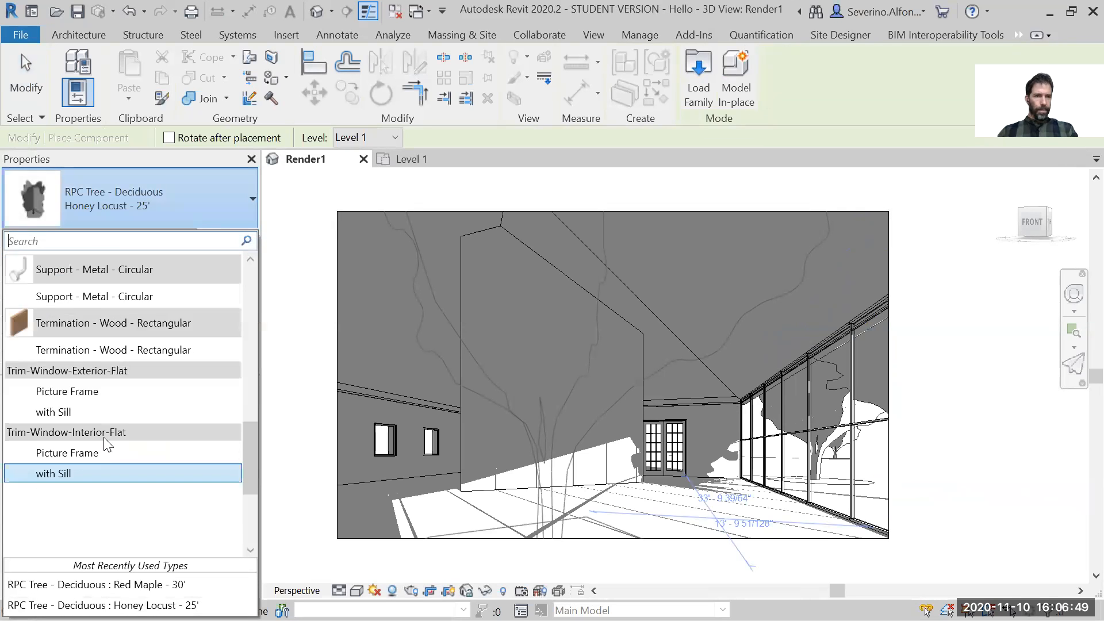
scroll(105, 443, up, 6)
click(115, 200)
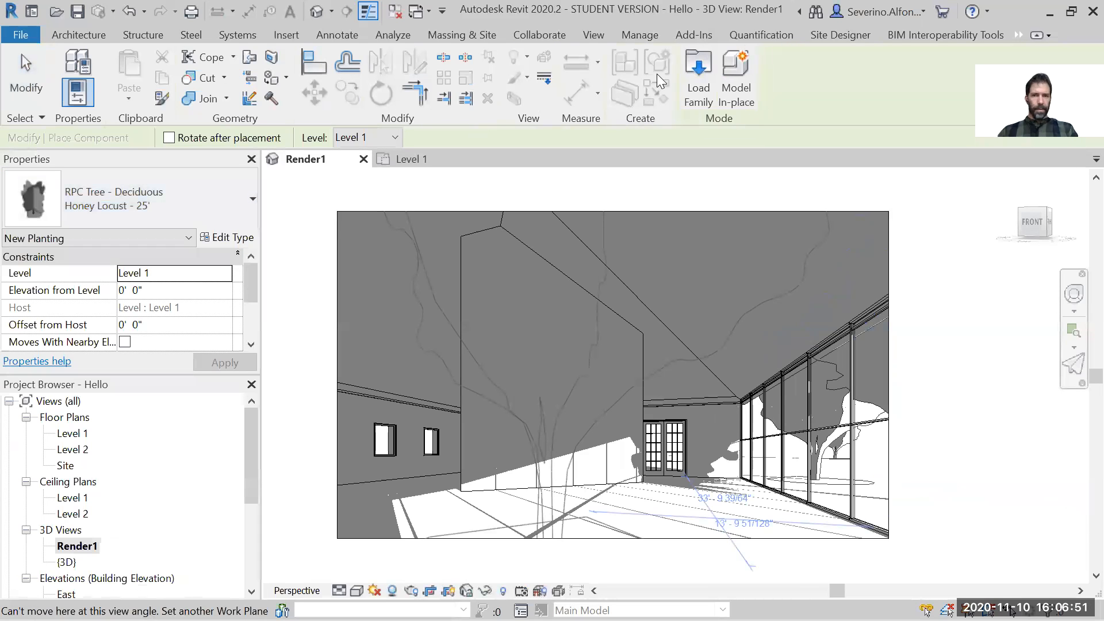
click(710, 76)
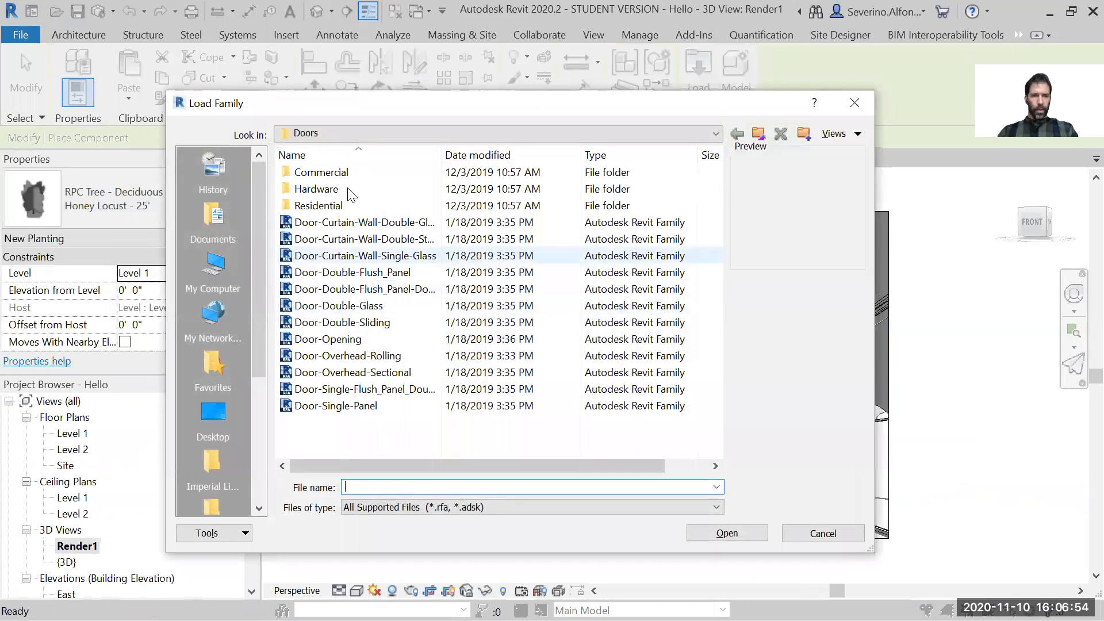
click(759, 133)
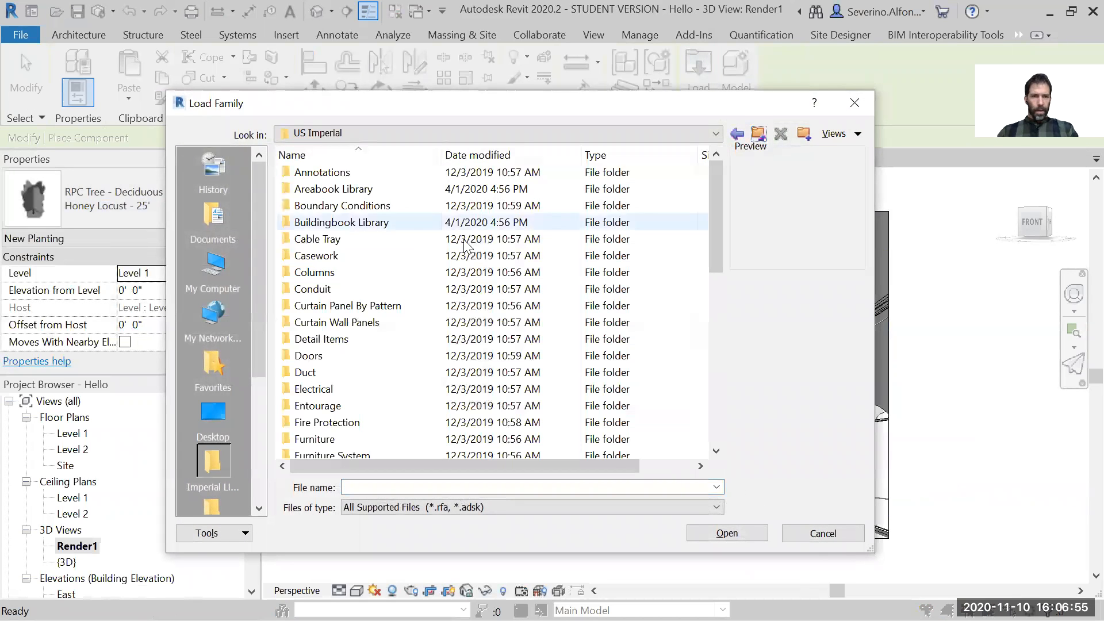
double_click(322, 406)
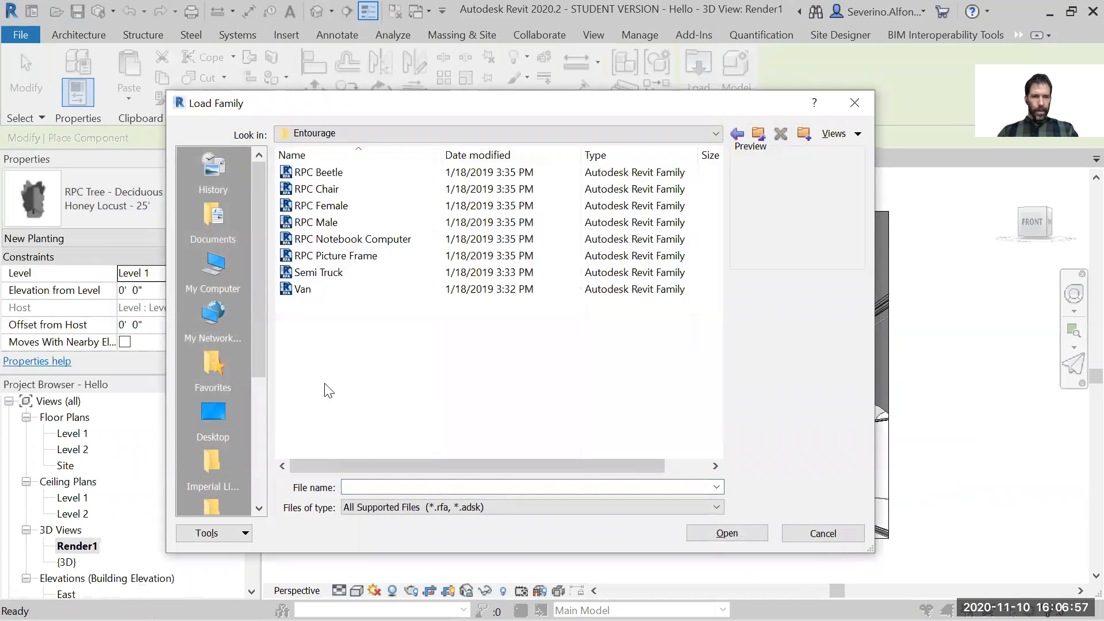
click(323, 227)
click(321, 209)
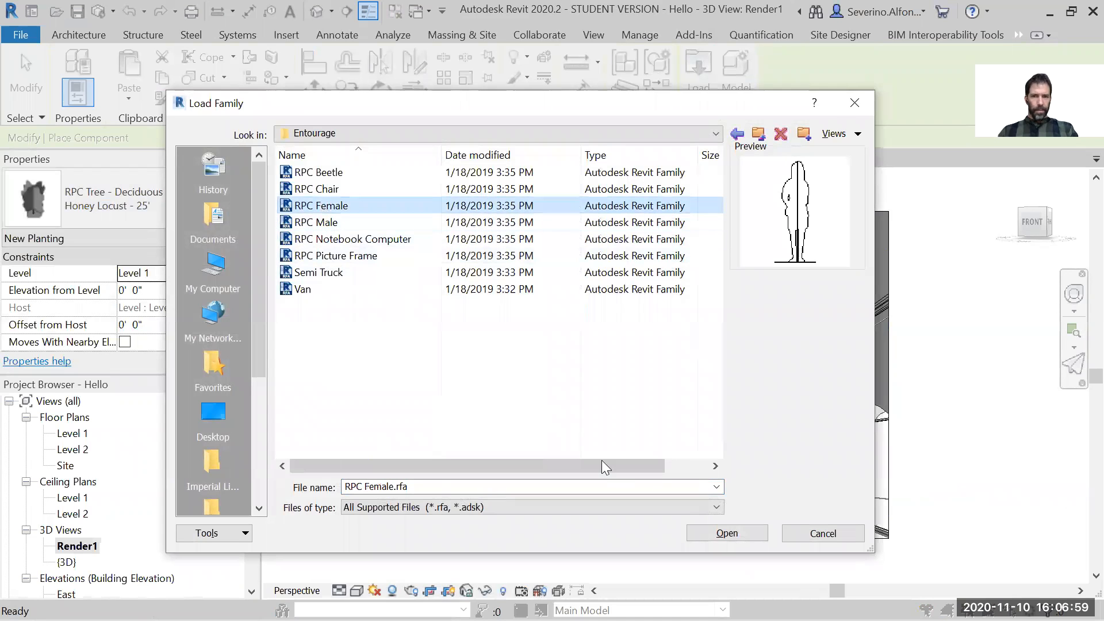
click(716, 535)
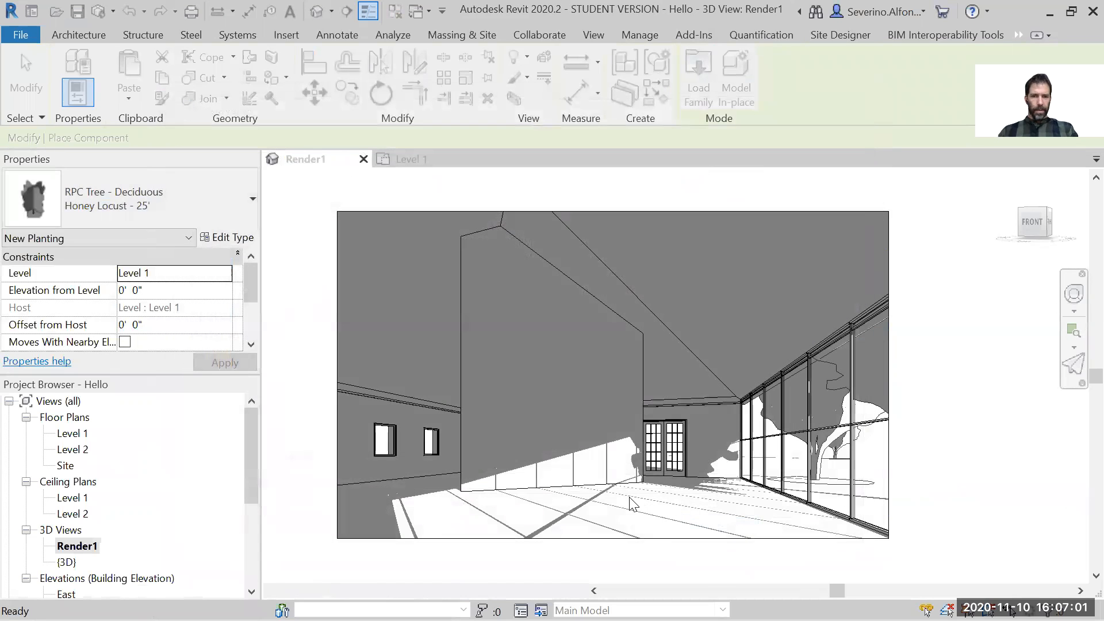
Place an RPC Female figure on the floor in front of the angled partition wall and set its type to Cathy
click(559, 495)
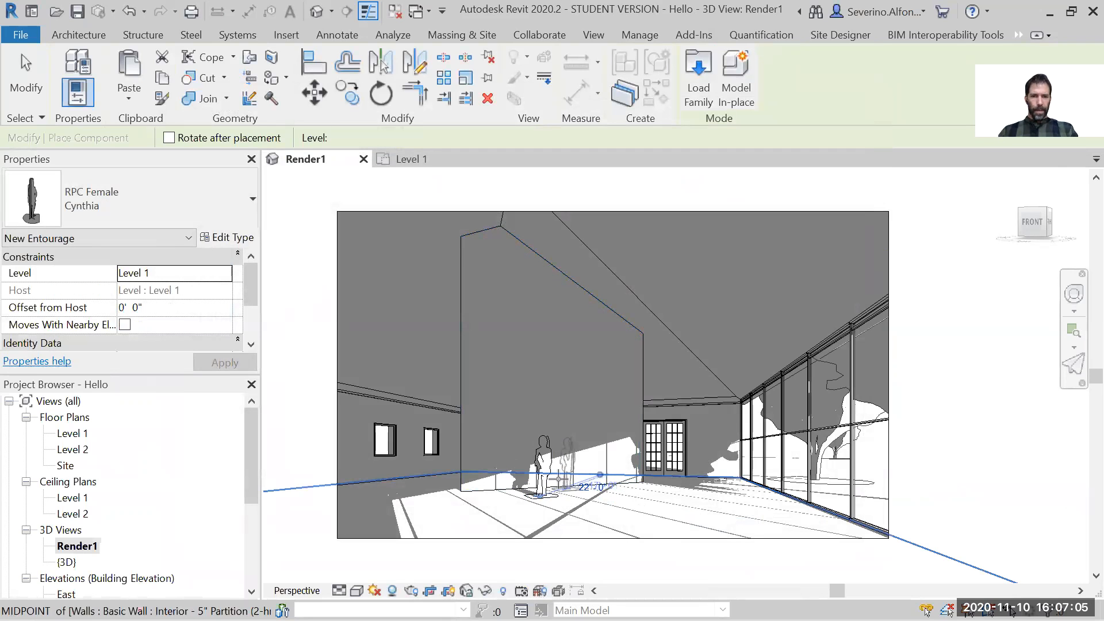
click(22, 54)
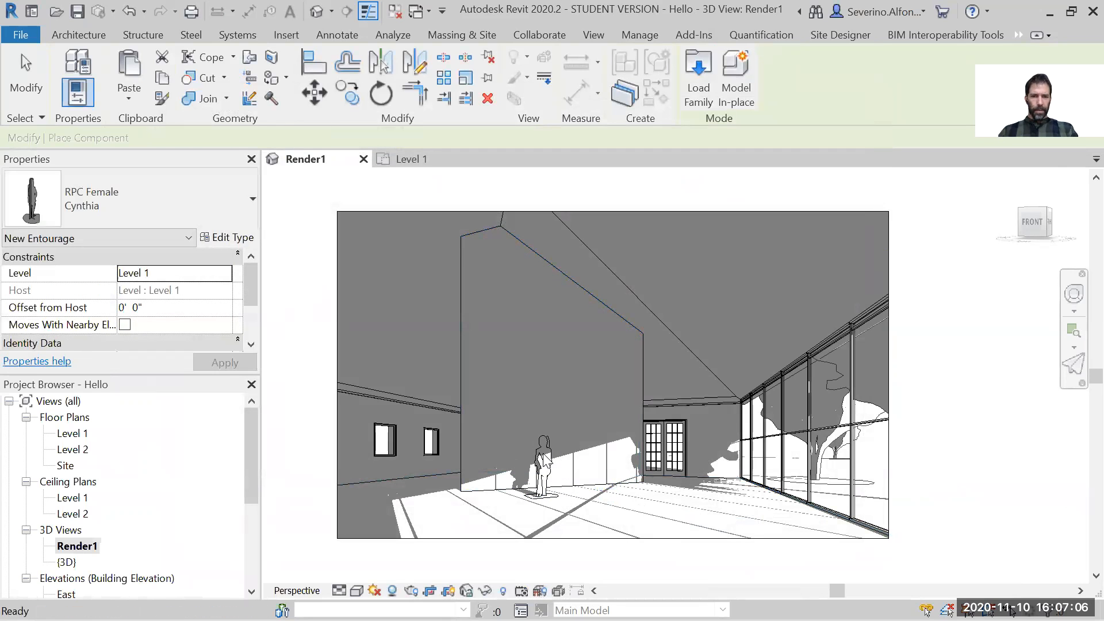
click(119, 209)
click(108, 296)
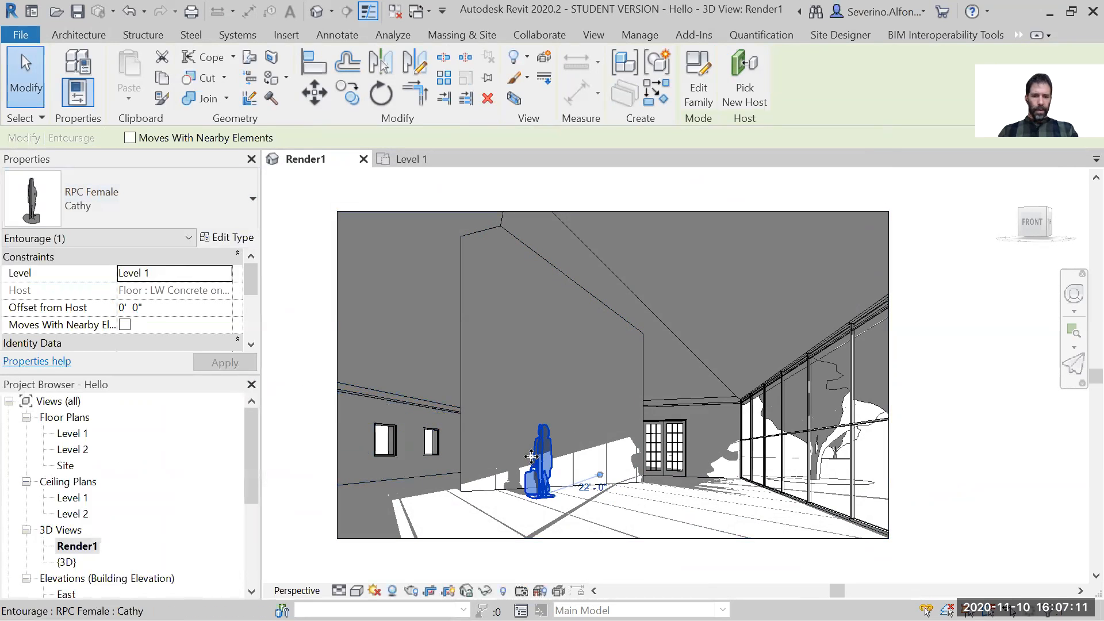
Copy the Cathy figure about 28' across to outside the curtain wall and change the copy to the Tina type
key(c)
key(o)
click(541, 500)
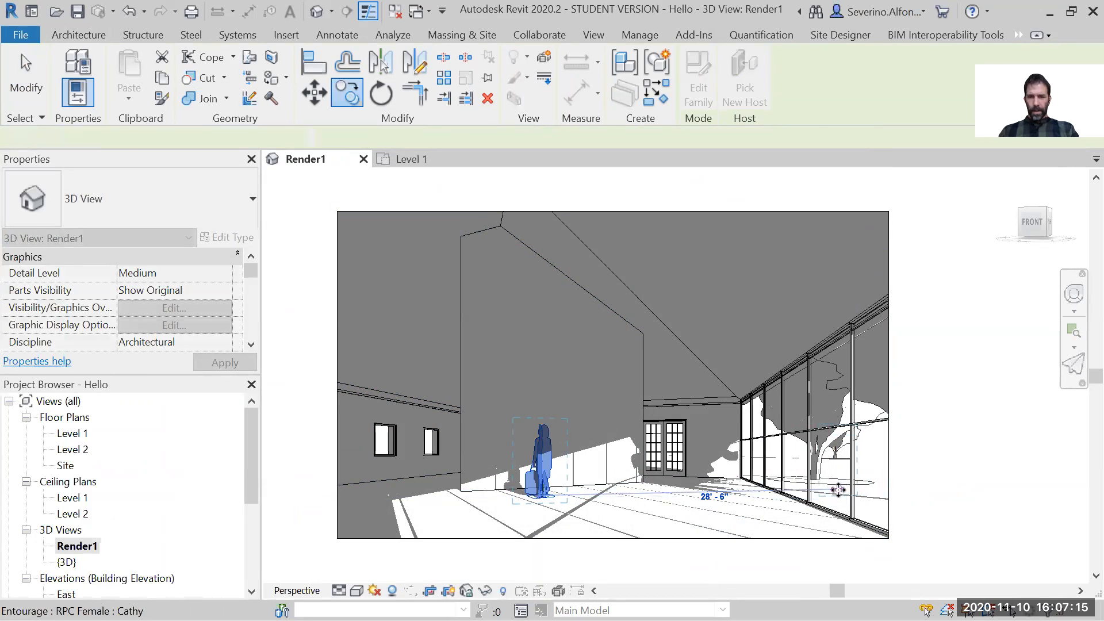
click(835, 490)
key(Escape)
click(840, 475)
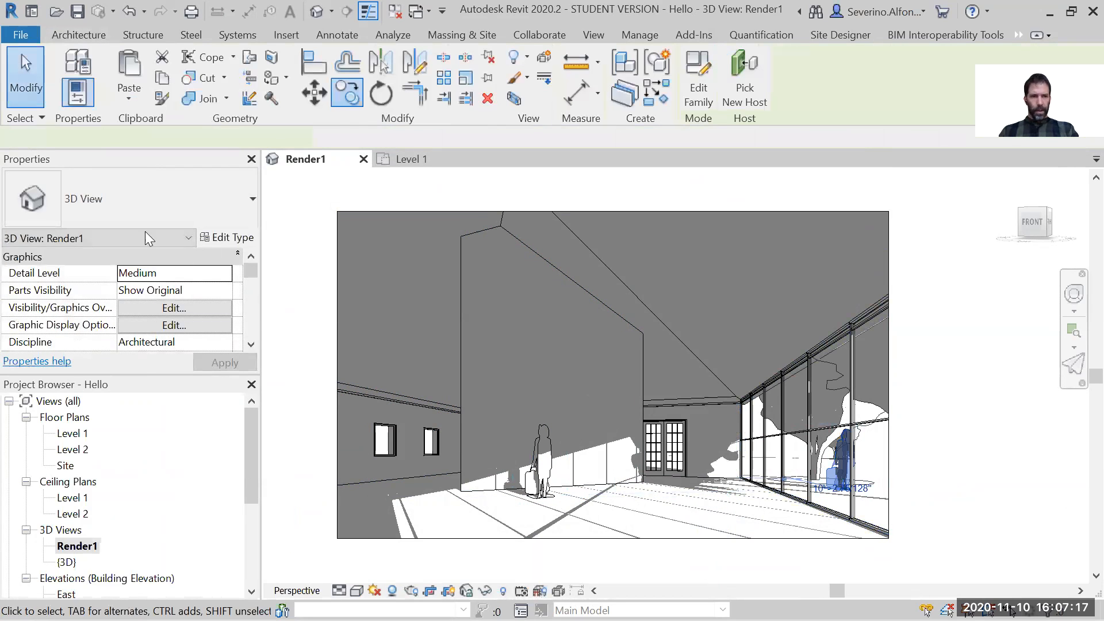
click(140, 211)
click(95, 379)
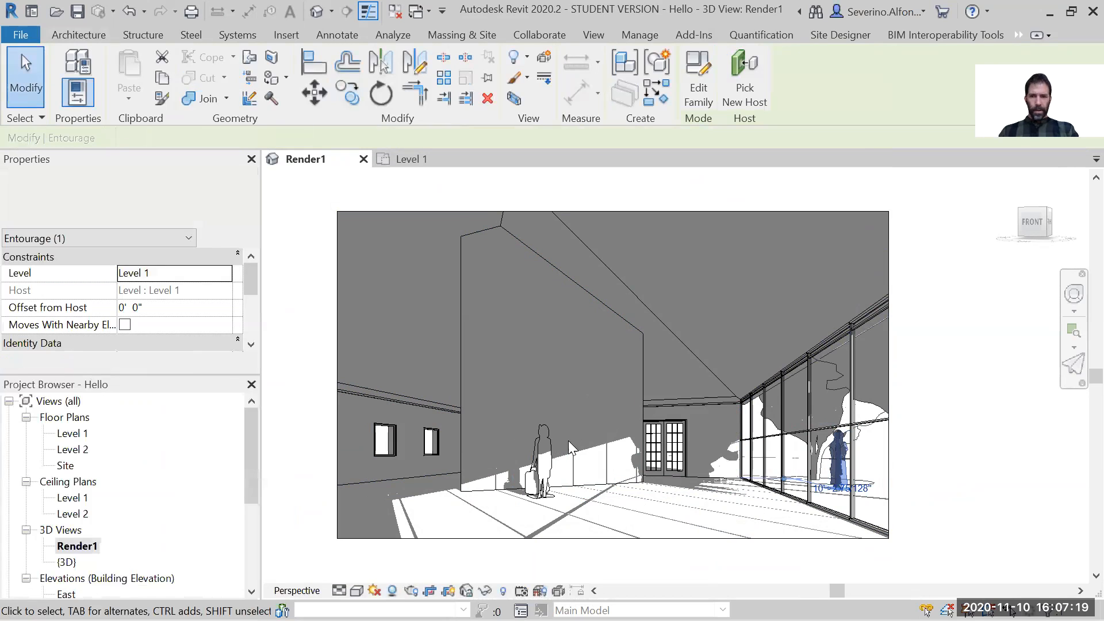
key(Escape)
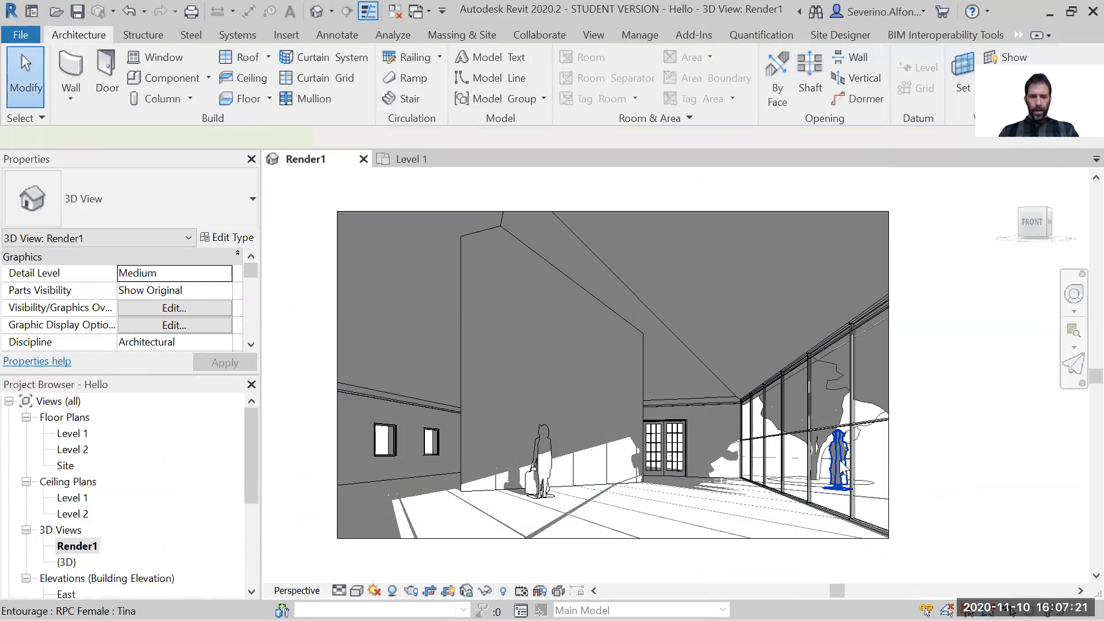
Try copying the Tina figure farther back along the curtain wall in the perspective view, and undo the copy
click(841, 463)
mouse_move(840, 463)
ctrl+mouse_down()
mouse_move(856, 498)
mouse_move(779, 470)
ctrl+mouse_up()
key(Escape)
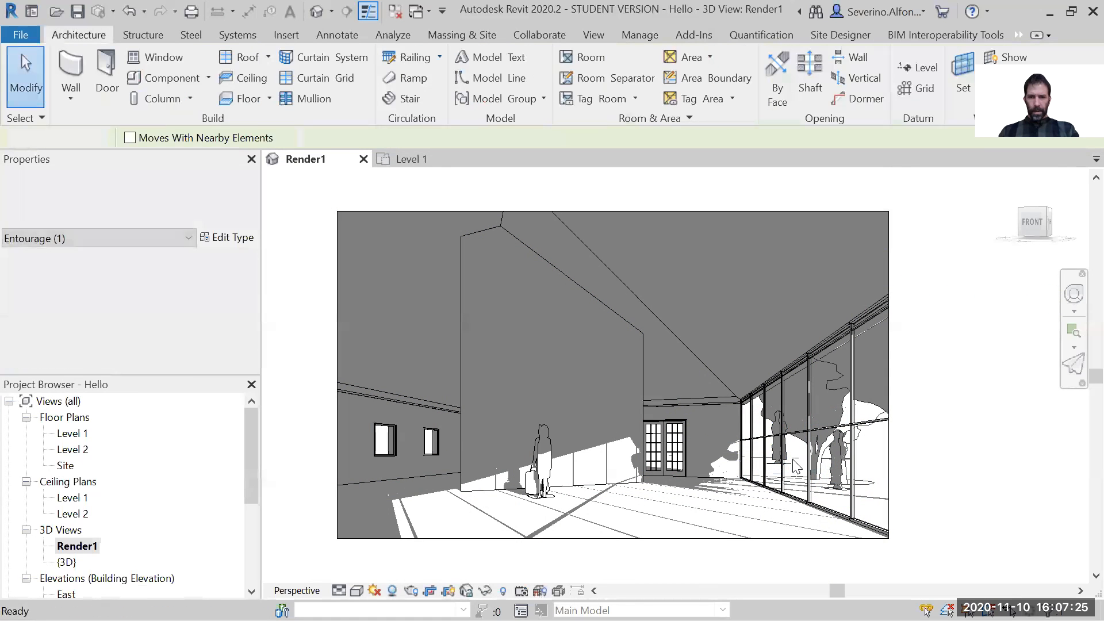
key(ctrl+z)
In the Level 1 floor plan, copy the Tina figure to the Honey Locust's upper-right edge, about 5' beyond the door wall
click(841, 455)
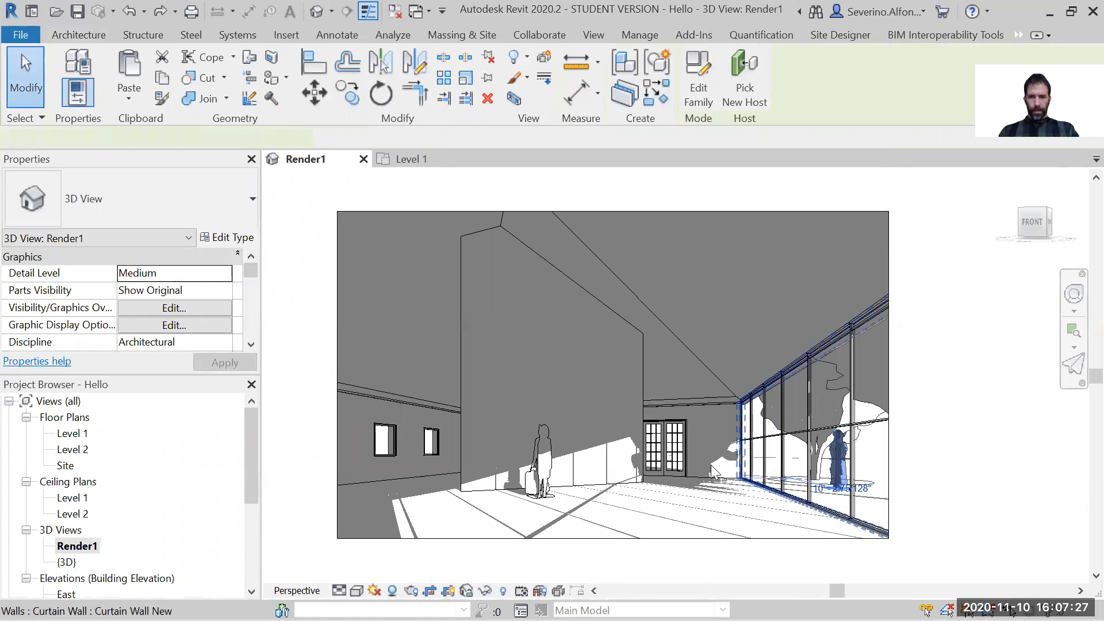
key(ctrl+Tab)
scroll(657, 406, down, 1)
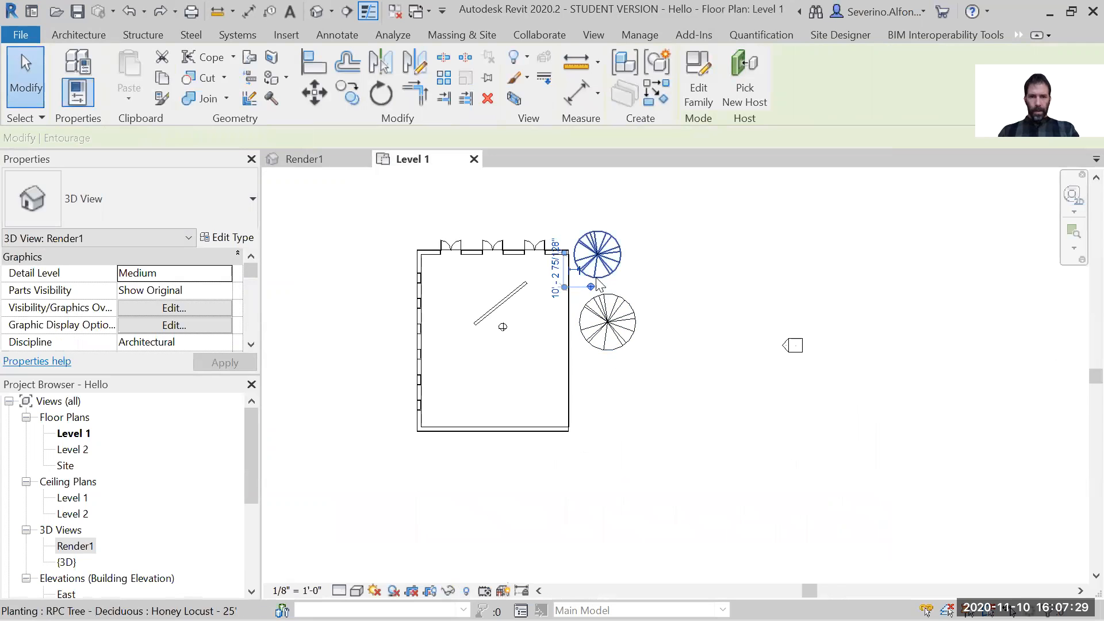
scroll(598, 282, up, 3)
key(r)
key(o)
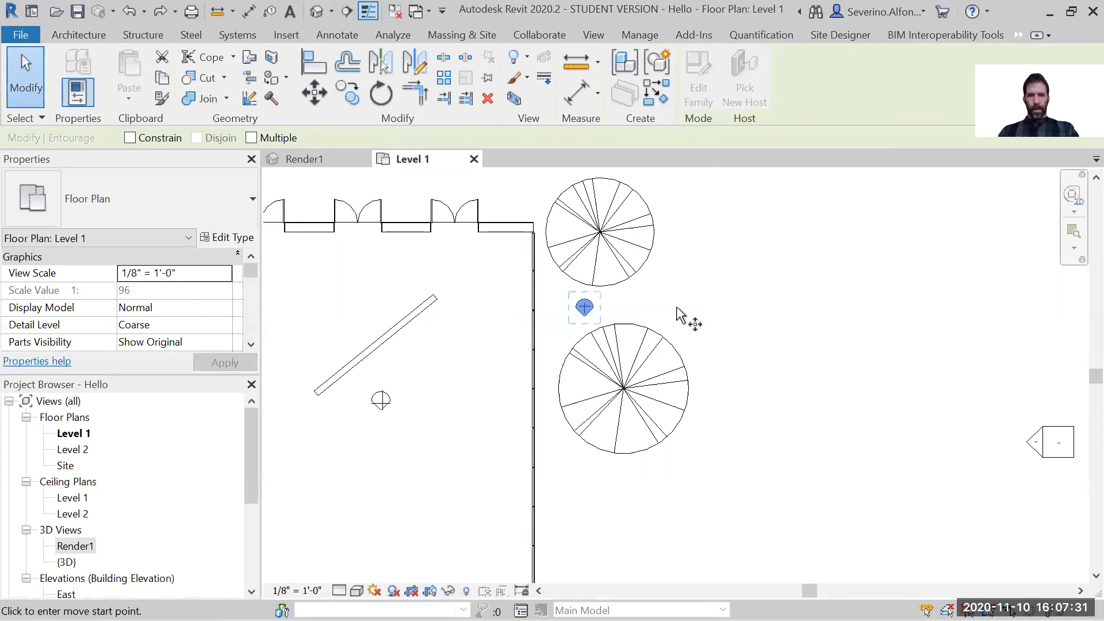
click(690, 314)
scroll(736, 208, down, 1)
click(734, 196)
key(Escape)
click(564, 217)
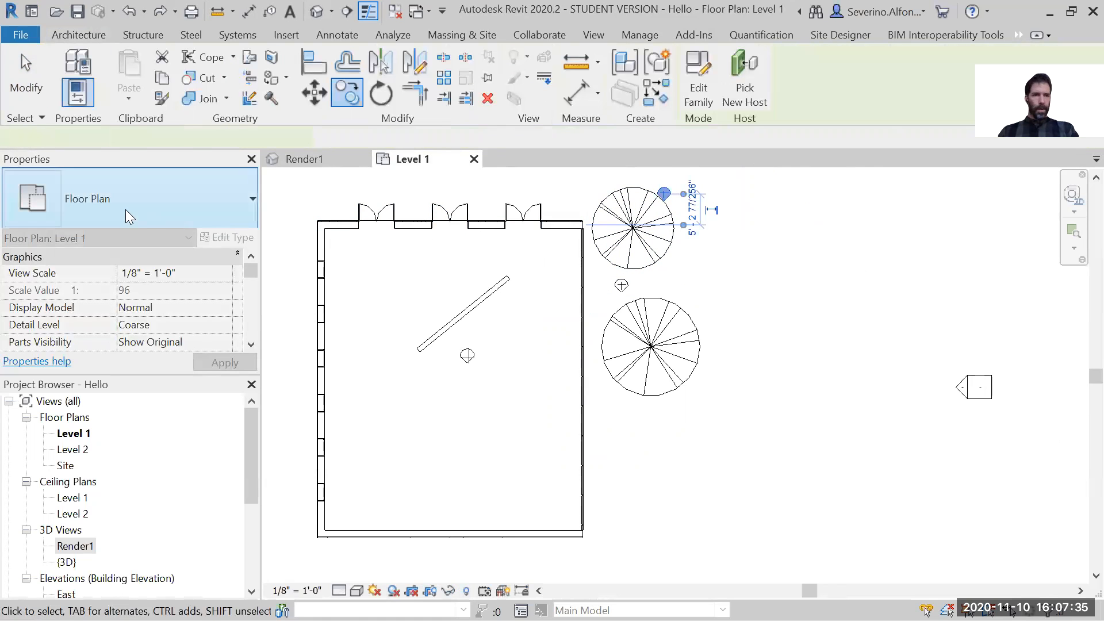
Change the copied figure beside the Honey Locust to the YinYin type
click(172, 198)
click(77, 403)
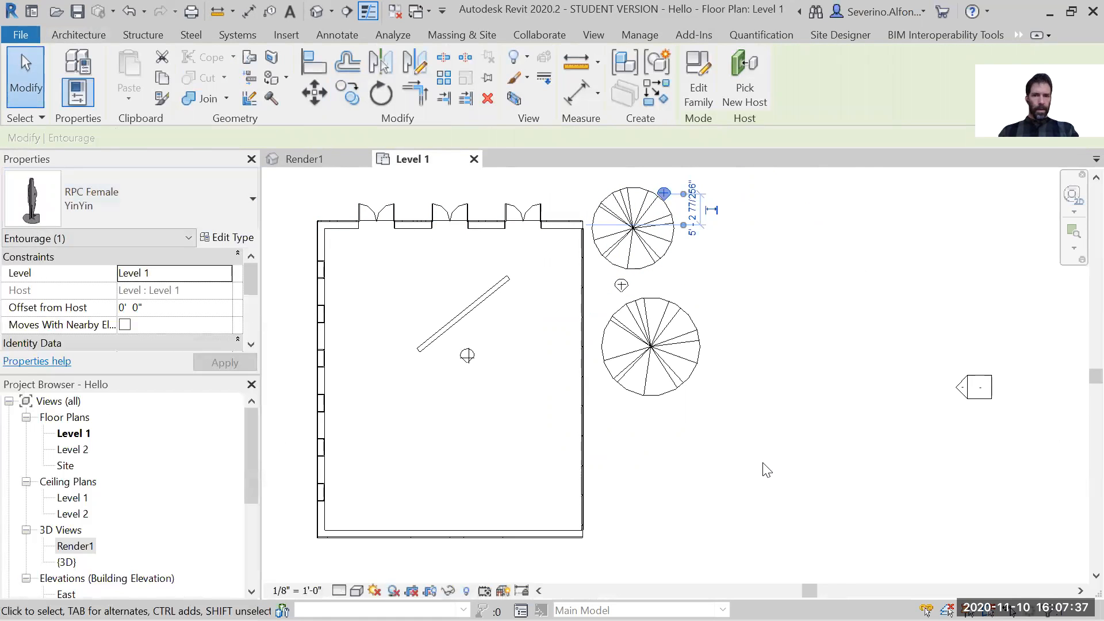
click(763, 461)
In the Render1 view, adjust the positions of the Tina and YinYin figures outside the curtain wall so they stand apart
key(ctrl+Tab)
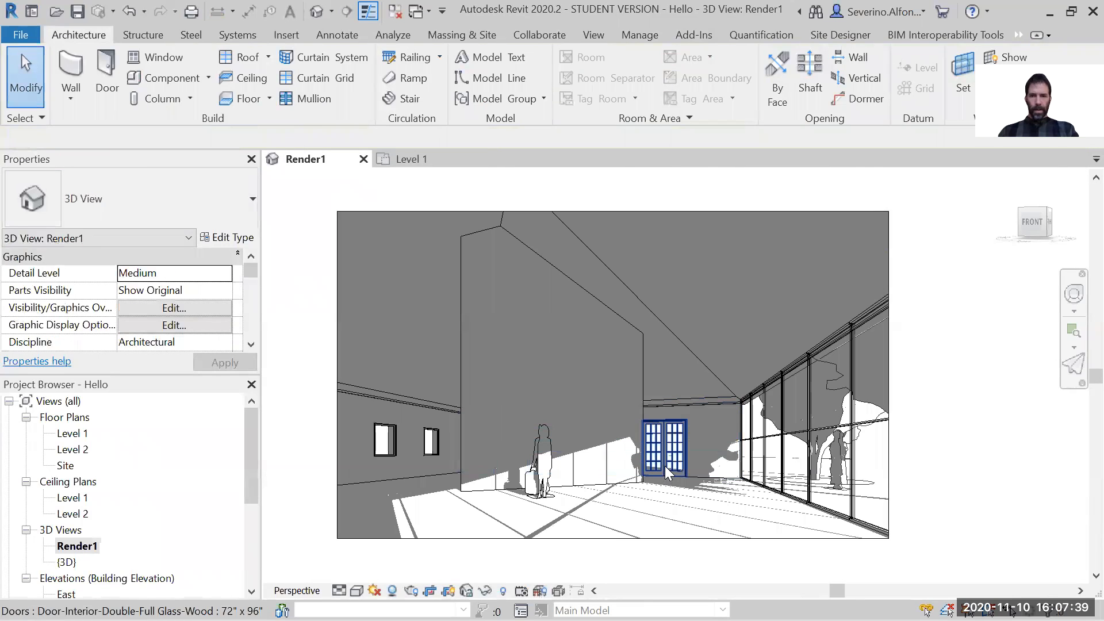
drag(858, 493, 870, 501)
click(865, 508)
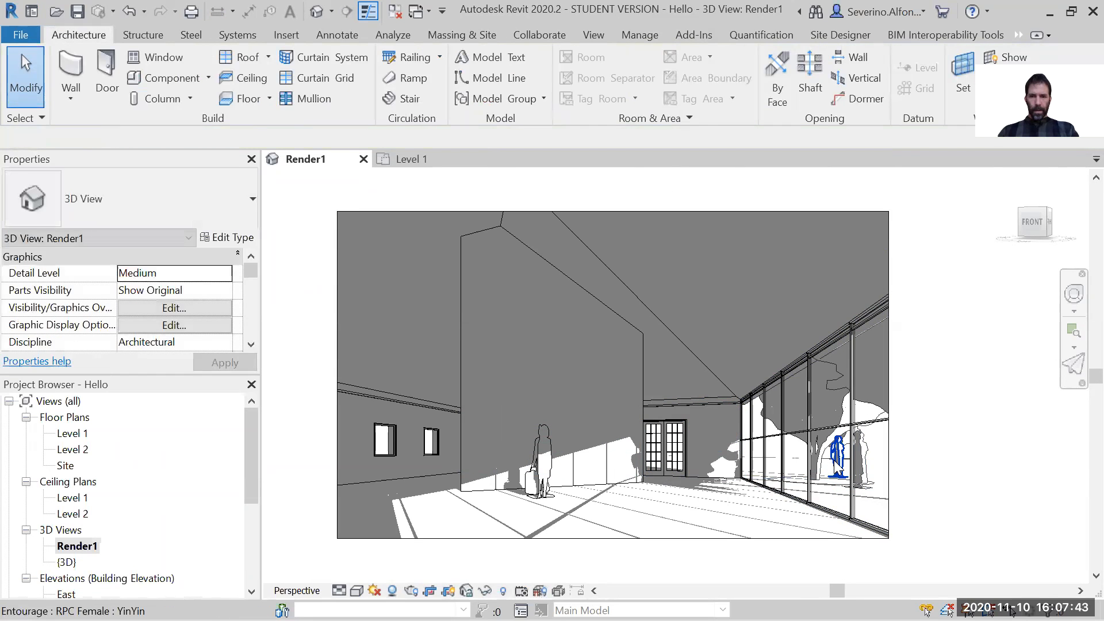
drag(837, 459, 792, 460)
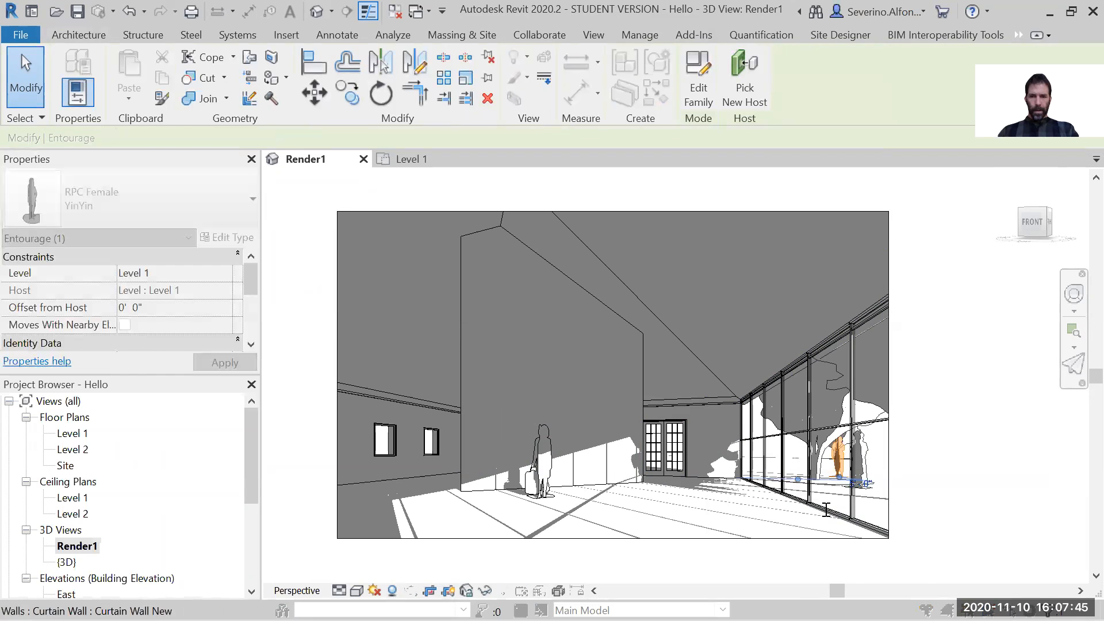
click(1043, 594)
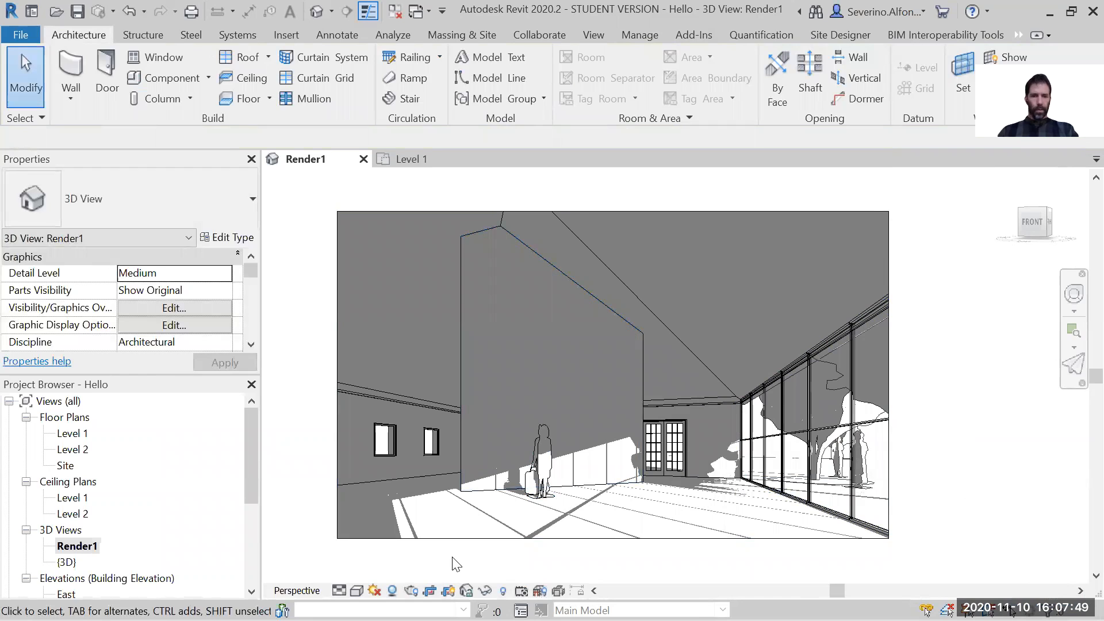
Render the Render1 view at Draft quality with the Interior: Sun and Artificial scheme and the Sky: Few Clouds background
key(r)
key(r)
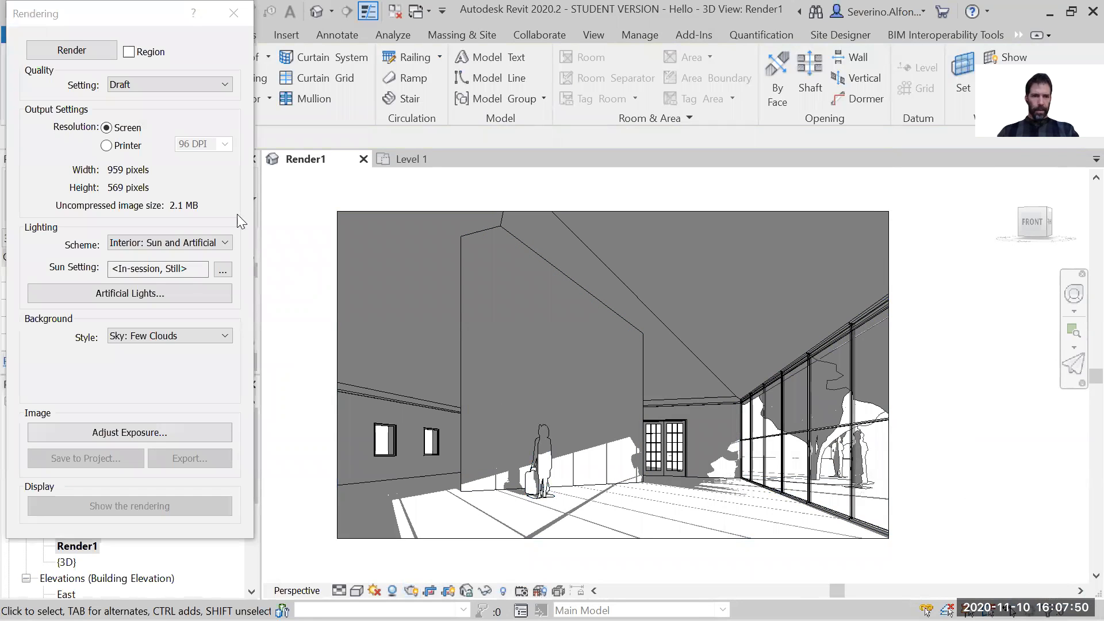
click(79, 50)
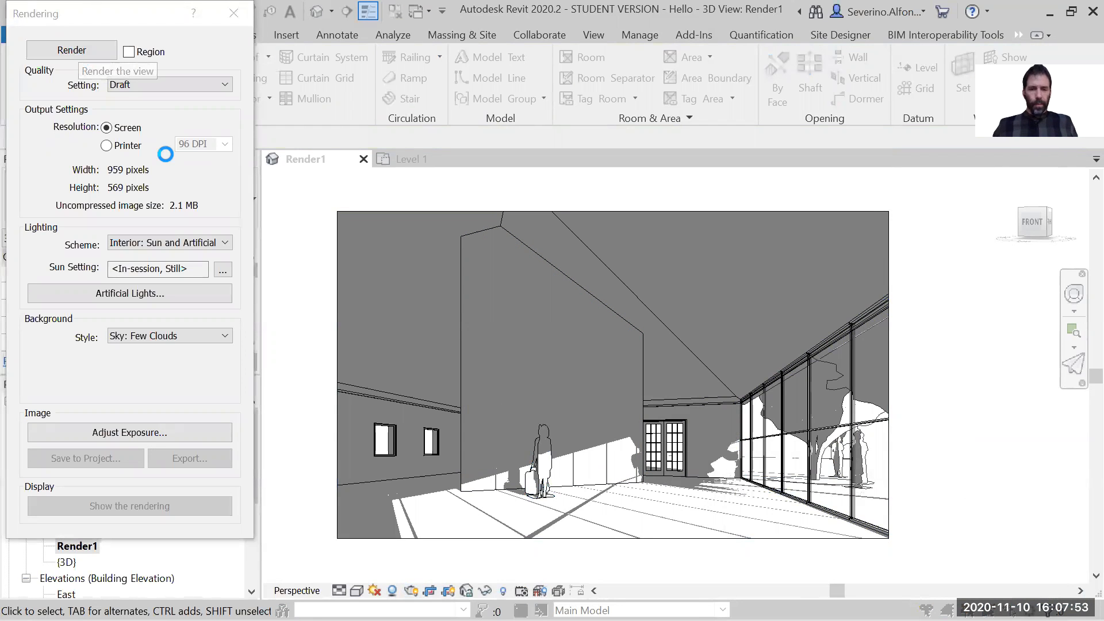